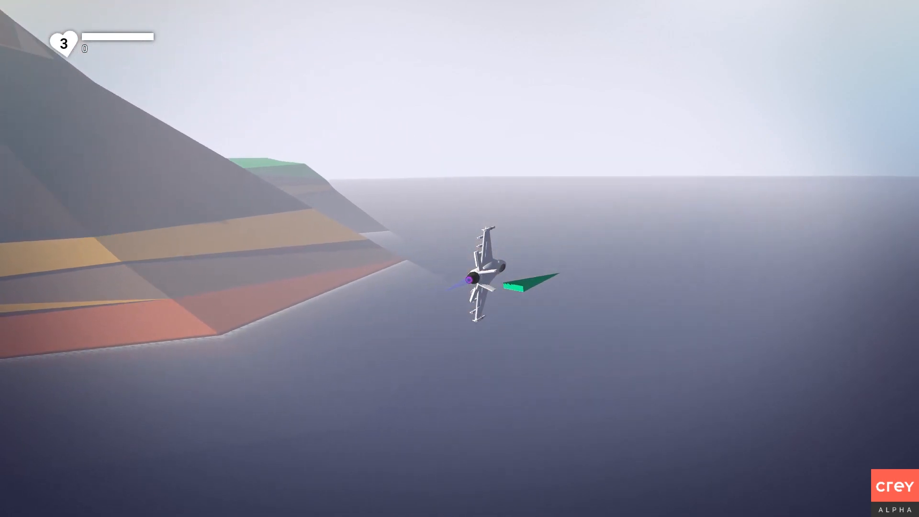
Fly the example jet through banks and rolls over the islands and the winged pickup.
key(a)
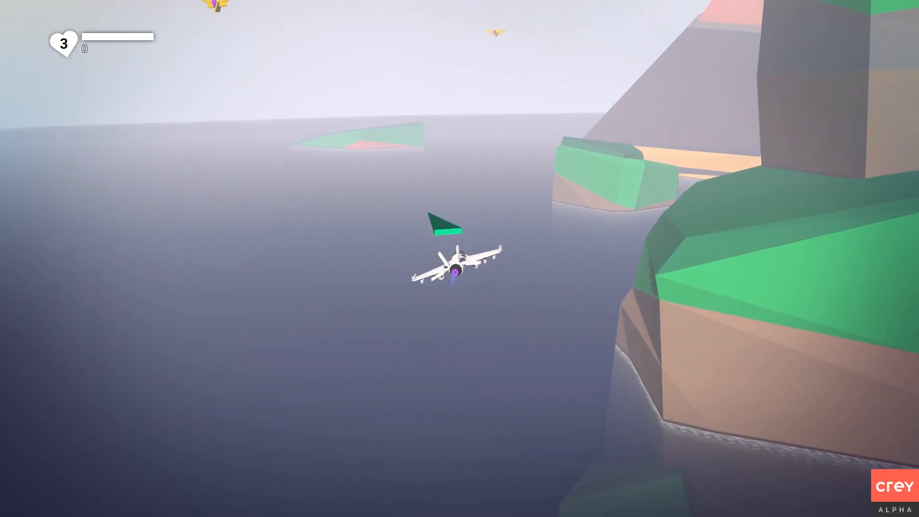
key(s)
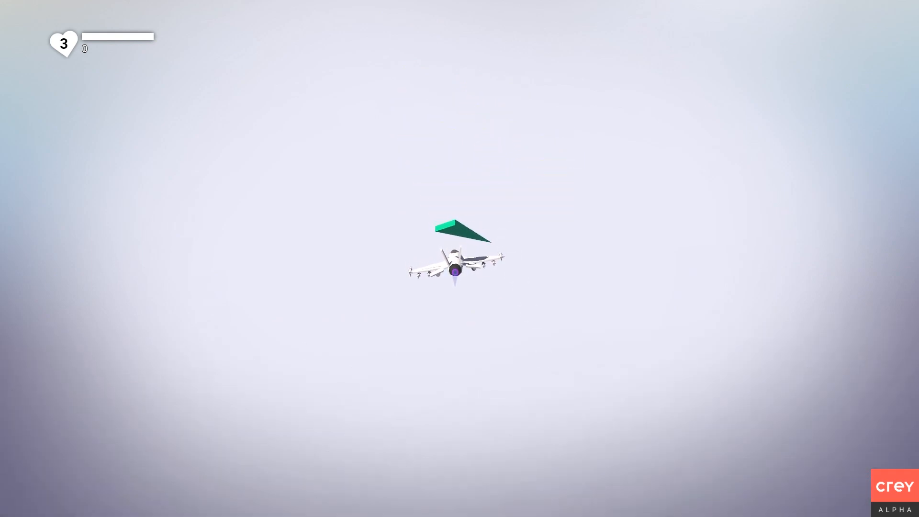
key(w)
key(d)
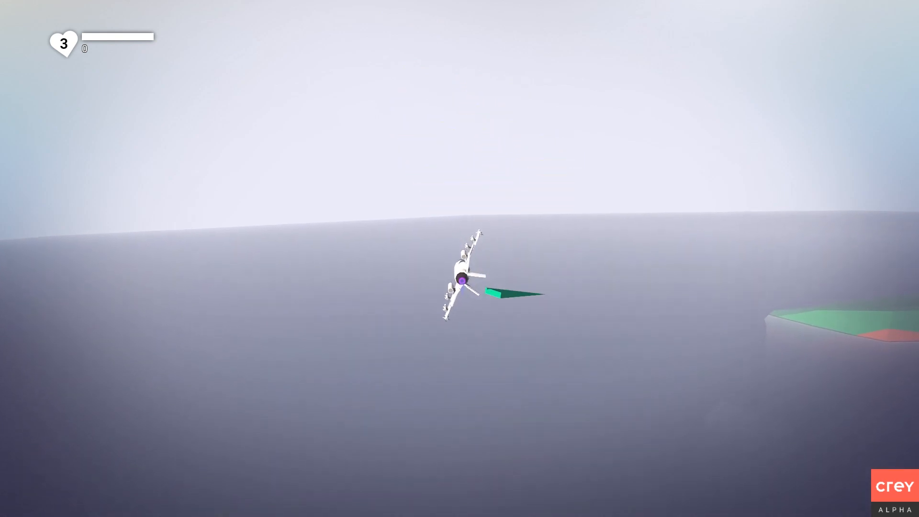
key(s)
key(d)
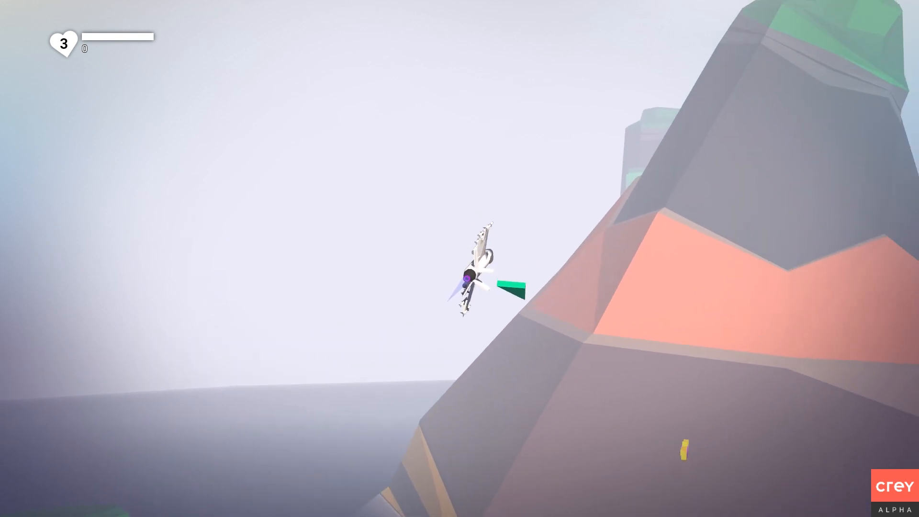
key(s)
key(a)
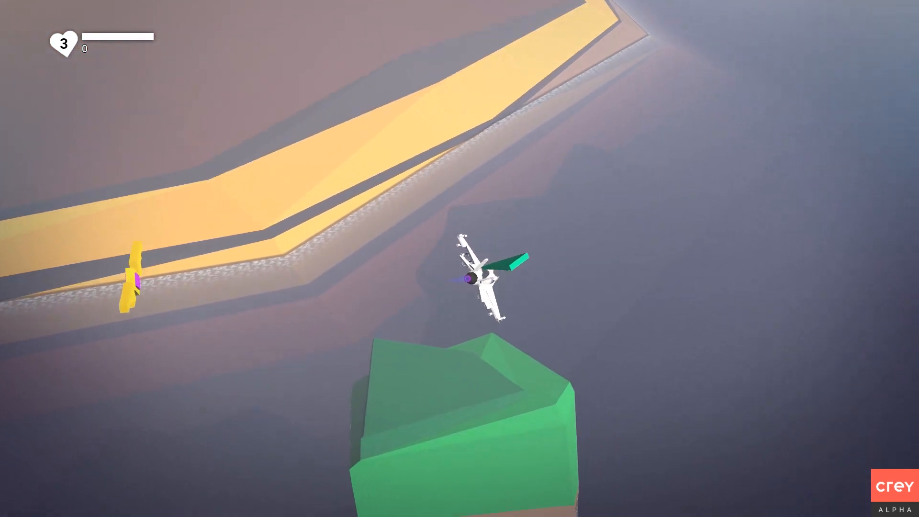
key(a)
key(s)
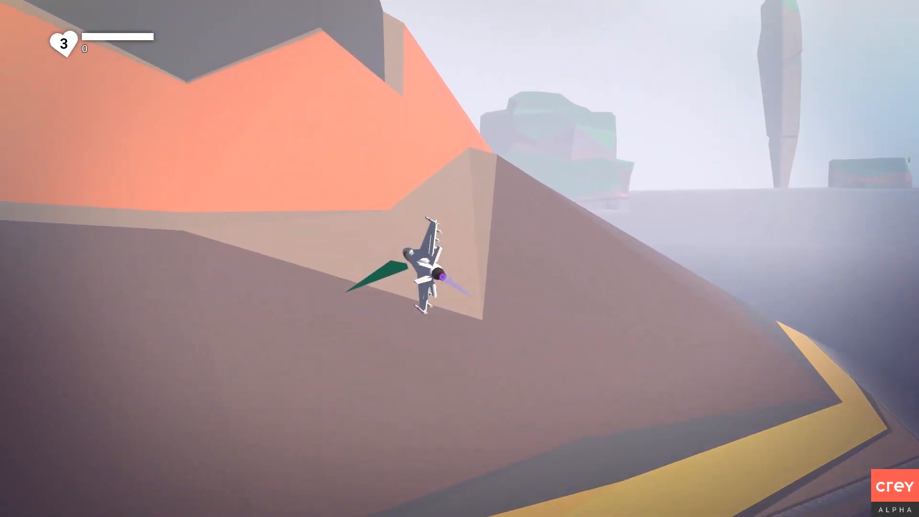
key(s)
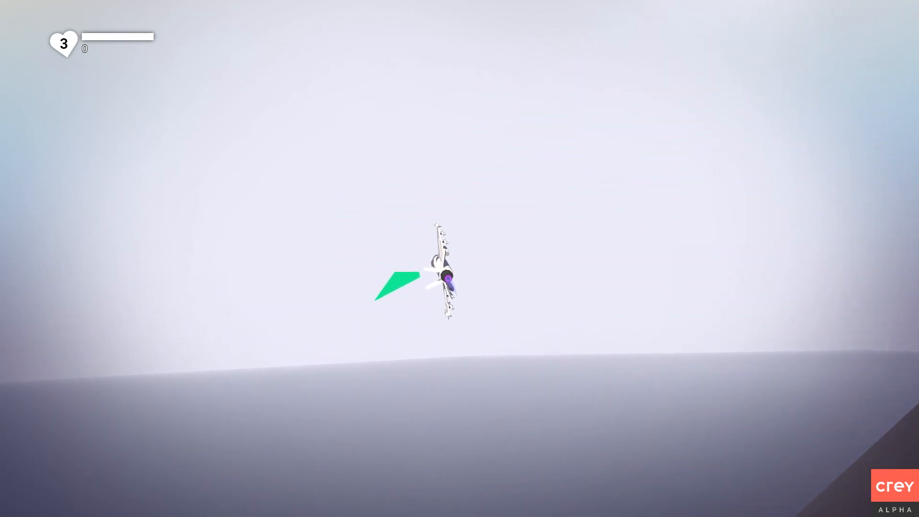
key(s)
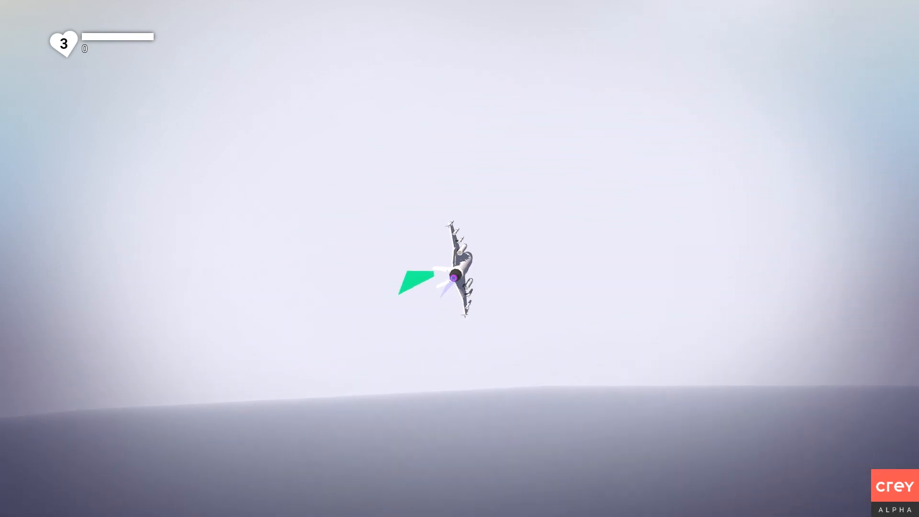
key(s)
key(d)
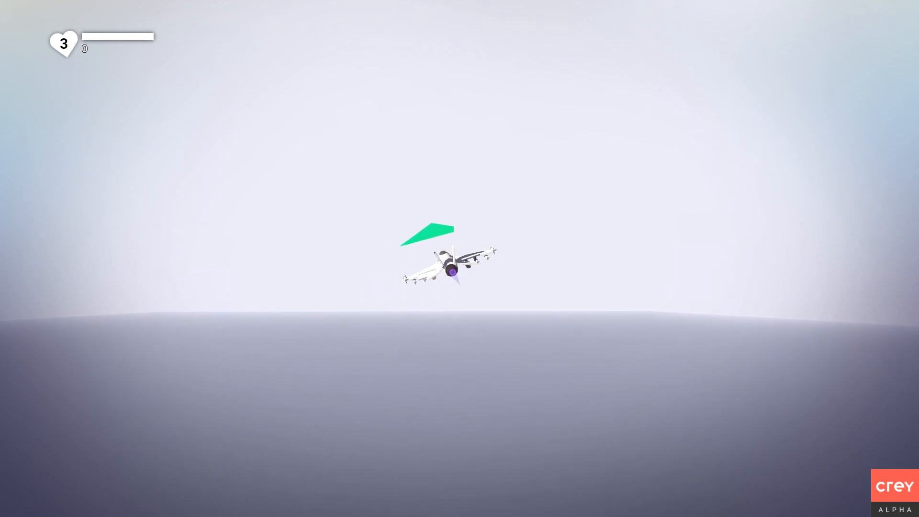
key(a)
key(s)
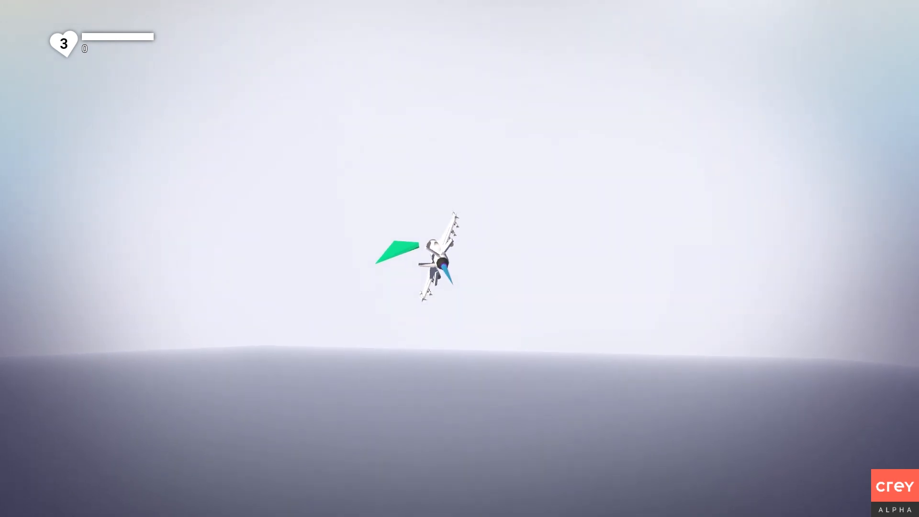
key(s)
key(d)
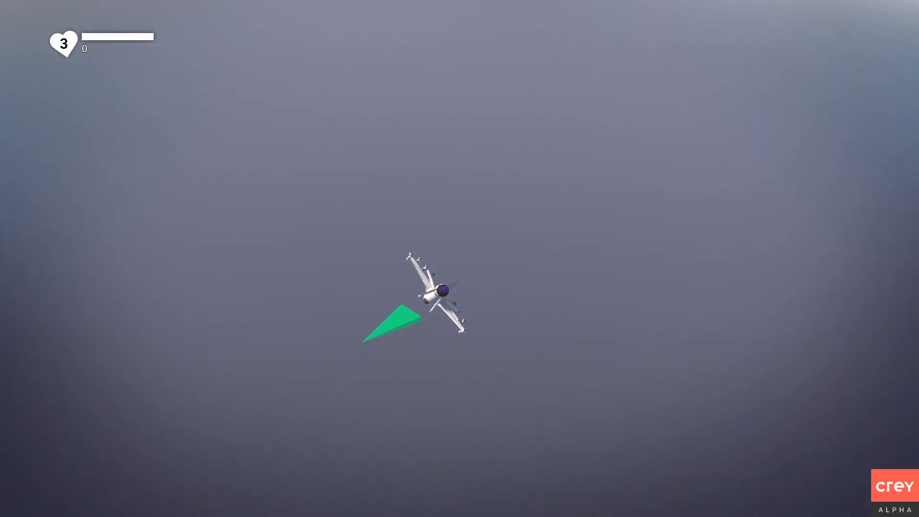
key(s)
key(d)
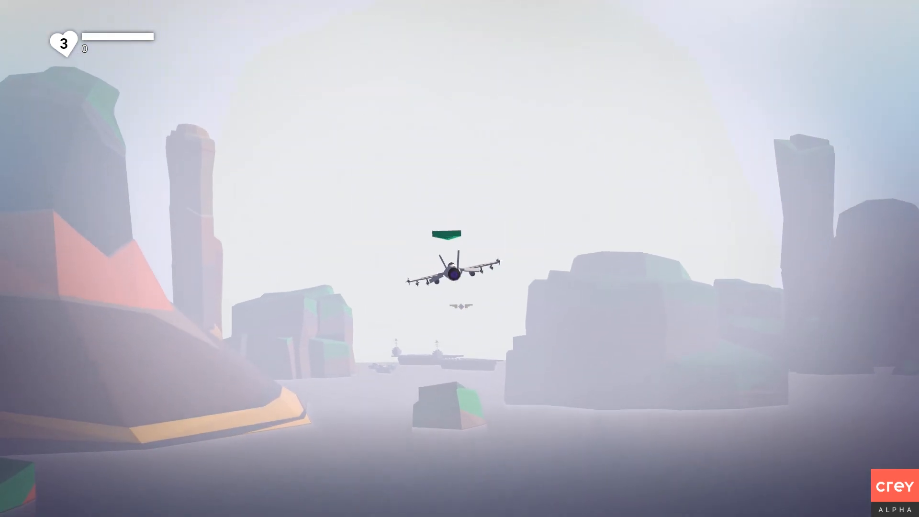
key(w)
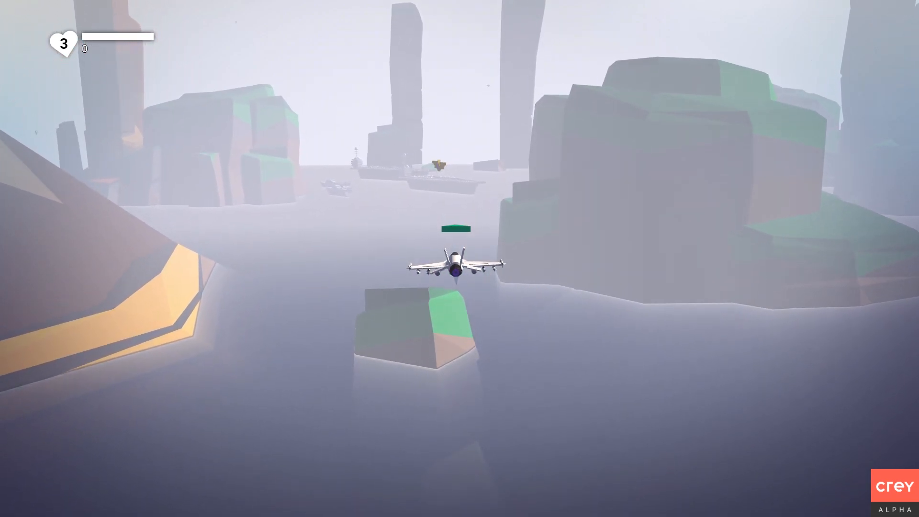
Dive along the cliffs, hit the yellow winged target and weave between the rock towers.
key(w)
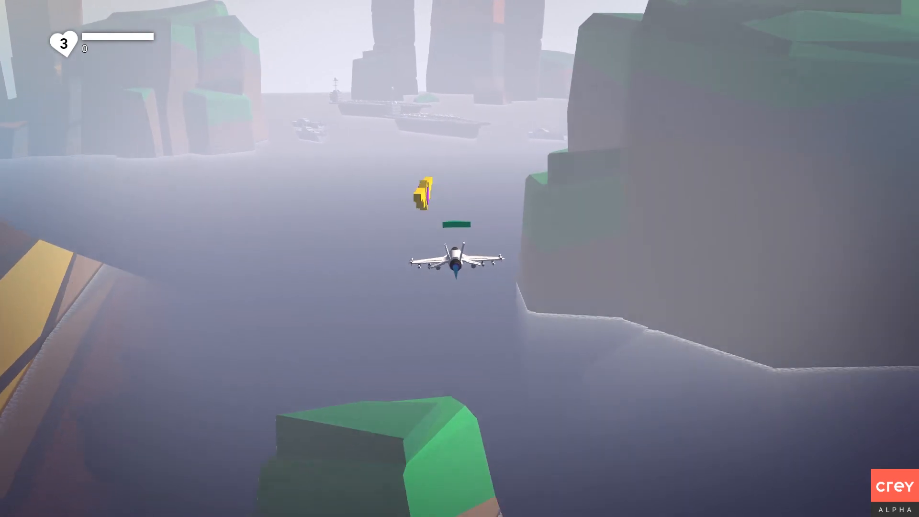
key(s)
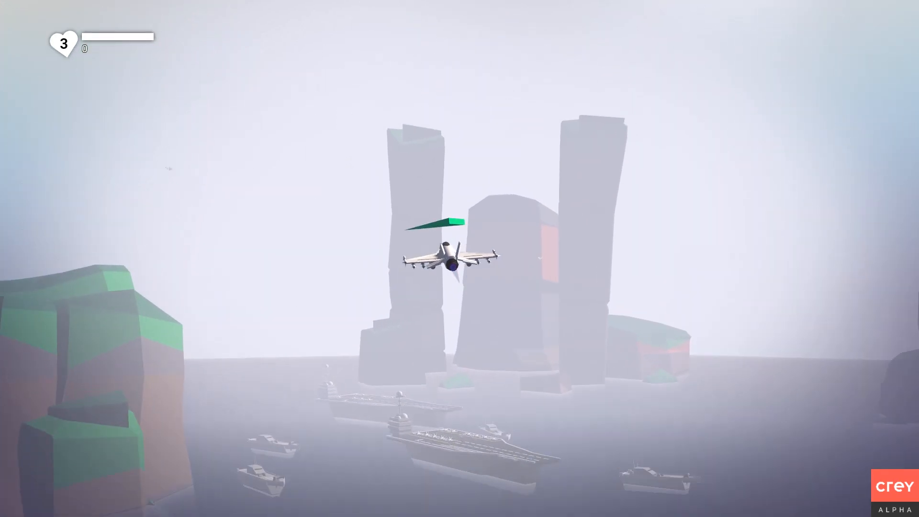
key(a)
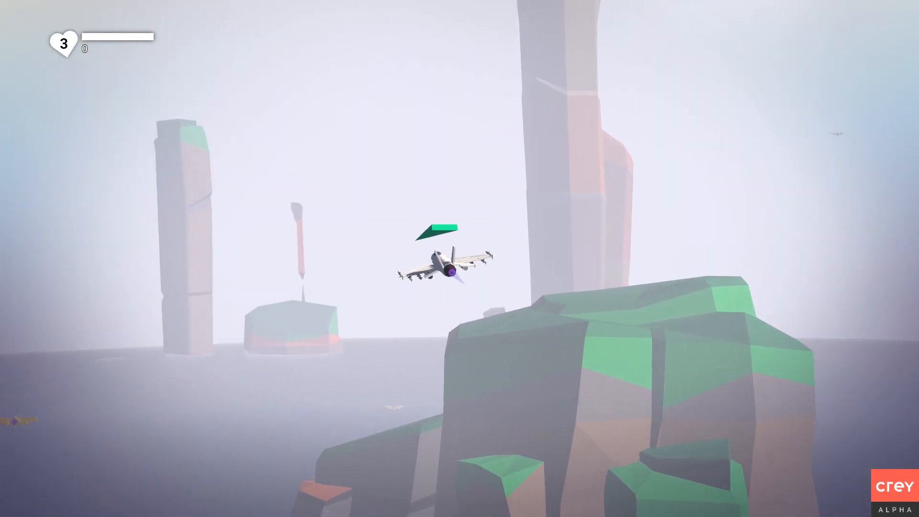
key(w)
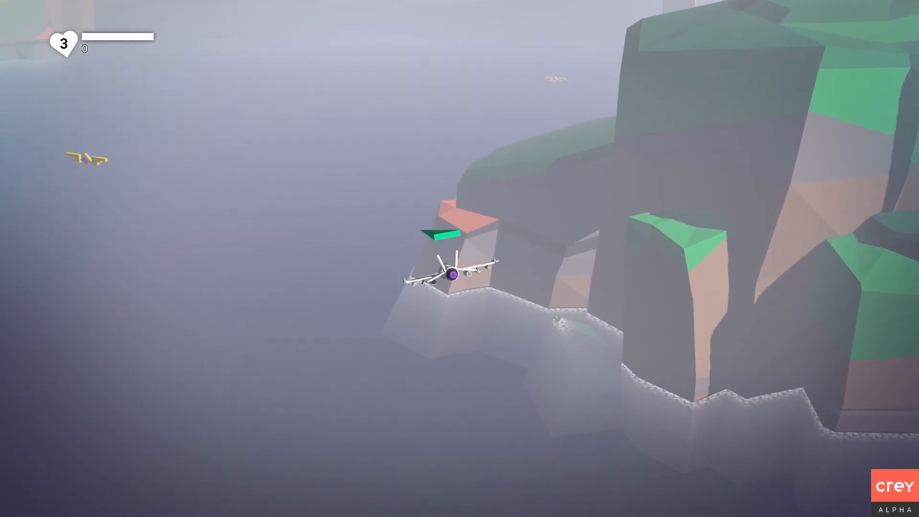
key(a)
key(s)
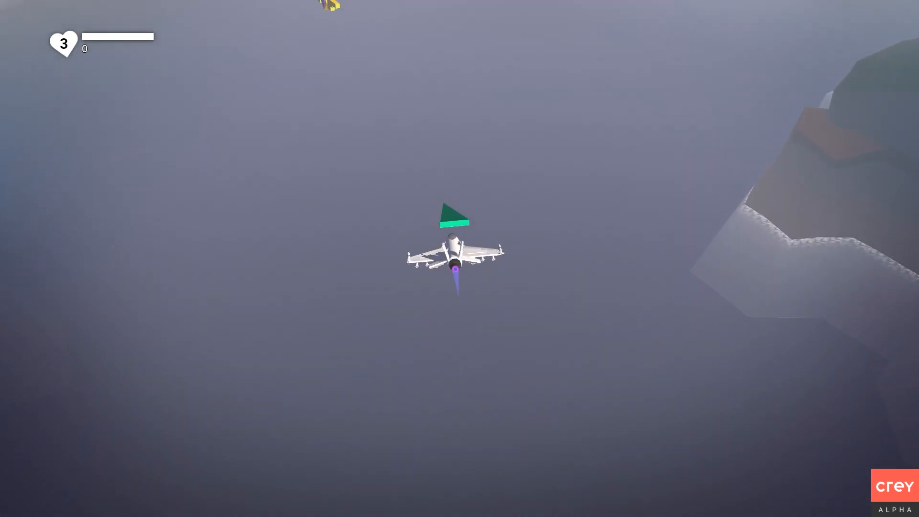
key(w)
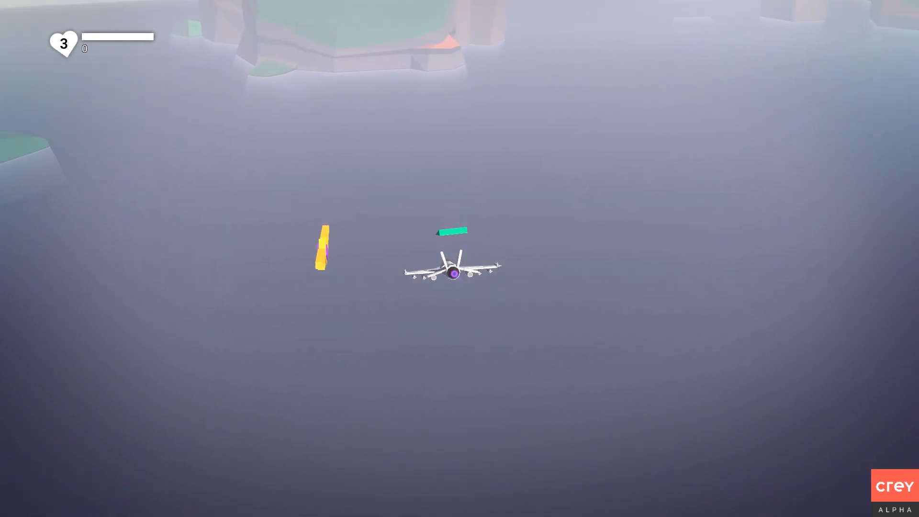
key(a)
key(d)
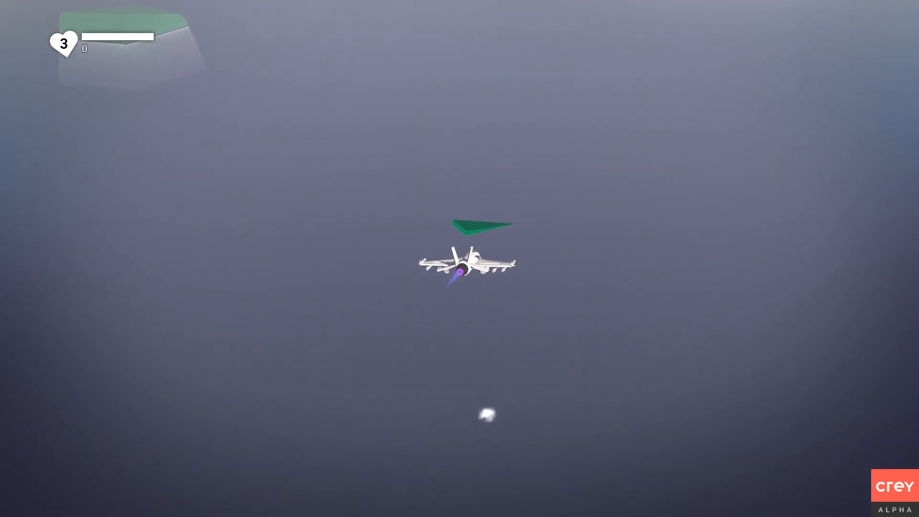
key(s)
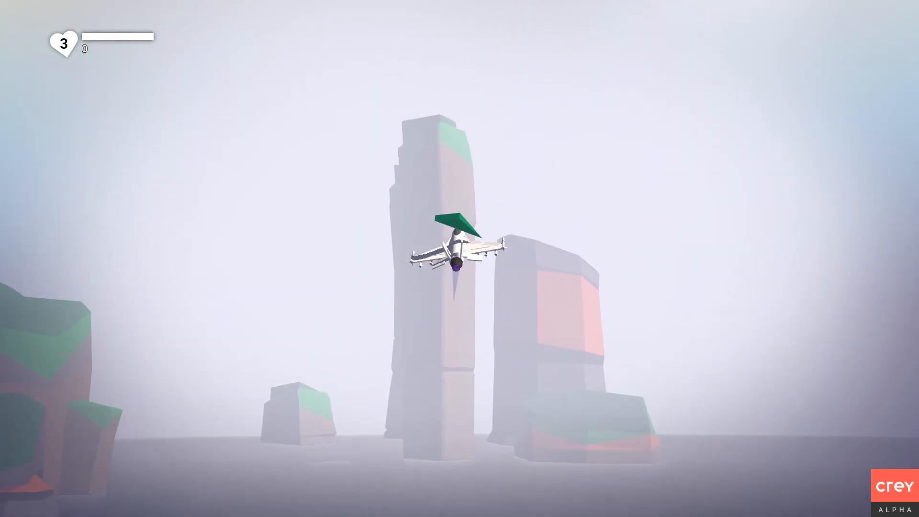
key(w)
key(a)
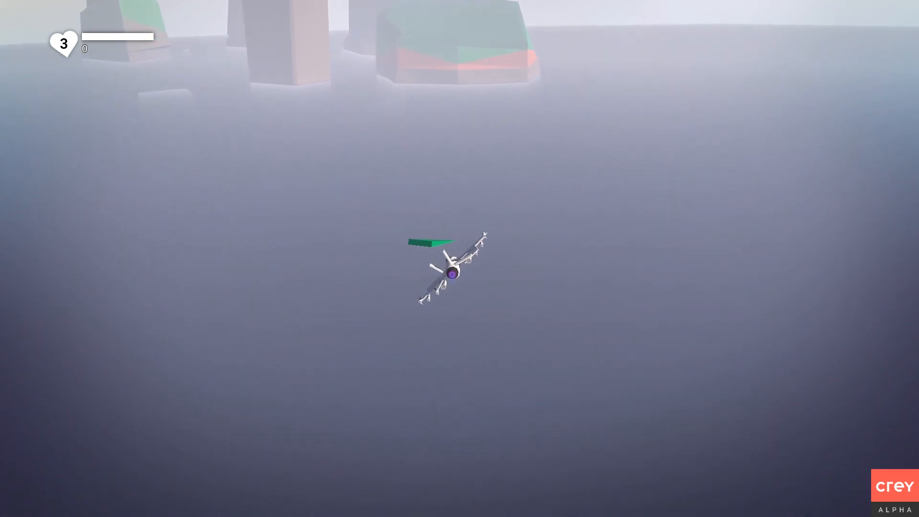
key(d)
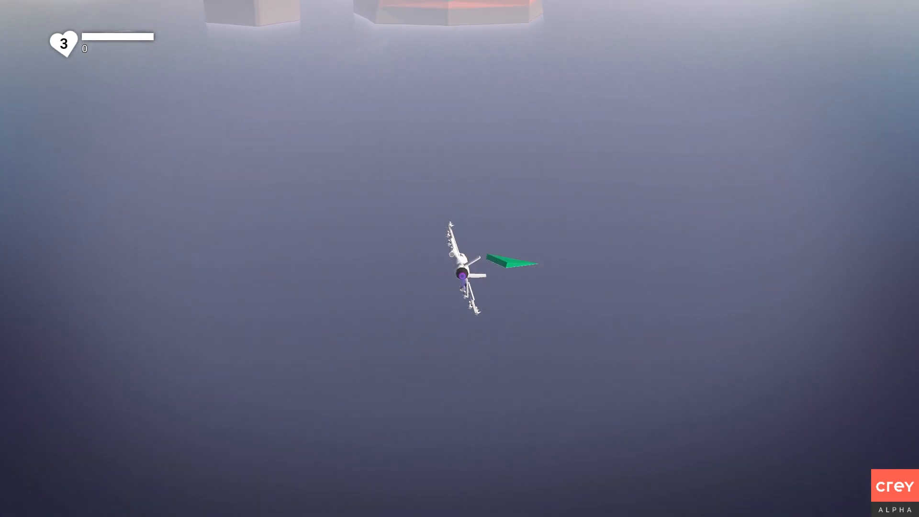
key(s)
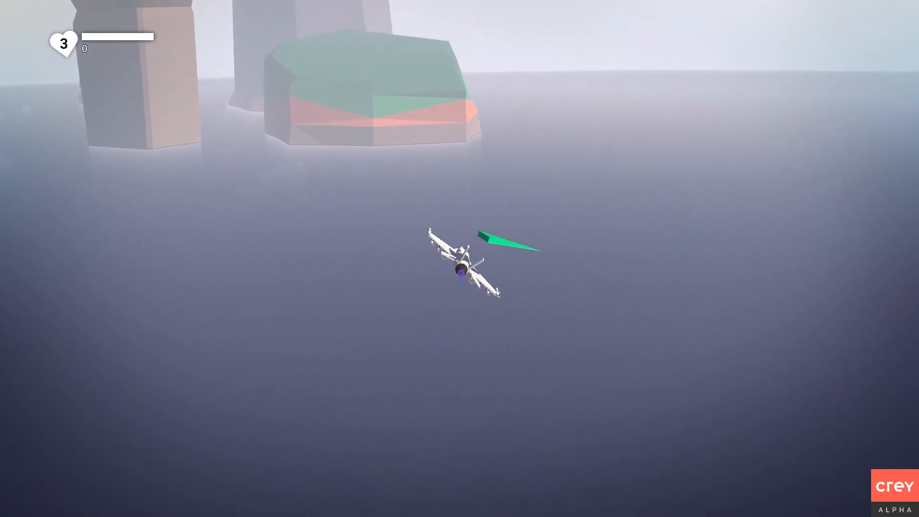
key(d)
key(s)
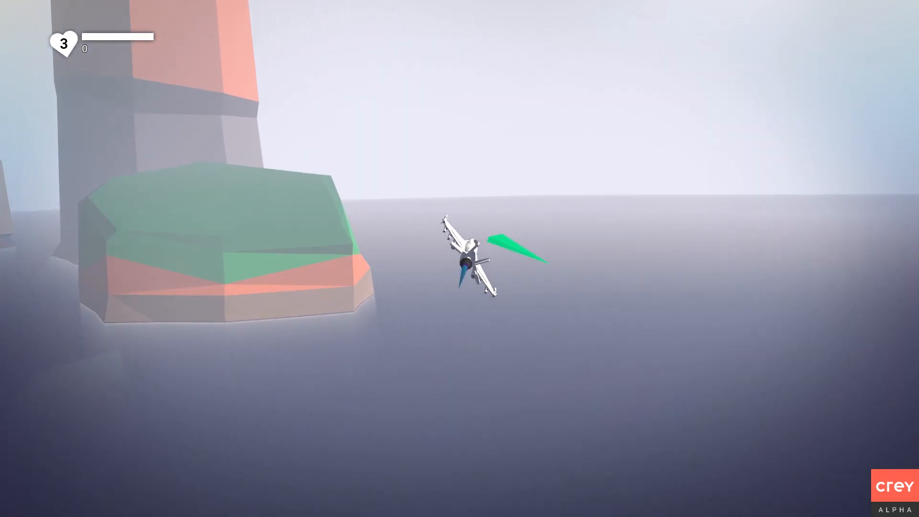
key(s)
key(d)
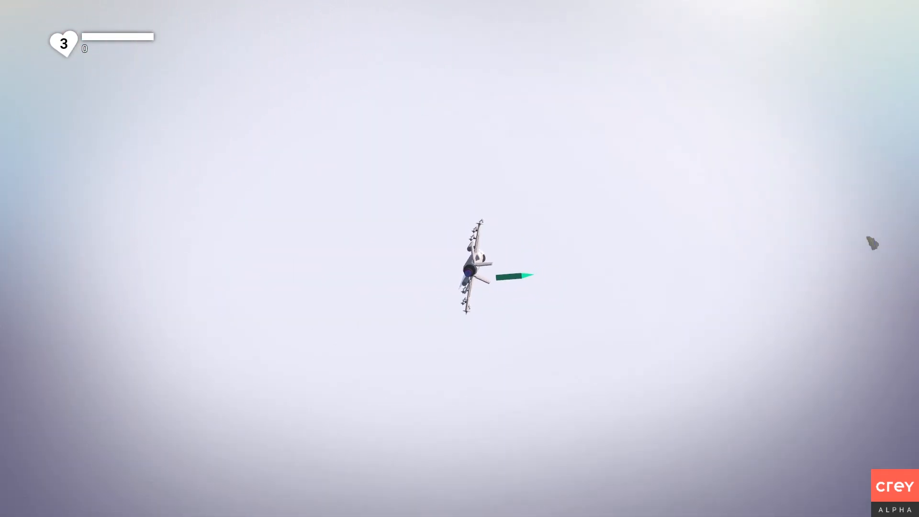
key(d)
key(a)
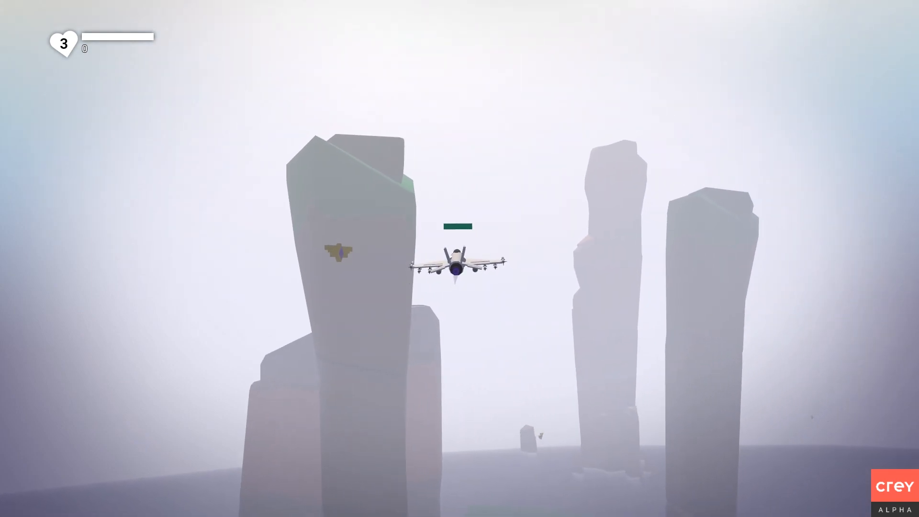
key(a)
key(w)
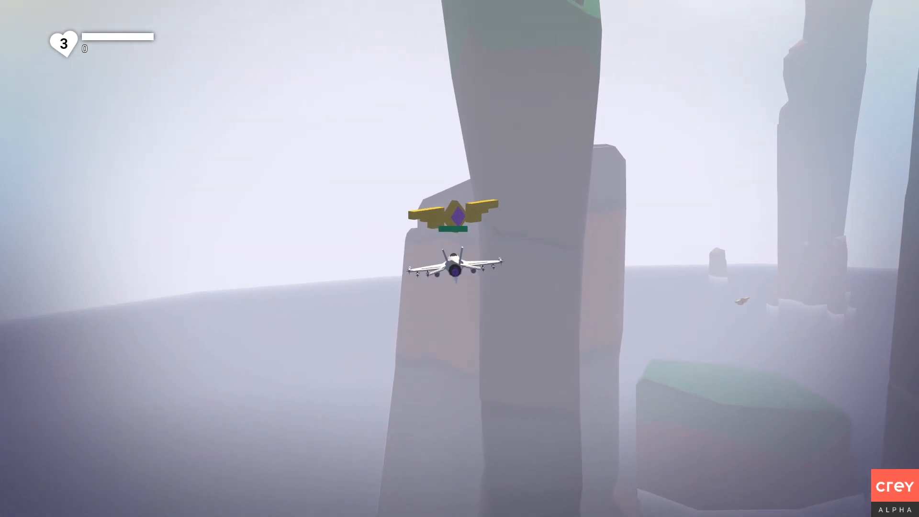
key(w)
Fly past the last winged pickup toward the green island, then return to the editor terrain.
key(d)
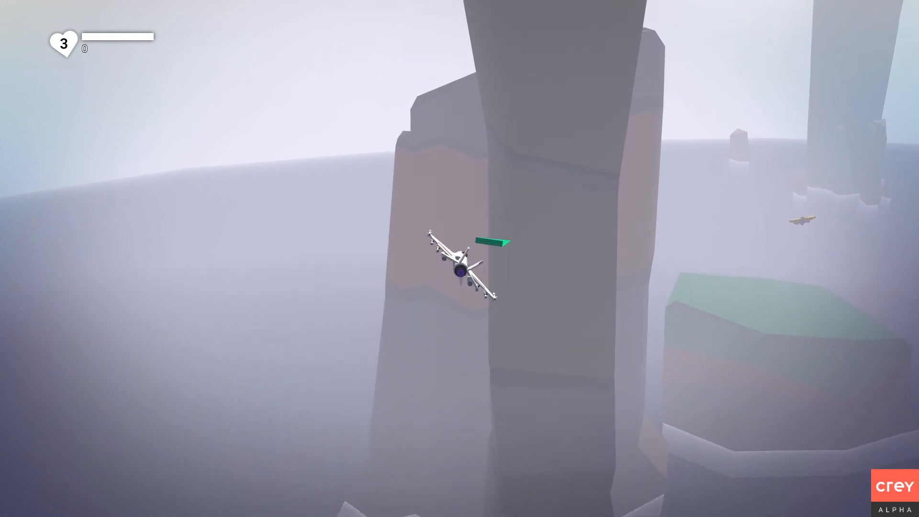
key(d)
key(s)
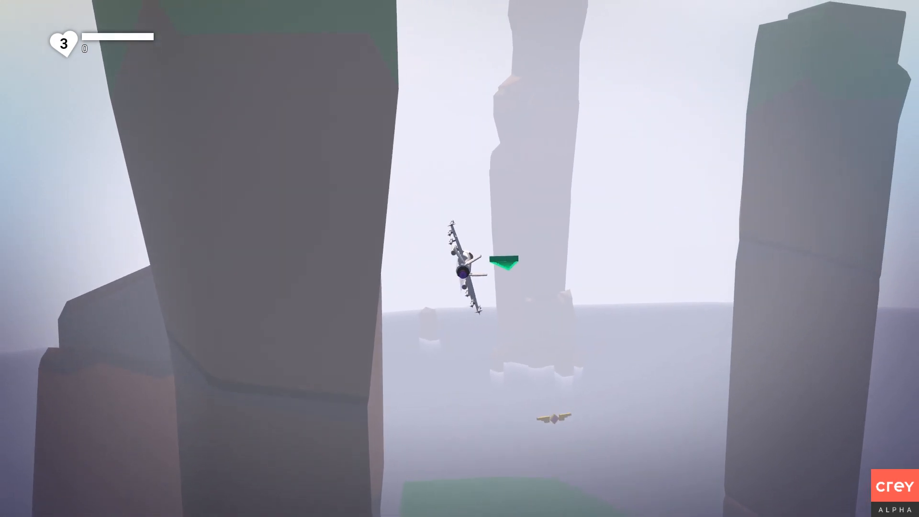
key(a)
key(w)
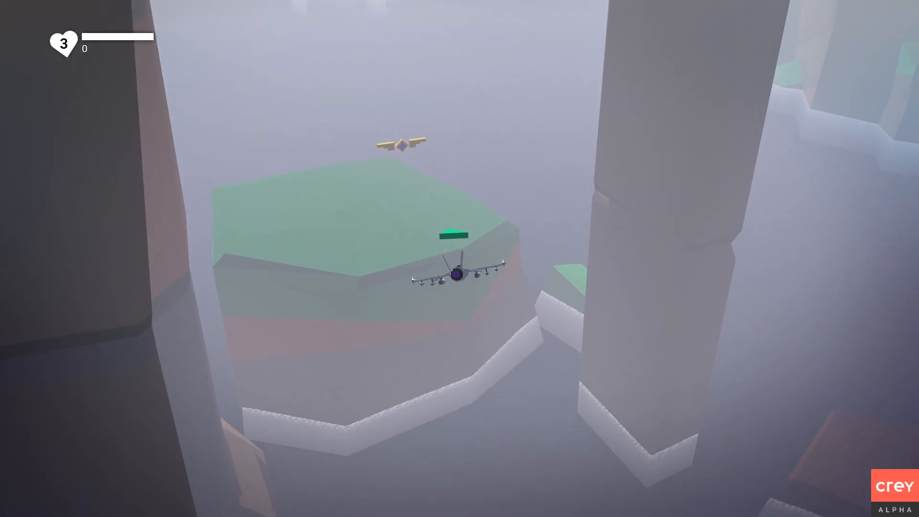
key(a)
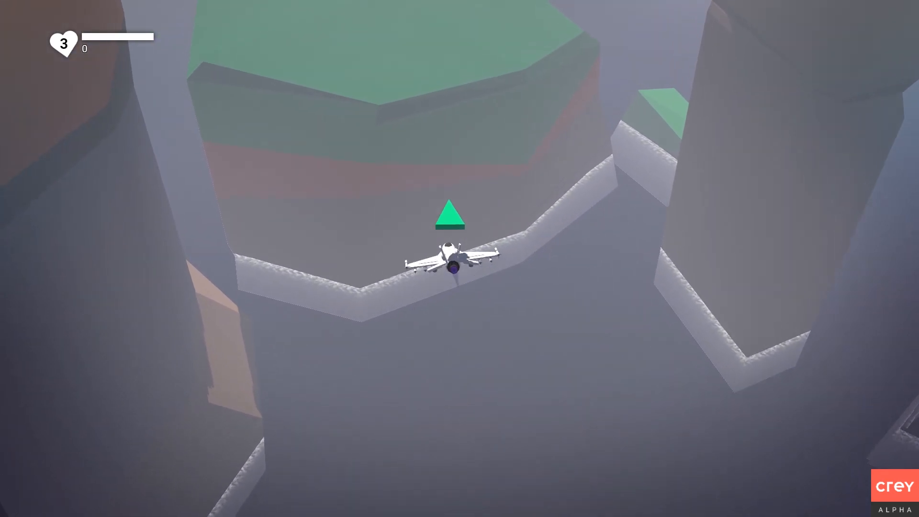
key(s)
key(w)
key(s)
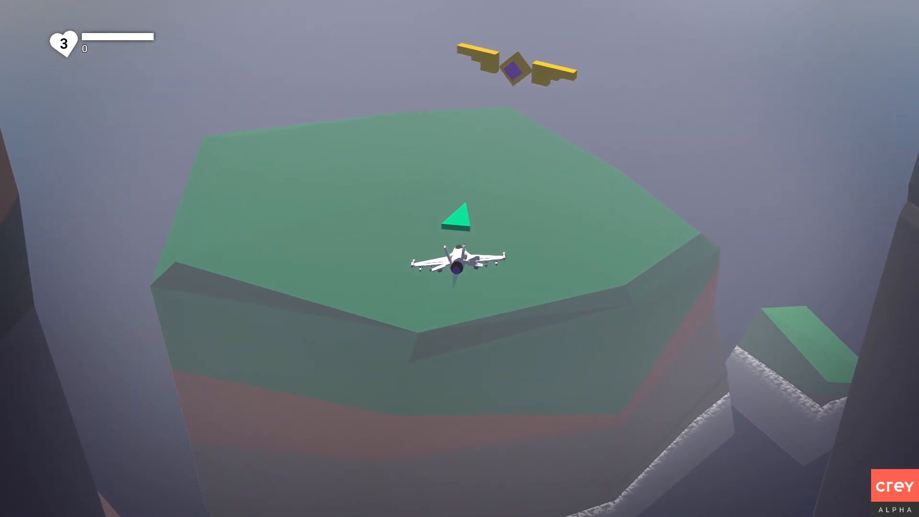
key(d)
key(s)
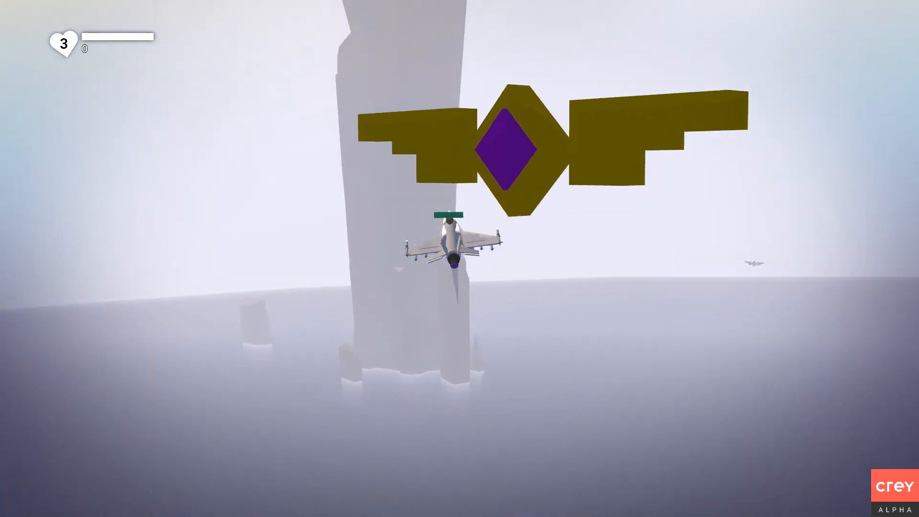
key(w)
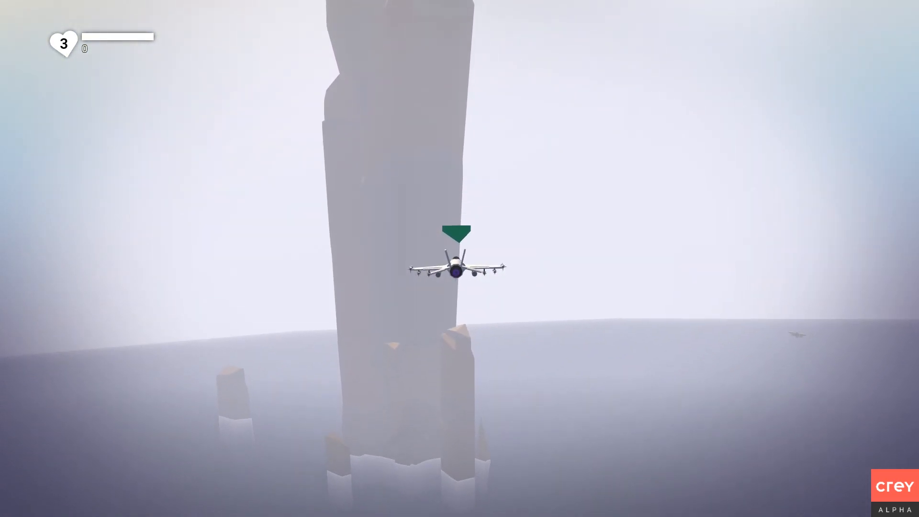
key(d)
key(d)
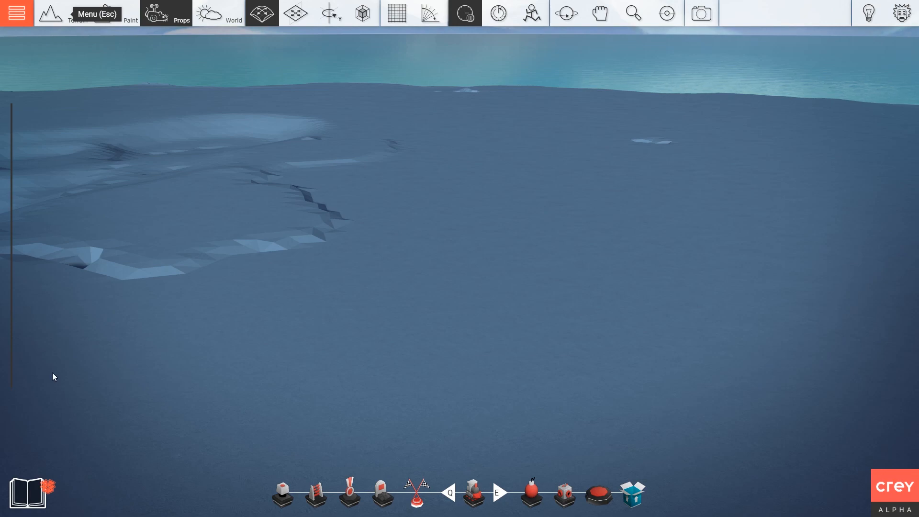
right_drag(231, 312, 325, 293)
Move the camera toward the crater, open the prop library and scroll the gameplay props to Mechanics.
key(s)
key(d)
key(d)
key(w)
key(w)
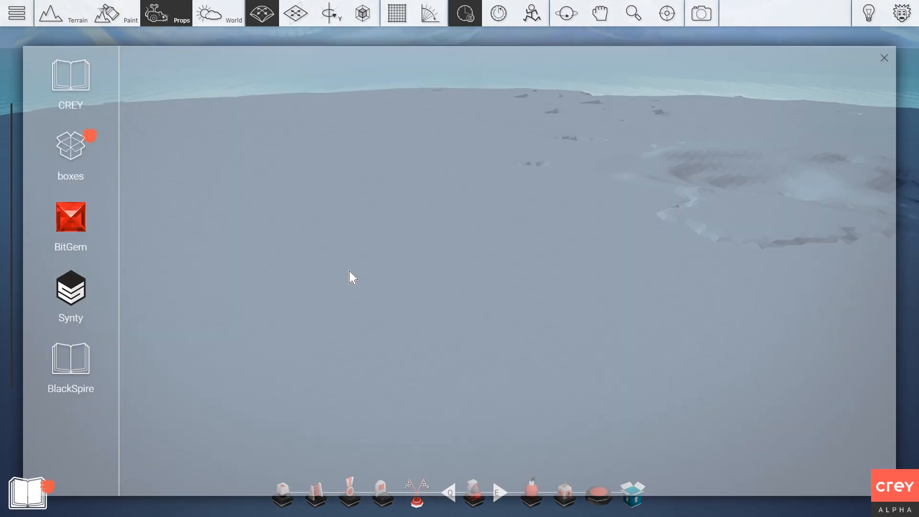
key(q)
key(Tab)
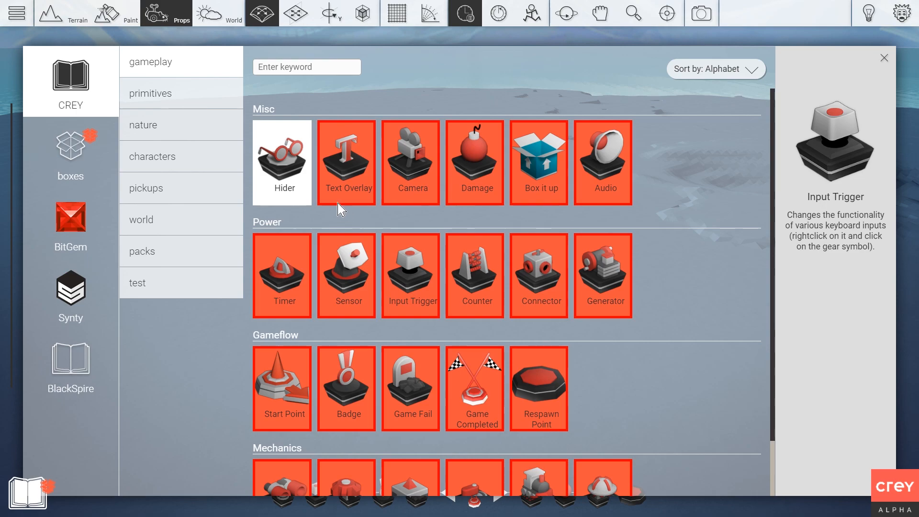
scroll(411, 185, down, 2)
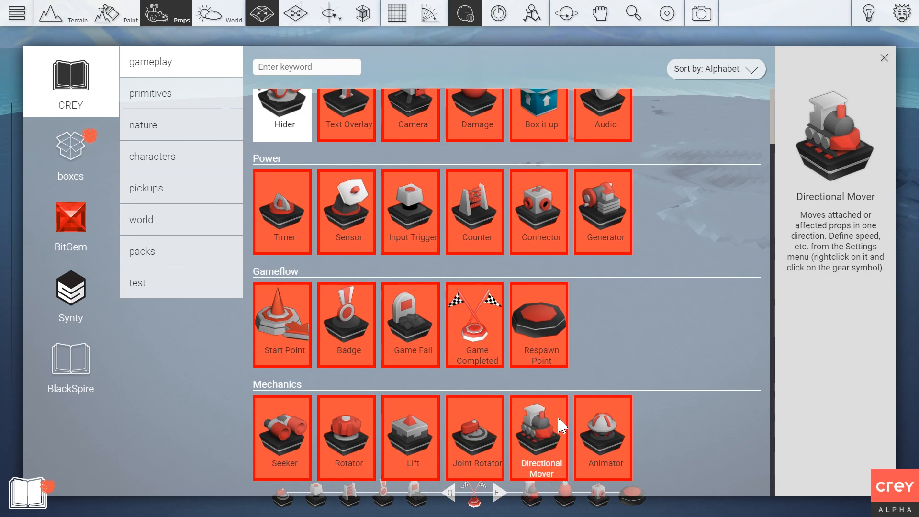
scroll(412, 326, up, 2)
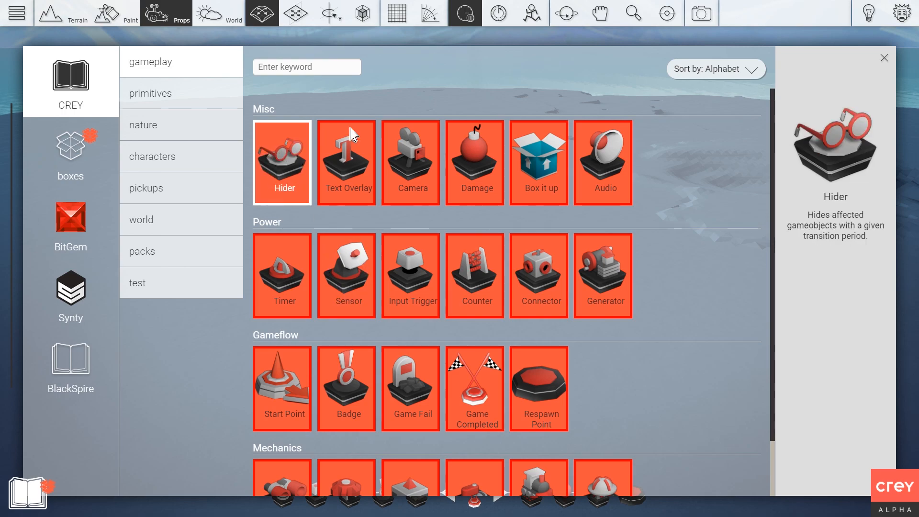
scroll(488, 402, down, 2)
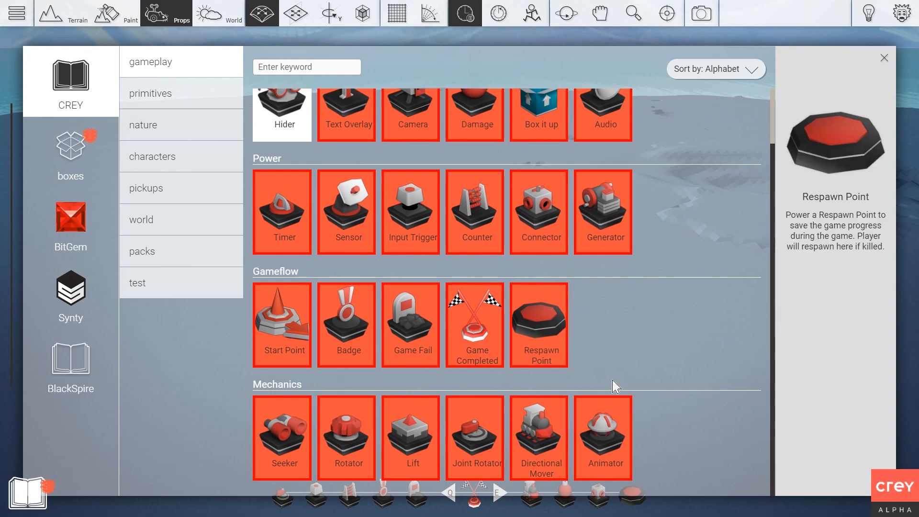
Pick the Directional Mover from the Mechanics row and drop it on the flat terrain.
click(546, 436)
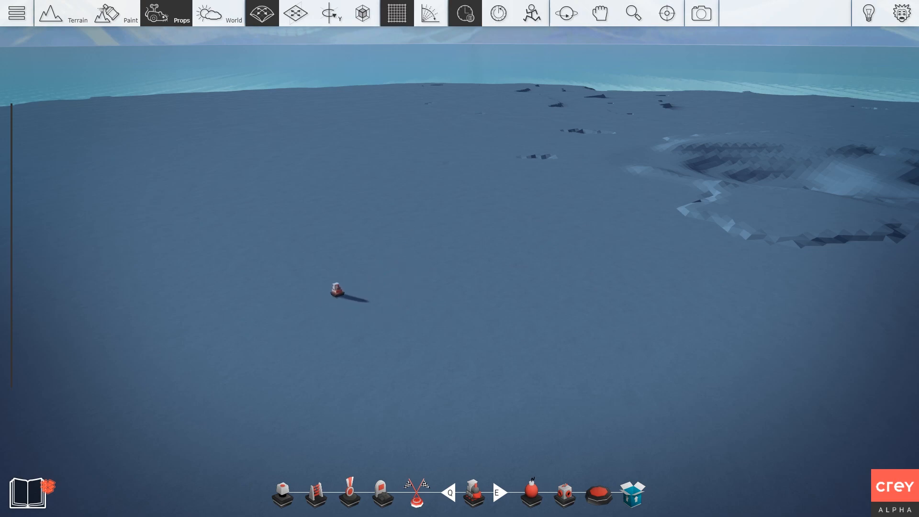
scroll(349, 296, up, 3)
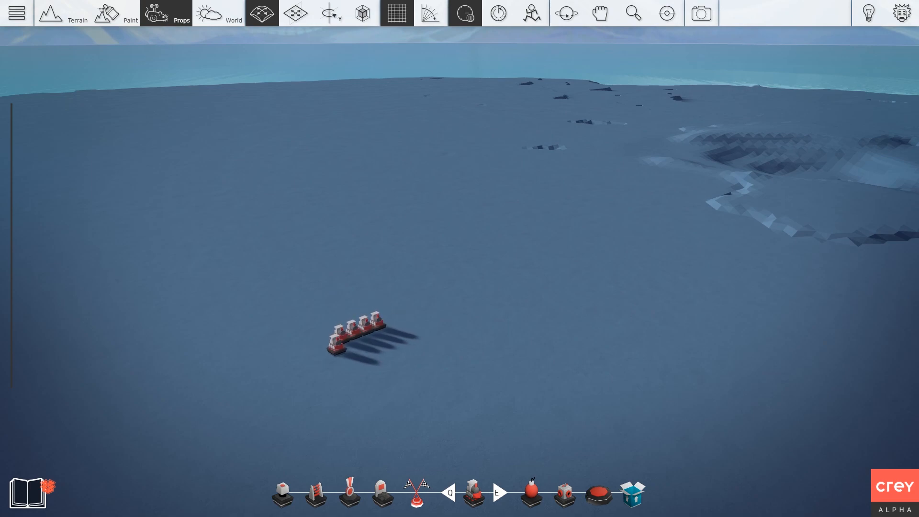
Enable Rotate Snap and rotate the Directional Mover around its vertical Y axis.
right_click(320, 348)
click(300, 338)
click(435, 16)
ctrl+drag(378, 322, 377, 322)
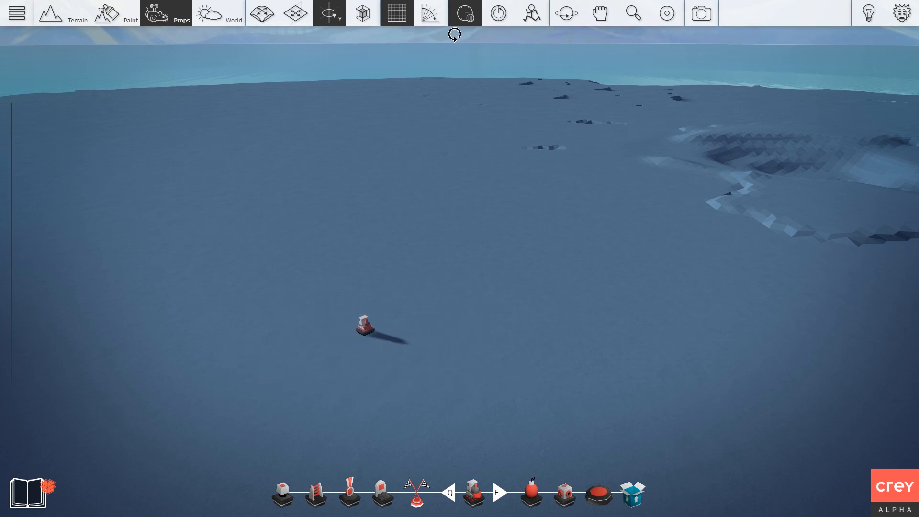
right_drag(378, 192, 129, 284)
In the mover's Settings, set Power, Speed On/Off and a 9.80 Transition Time.
right_click(165, 348)
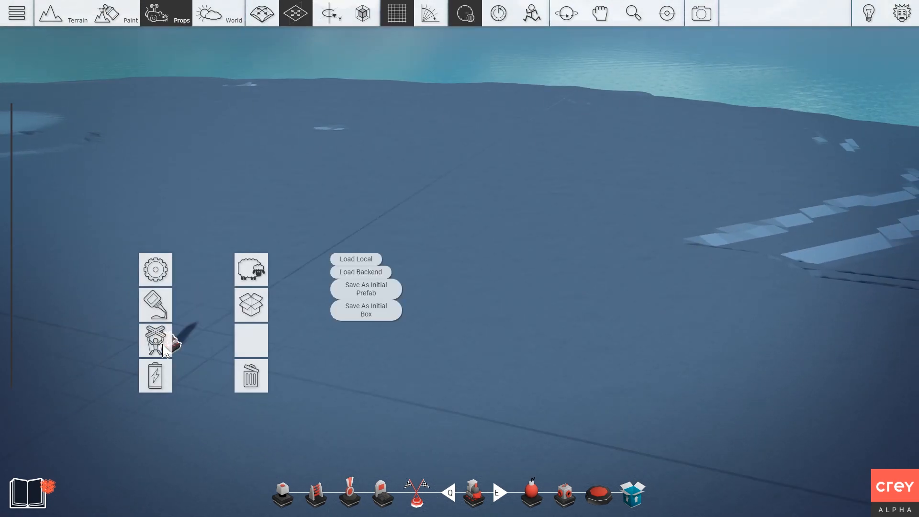
double_click(155, 276)
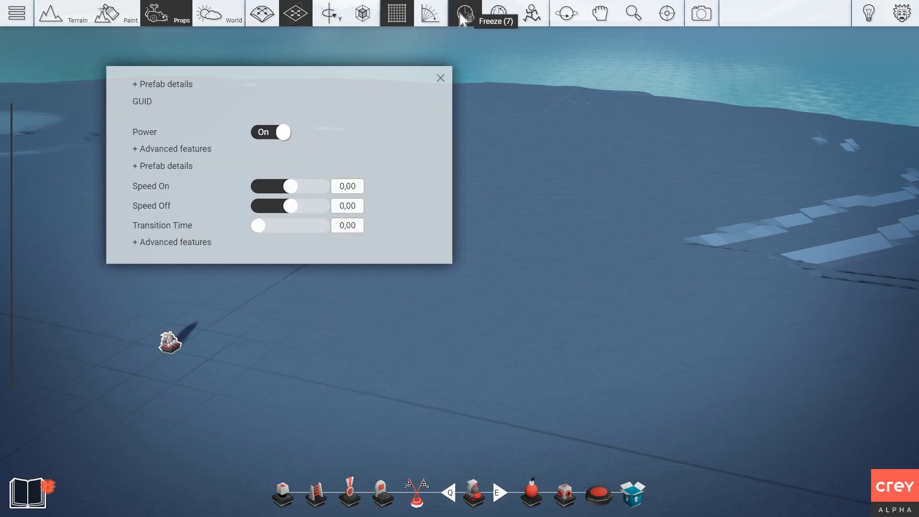
click(440, 78)
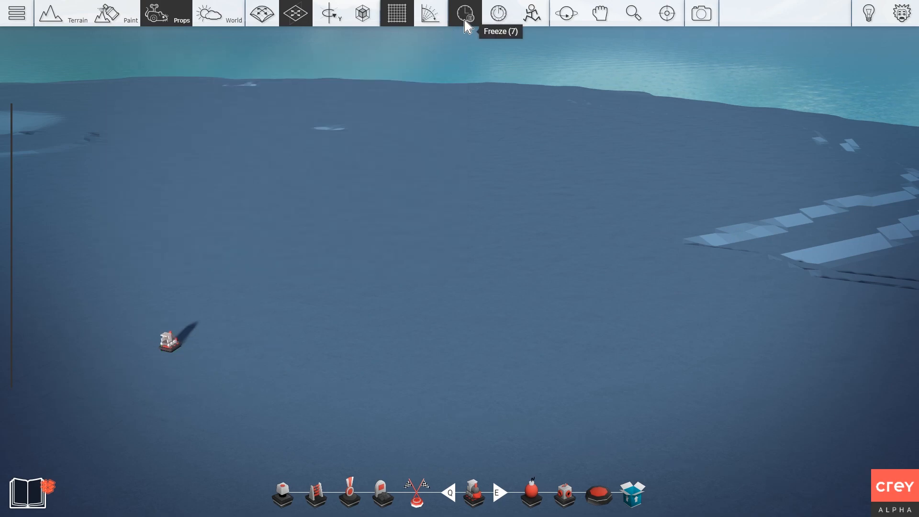
right_click(184, 335)
click(159, 265)
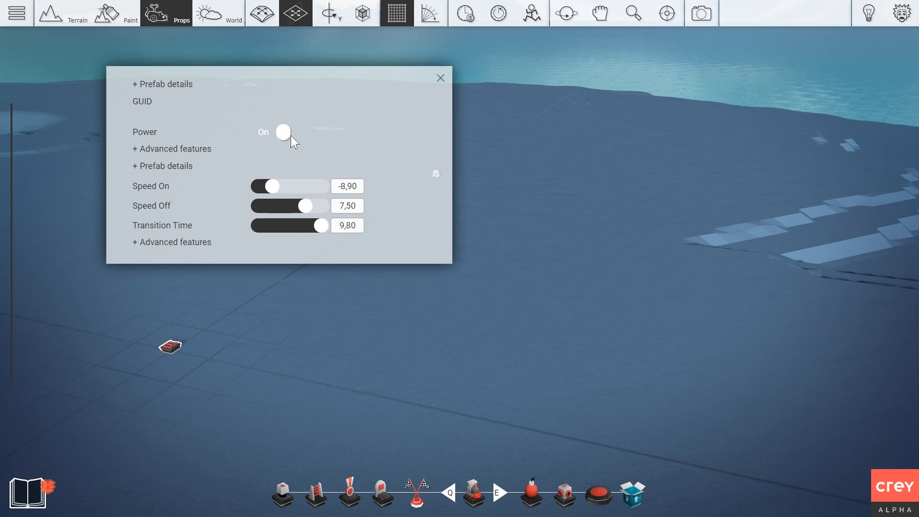
click(440, 78)
Toggle freeze mode and recheck the mover's settings, leaving Speed On and Off at 0,00.
right_click(175, 352)
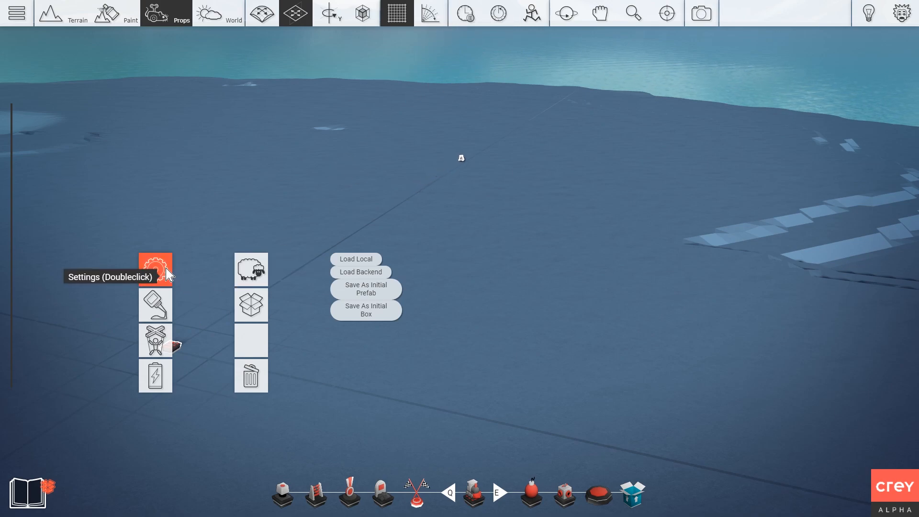
click(475, 21)
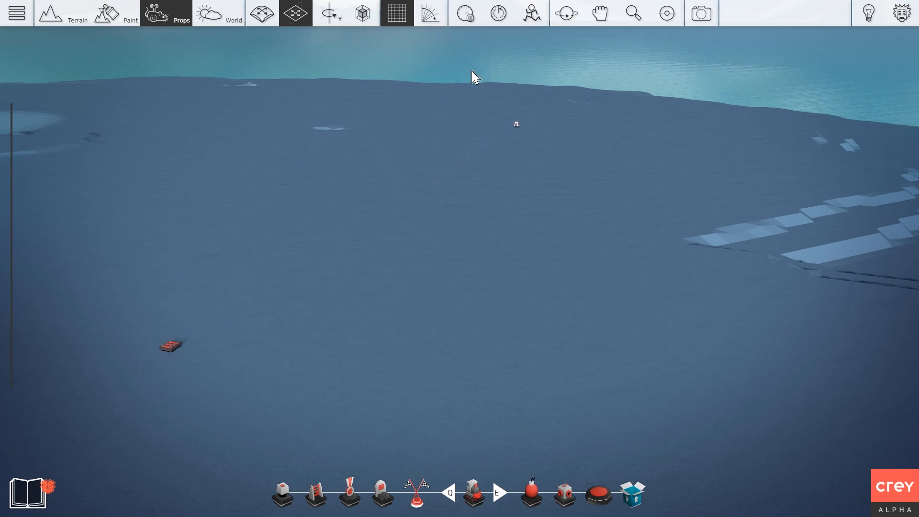
right_click(167, 334)
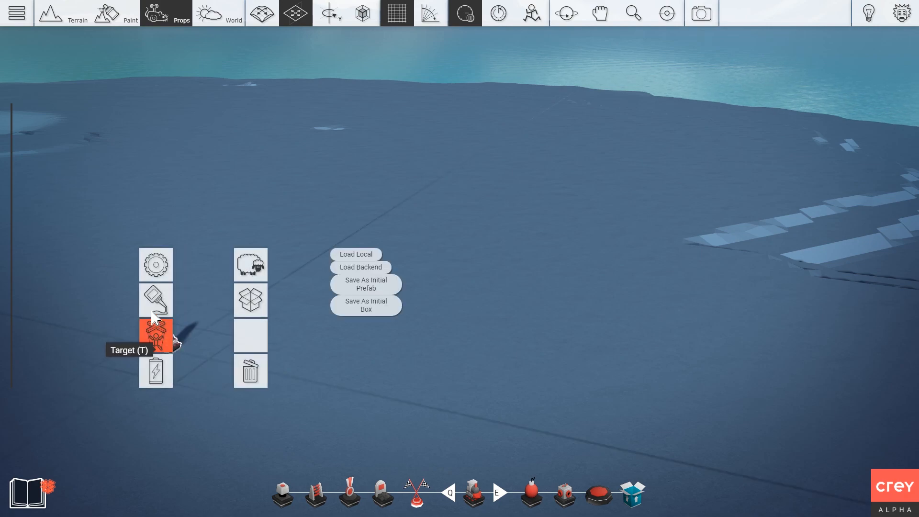
click(147, 277)
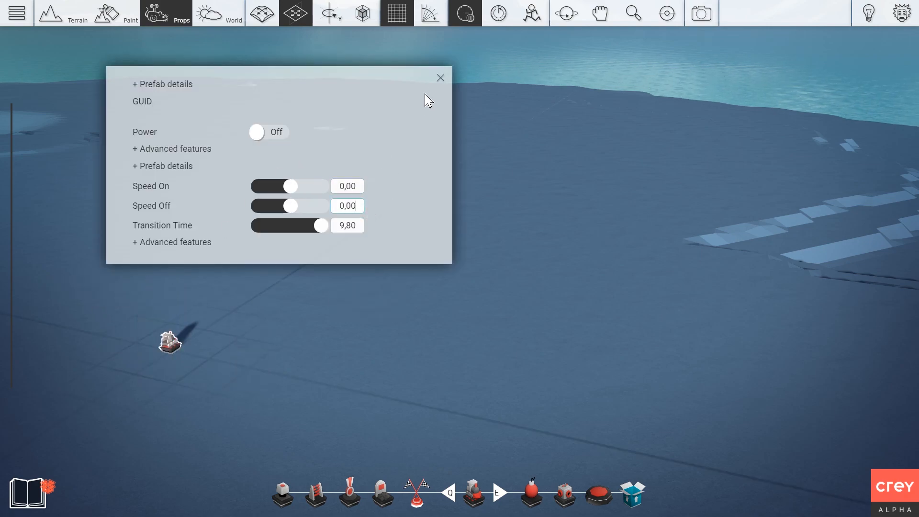
click(440, 78)
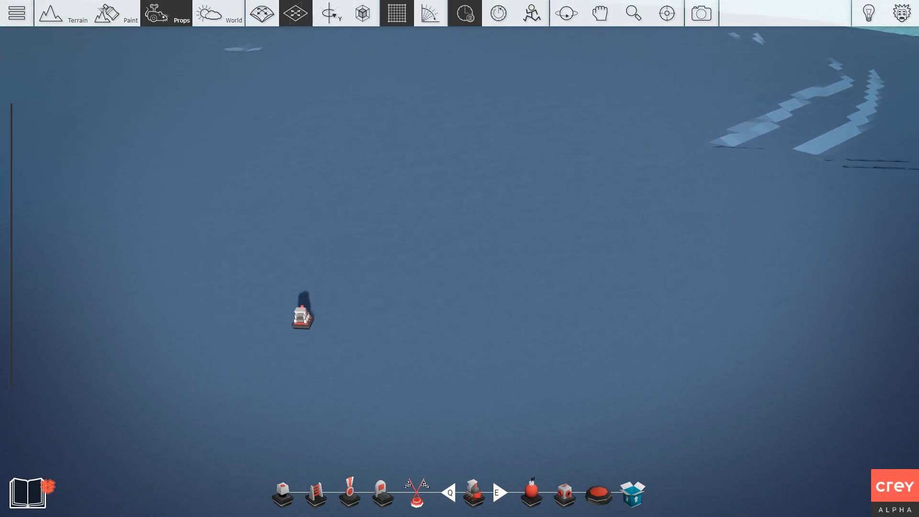
Place a primitive Box from the library and stretch it into a long fuselage.
right_drag(322, 225, 355, 226)
key(s)
key(d)
key(Tab)
click(146, 101)
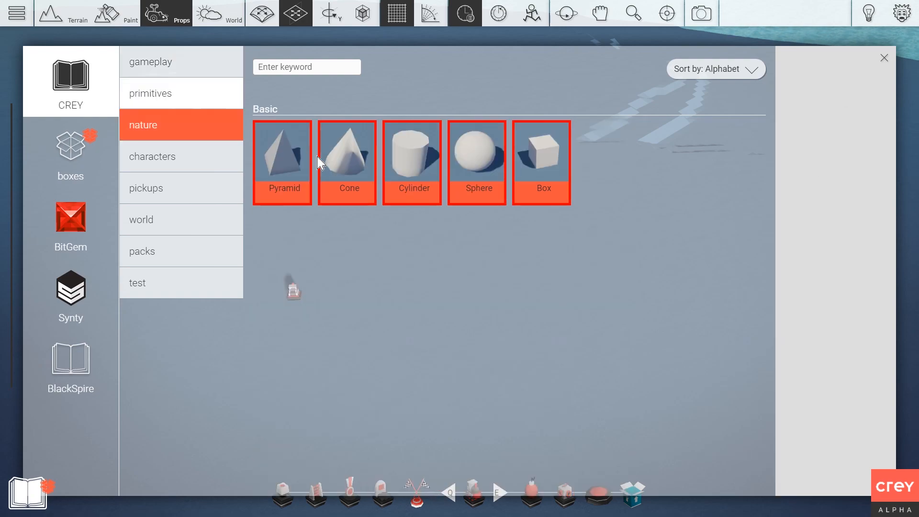
click(541, 167)
click(460, 287)
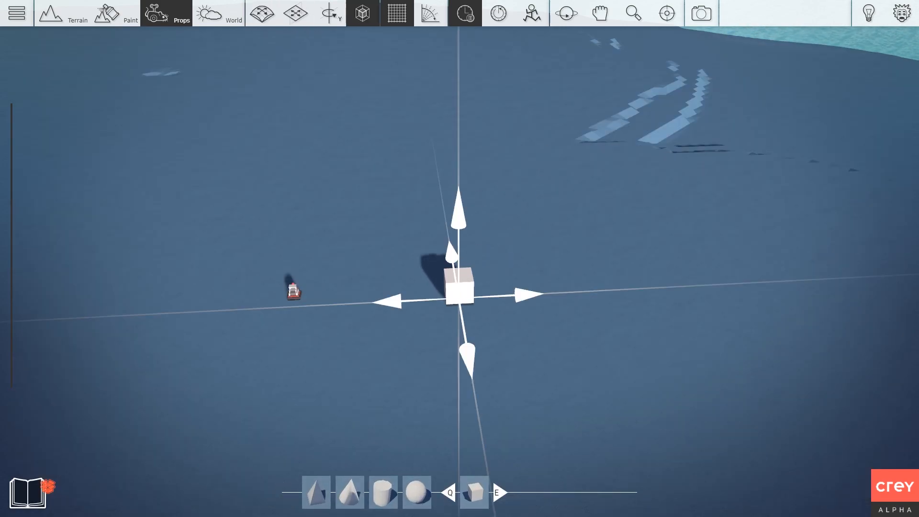
key(4)
drag(460, 287, 464, 306)
Add a second cube on the fuselage and scale it into a wide, flat wing.
key(4)
key(3)
key(3)
key(ctrl+z)
key(1)
drag(445, 273, 483, 275)
key(3)
key(3)
key(3)
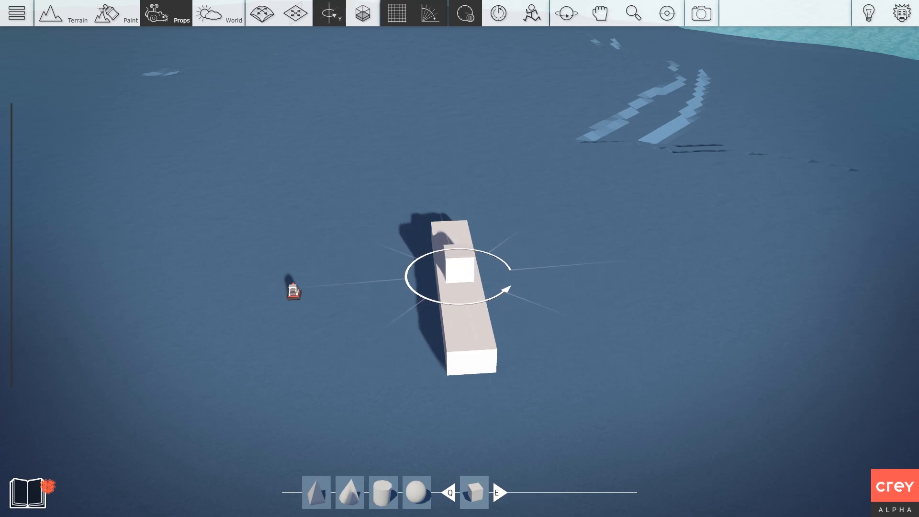
key(4)
drag(460, 274, 520, 273)
key(4)
drag(459, 274, 458, 293)
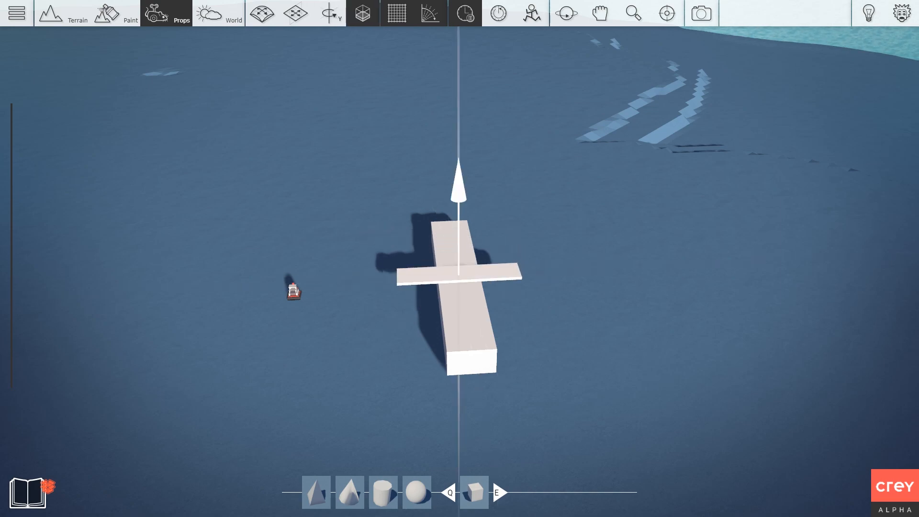
key(2)
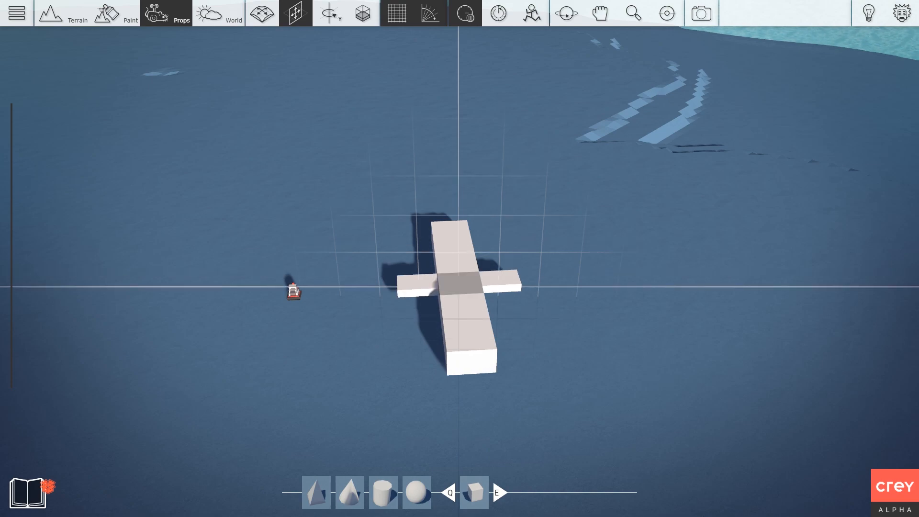
Glue the wing and fuselage into one plane body and frame it in view.
right_click(407, 283)
click(355, 236)
click(438, 239)
right_drag(422, 243, 379, 246)
scroll(379, 246, up, 3)
key(a)
key(s)
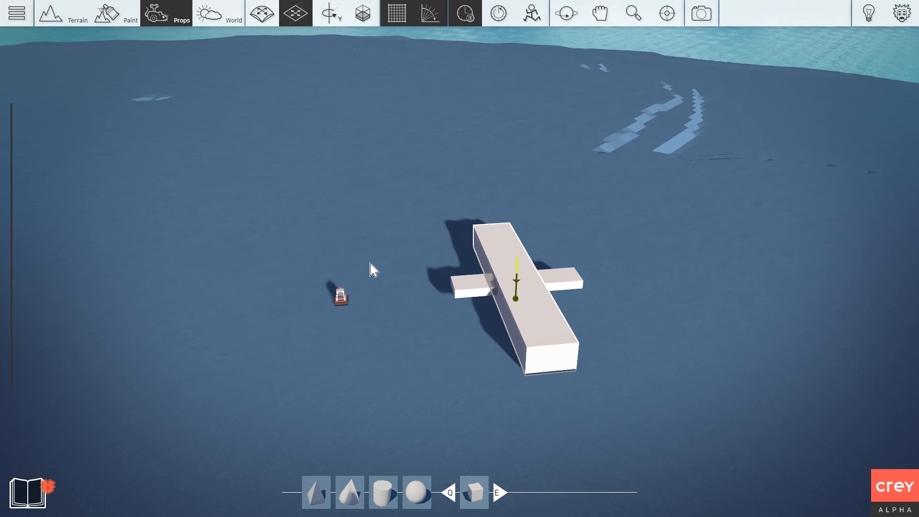
key(d)
key(s)
right_drag(332, 285, 348, 267)
key(s)
Deselect the plane and bring up the library's gameplay props.
click(357, 234)
scroll(357, 234, up, 2)
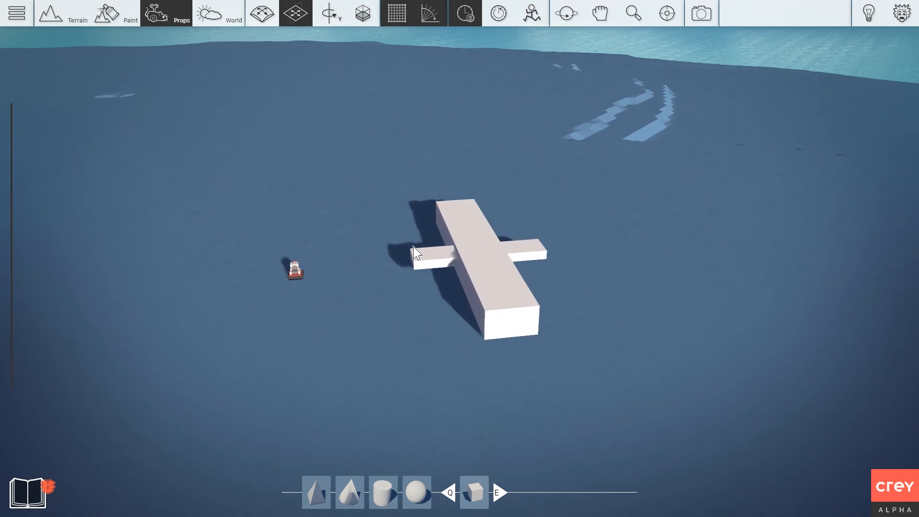
key(Tab)
click(164, 57)
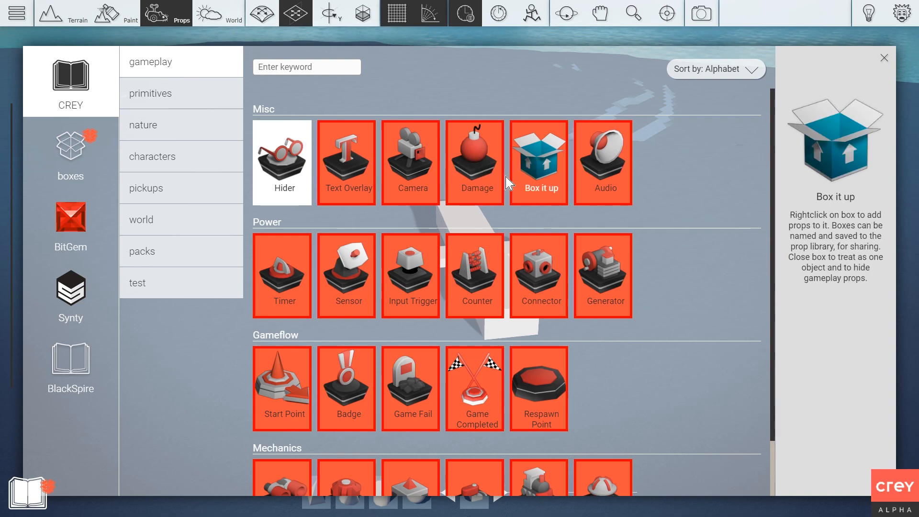
Place an Input Trigger and glue it to the plane body.
click(406, 283)
click(298, 275)
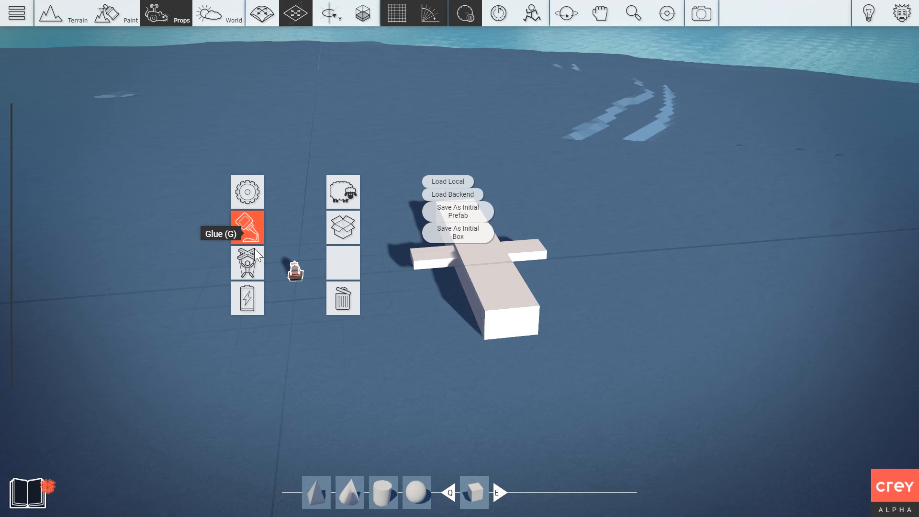
click(314, 310)
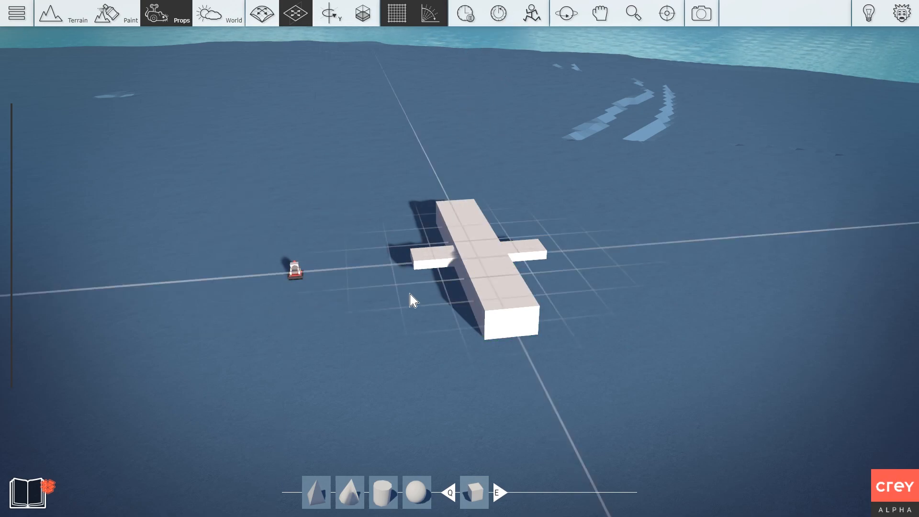
right_click(475, 276)
click(416, 221)
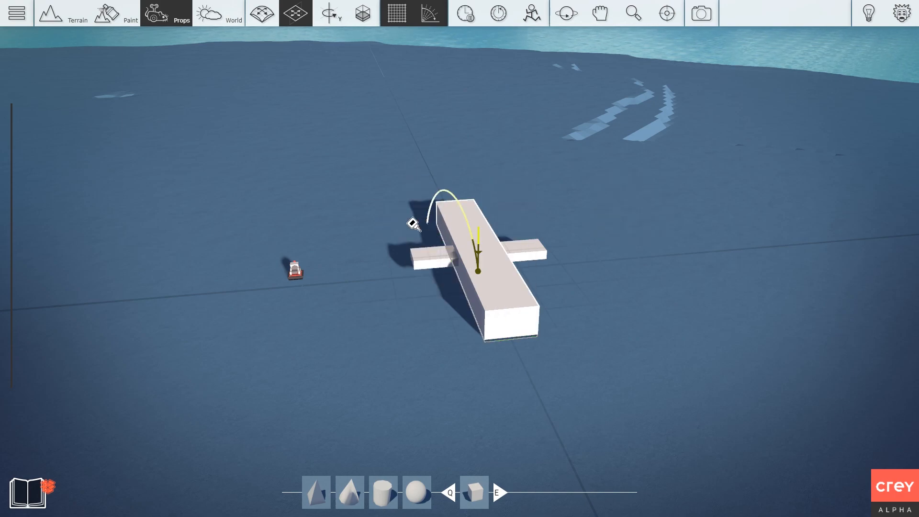
Switch the rotator's Power to On in its settings panel.
right_click(296, 274)
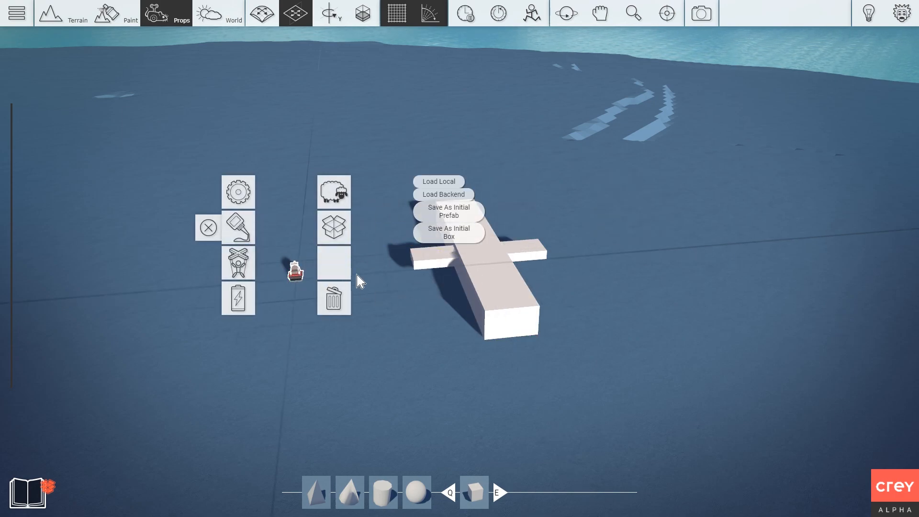
right_click(296, 271)
click(238, 192)
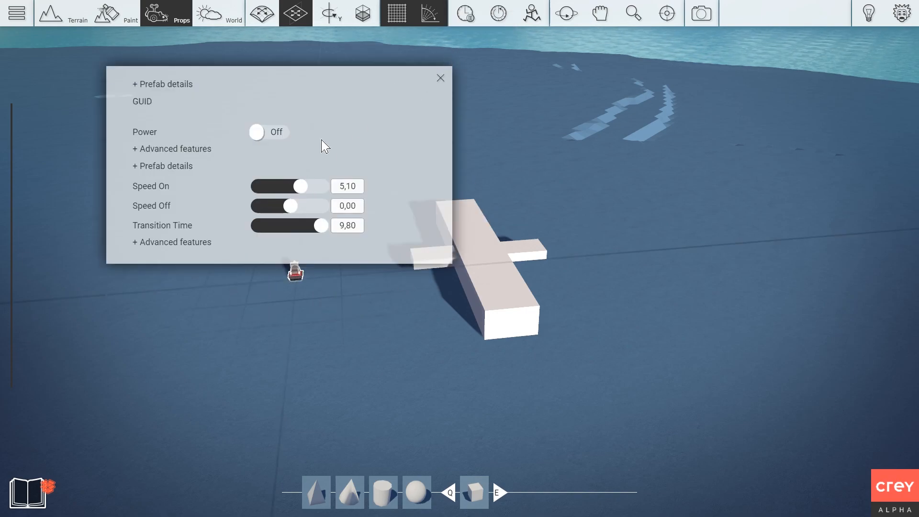
click(273, 133)
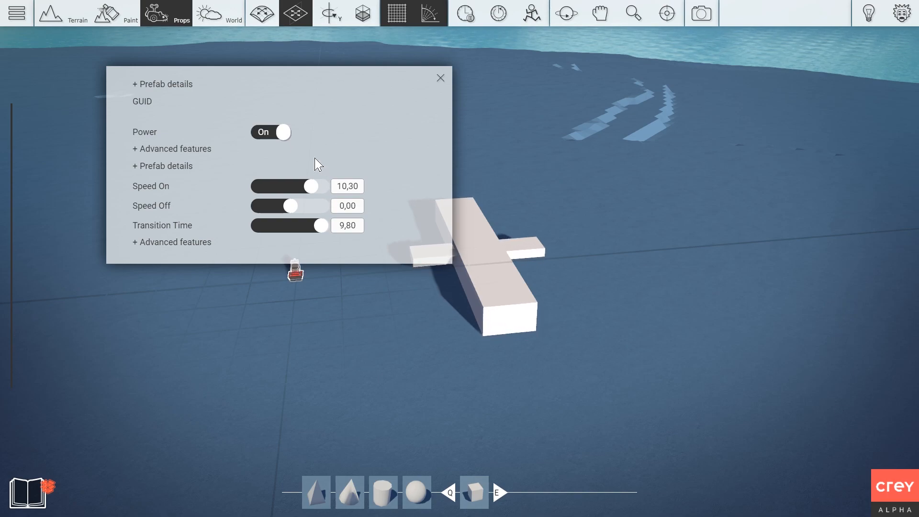
click(439, 78)
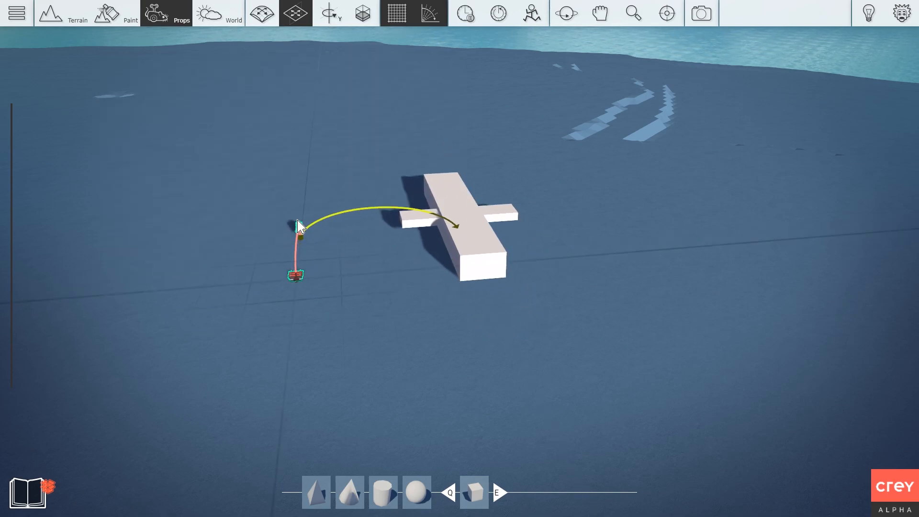
Reset the scene and reposition the rotator and plane body on the ground.
click(497, 15)
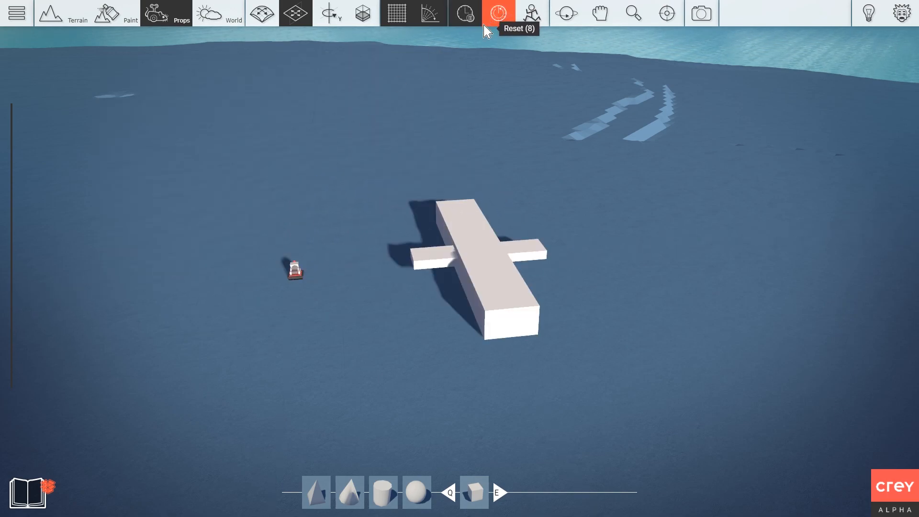
drag(267, 202, 251, 262)
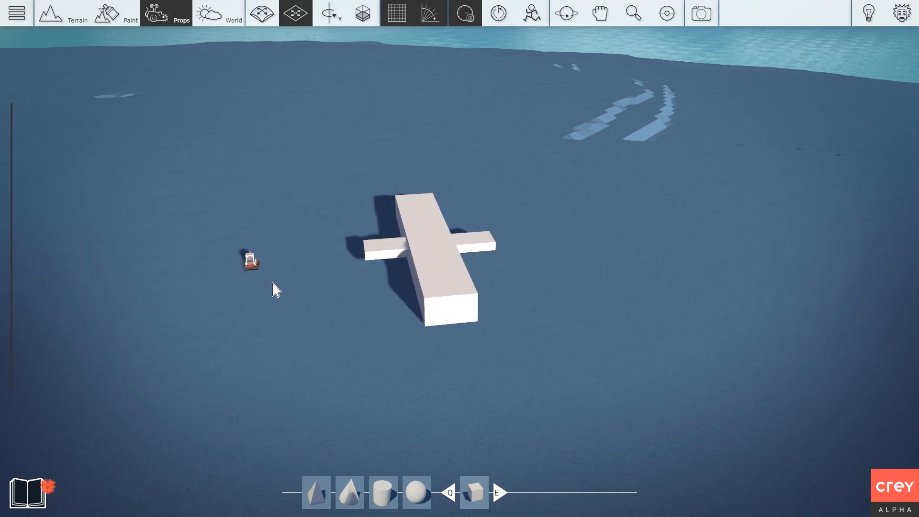
click(448, 274)
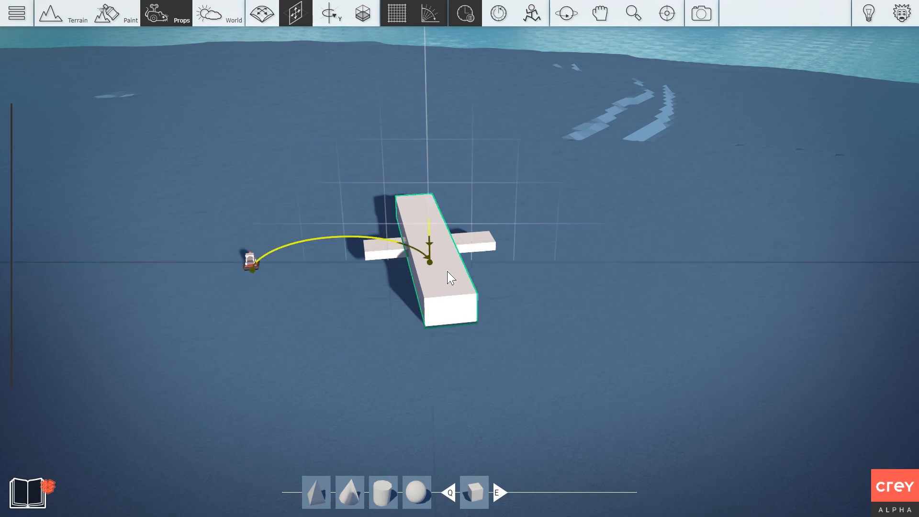
drag(447, 272, 482, 262)
drag(250, 265, 268, 279)
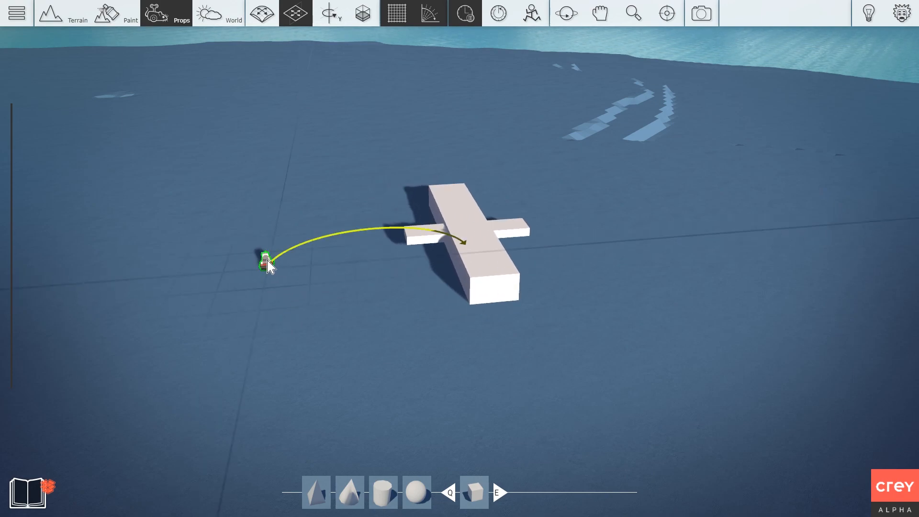
Remove the rotator's glue connection and link it to the plane body instead.
right_click(268, 261)
click(187, 226)
click(204, 249)
click(487, 248)
right_click(264, 260)
right_click(264, 262)
right_click(263, 263)
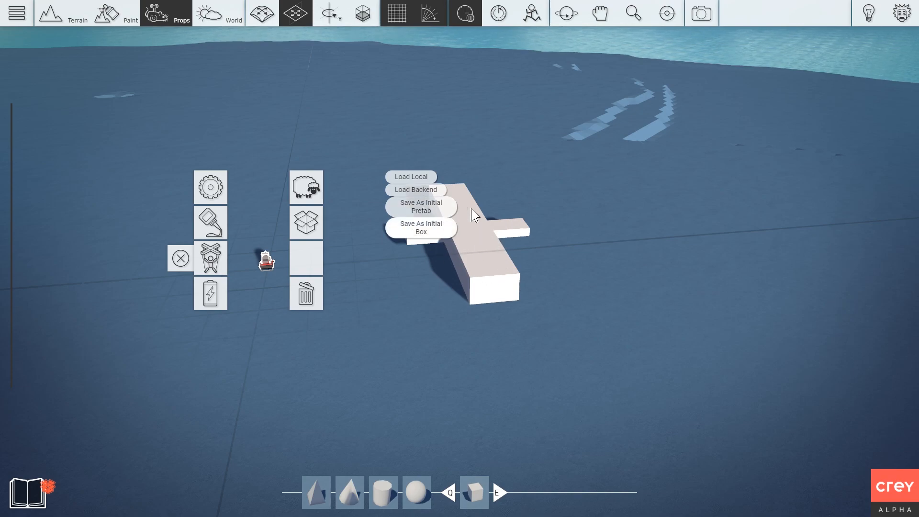
Pause time, move the rotator to the plane's lower left, and reset the scene.
click(465, 15)
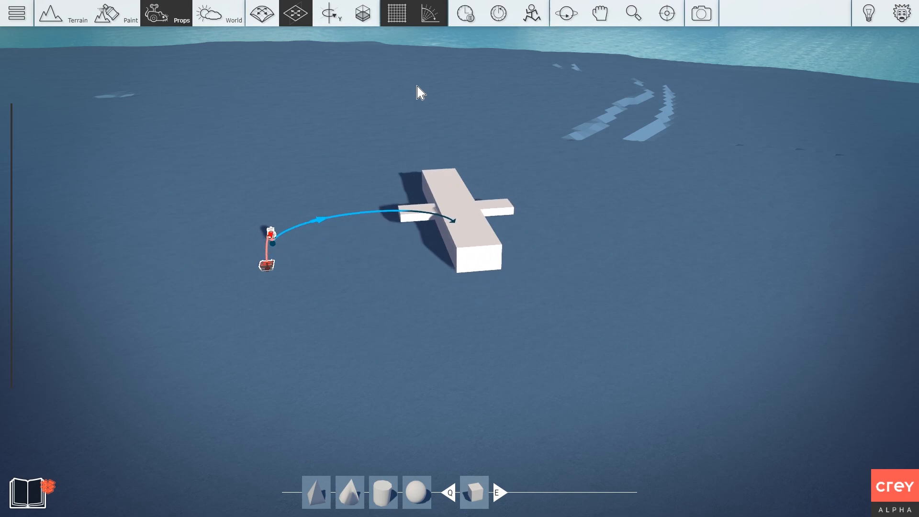
click(498, 13)
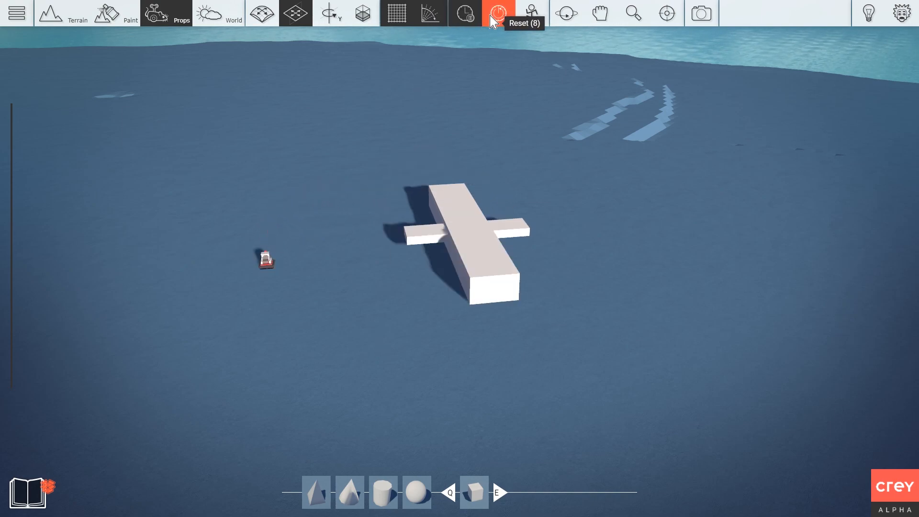
drag(267, 259, 248, 354)
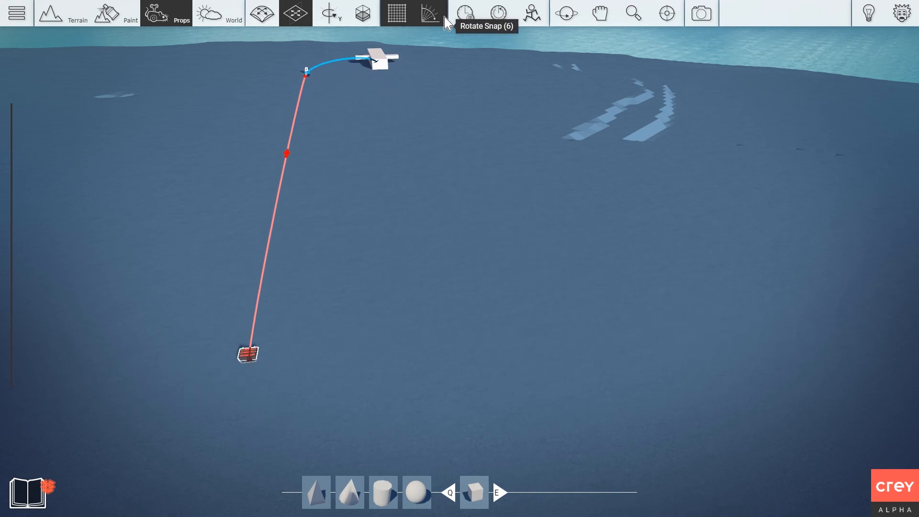
click(499, 14)
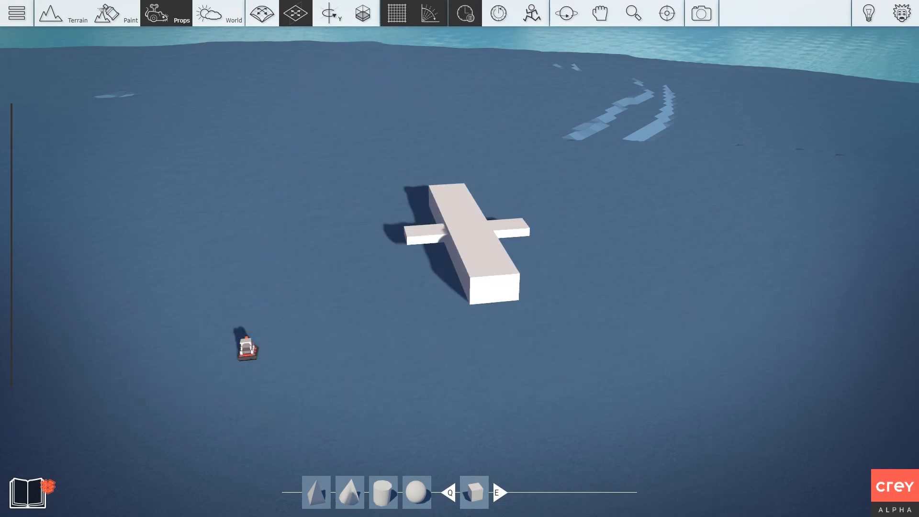
click(27, 492)
Place a Generator prop, cancel its unfinished power wire, and resume time.
scroll(433, 349, down, 2)
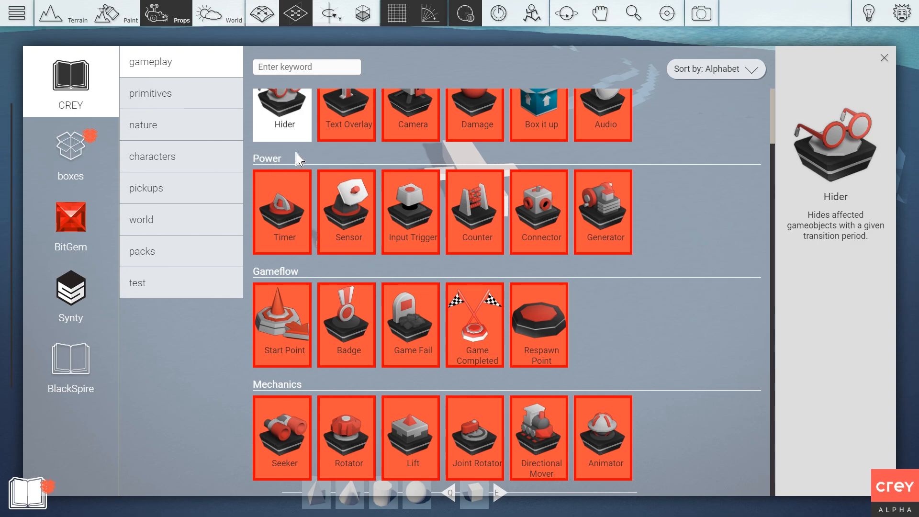
click(617, 216)
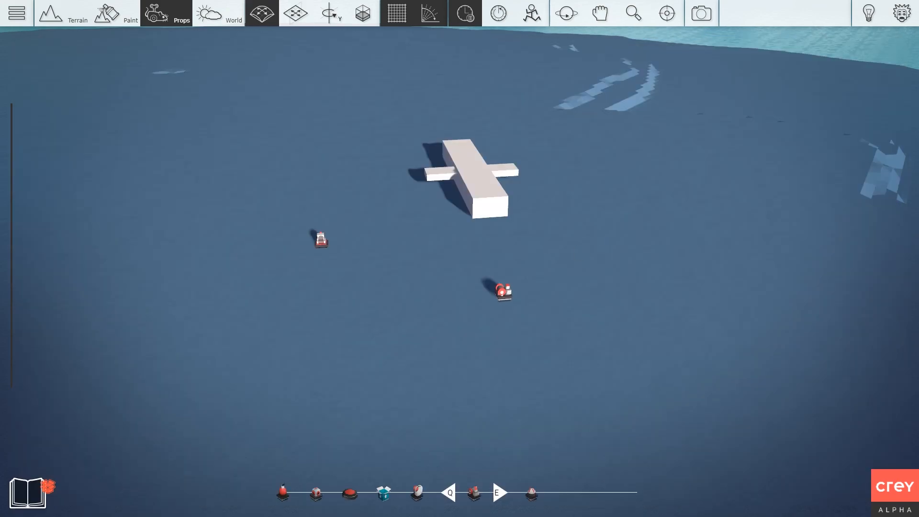
right_click(326, 295)
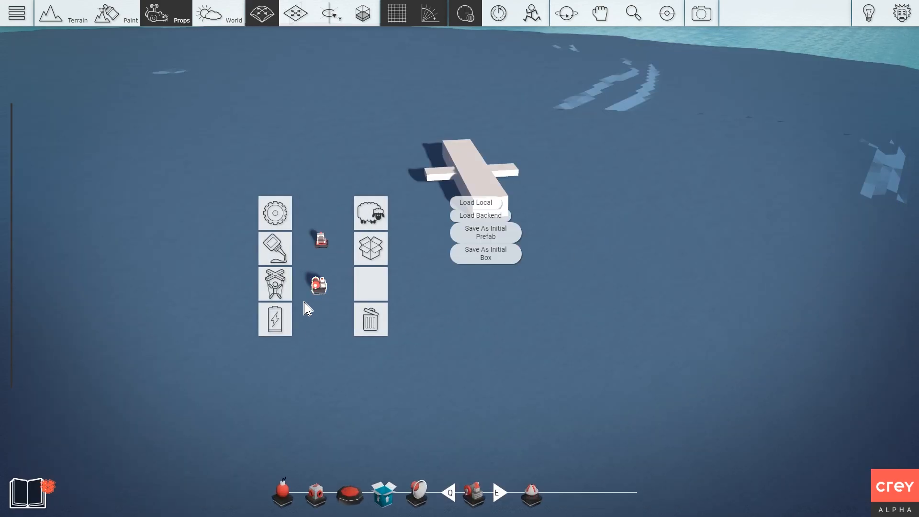
click(274, 323)
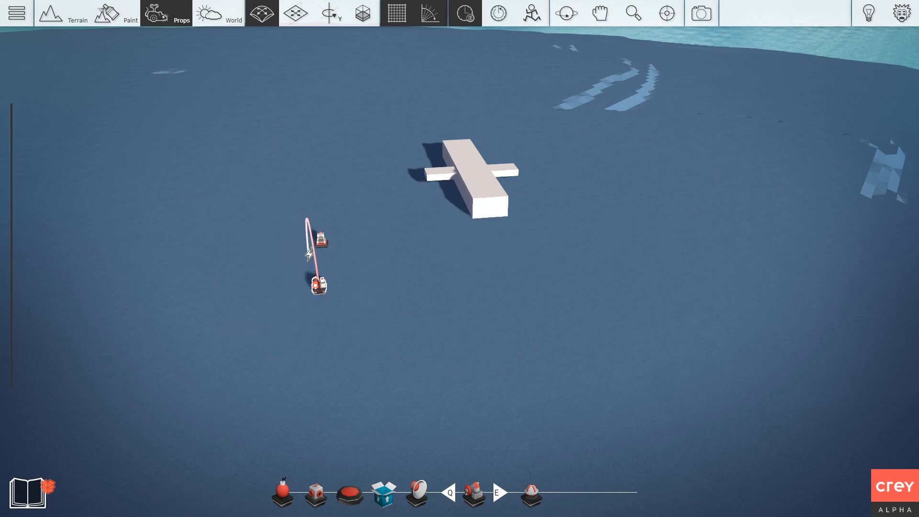
right_click(360, 280)
key(d)
right_drag(349, 293, 291, 294)
scroll(260, 267, up, 1)
click(464, 25)
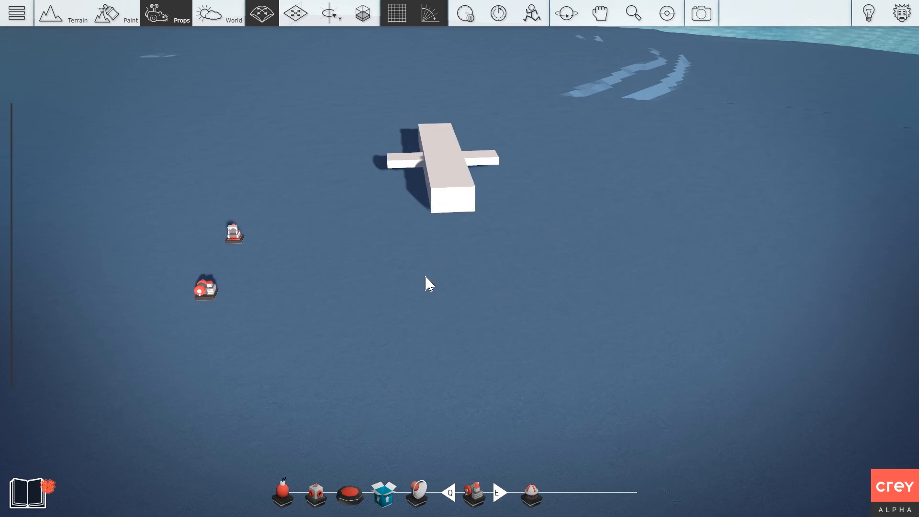
Set the generator's Time OFF value to 2,00.
right_click(204, 291)
click(166, 220)
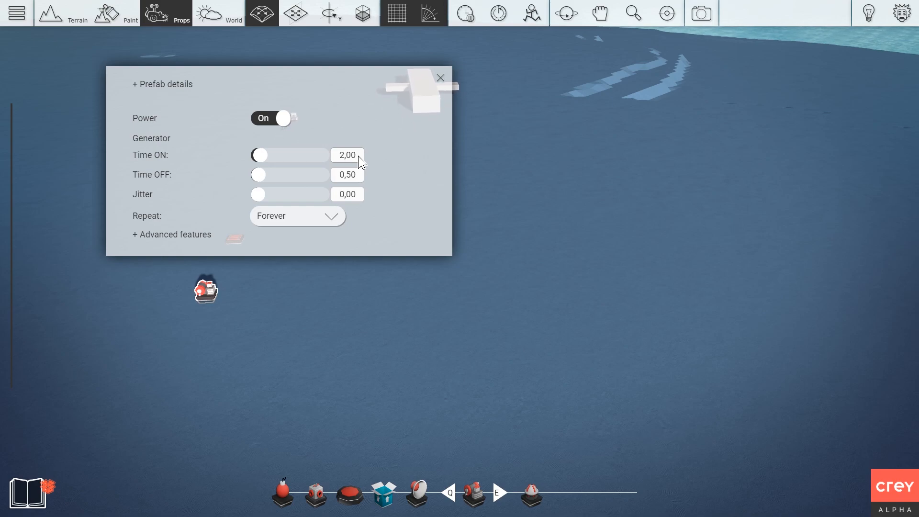
click(354, 175)
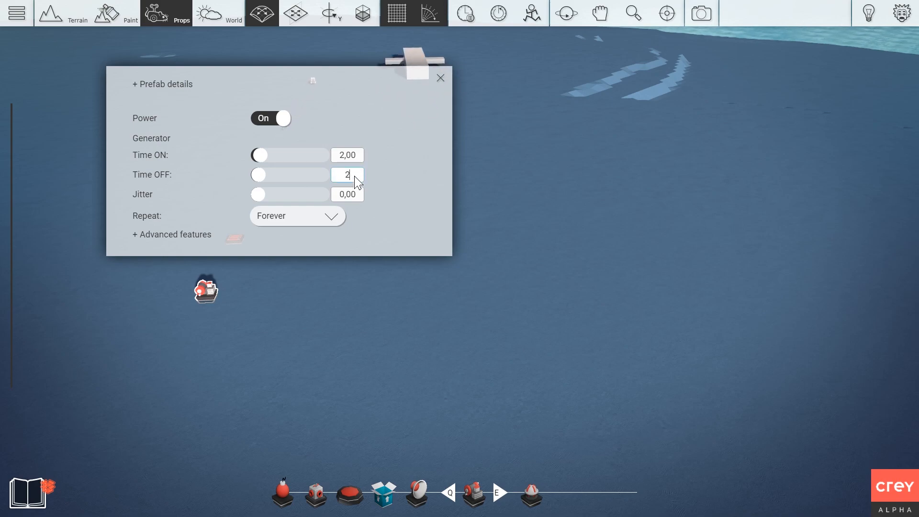
text(2,00)
click(441, 79)
Enter 0 in the rotator's settings, then recheck the generator's settings.
click(243, 235)
click(197, 168)
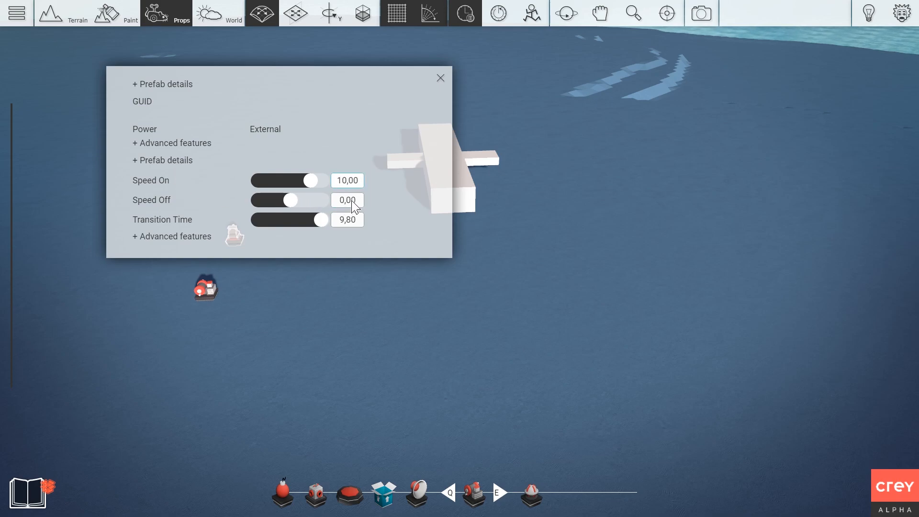
text(0)
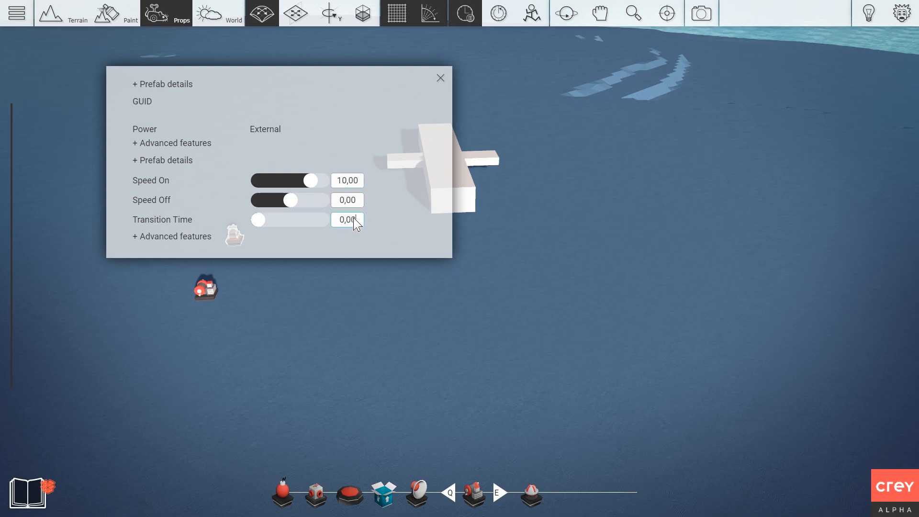
click(441, 78)
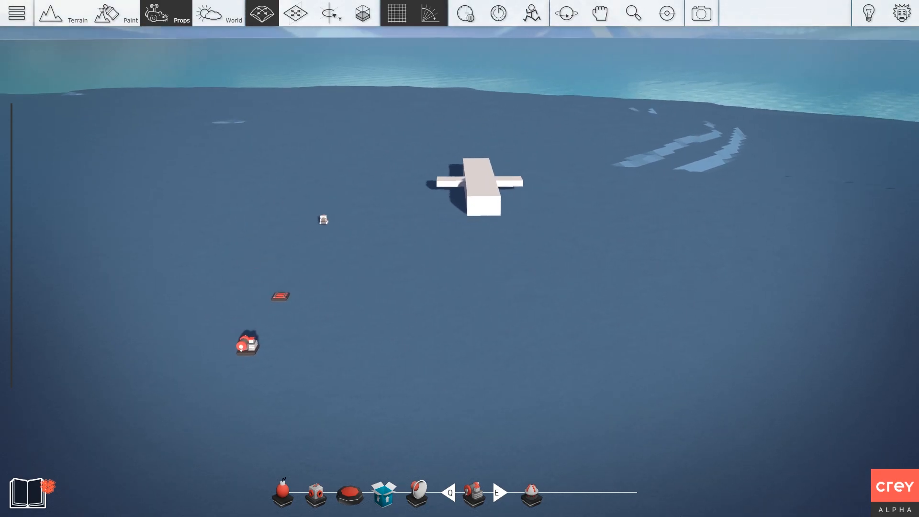
click(143, 341)
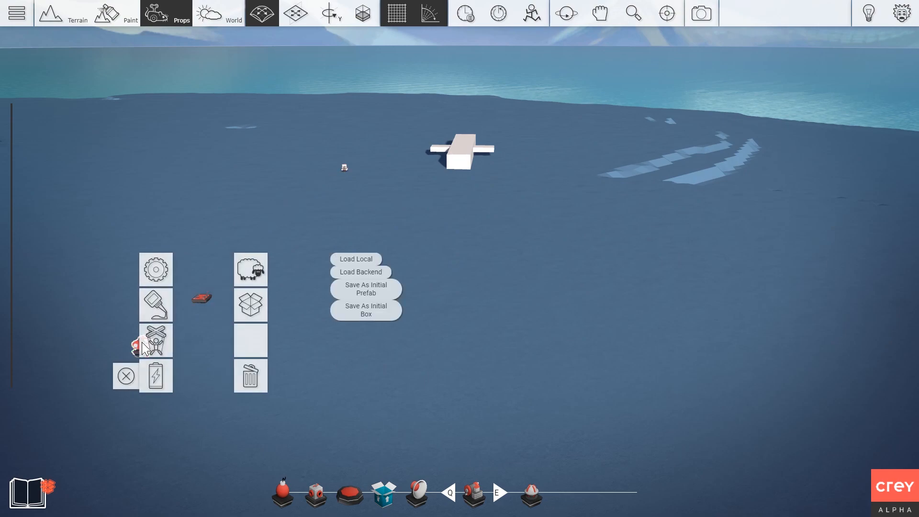
click(154, 268)
click(441, 78)
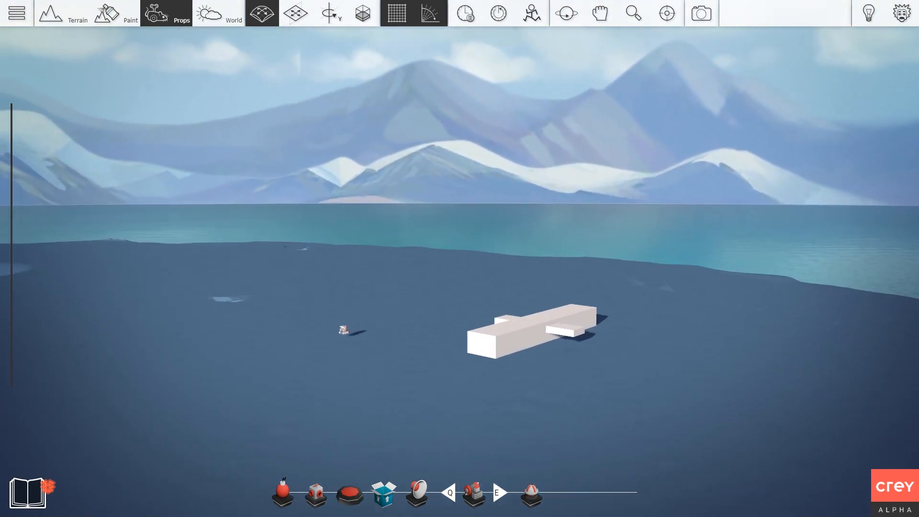
Pause time and fly the camera around the plane.
right_drag(460, 258, 412, 314)
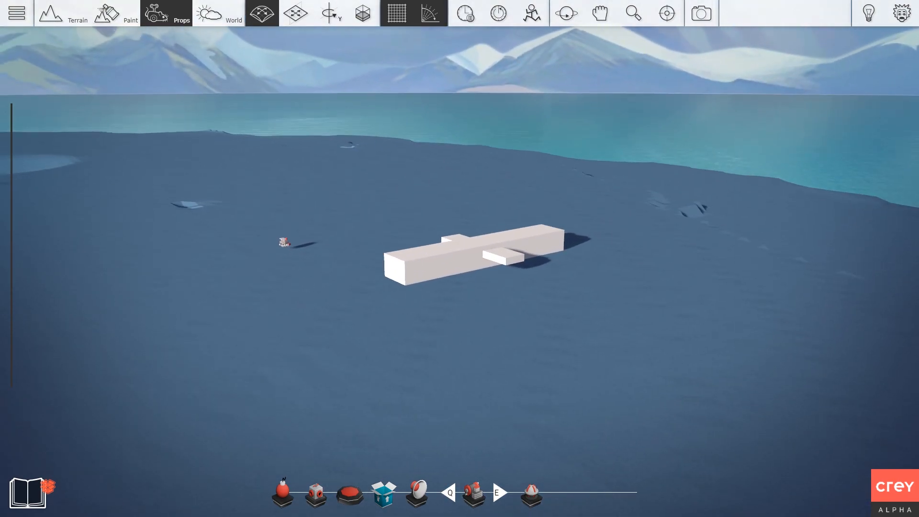
key(s)
key(a)
mouse_move(402, 153)
right_down()
mouse_move(349, 153)
mouse_move(383, 168)
mouse_move(402, 153)
right_up()
click(464, 14)
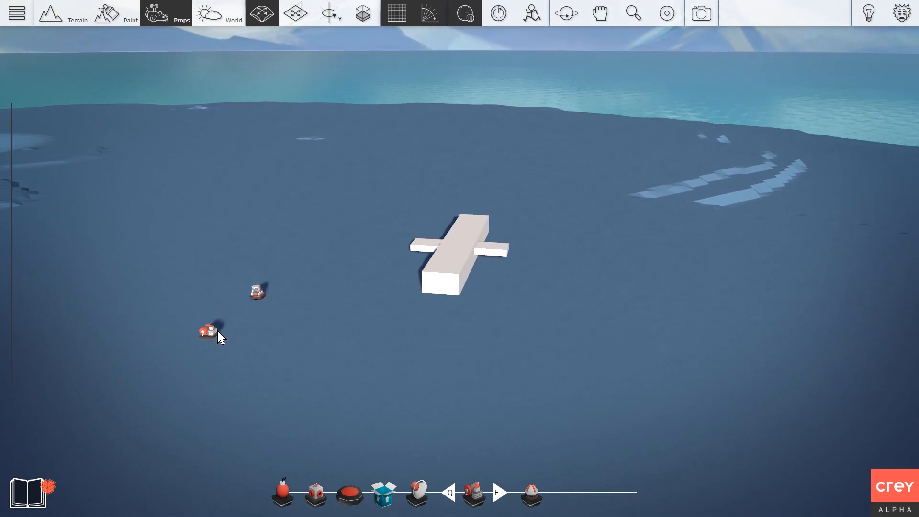
right_drag(238, 259, 314, 249)
key(a)
key(s)
key(w)
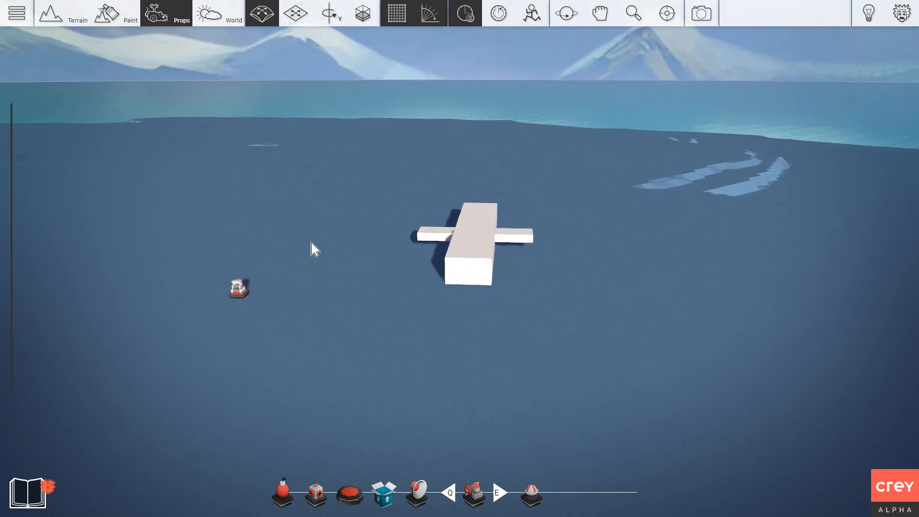
scroll(311, 242, down, 1)
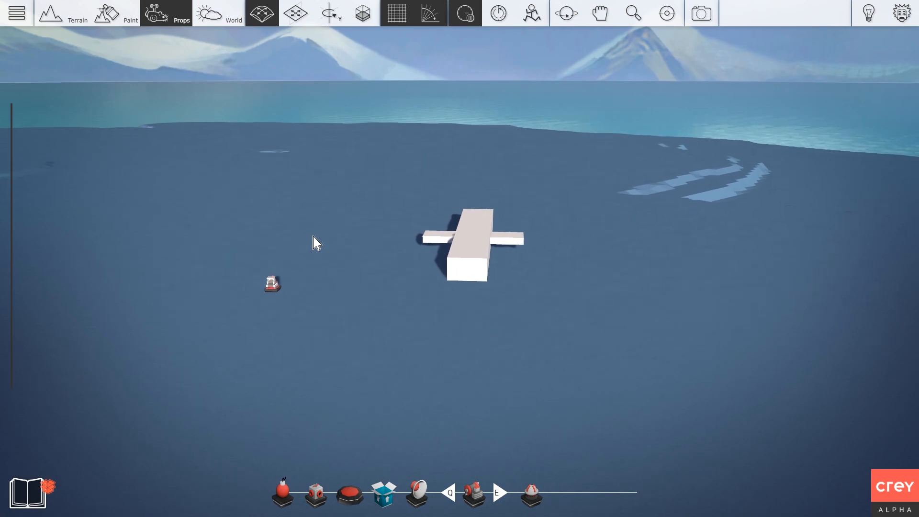
Switch to flat-plane move mode and nudge the seat prop into place beside the plane.
right_drag(311, 243, 321, 235)
scroll(322, 234, up, 1)
scroll(311, 325, down, 1)
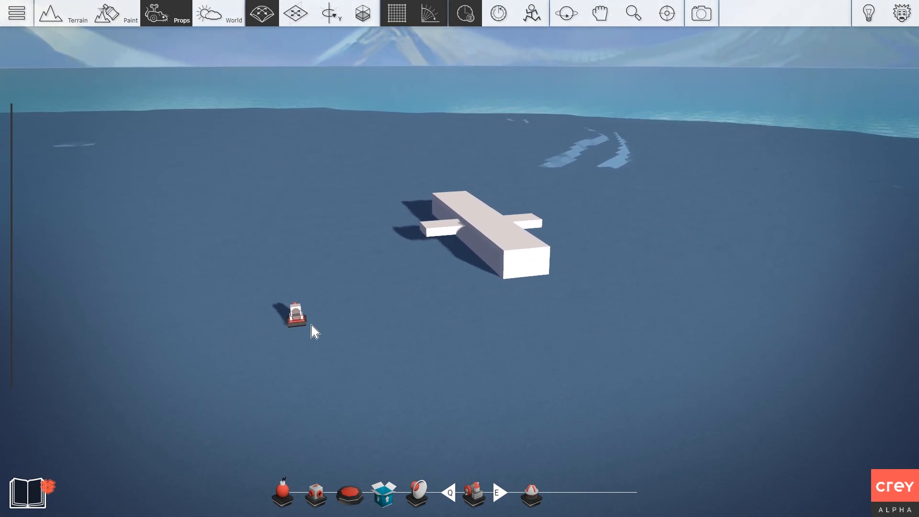
scroll(329, 326, down, 1)
key(d)
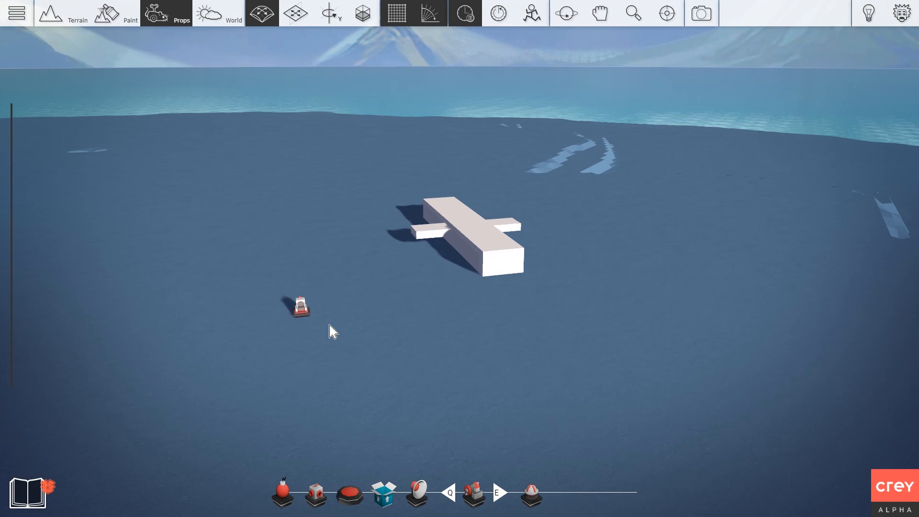
mouse_move(329, 326)
right_down()
mouse_move(306, 320)
mouse_move(329, 318)
right_up()
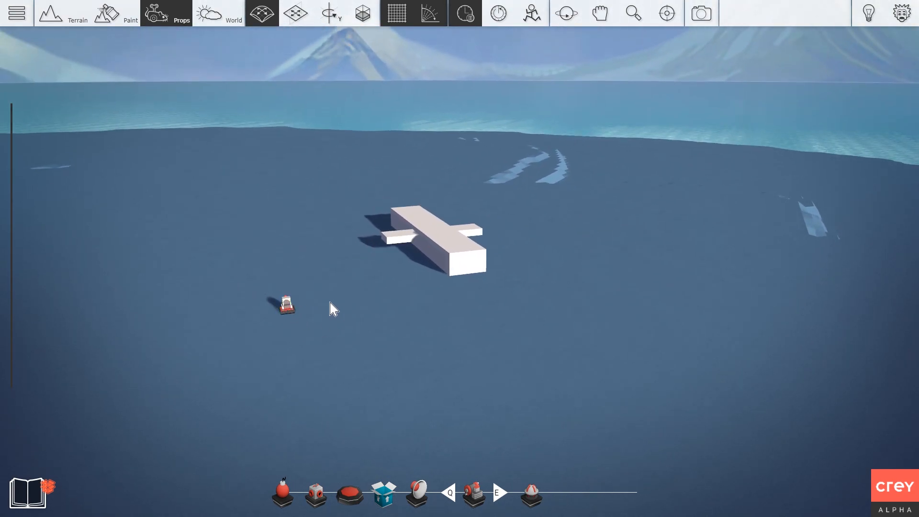
key(d)
right_drag(289, 307, 250, 291)
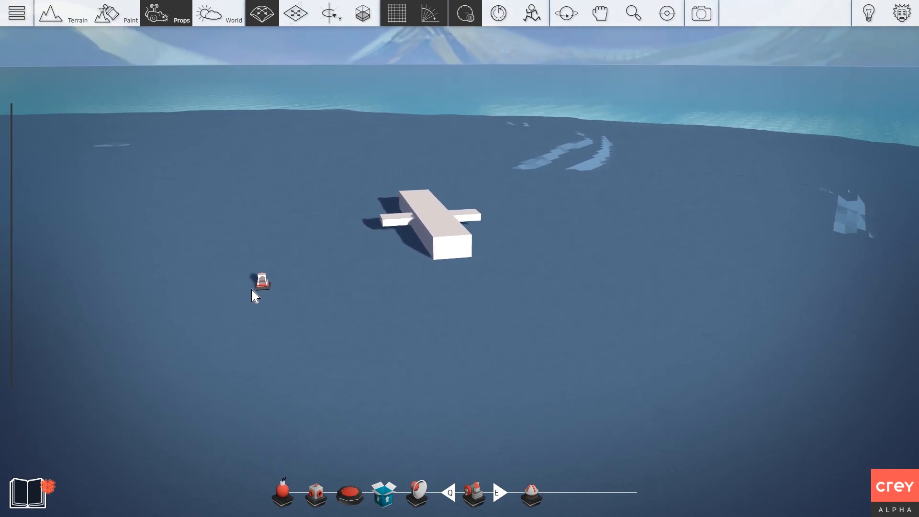
key(2)
key(2)
key(2)
drag(261, 286, 262, 277)
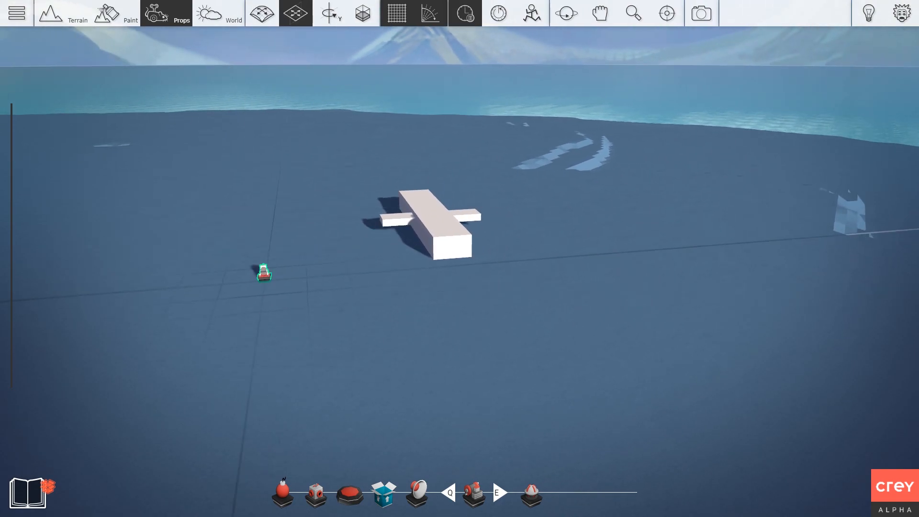
Move the plane's wing and body blocks toward the lower right.
right_drag(346, 238, 346, 258)
key(d)
key(w)
key(a)
key(s)
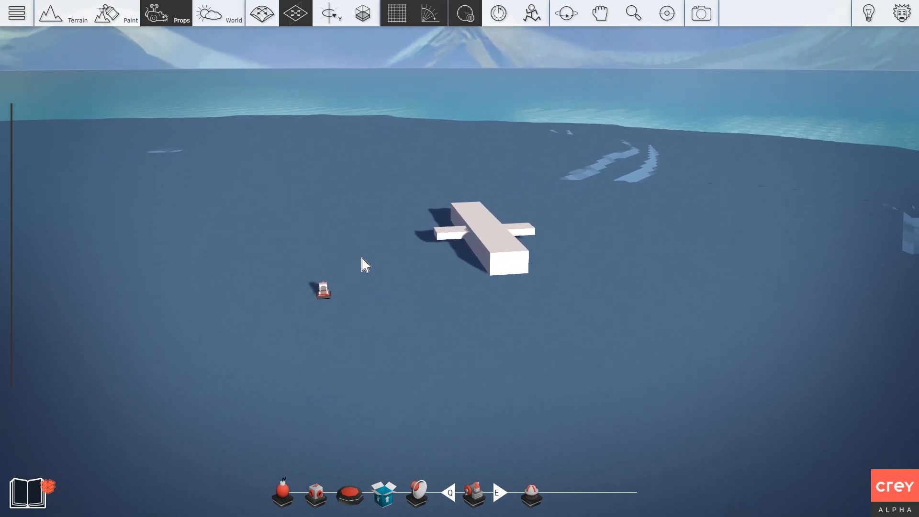
click(453, 234)
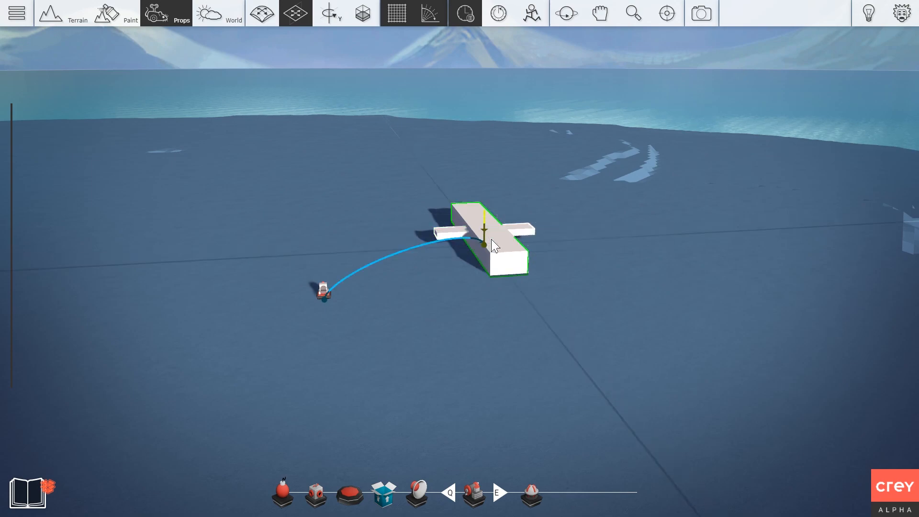
drag(493, 243, 536, 293)
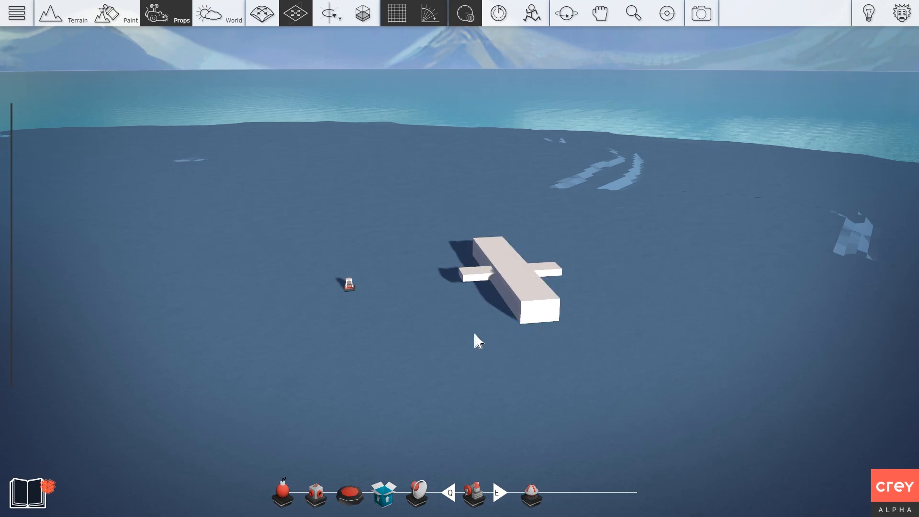
Select the fuselage to check its link arc to the seat prop, then deselect it.
key(d)
click(463, 292)
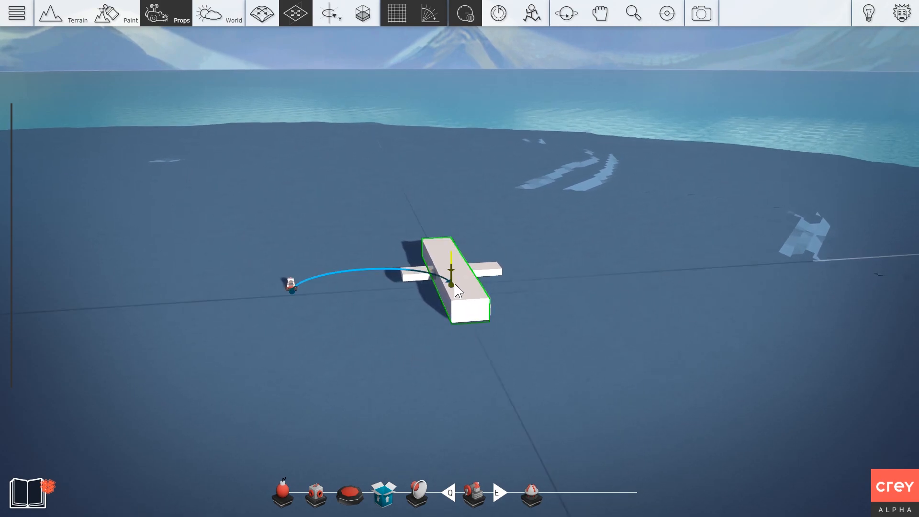
key(w)
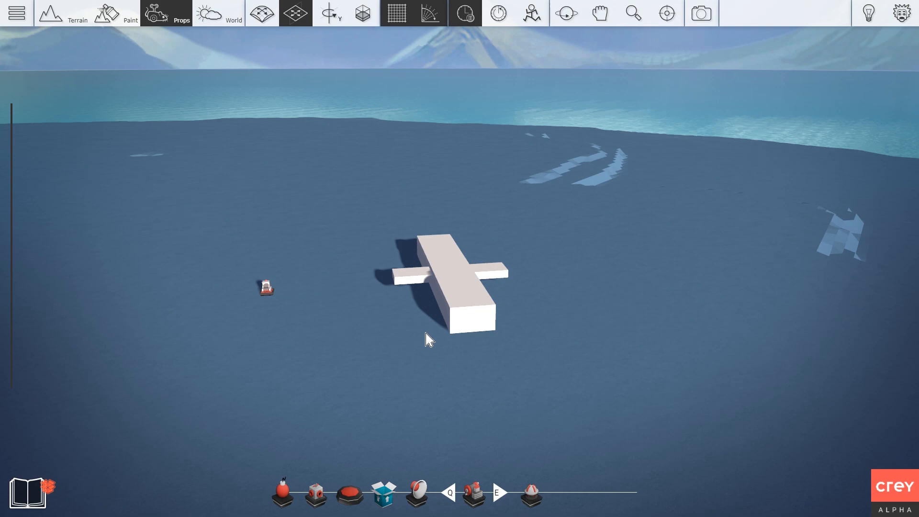
key(a)
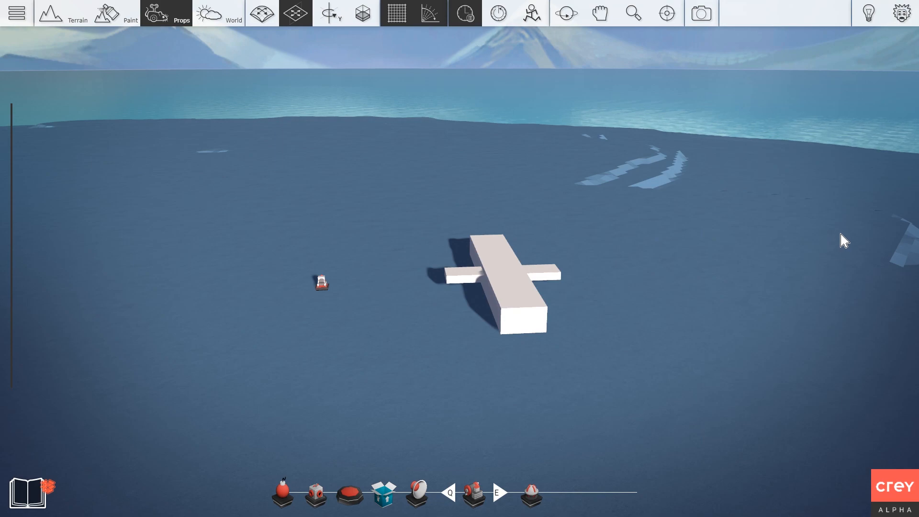
click(498, 280)
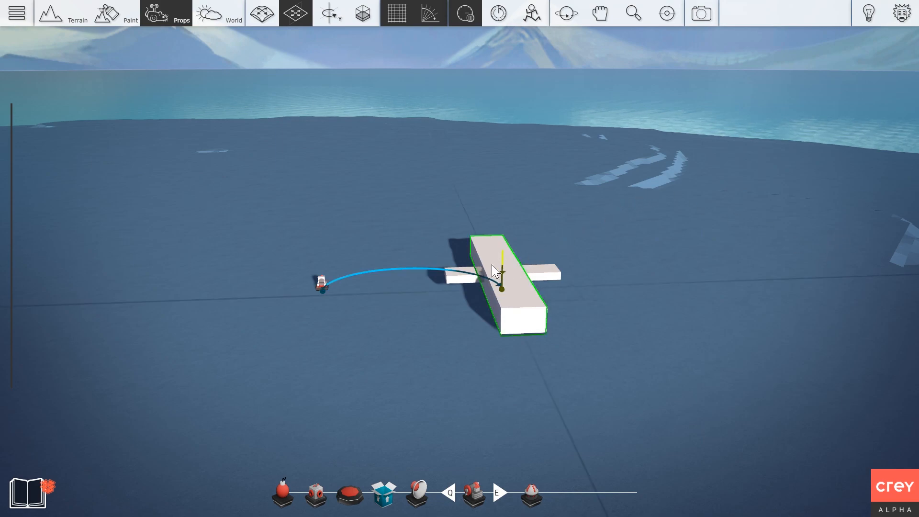
click(499, 221)
Reposition the camera to look down onto the plane.
right_drag(596, 217, 594, 219)
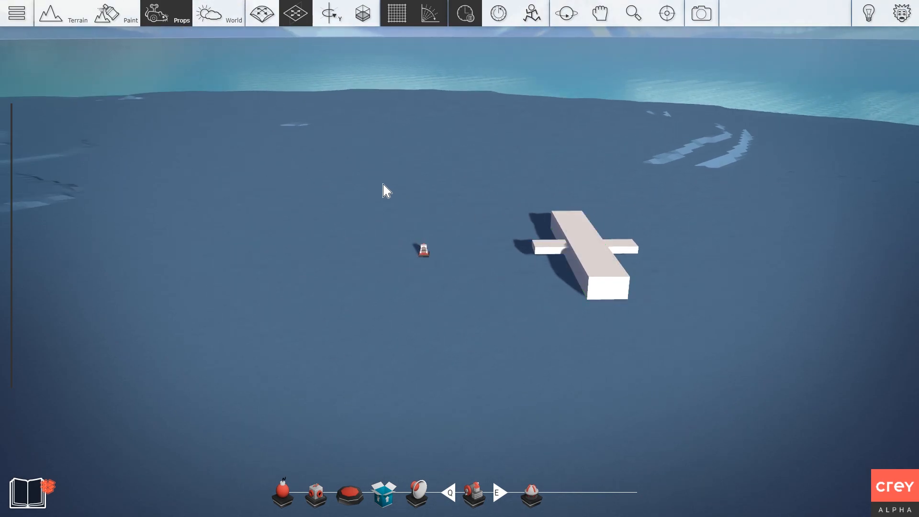
key(d)
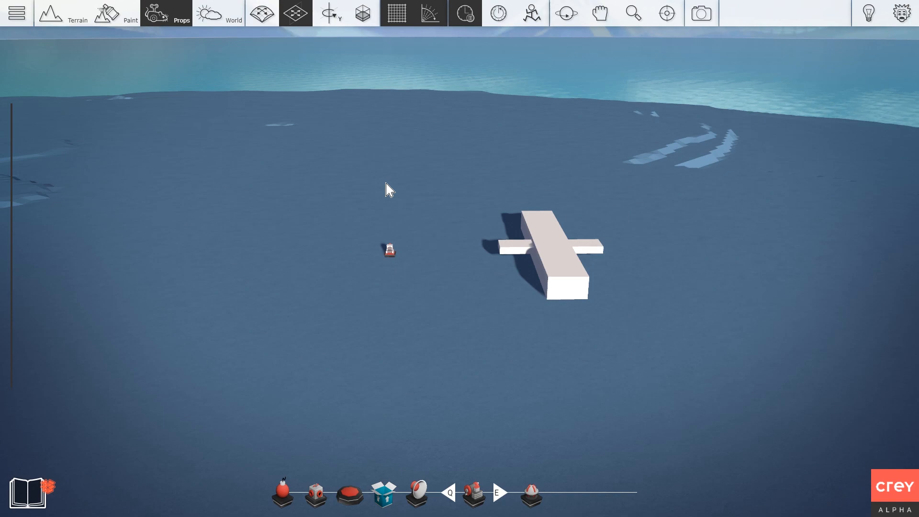
right_drag(382, 185, 392, 186)
key(w)
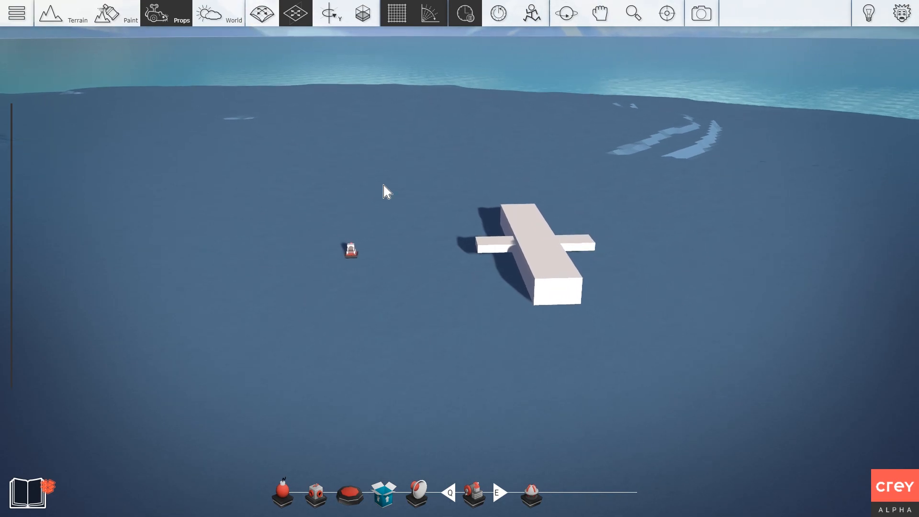
key(w)
middle_drag(384, 185, 383, 204)
Unfreeze physics to test the plane, then reset the props and freeze again.
key(d)
key(s)
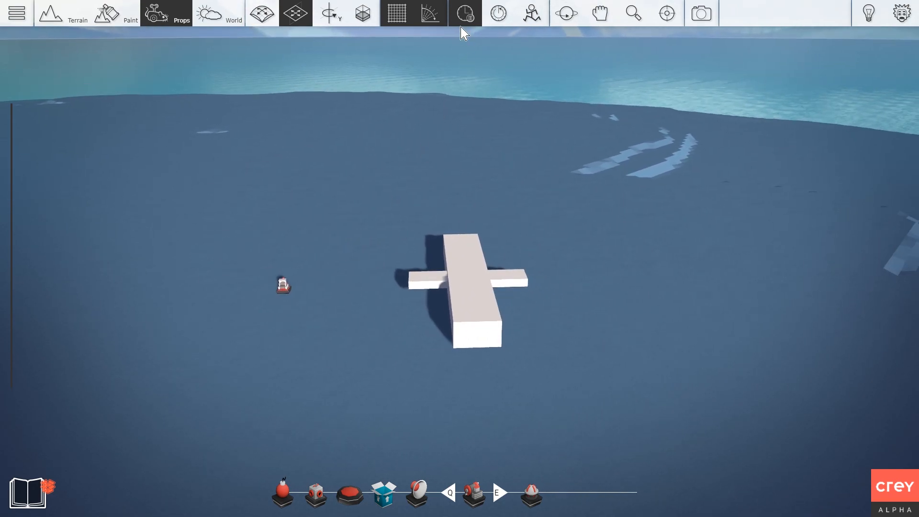
click(463, 20)
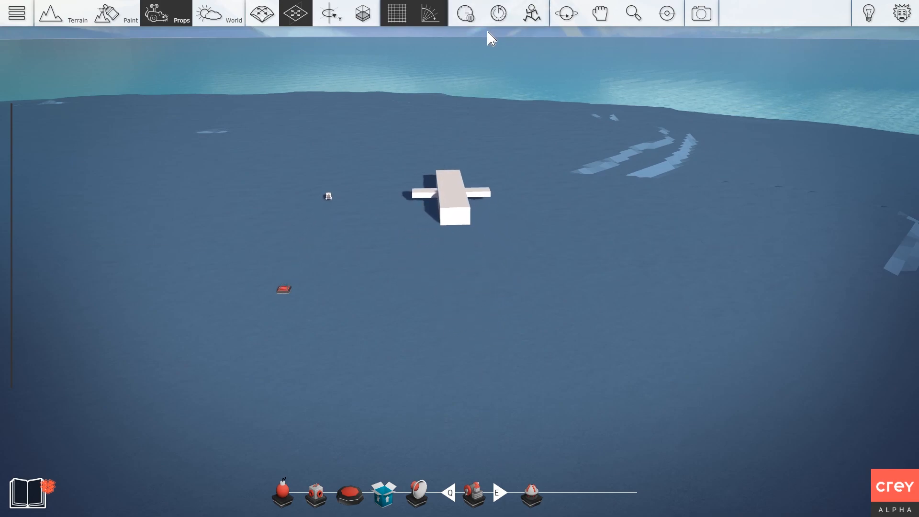
click(497, 14)
click(473, 17)
Set the cart prop's Speed On to 0,00.
click(283, 287)
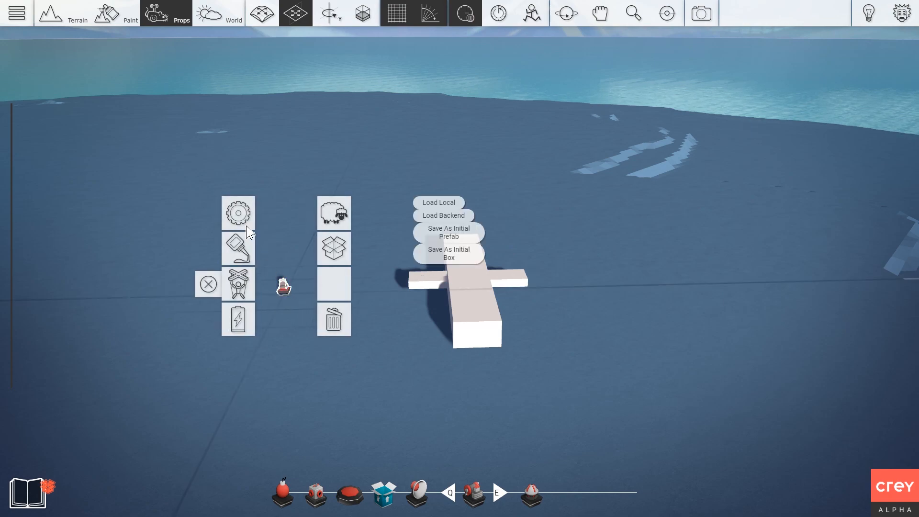
click(249, 227)
click(343, 186)
text(0)
key(Return)
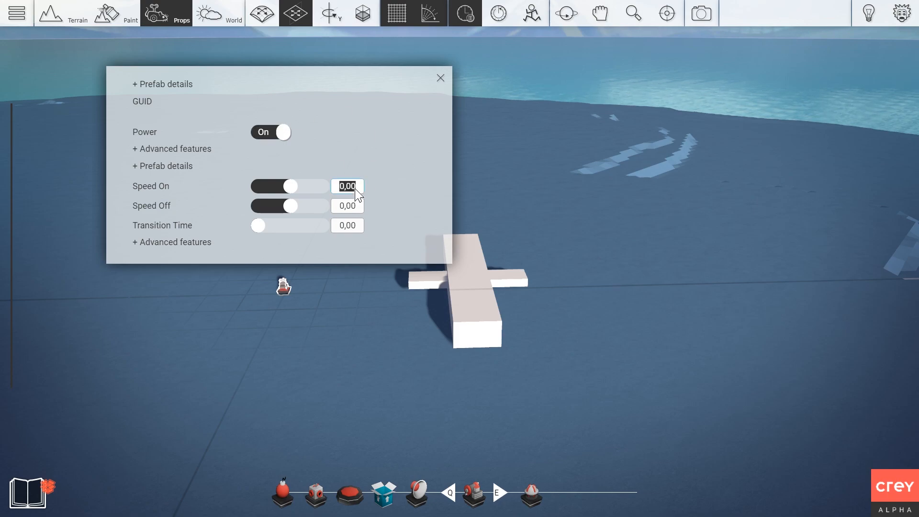
click(440, 77)
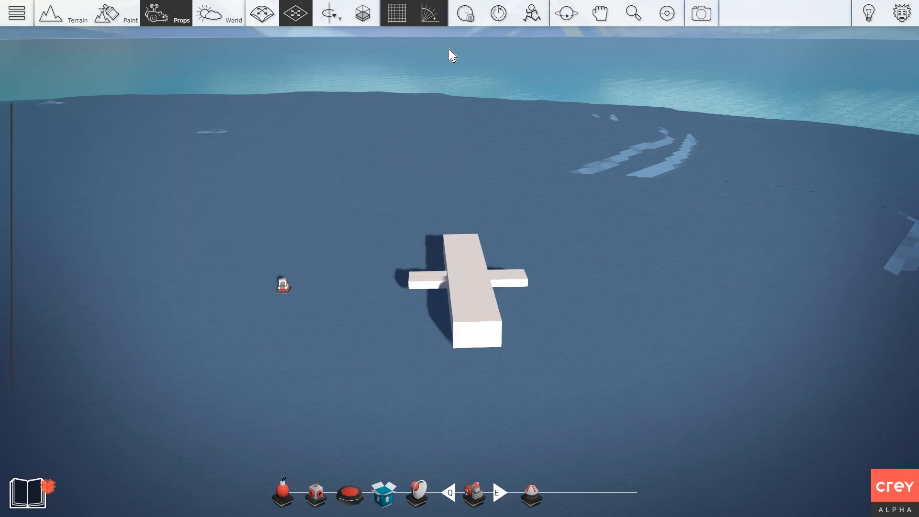
Slide the fuselage along the surface and rotate it, returning it level.
right_drag(313, 314, 317, 330)
key(a)
key(d)
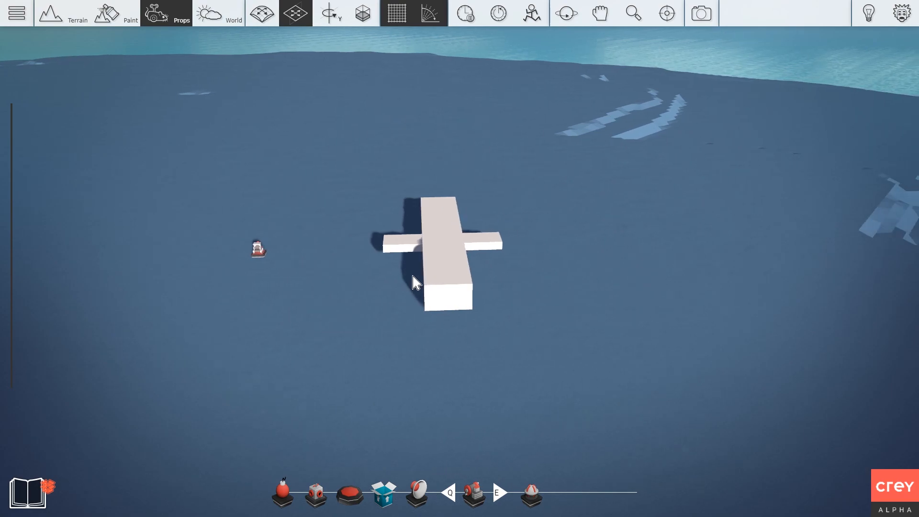
key(e)
drag(417, 263, 443, 261)
key(r)
key(r)
key(r)
key(r)
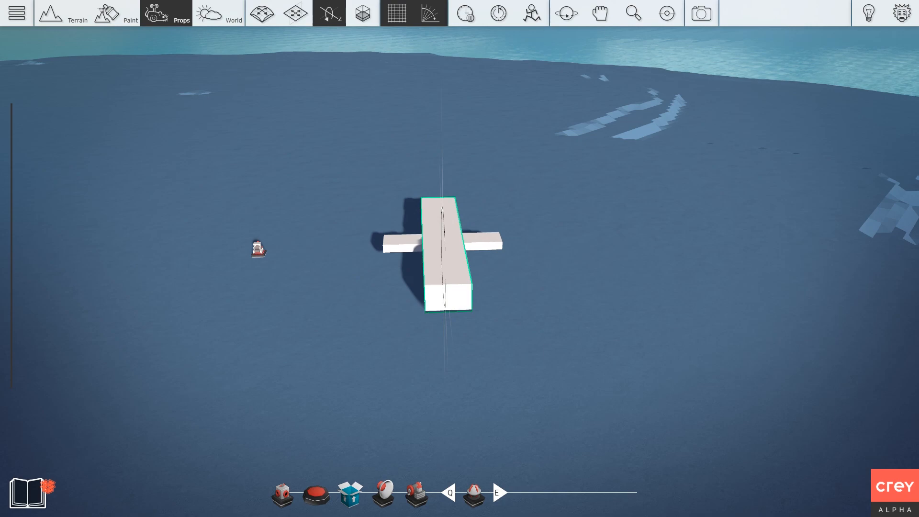
mouse_move(445, 297)
mouse_down()
mouse_move(443, 206)
mouse_move(445, 310)
mouse_move(445, 296)
mouse_up()
key(w)
right_drag(313, 197, 341, 190)
Place two Rotators from the prop library on the water near the plane.
key(a)
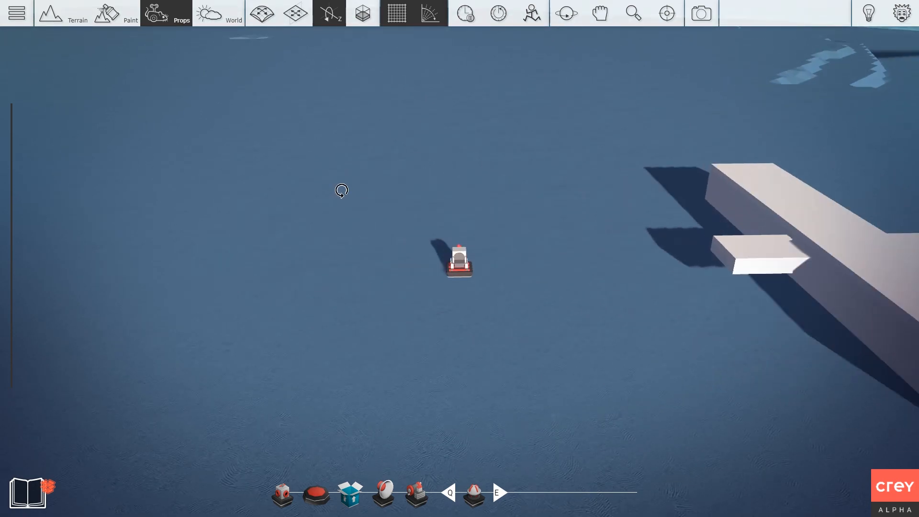
key(d)
key(s)
key(Tab)
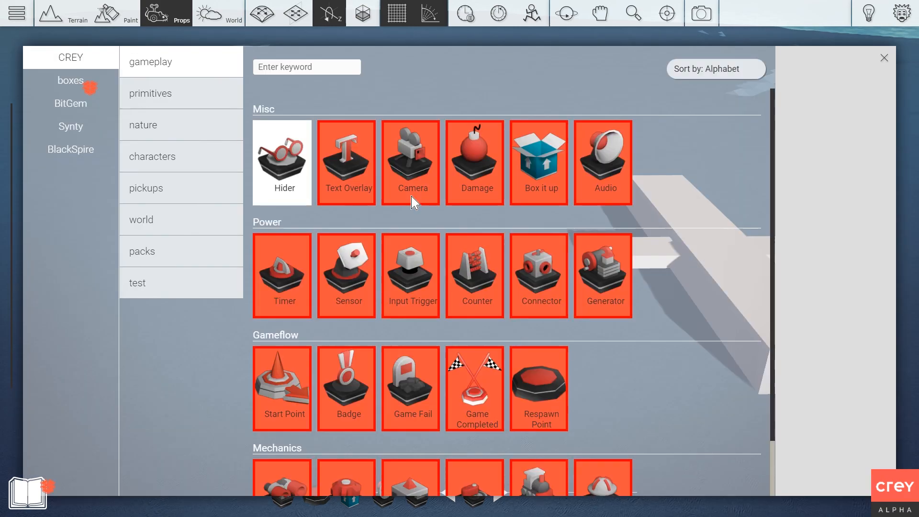
scroll(496, 252, down, 2)
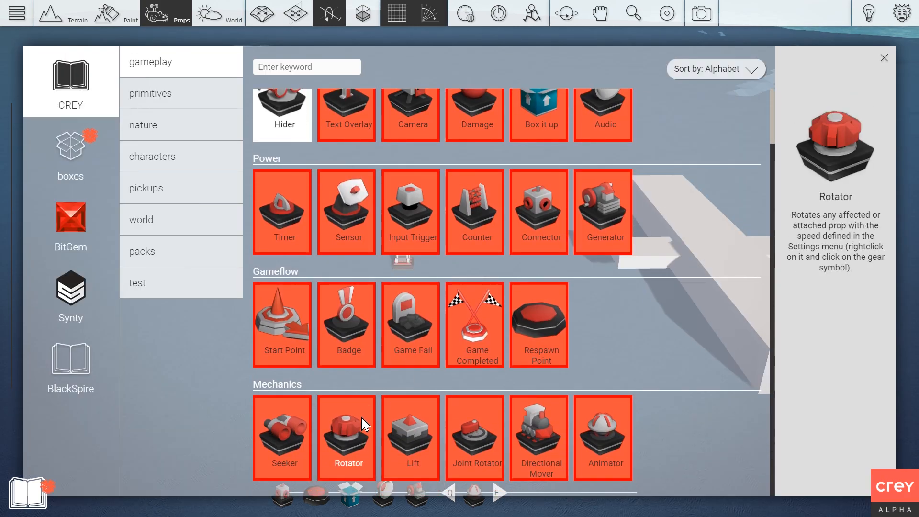
click(348, 434)
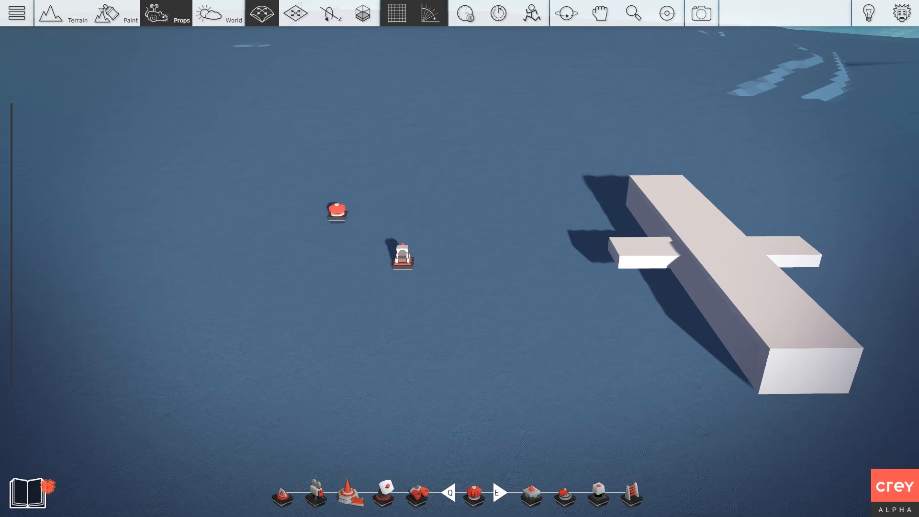
click(354, 210)
click(445, 211)
Link the left Rotator to the plane fuselage.
right_click(427, 190)
key(a)
key(w)
right_click(411, 220)
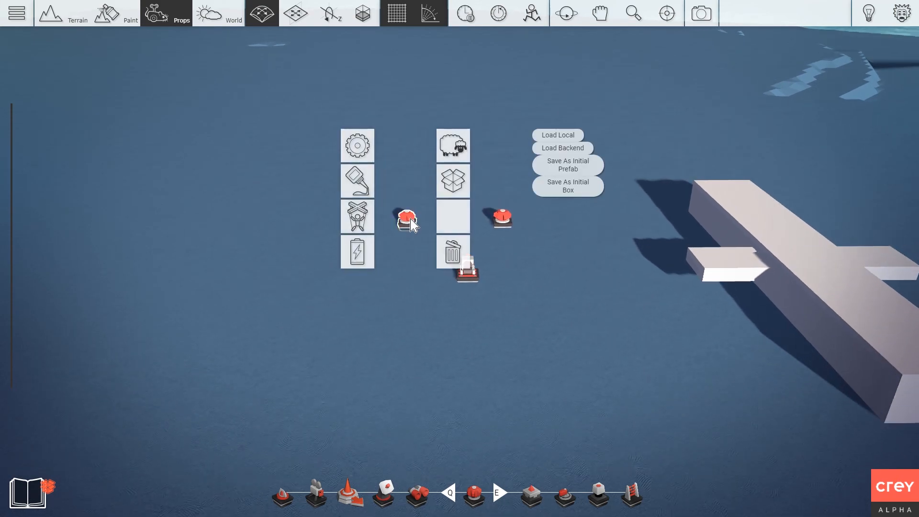
click(357, 217)
click(711, 237)
right_drag(446, 194, 433, 199)
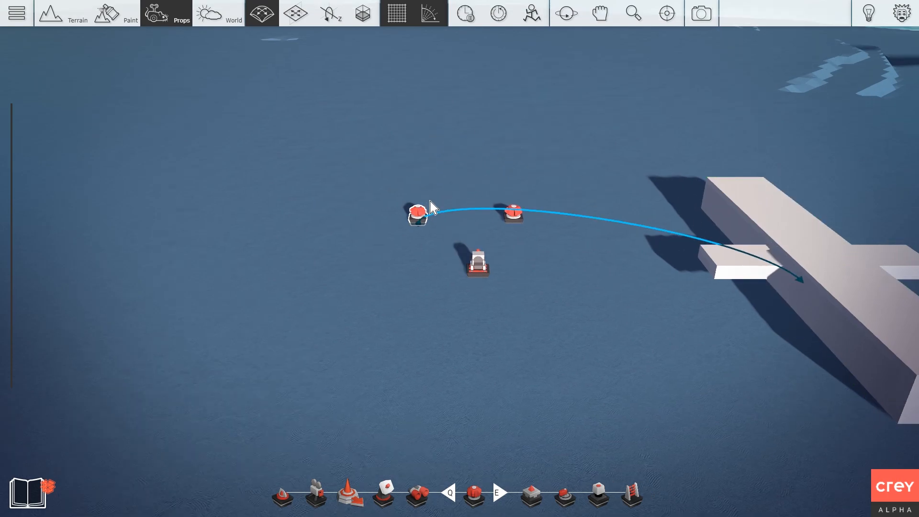
Raise the Rotator's Speed On to 221,00 in its settings.
right_click(434, 205)
double_click(369, 136)
drag(289, 186, 270, 208)
Toggle the rotator's power to test it, then stop the beam, pause and reset the props.
click(272, 136)
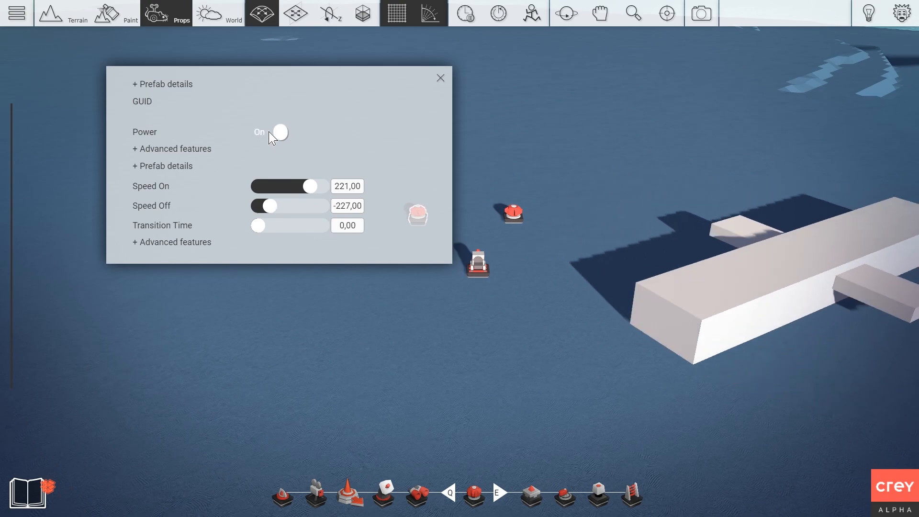
click(271, 132)
click(272, 131)
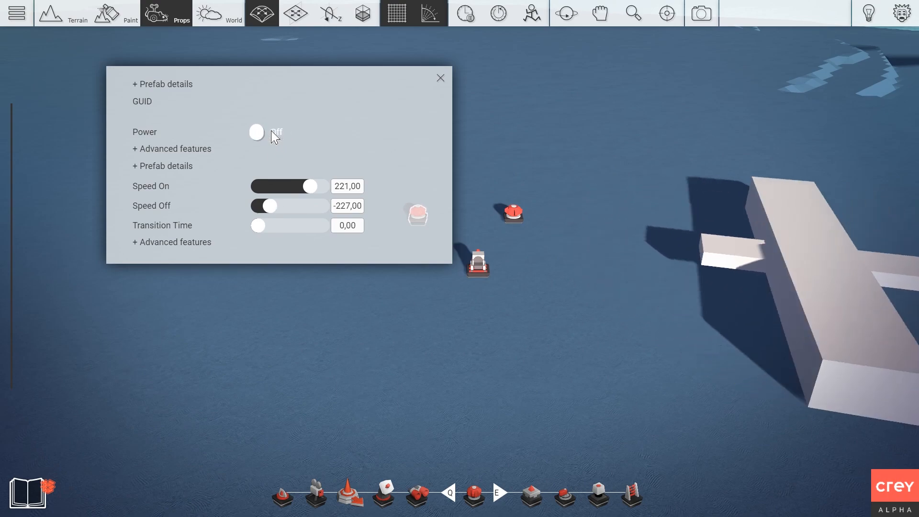
click(271, 134)
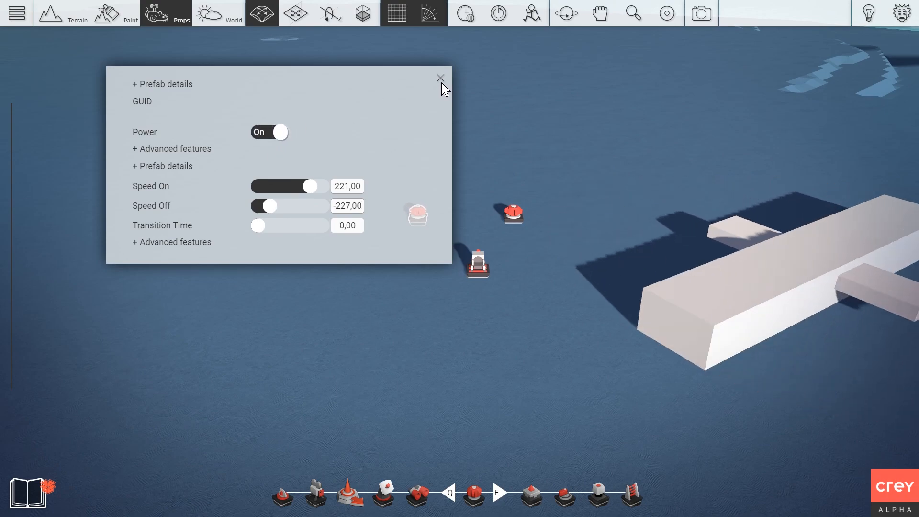
click(440, 79)
click(420, 213)
click(347, 212)
click(331, 164)
click(471, 16)
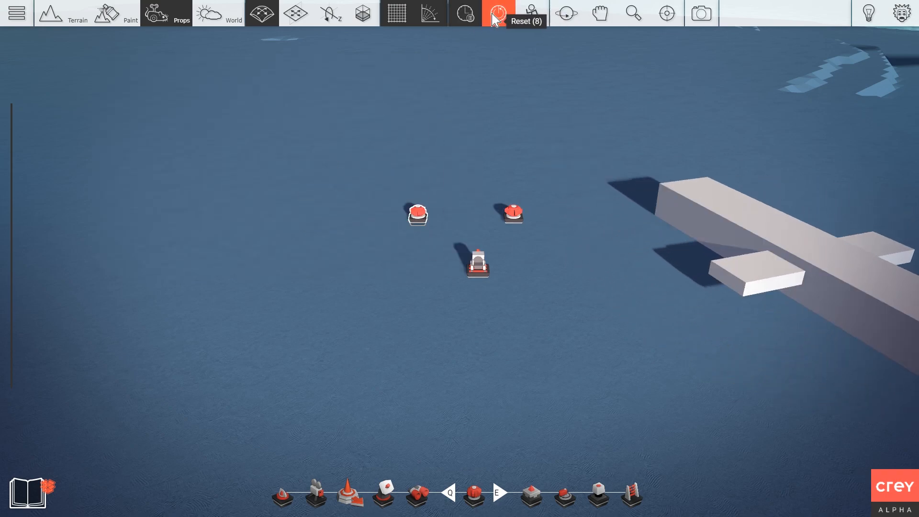
Give the left rotator Speed On -25 and Speed Off 0.
click(497, 14)
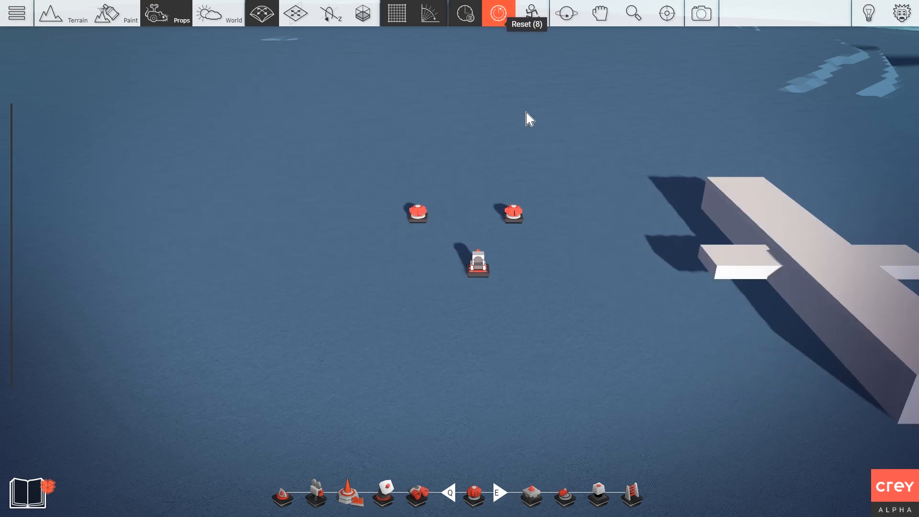
click(422, 219)
double_click(417, 210)
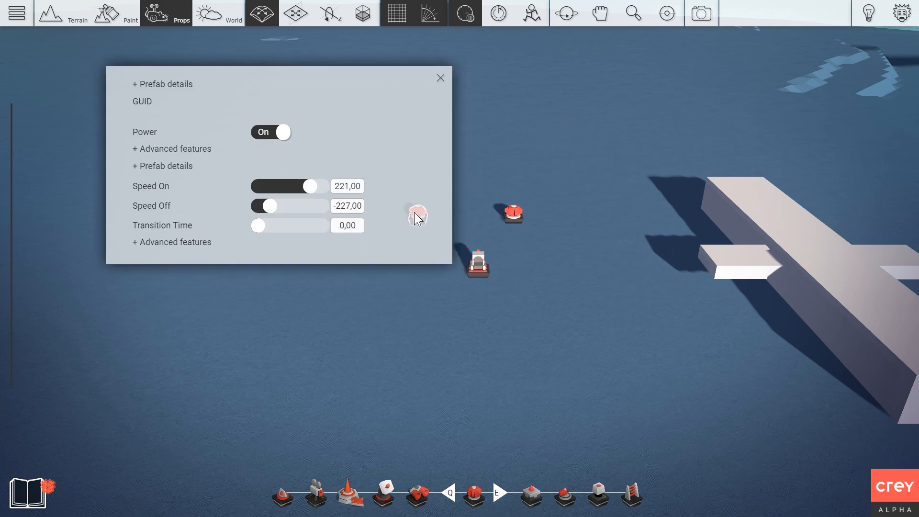
click(344, 187)
text(-25)
key(Return)
click(357, 207)
text(0)
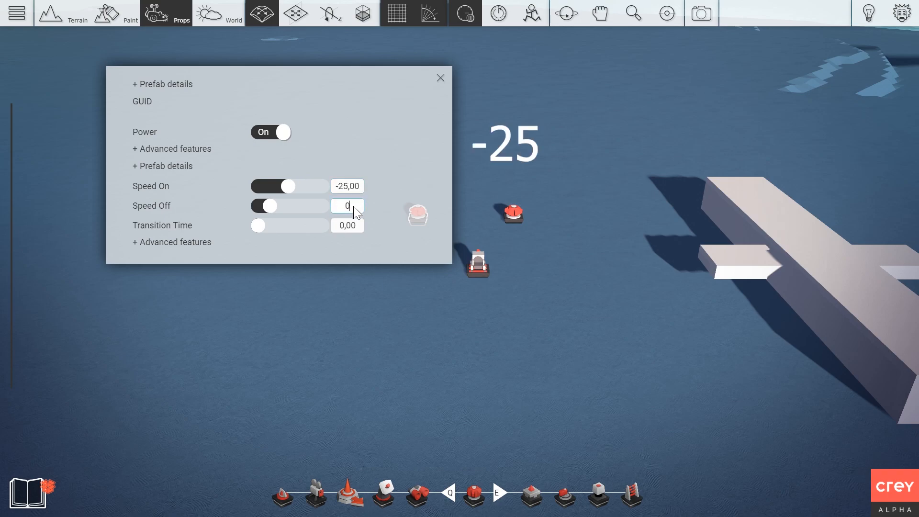
key(Return)
click(441, 79)
Set the right rotator's Speed On to 25.
right_click(509, 210)
click(465, 132)
click(361, 189)
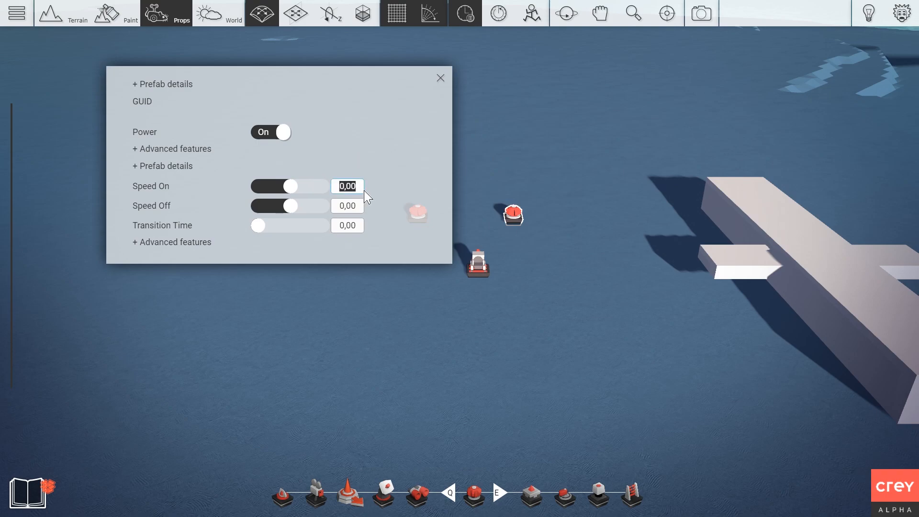
text(25)
key(Return)
click(441, 78)
Reframe the view on the props and plane and bring up the prop library.
scroll(463, 127, up, 3)
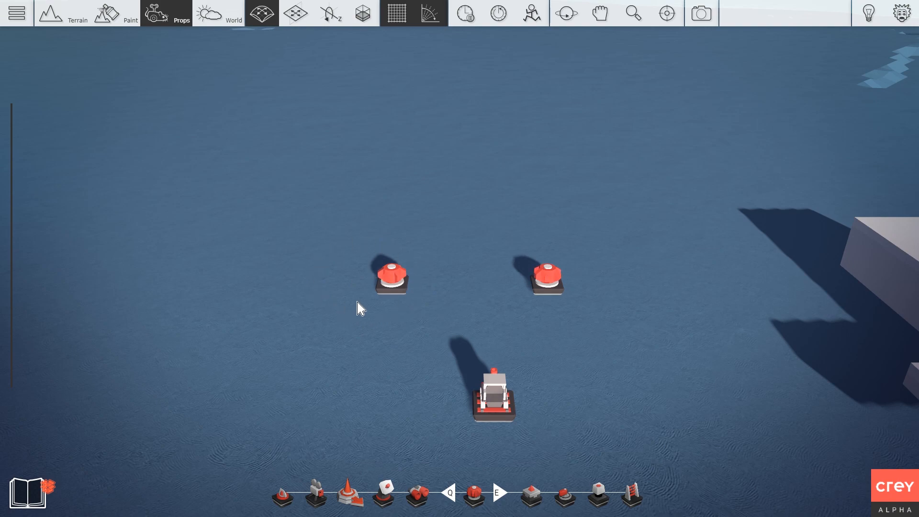
scroll(560, 292, down, 3)
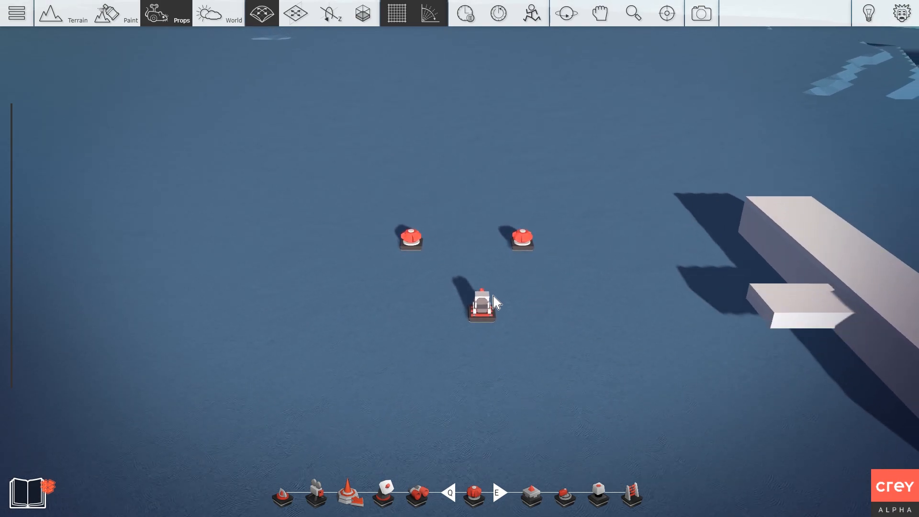
middle_drag(596, 238, 539, 247)
scroll(538, 229, down, 1)
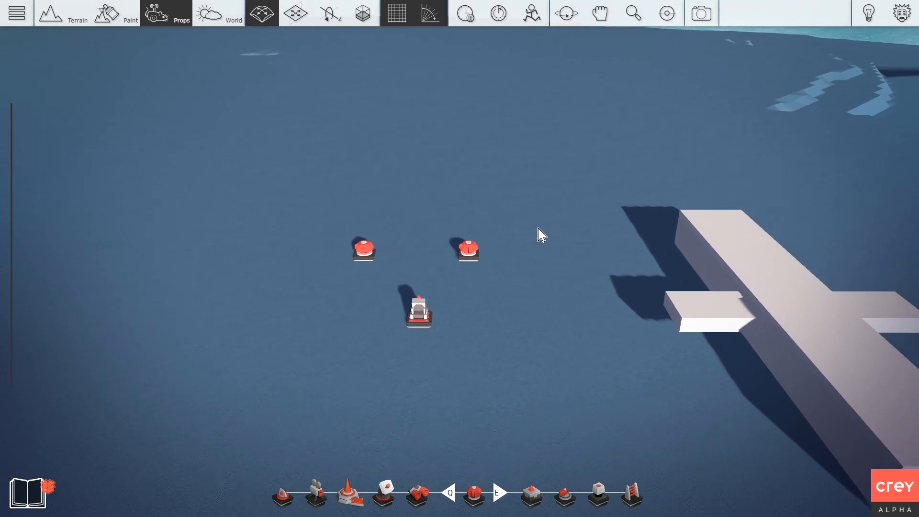
key(Tab)
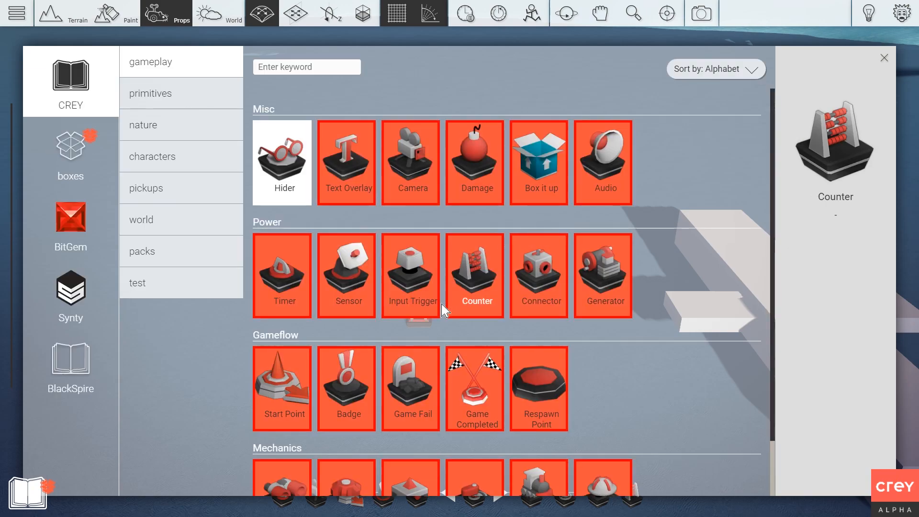
Place an Input Trigger from the Power gadgets beneath the left and right rotators.
click(416, 304)
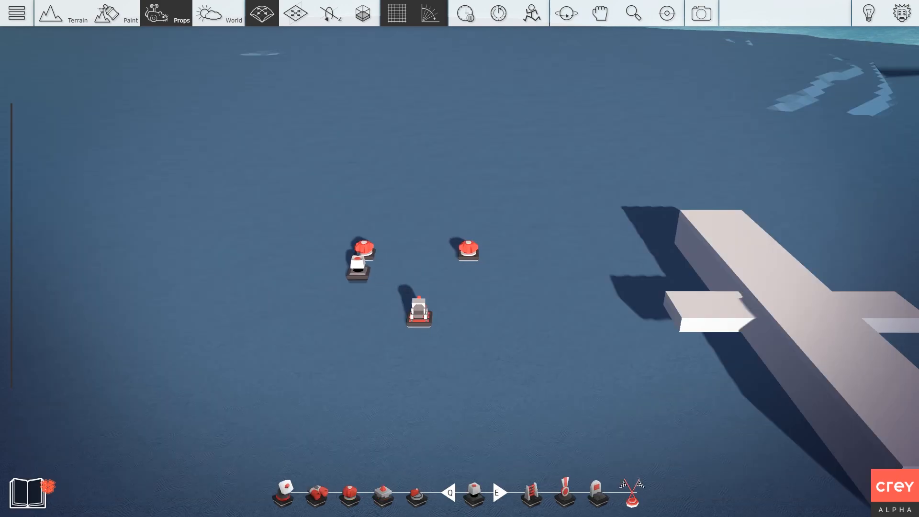
key(Tab)
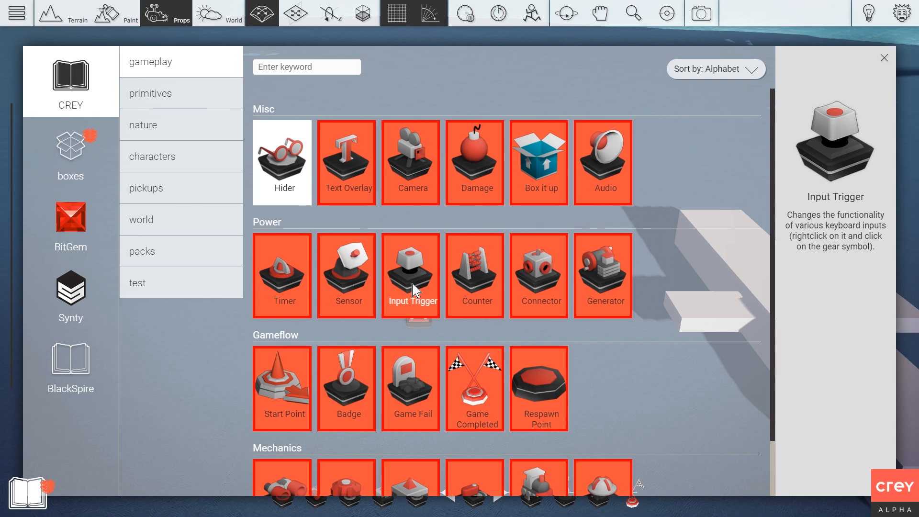
click(414, 283)
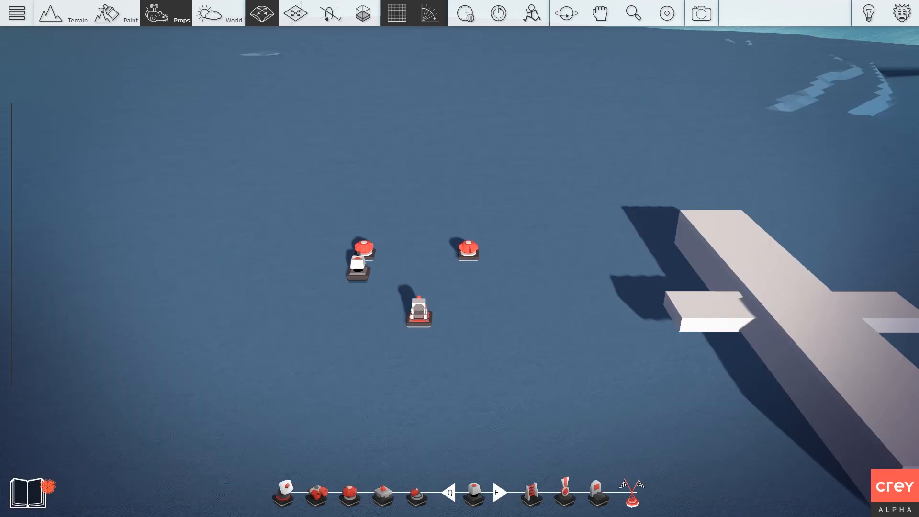
click(469, 272)
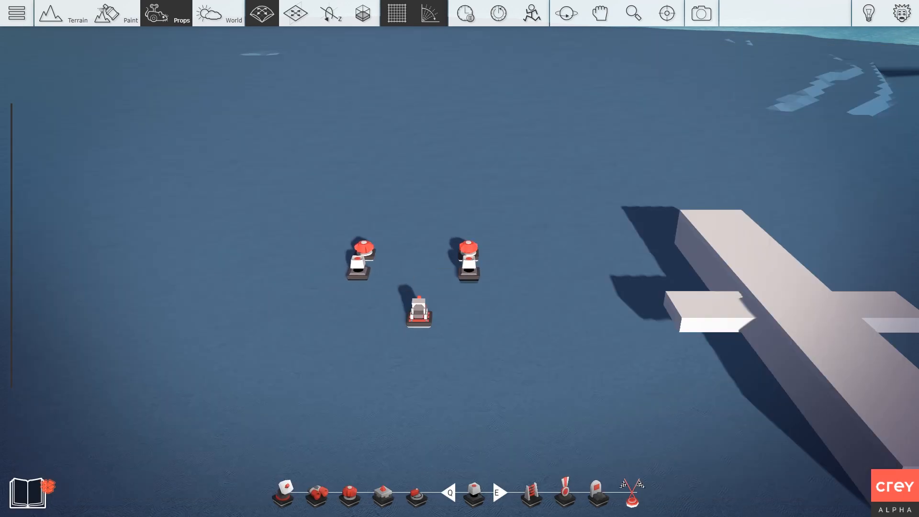
Set the left Input Trigger's key to Custom1, bound to Q.
right_click(368, 276)
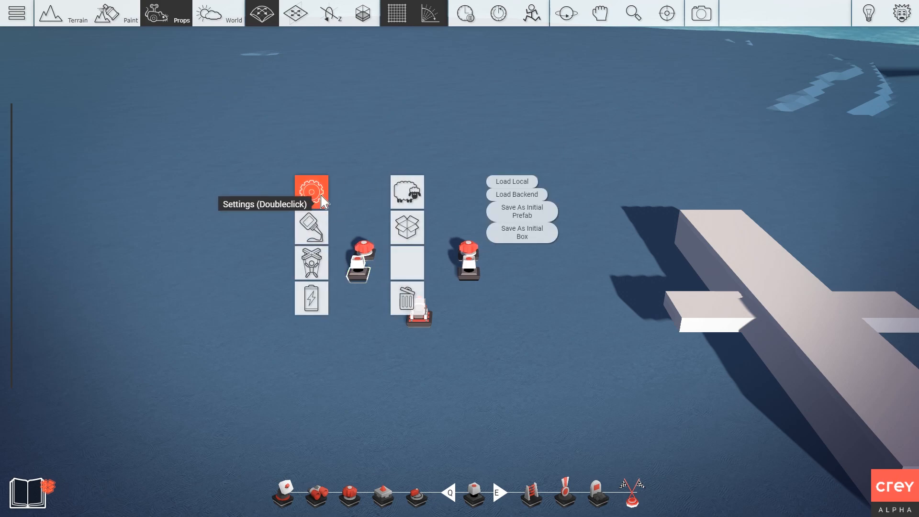
double_click(324, 201)
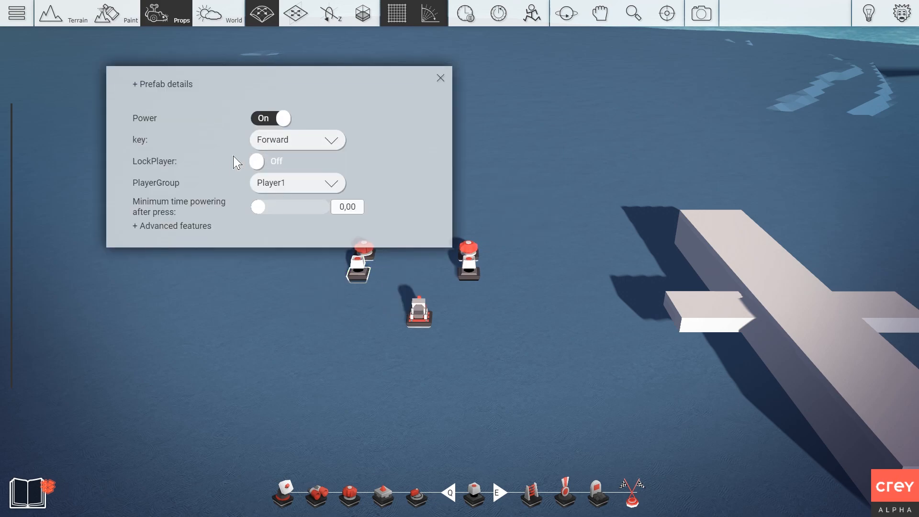
click(273, 144)
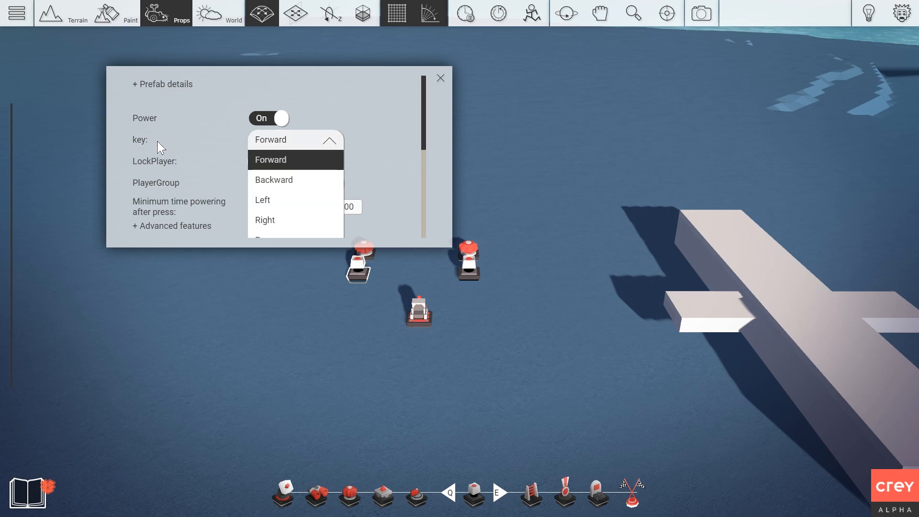
scroll(292, 163, down, 1)
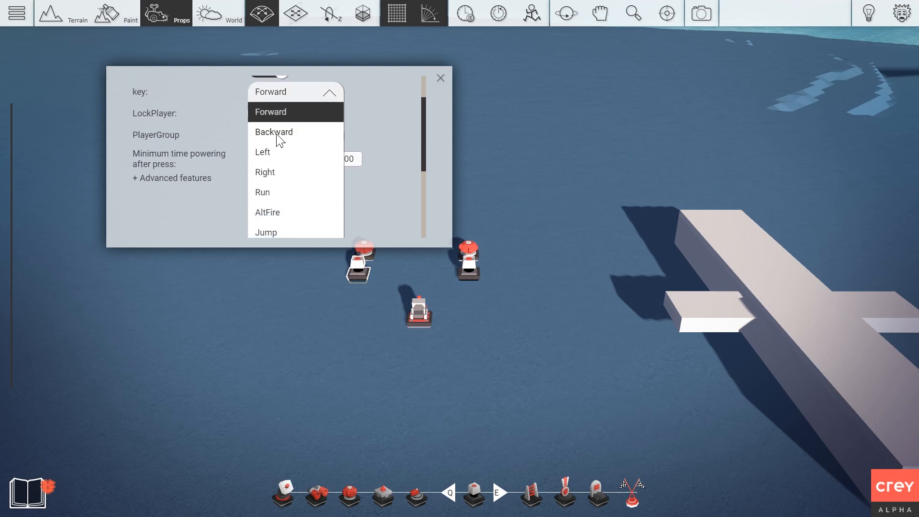
scroll(279, 140, up, 1)
scroll(289, 164, down, 1)
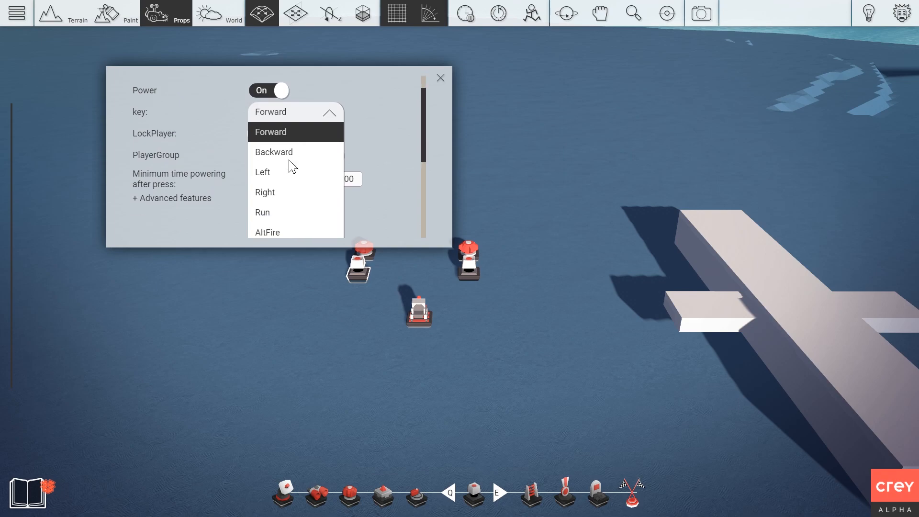
scroll(297, 163, up, 1)
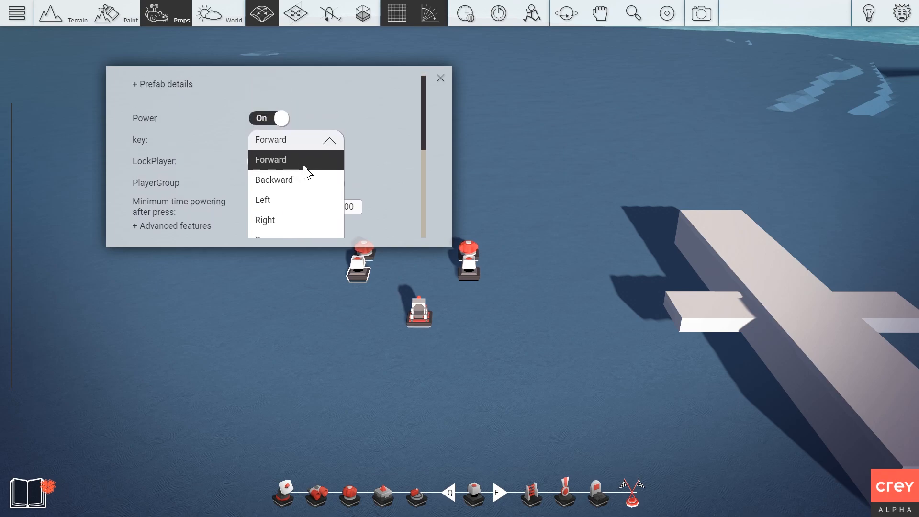
scroll(306, 173, down, 2)
scroll(311, 172, down, 2)
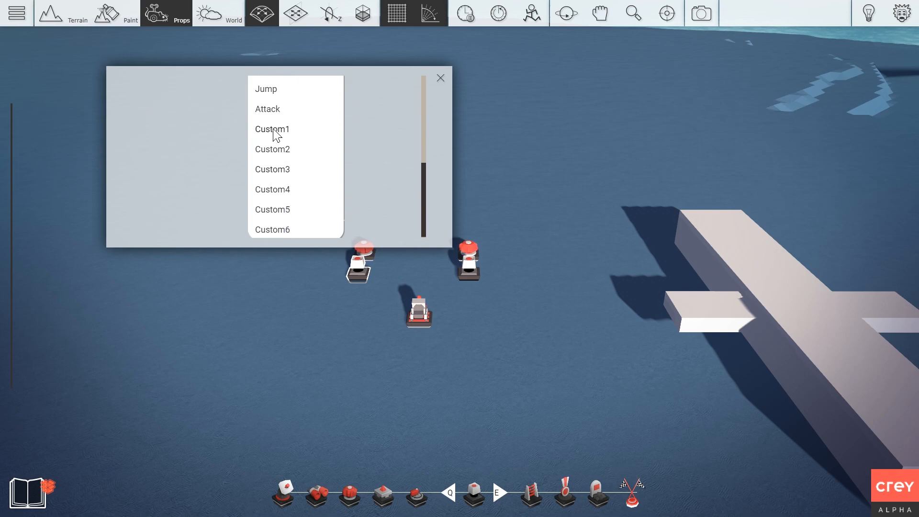
click(274, 130)
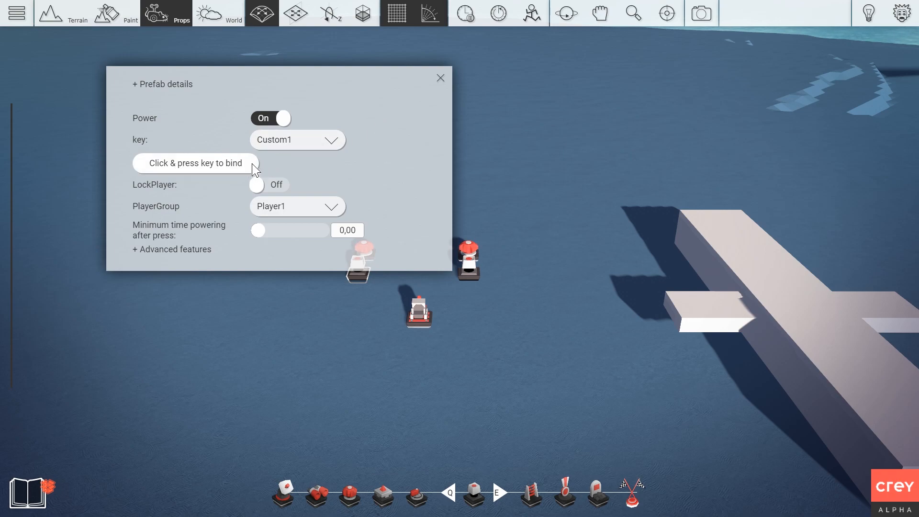
click(439, 78)
right_click(362, 269)
click(321, 195)
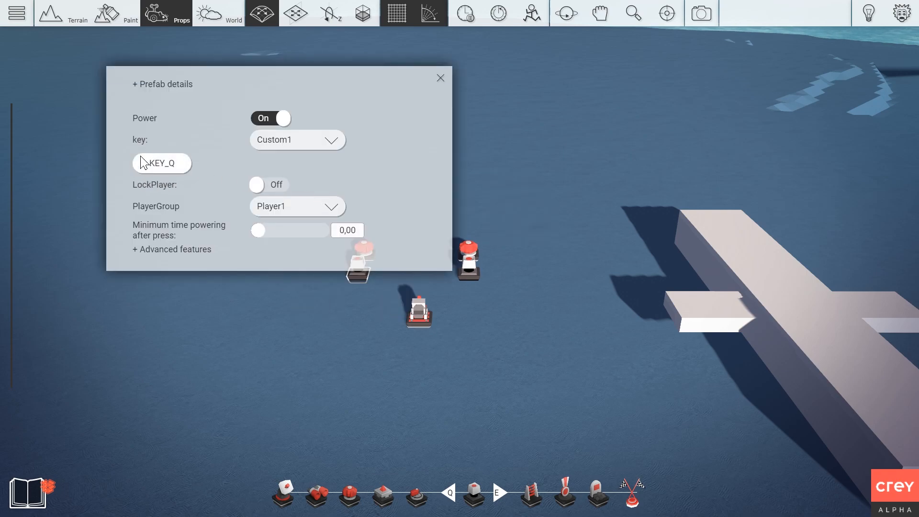
click(440, 78)
Set the right Input Trigger's key to Custom2, bound to E, and recheck the left trigger.
right_click(468, 266)
click(421, 196)
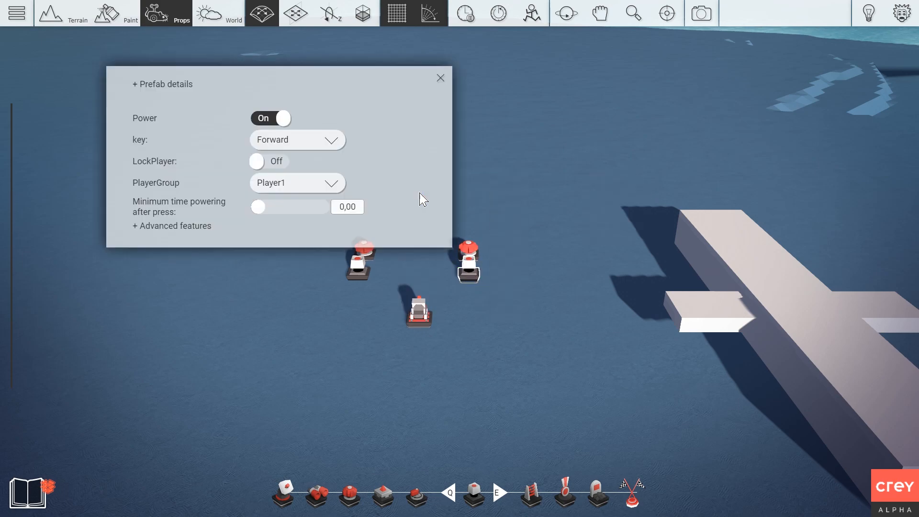
click(316, 142)
scroll(299, 192, down, 3)
click(272, 147)
click(440, 77)
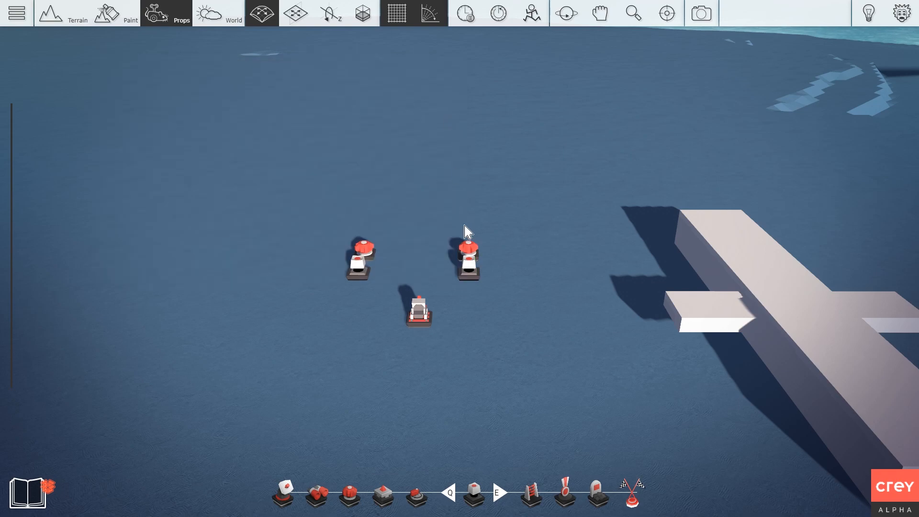
click(380, 260)
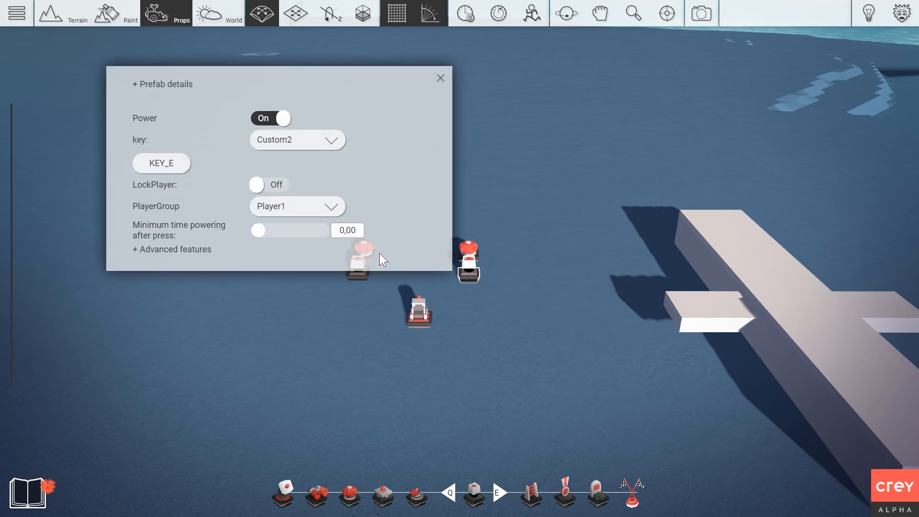
key(Escape)
right_click(358, 268)
click(307, 189)
key(Escape)
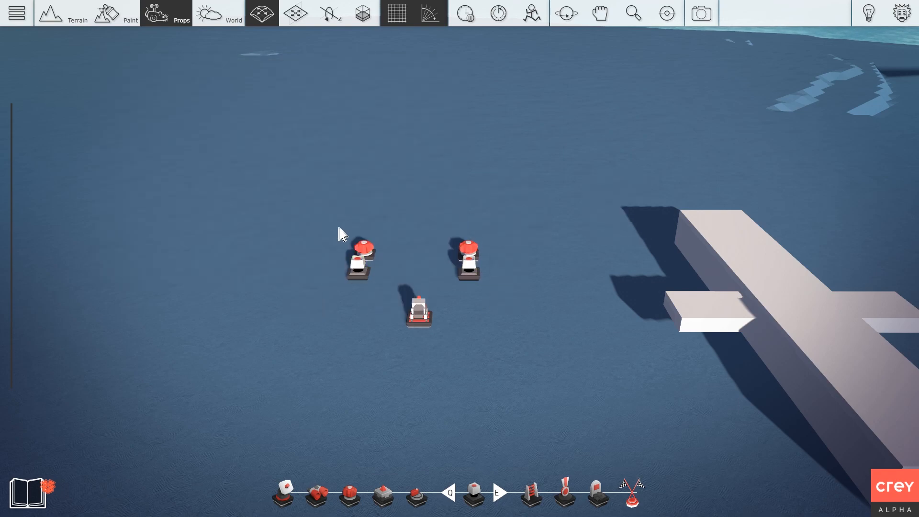
Wire power from the left and right Input Triggers to their rotators.
right_click(358, 266)
click(309, 297)
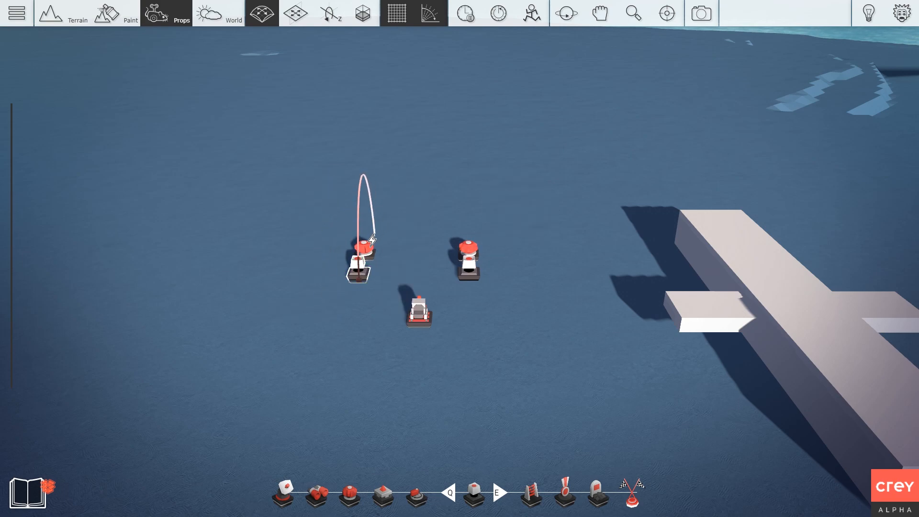
right_click(469, 269)
click(415, 293)
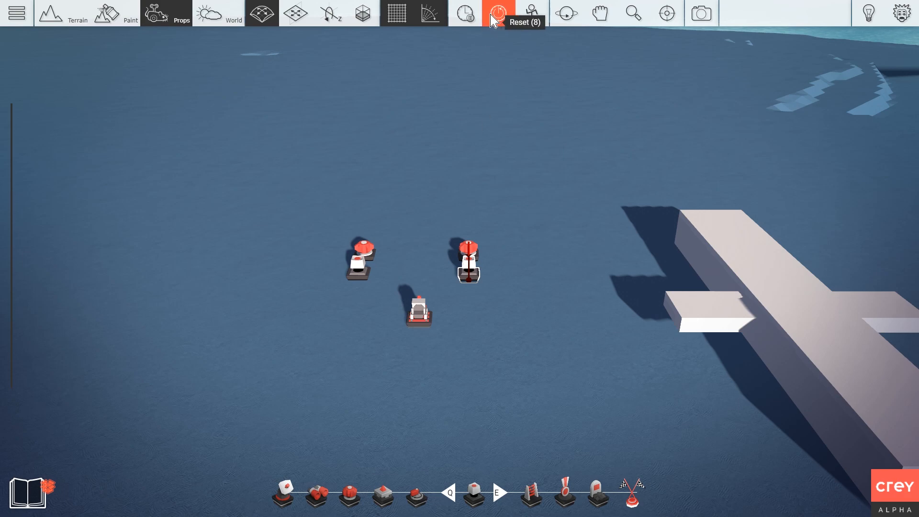
Zoom and pan across both trigger–rotator pairs and back out to the plane body.
scroll(469, 205, up, 2)
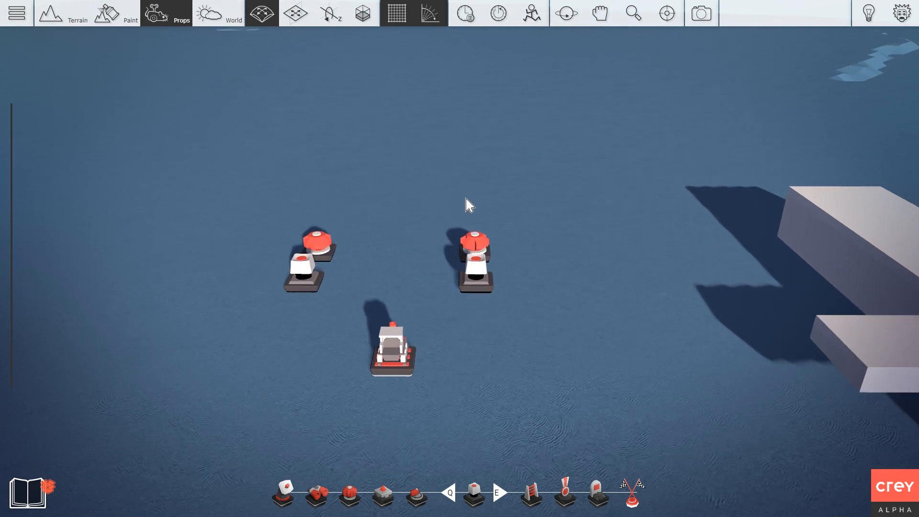
scroll(469, 129, up, 2)
key(a)
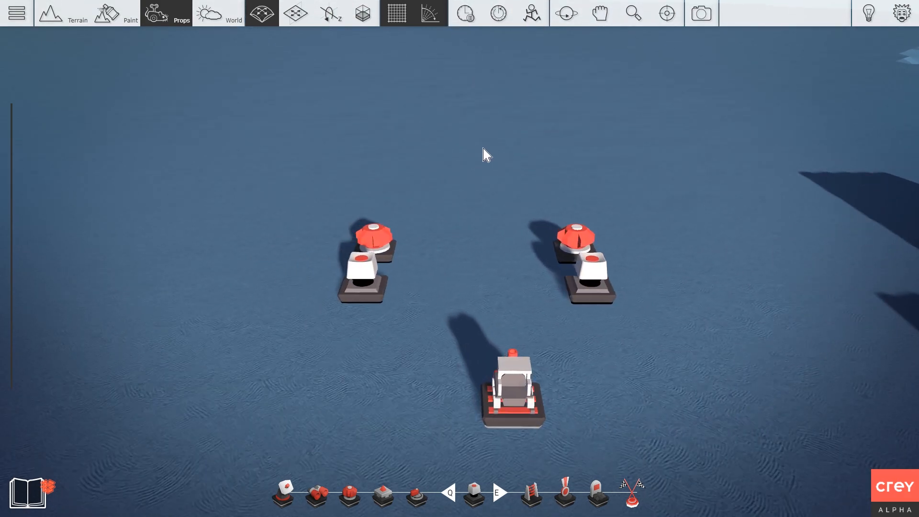
scroll(485, 155, up, 2)
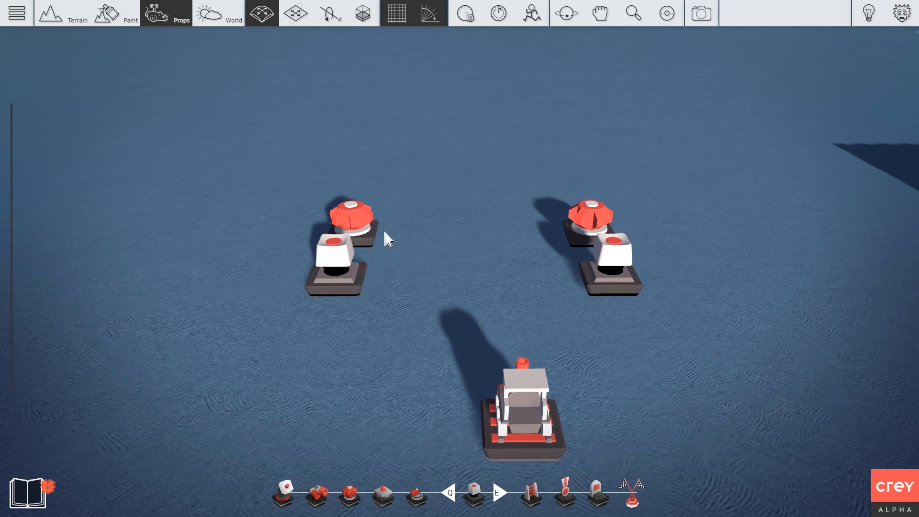
key(d)
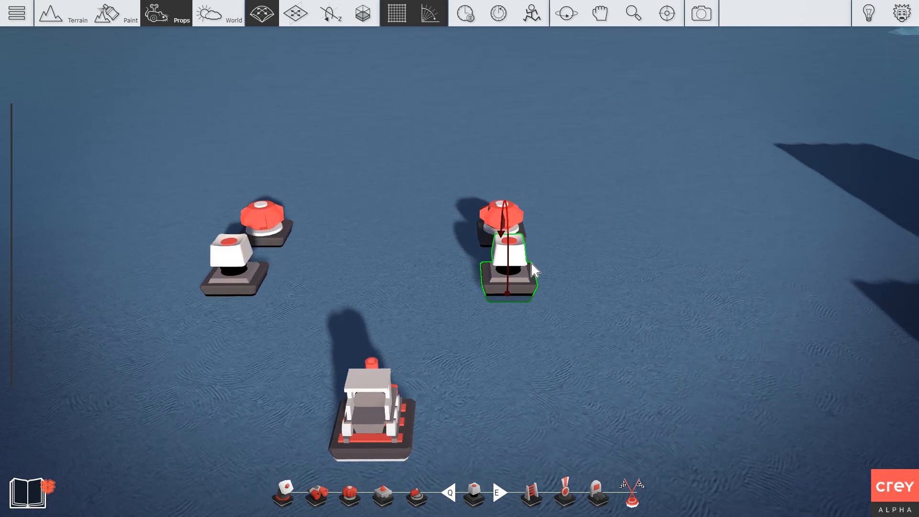
scroll(511, 287, down, 1)
scroll(480, 216, down, 3)
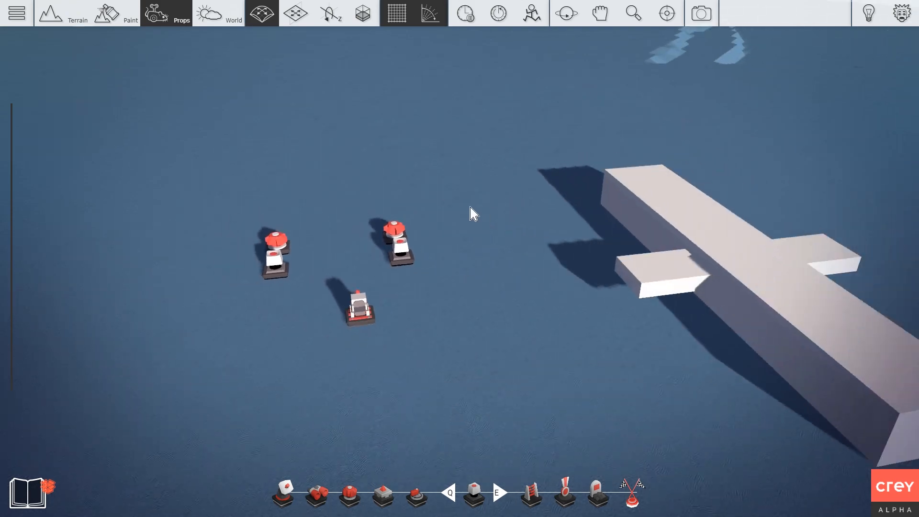
key(a)
scroll(457, 213, down, 1)
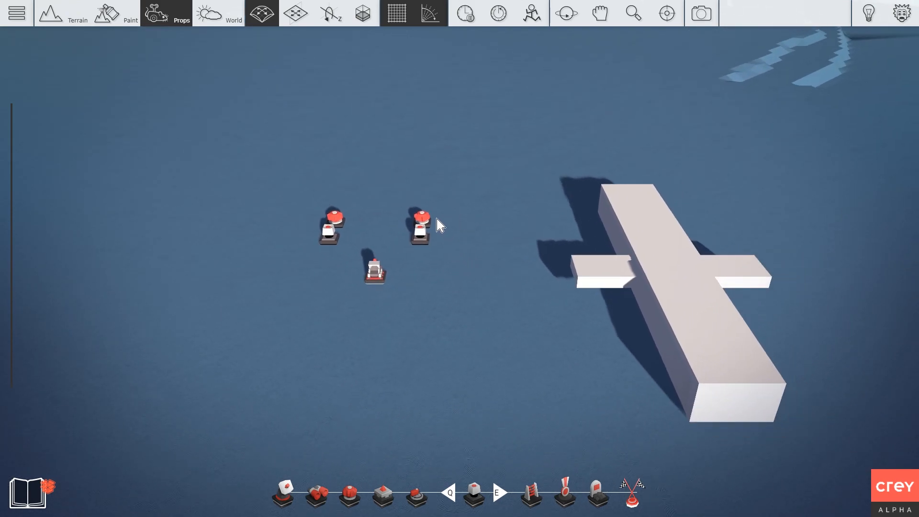
Target the left, upper-right and upper-left props at the plane body.
click(423, 222)
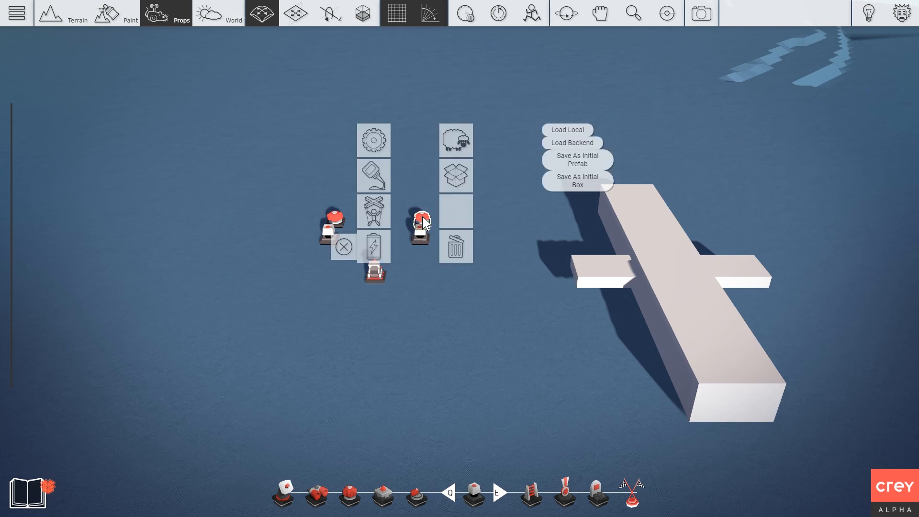
click(381, 214)
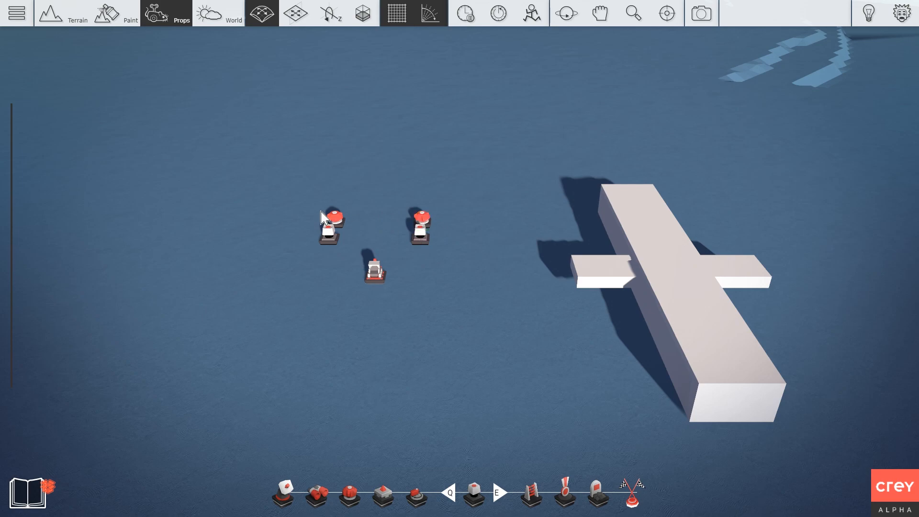
click(422, 220)
click(367, 207)
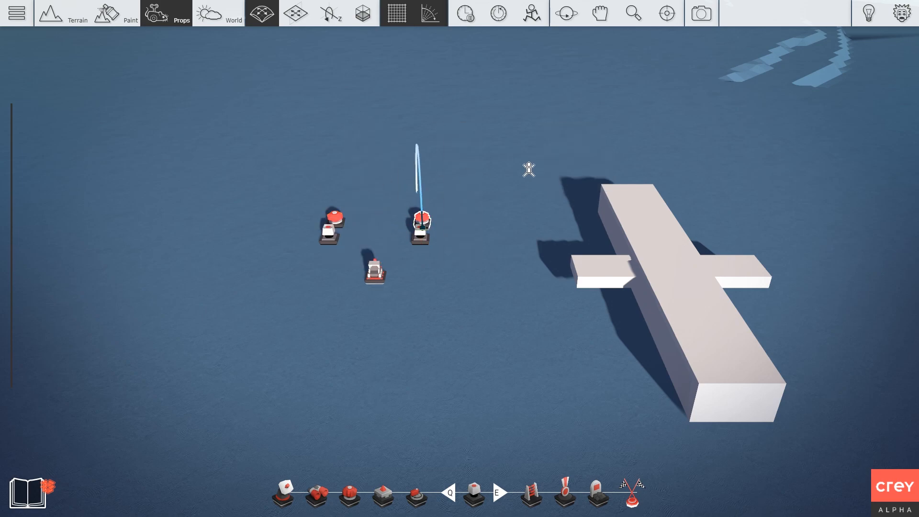
click(637, 199)
click(335, 219)
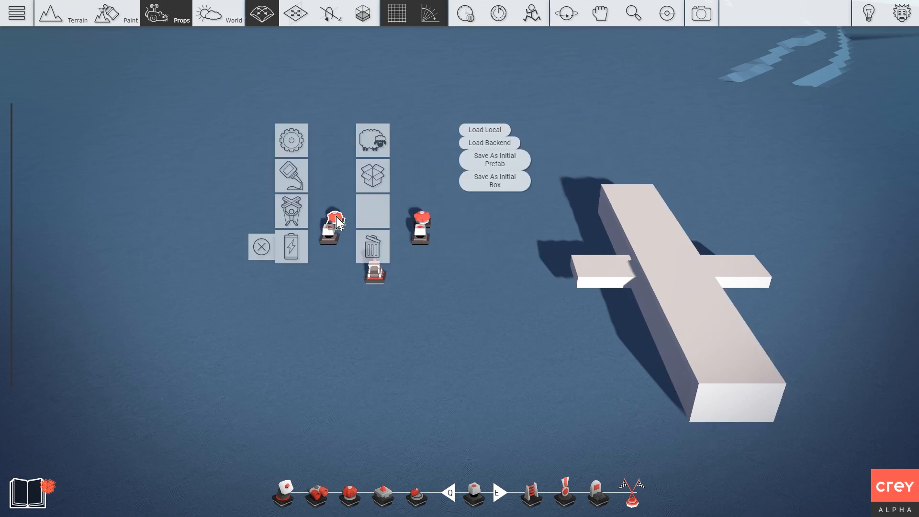
click(289, 211)
click(646, 196)
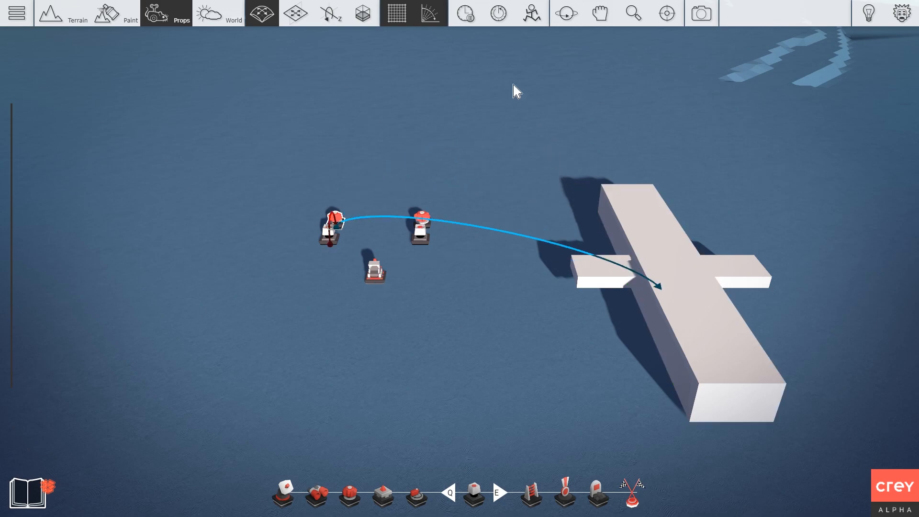
scroll(482, 284, down, 2)
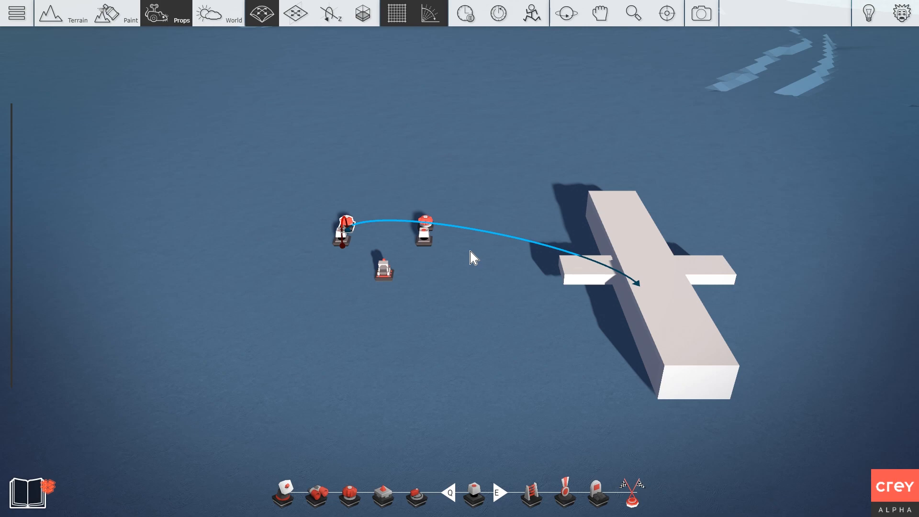
scroll(454, 232, up, 2)
scroll(462, 260, down, 1)
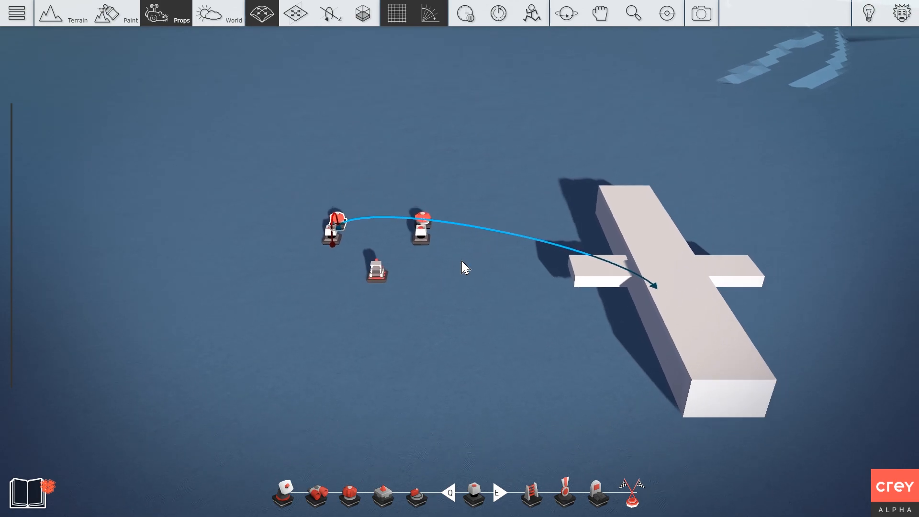
Open the lower cart prop's power and speed settings.
right_click(377, 268)
click(413, 232)
click(407, 264)
right_click(376, 272)
click(322, 202)
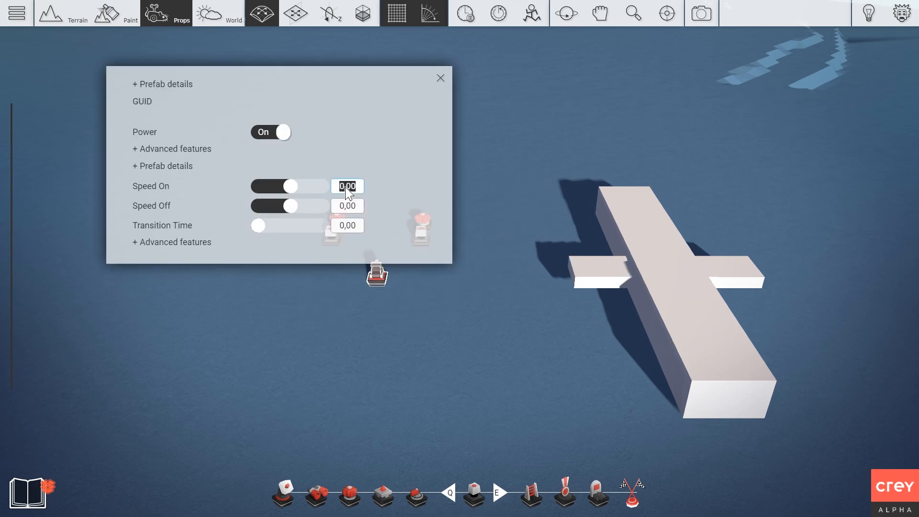
Set the lower prop's Speed On to 2.
text(2)
key(Return)
key(Escape)
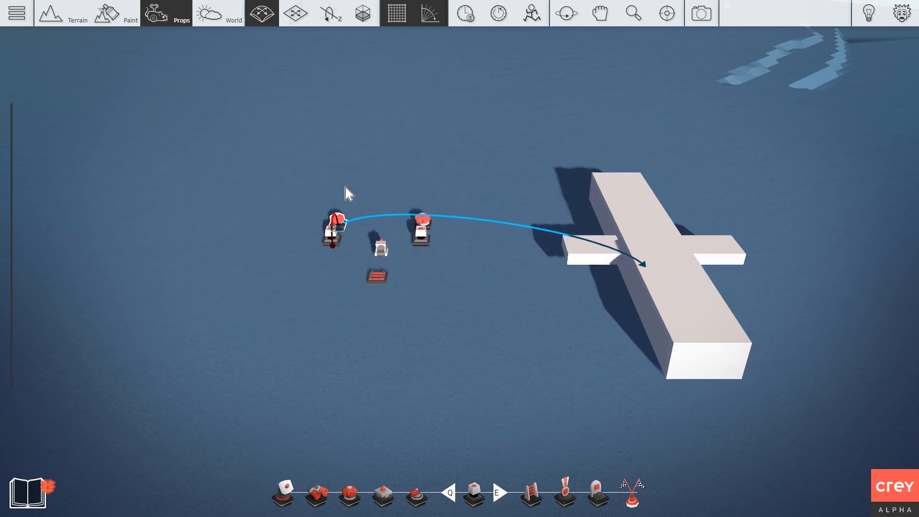
scroll(439, 177, down, 3)
scroll(433, 227, up, 4)
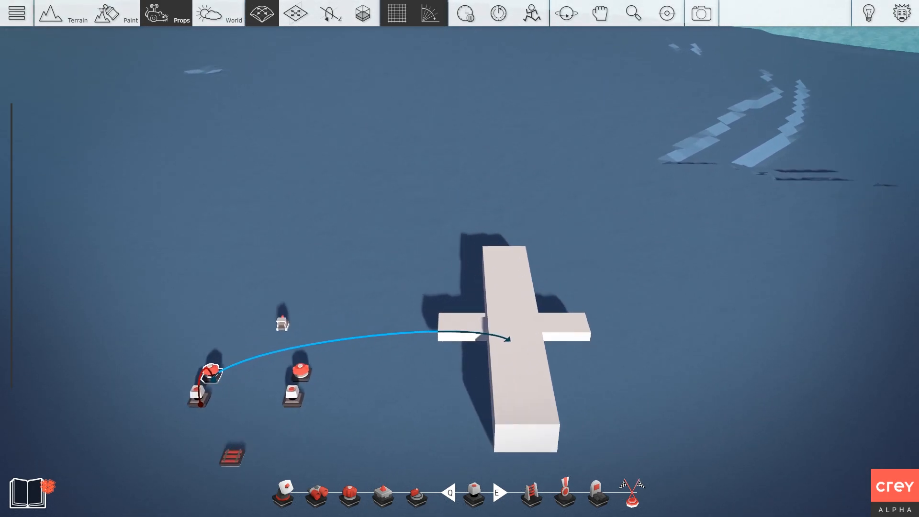
Turn the plane body about its vertical Y axis and orbit around it.
right_drag(433, 227, 461, 240)
scroll(382, 239, up, 2)
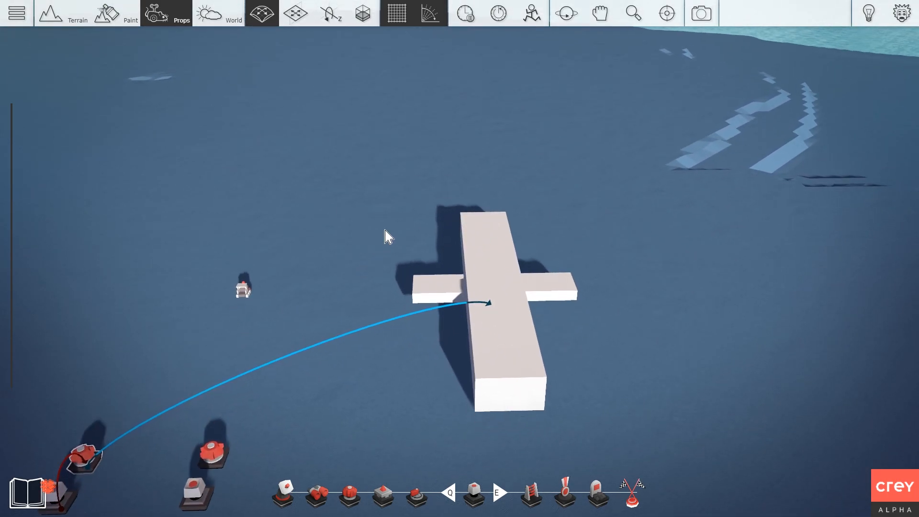
middle_drag(431, 239, 443, 279)
key(r)
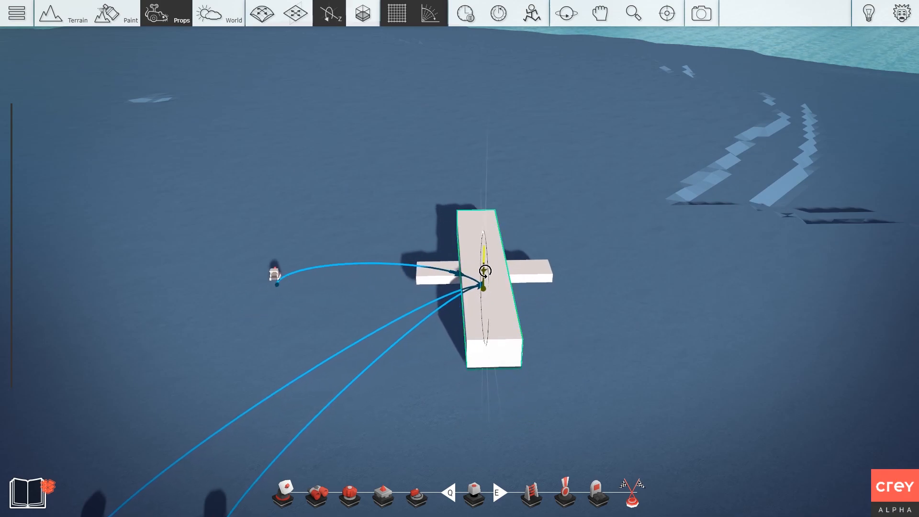
key(r)
key(r)
drag(485, 271, 527, 271)
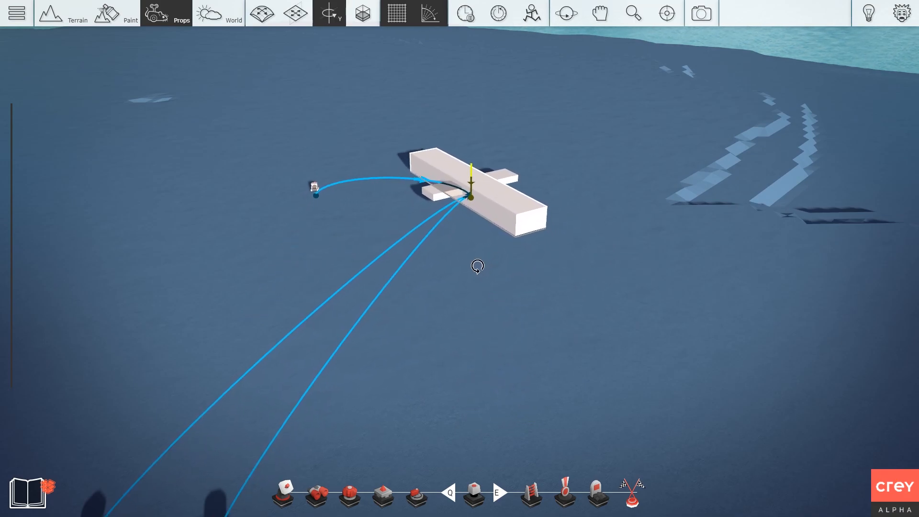
scroll(280, 357, up, 3)
scroll(484, 305, down, 1)
scroll(484, 306, up, 3)
right_drag(484, 305, 511, 318)
scroll(497, 234, down, 5)
middle_drag(497, 234, 598, 213)
right_drag(599, 214, 490, 21)
Pause the simulation and undo the plane body back to its starting pose.
click(491, 20)
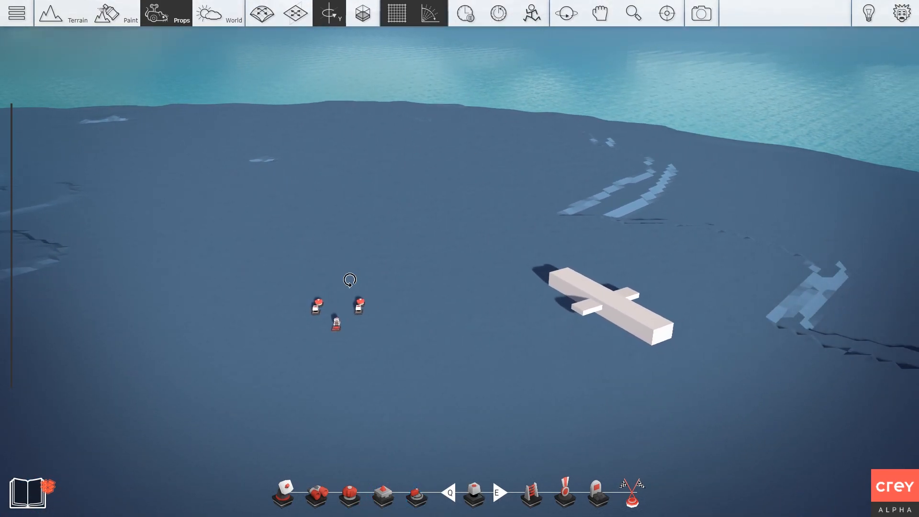
middle_drag(515, 297, 558, 229)
scroll(558, 230, up, 4)
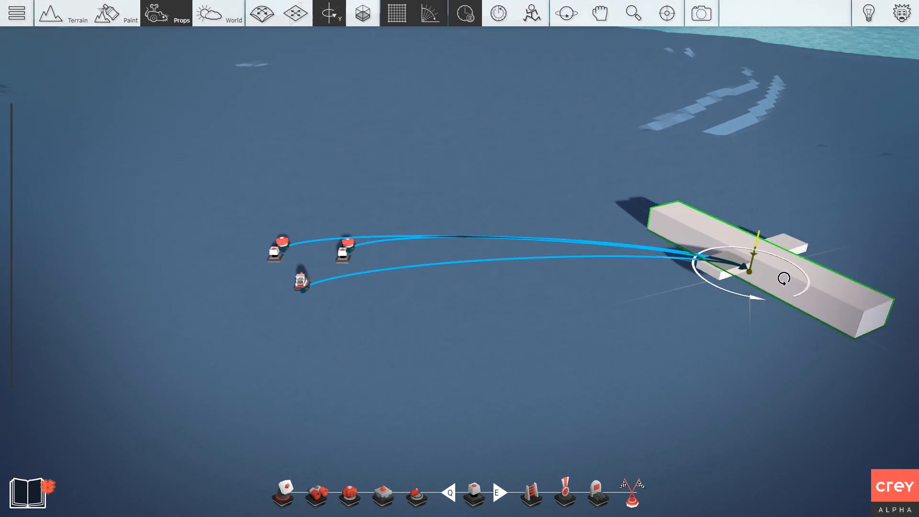
key(ctrl+z)
middle_drag(446, 173, 483, 173)
scroll(461, 168, up, 3)
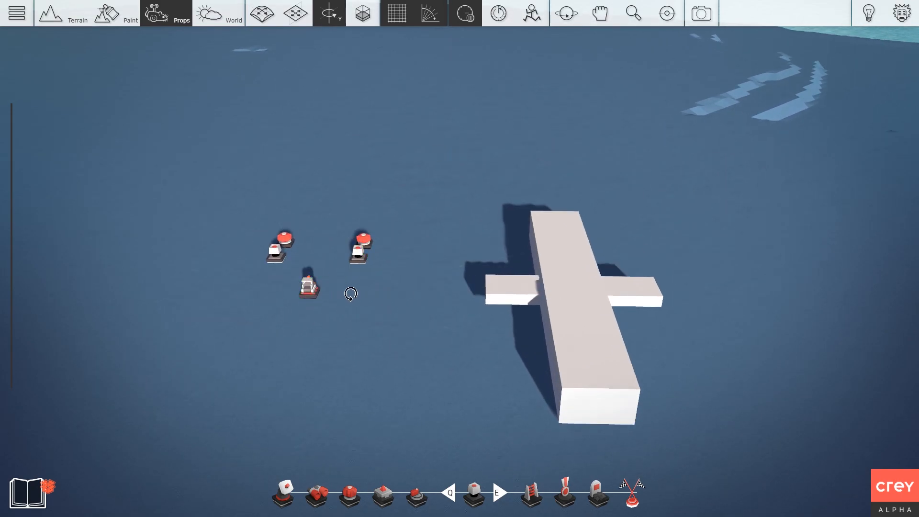
Glue the small lower prop to the plane body and resume the simulation to test the spin.
right_click(308, 288)
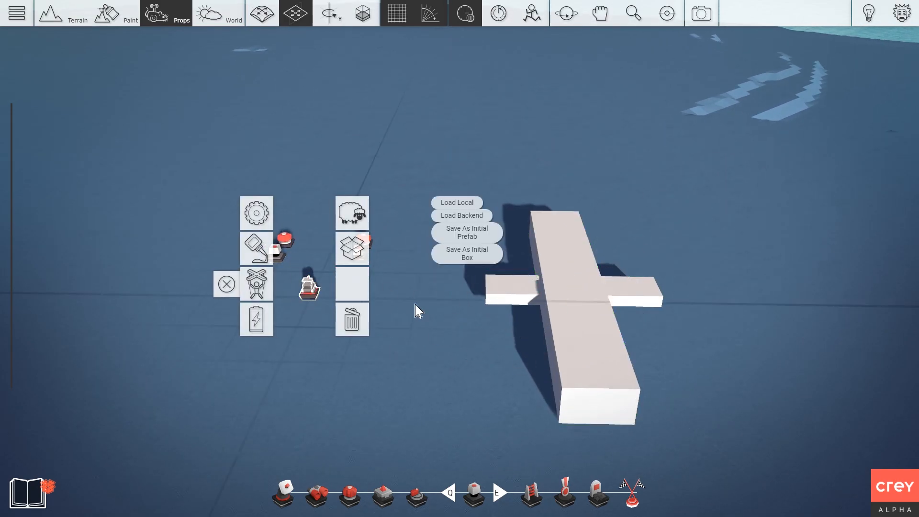
click(261, 258)
click(552, 300)
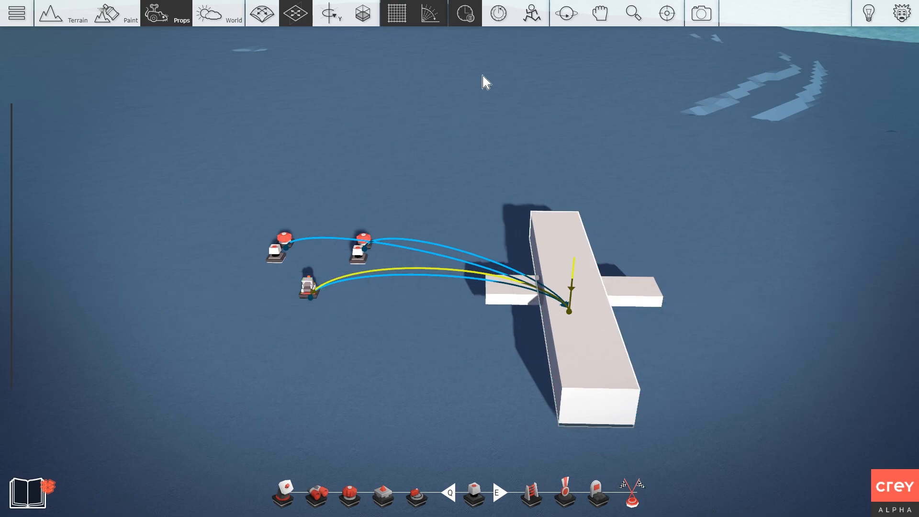
click(479, 25)
click(461, 14)
right_drag(526, 229, 559, 376)
key(3)
mouse_move(545, 425)
mouse_down()
mouse_move(595, 425)
mouse_move(550, 427)
mouse_up()
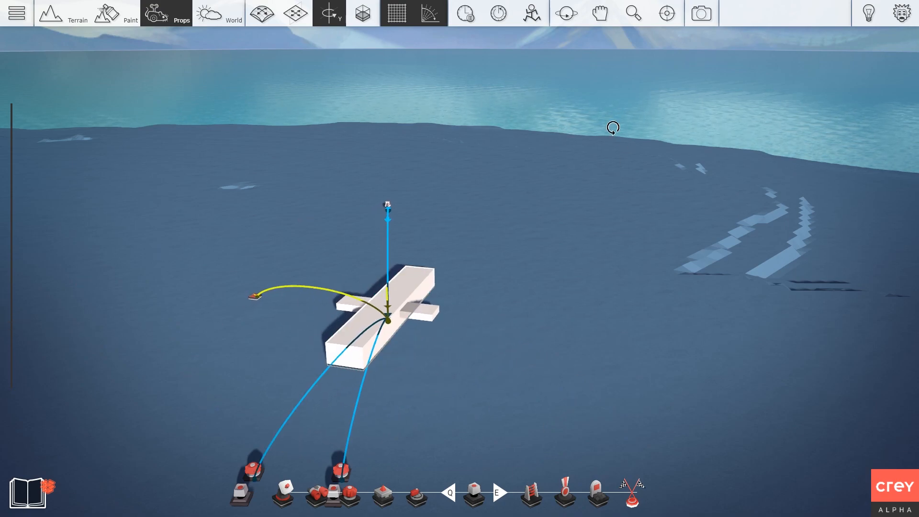
Pause the simulation and undo the plane back to its starting pose.
click(466, 14)
key(2)
right_drag(504, 191, 505, 307)
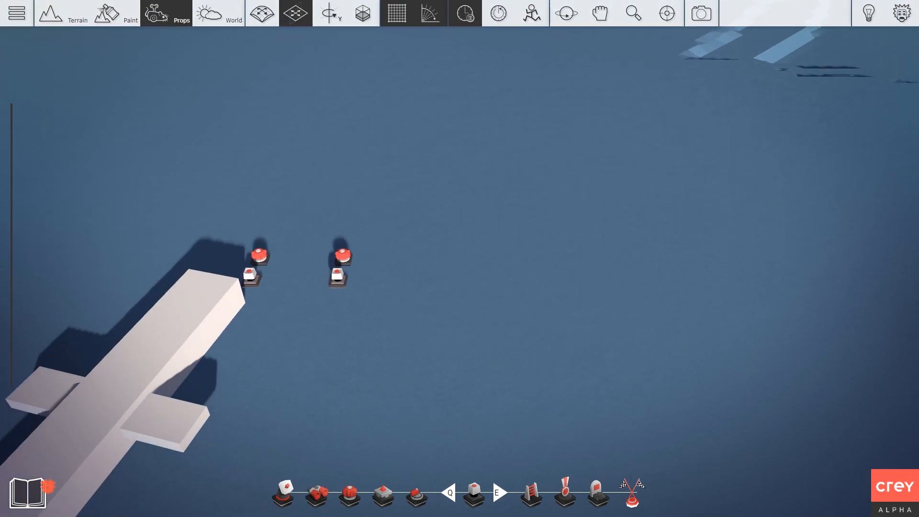
key(ctrl+z)
scroll(534, 297, down, 2)
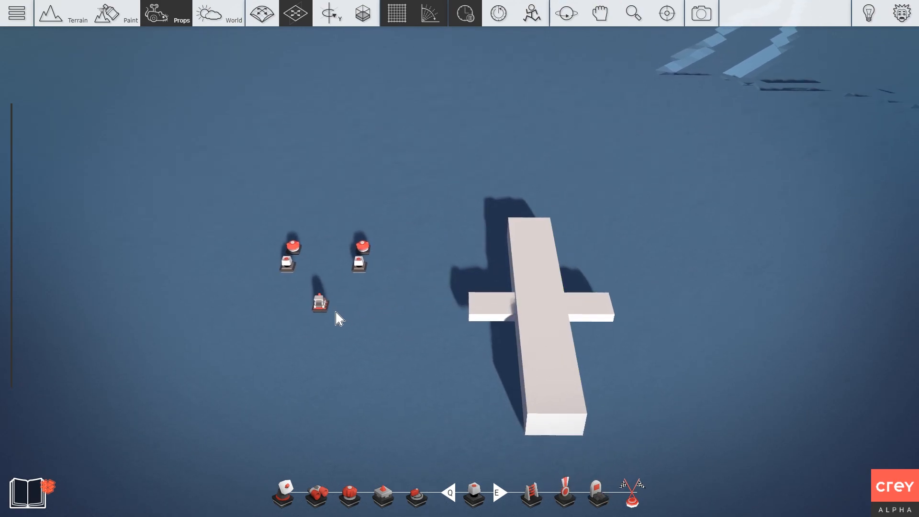
scroll(335, 312, up, 1)
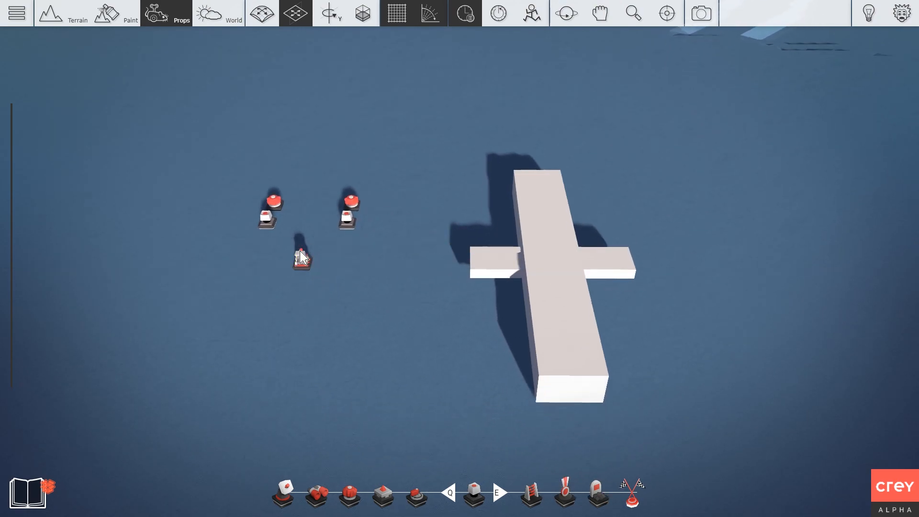
scroll(541, 263, up, 2)
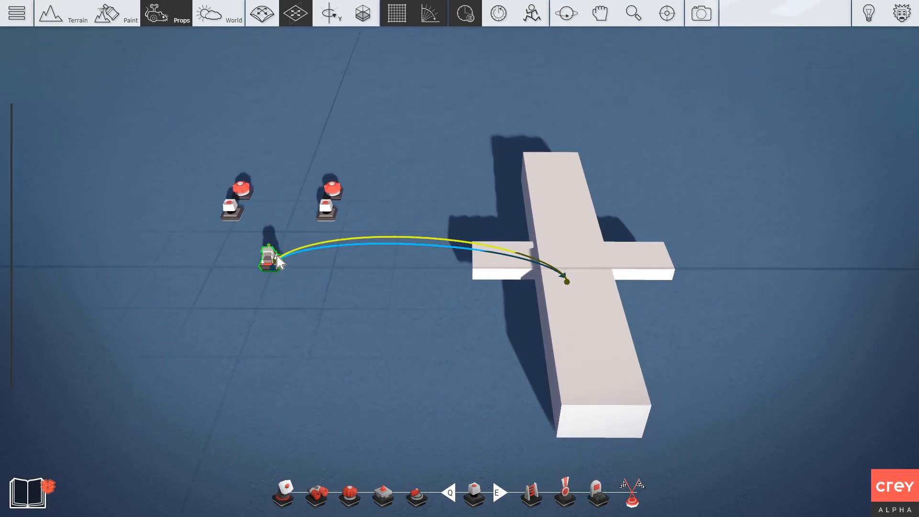
key(a)
key(w)
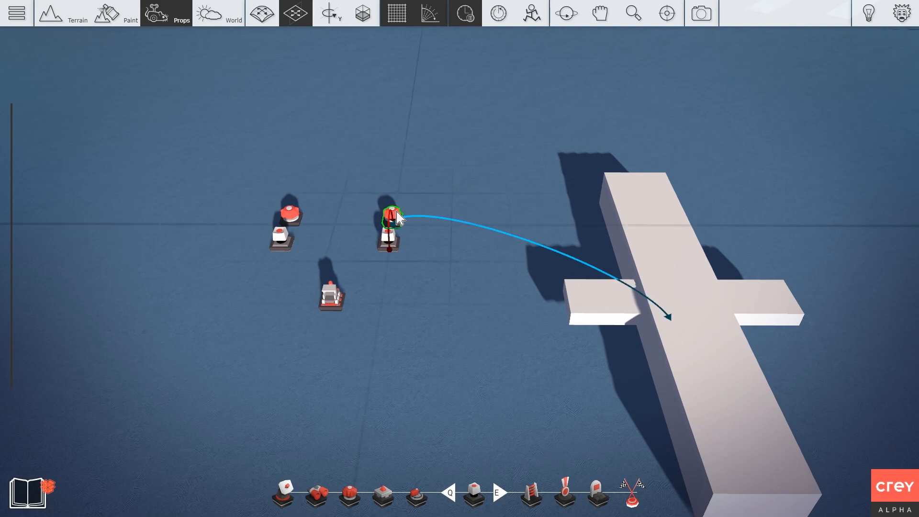
Glue the upper-right and upper-left props to the plane body.
right_click(397, 213)
click(357, 171)
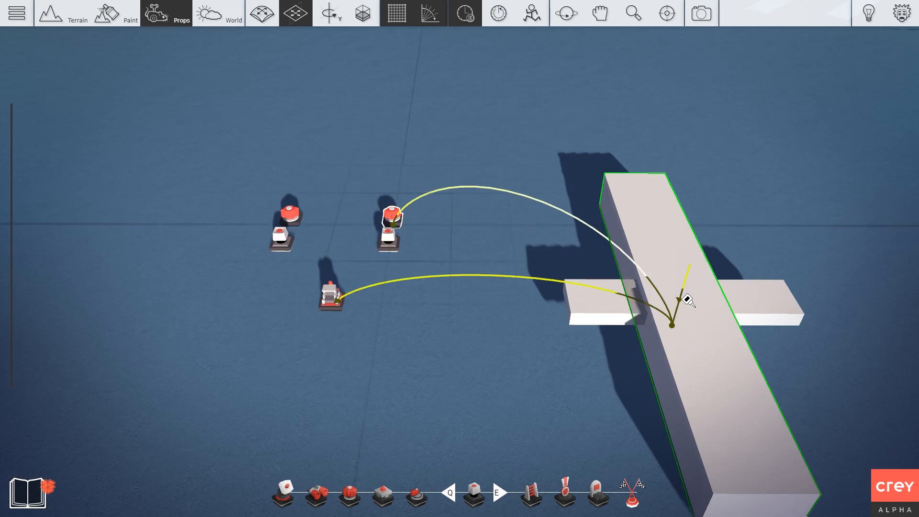
click(639, 240)
right_click(291, 213)
click(238, 170)
click(641, 223)
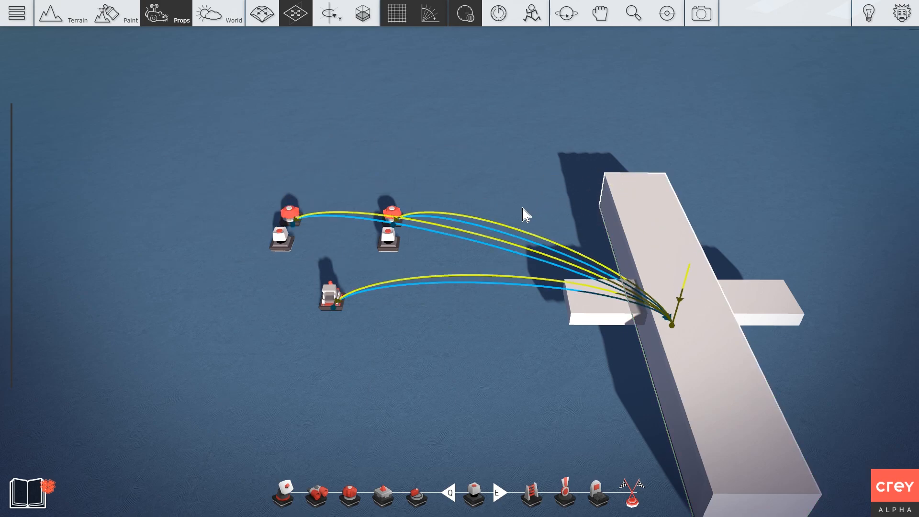
Resume the simulation and lift and tilt the plane assembly to test the glued props.
scroll(479, 223, down, 3)
scroll(516, 238, down, 1)
click(466, 13)
drag(592, 258, 655, 225)
key(4)
key(3)
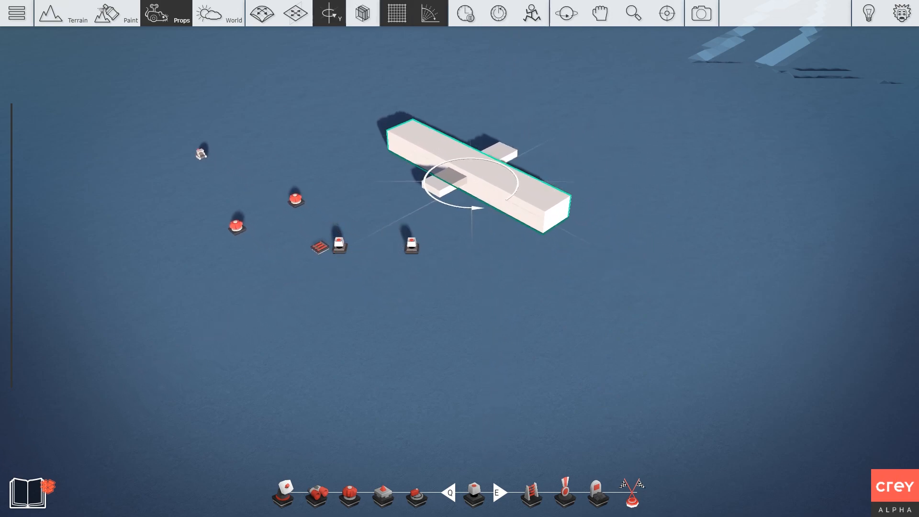
key(3)
drag(437, 163, 365, 123)
Reset the assembly, pause, and review the lower prop's speed settings without changing them.
key(ctrl+z)
key(ctrl+z)
key(ctrl+z)
key(ctrl+z)
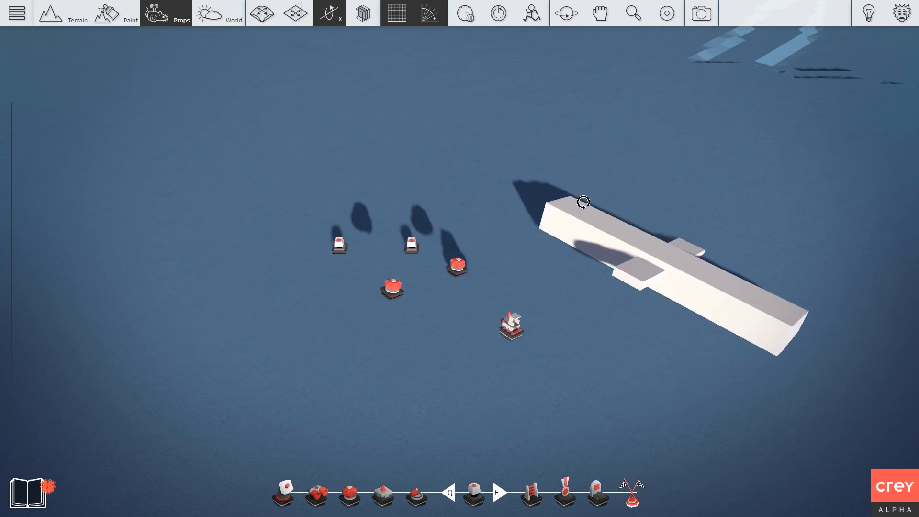
click(463, 14)
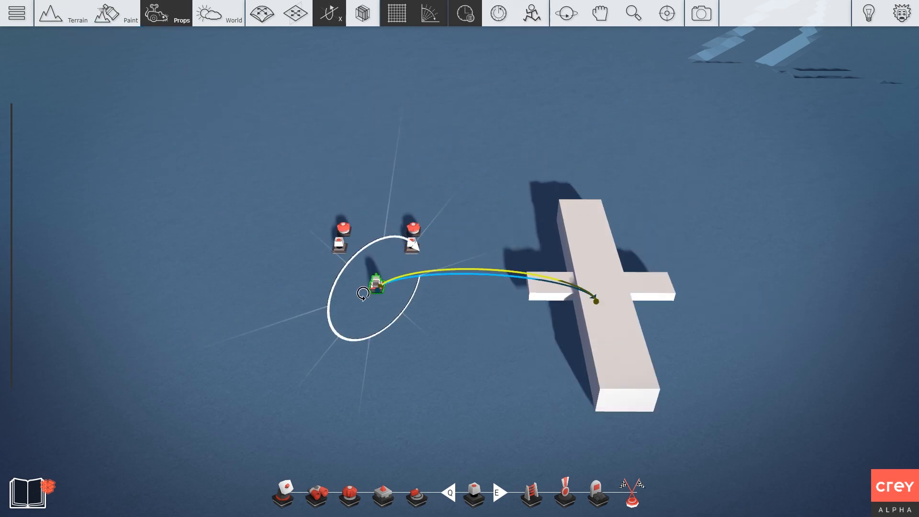
click(375, 282)
double_click(327, 232)
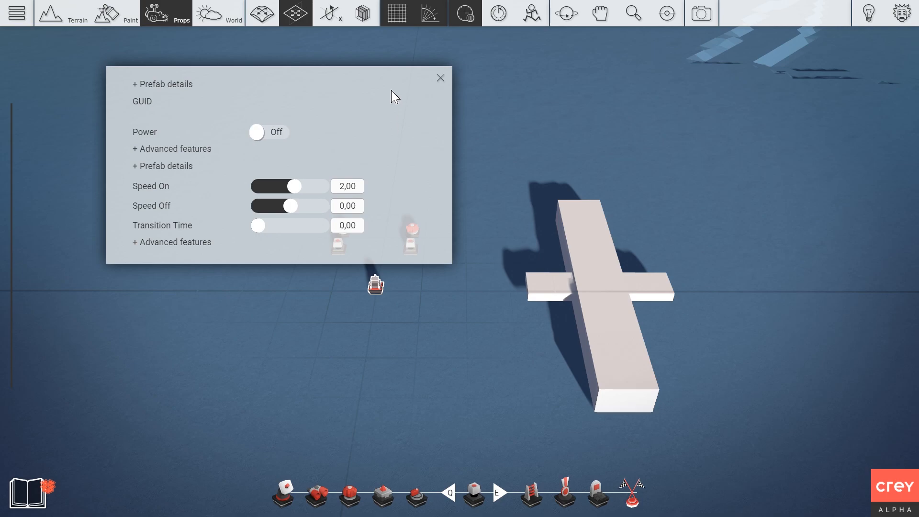
click(439, 78)
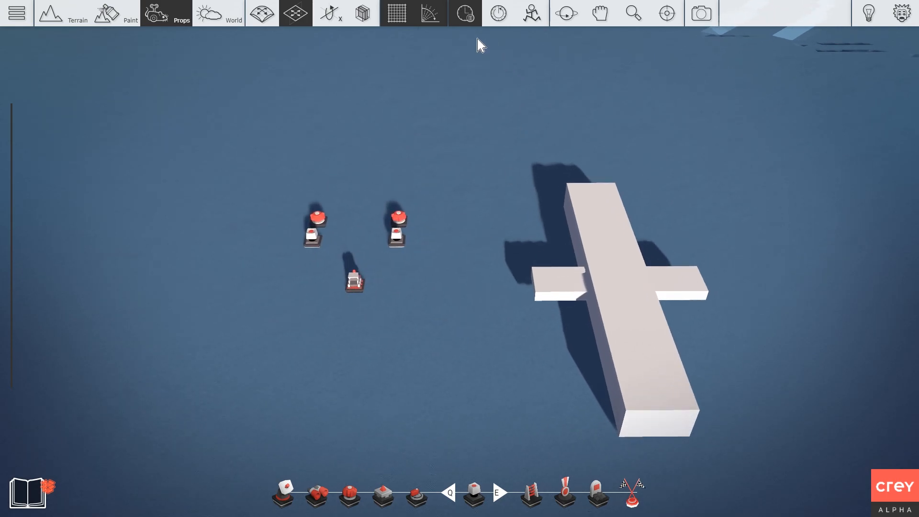
Look around the terrain and bring up the prop library.
scroll(480, 229, down, 2)
scroll(411, 157, up, 1)
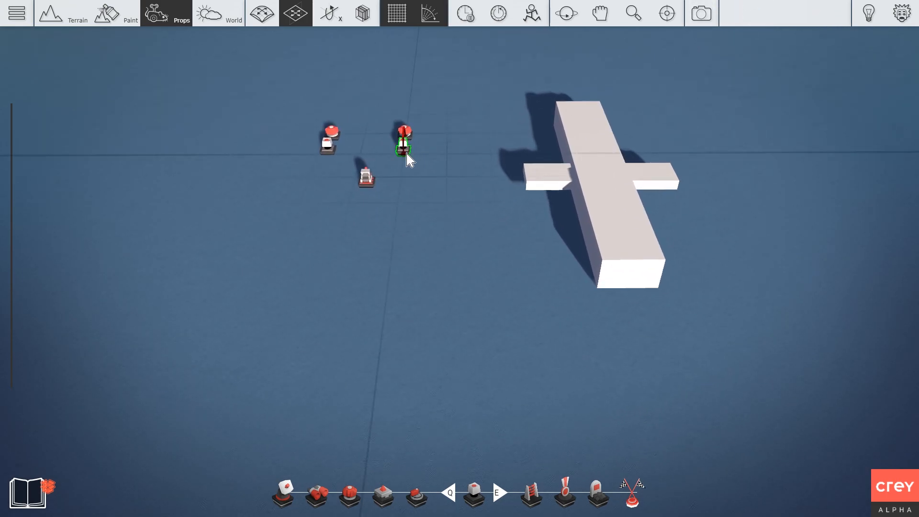
scroll(433, 230, down, 2)
right_drag(432, 225, 501, 272)
key(Tab)
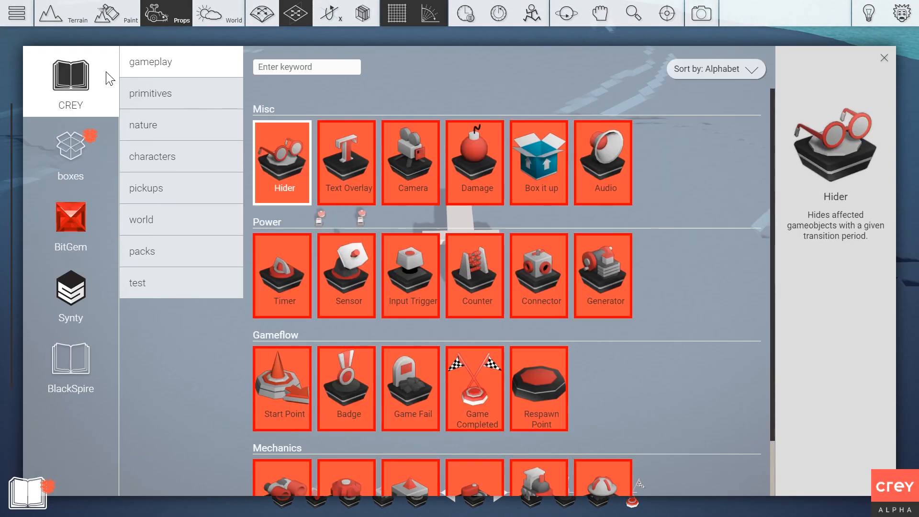
Place a Camera prop on the terrain and run its Camera Test preview.
click(420, 178)
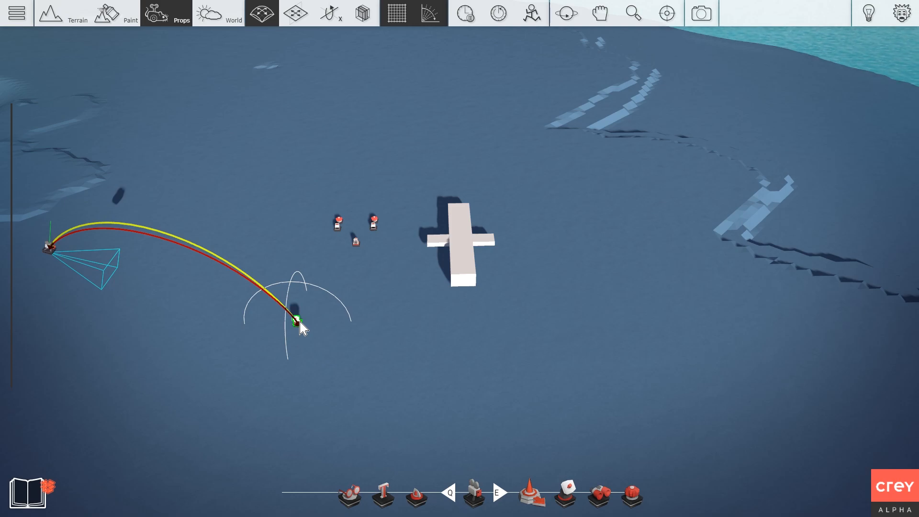
click(55, 249)
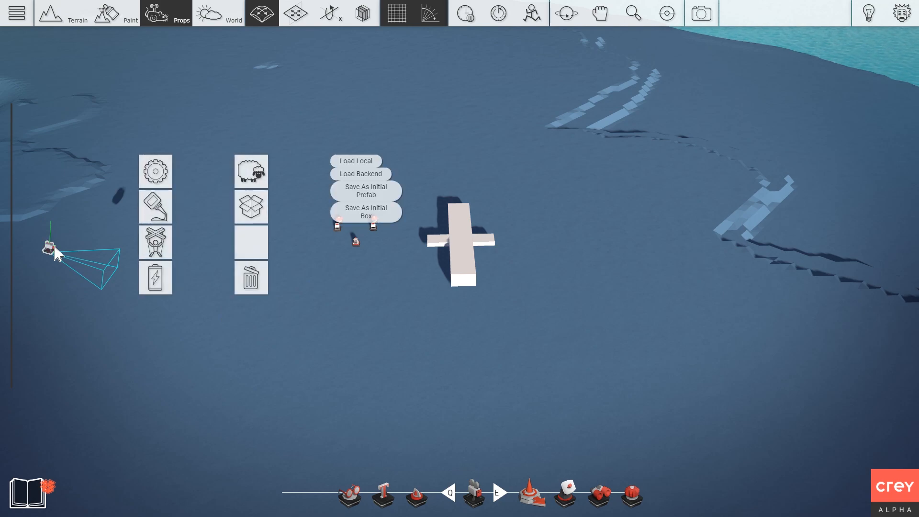
double_click(161, 168)
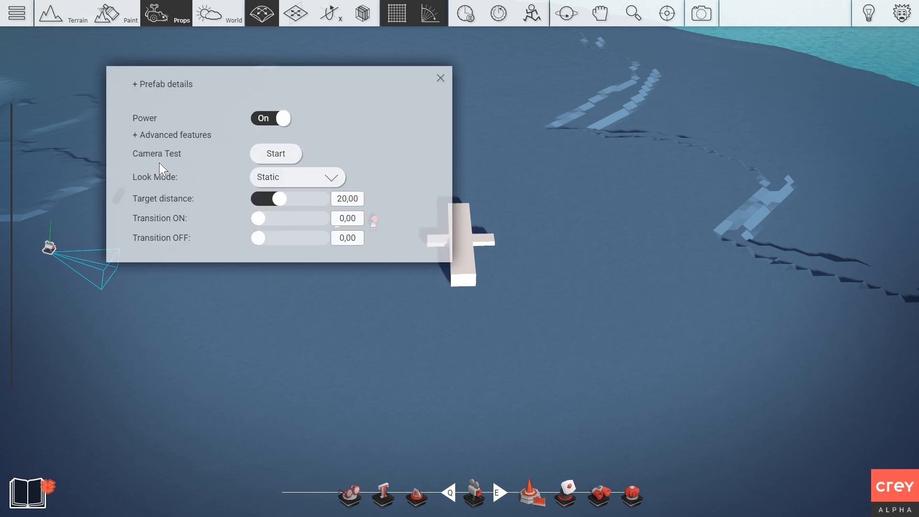
click(271, 154)
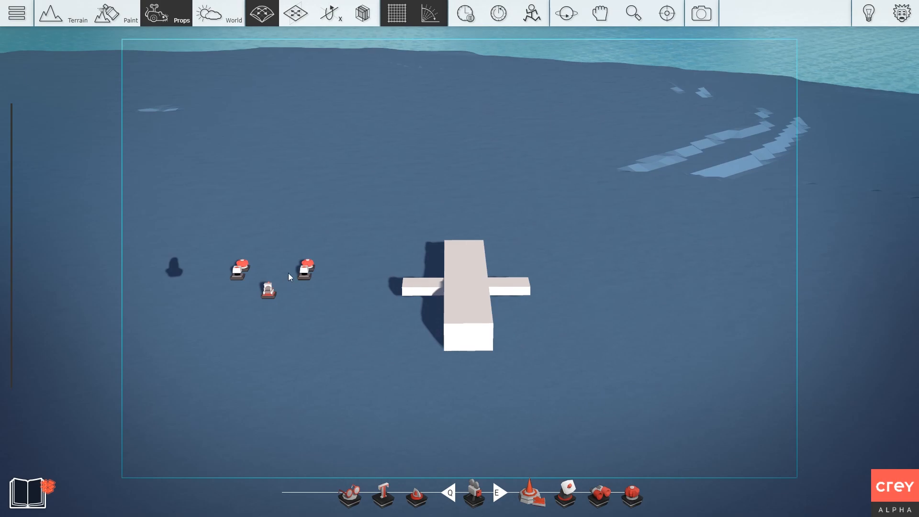
End the camera preview and place a Connector on the ground near the camera.
click(439, 79)
right_drag(373, 232, 425, 342)
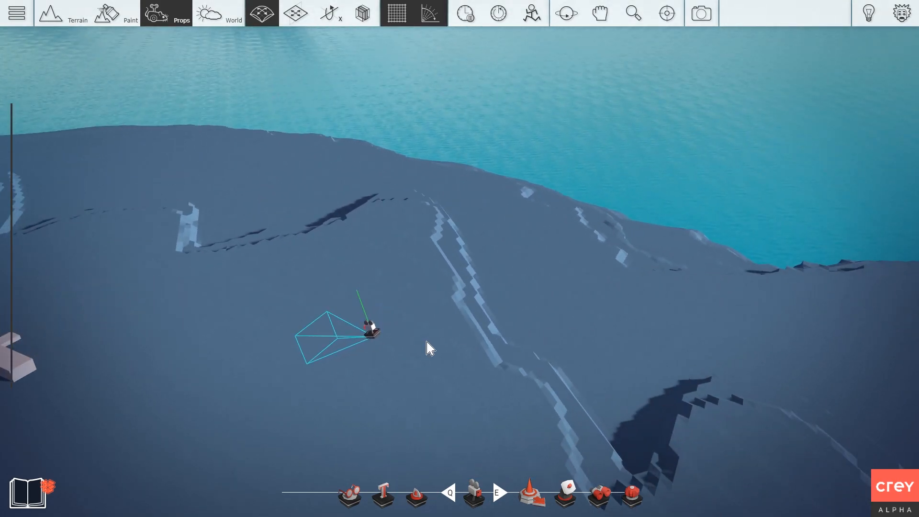
key(s)
key(Tab)
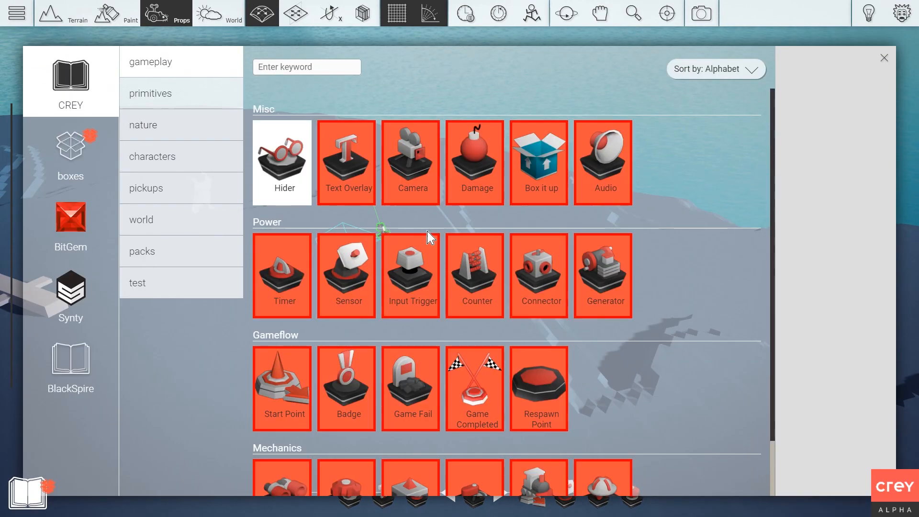
click(548, 277)
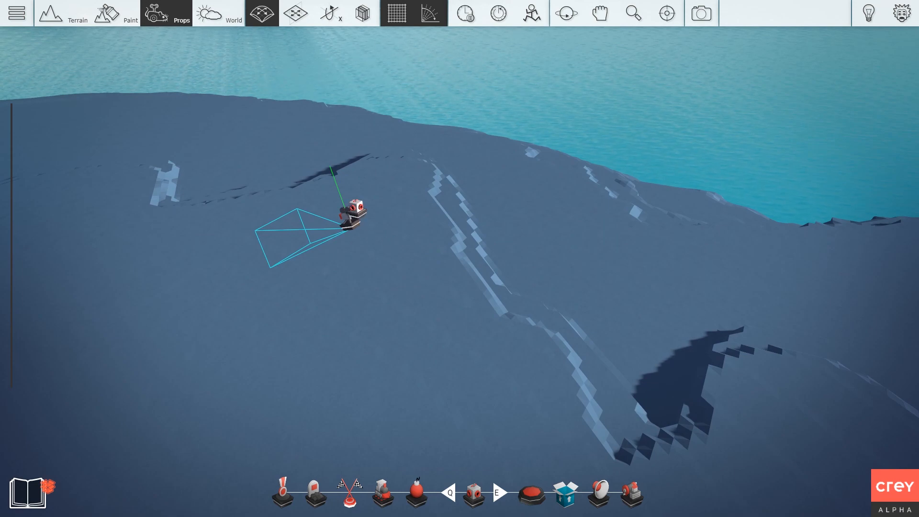
key(space)
key(space)
key(space)
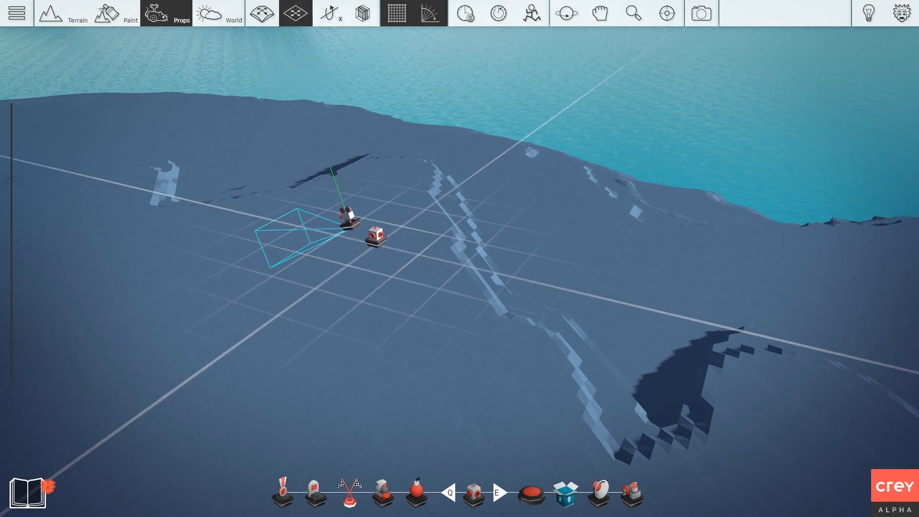
click(404, 243)
key(Escape)
Wire power from the connector to the neighbouring prop and check the connector's settings.
right_drag(430, 208, 389, 214)
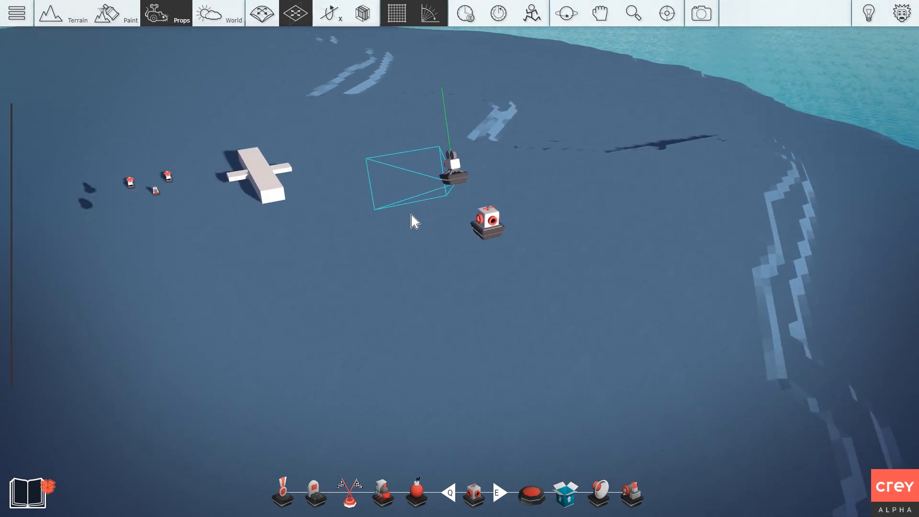
click(478, 225)
click(441, 257)
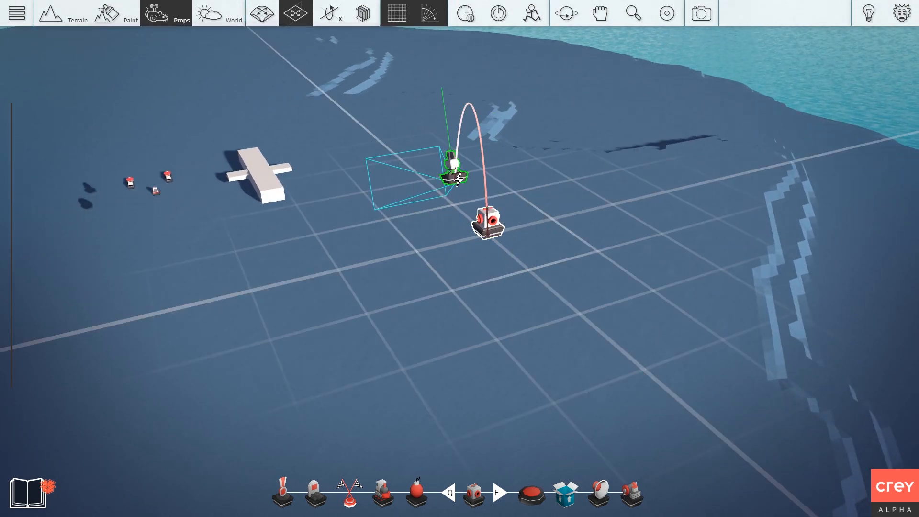
click(485, 234)
double_click(447, 153)
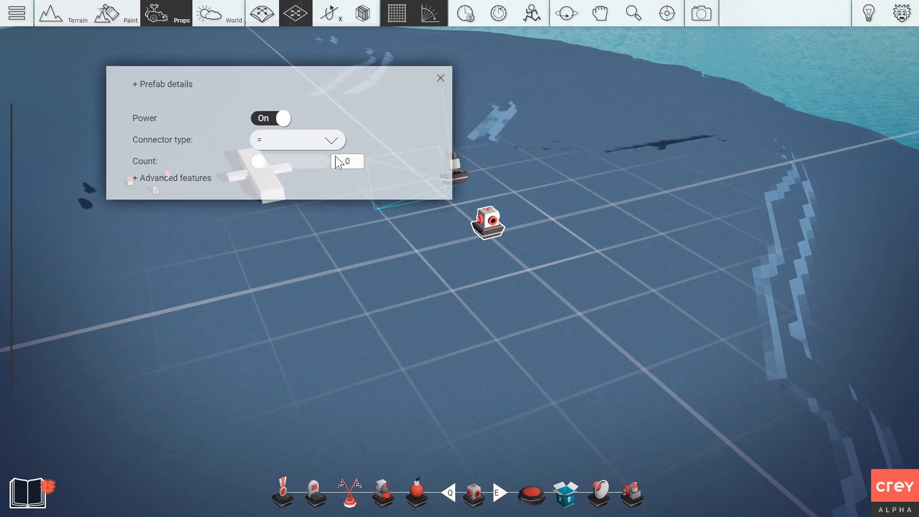
click(440, 78)
click(491, 227)
click(489, 232)
double_click(443, 157)
click(440, 78)
Nudge the connector slightly right and start a play test of the plane.
right_drag(499, 129, 564, 218)
click(398, 243)
drag(398, 242, 420, 240)
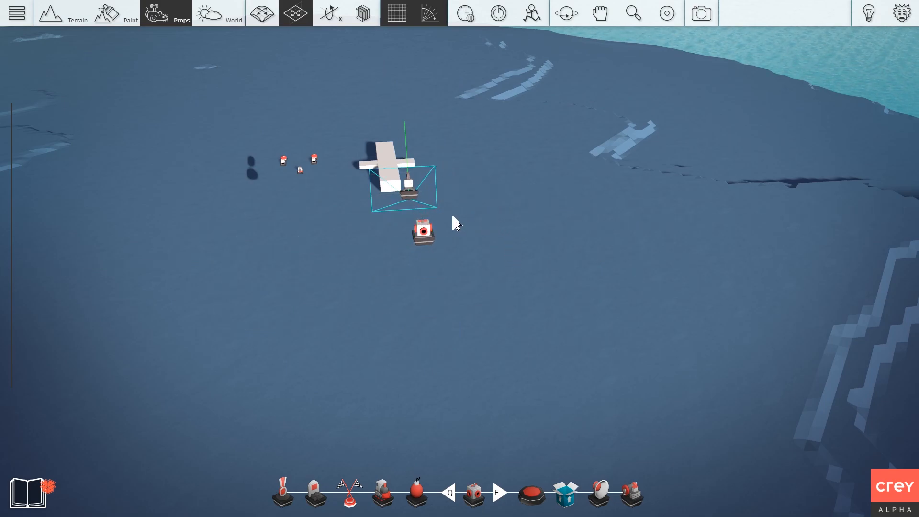
click(537, 16)
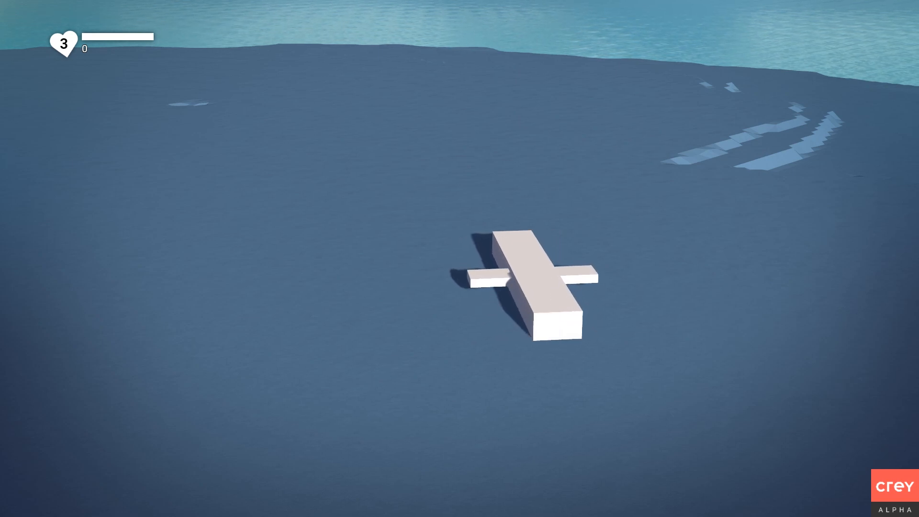
End the play test, turn on grid snapping, and orbit back to the props.
key(Escape)
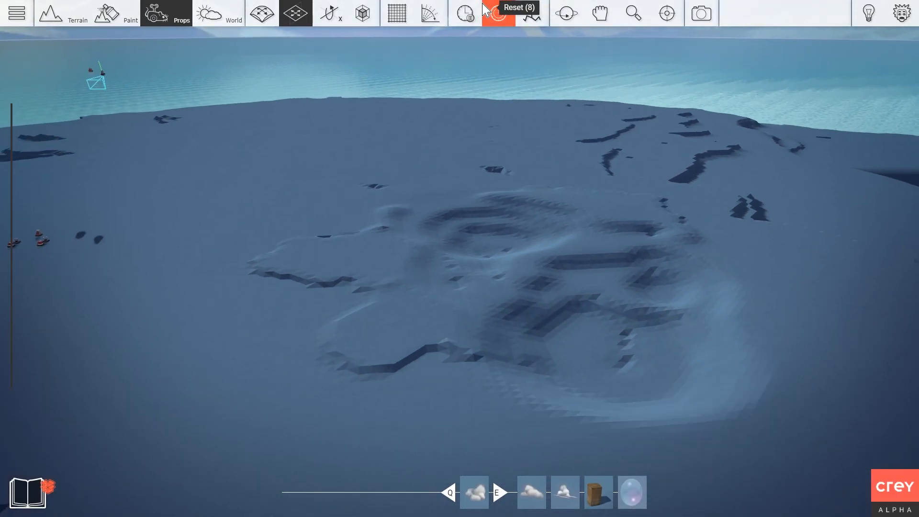
click(464, 14)
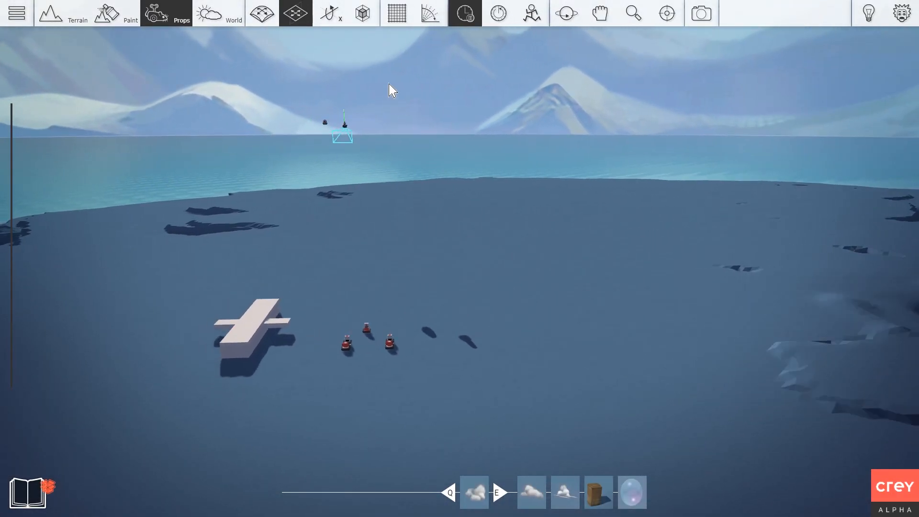
click(397, 13)
right_drag(224, 140, 460, 192)
right_drag(240, 158, 254, 110)
right_drag(254, 174, 301, 247)
Tilt the plane body with the rotate tool, then level it again.
key(w)
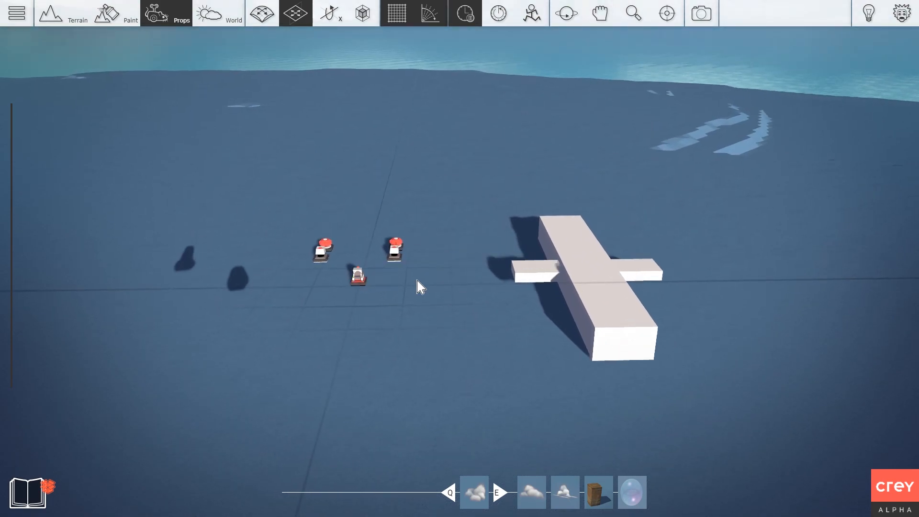
key(r)
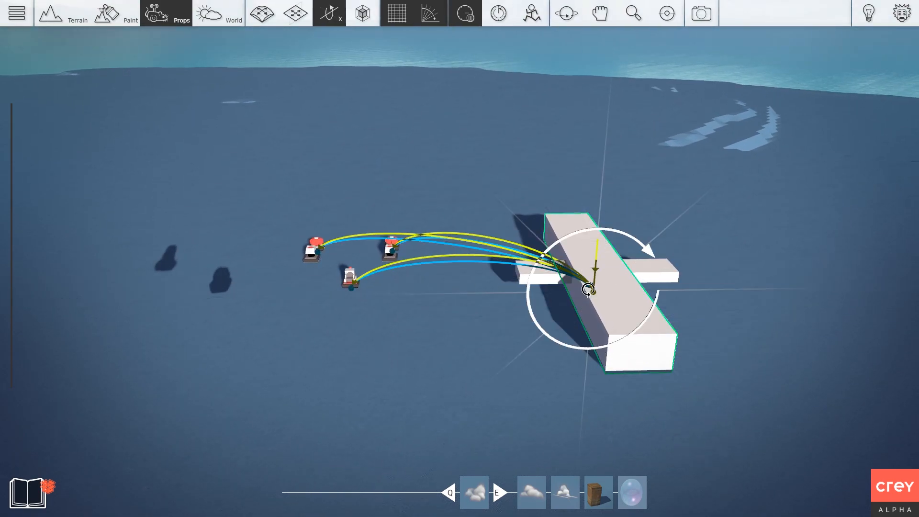
mouse_move(589, 290)
mouse_down()
mouse_move(606, 290)
mouse_move(572, 289)
mouse_move(589, 290)
mouse_up()
right_drag(513, 218, 493, 229)
Place two Input Triggers from the gameplay prefabs below the existing ones.
key(Tab)
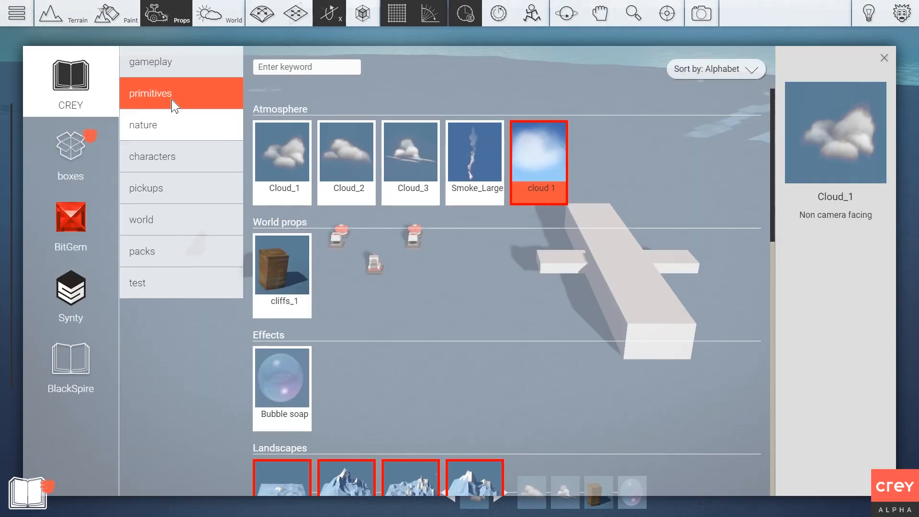
click(170, 70)
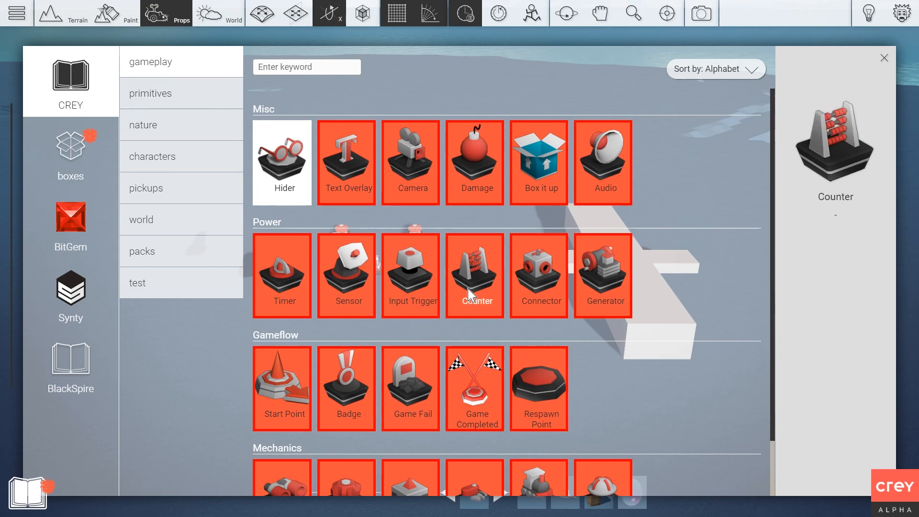
click(418, 282)
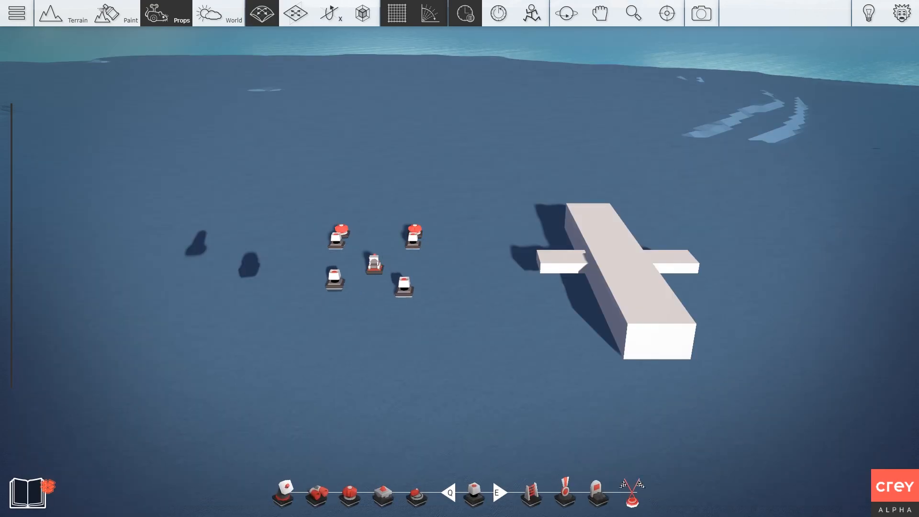
key(w)
key(a)
right_drag(310, 263, 331, 268)
key(s)
right_drag(524, 335, 510, 357)
key(2)
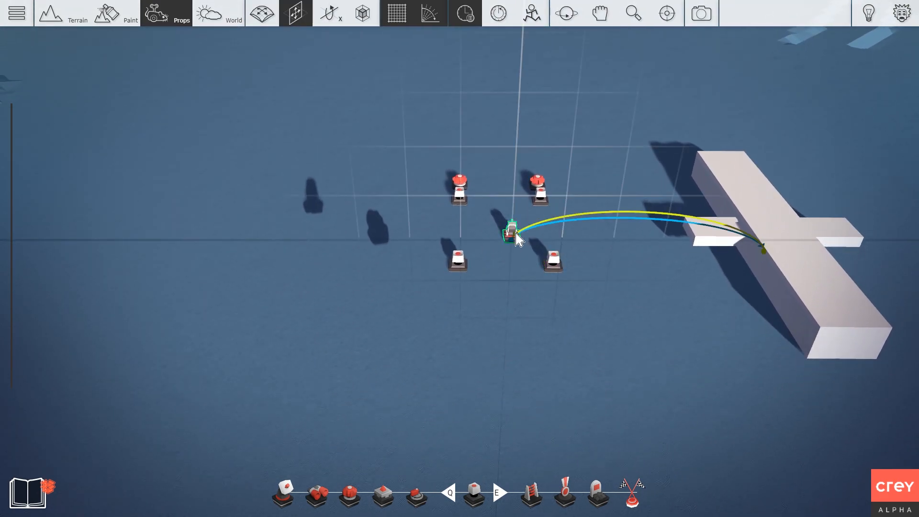
mouse_move(494, 233)
mouse_down()
mouse_move(493, 221)
mouse_move(511, 234)
mouse_up()
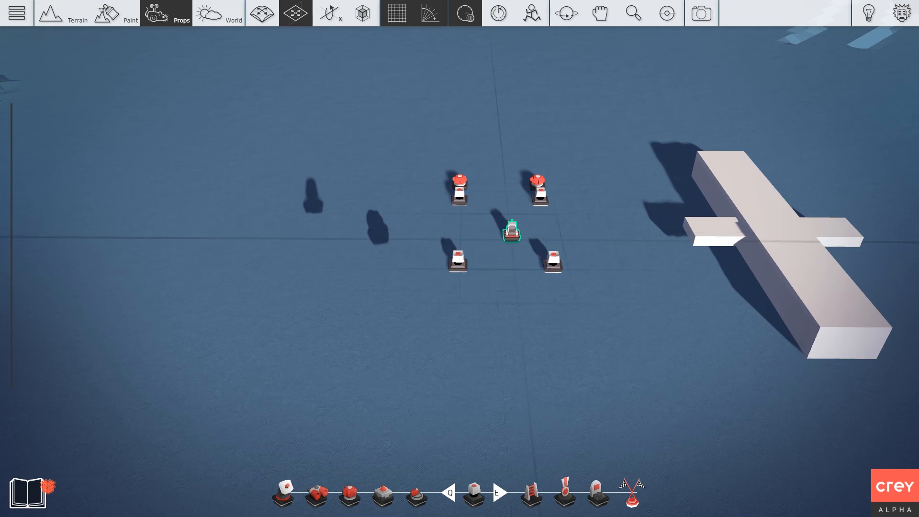
key(d)
right_click(508, 271)
click(498, 311)
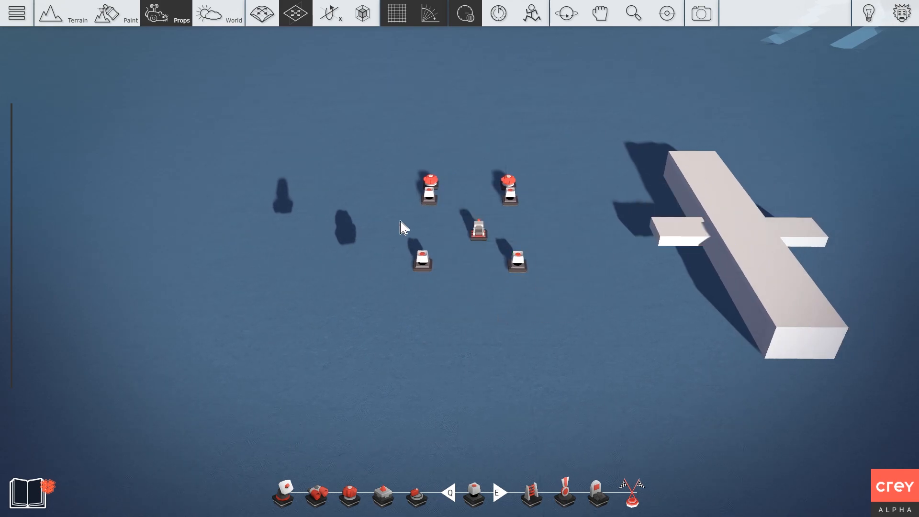
Select the rotator from the hotbar and flip it onto its vertical axis beside the right trigger.
key(q)
key(q)
key(1)
key(q)
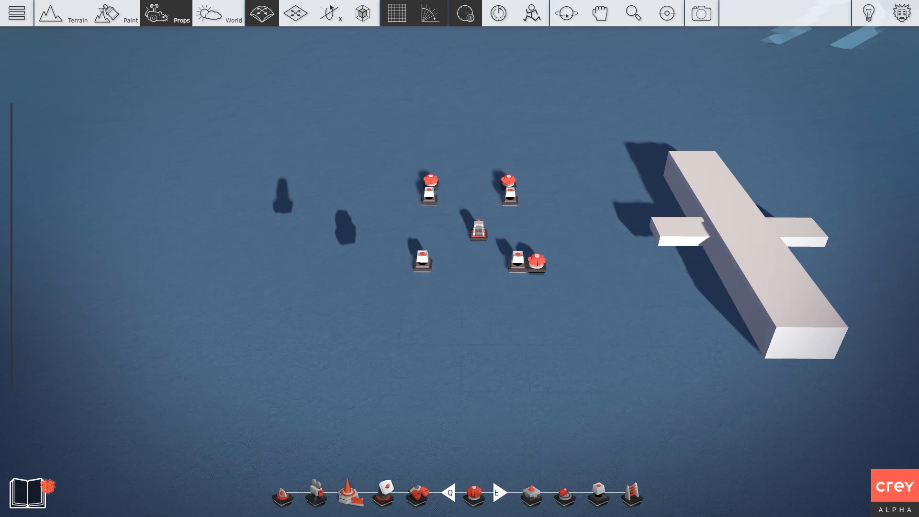
key(3)
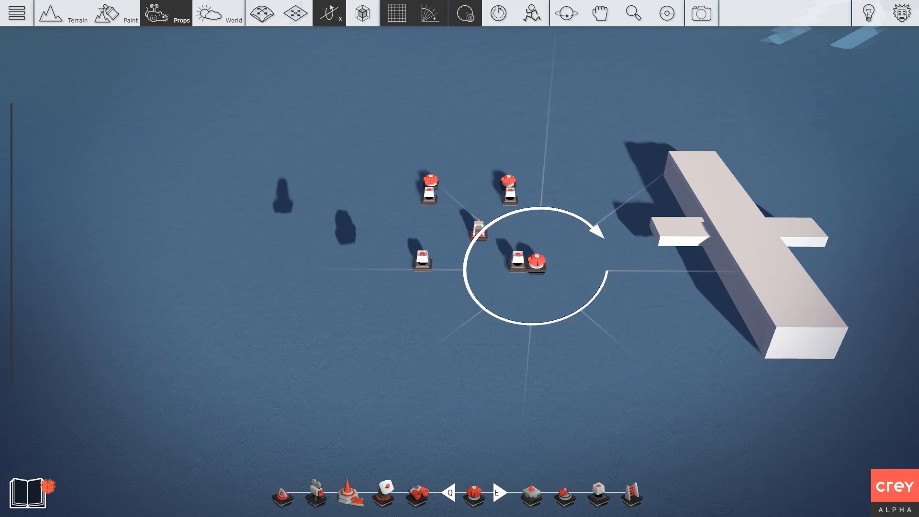
key(2)
scroll(542, 319, up, 2)
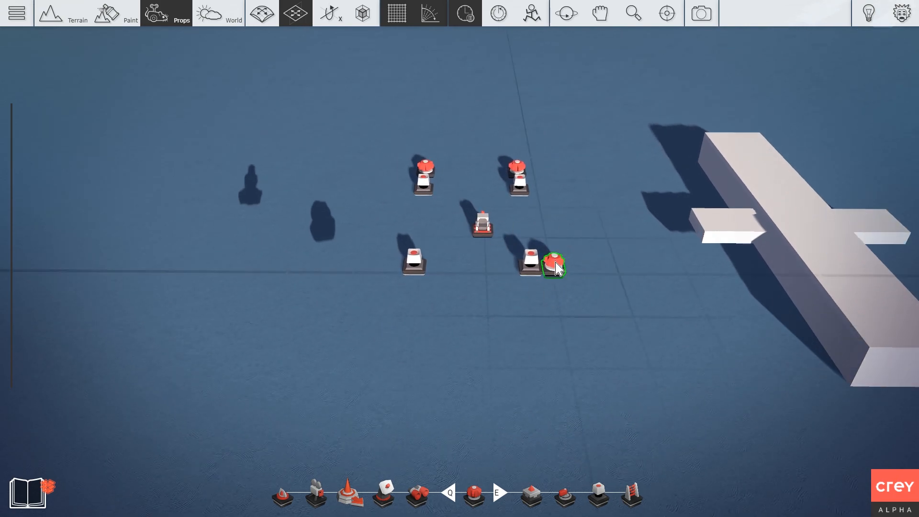
key(3)
key(3)
key(3)
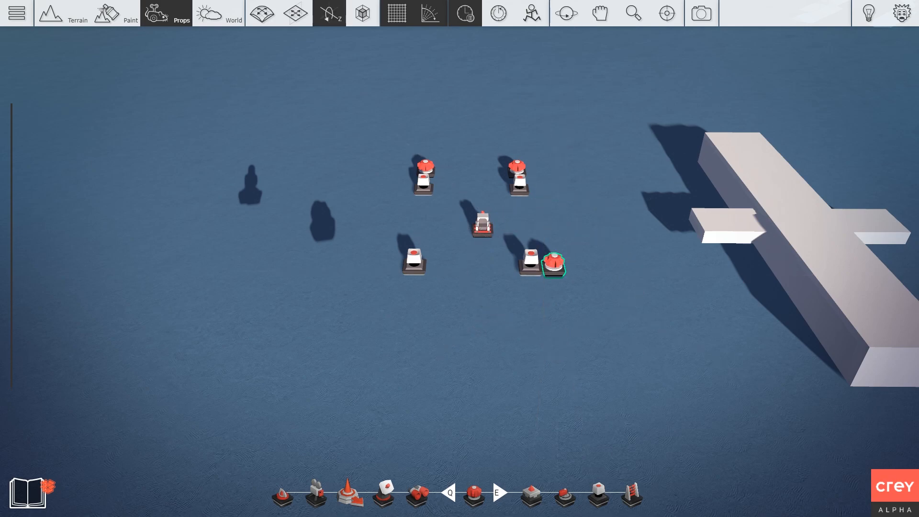
drag(555, 263, 557, 261)
key(2)
key(2)
Select the rotator, unfreeze the props, and check the rotator's settings.
key(d)
right_drag(517, 277, 492, 272)
click(630, 243)
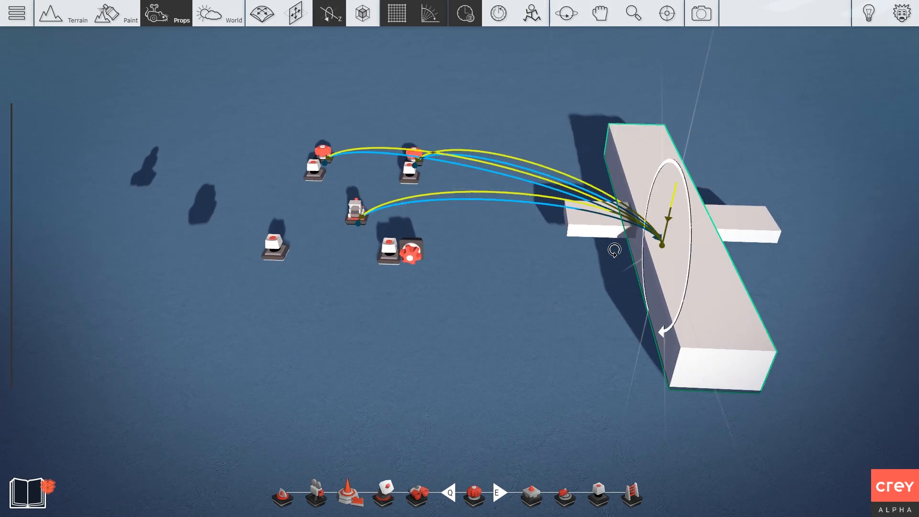
click(412, 251)
click(465, 16)
click(408, 239)
click(360, 153)
click(458, 225)
Set the red gear's Speed On to 178,30.
right_drag(463, 220, 407, 204)
key(w)
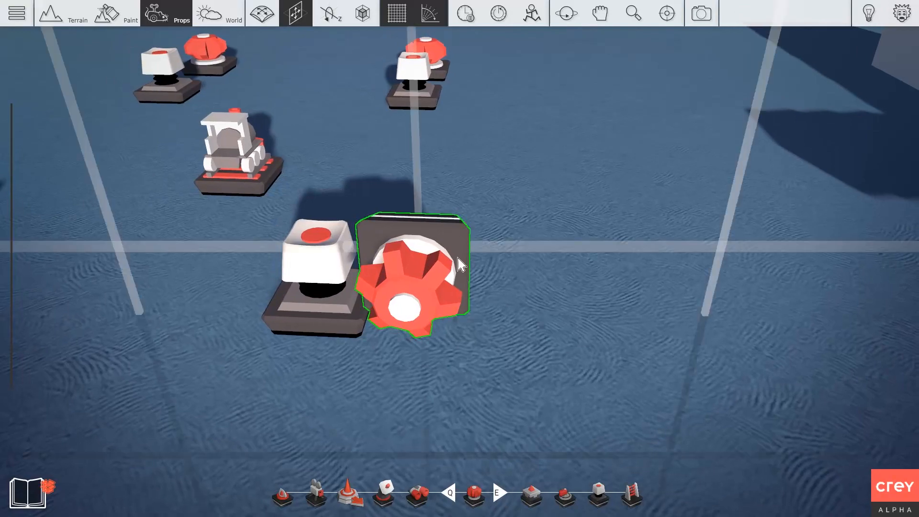
click(460, 255)
click(387, 195)
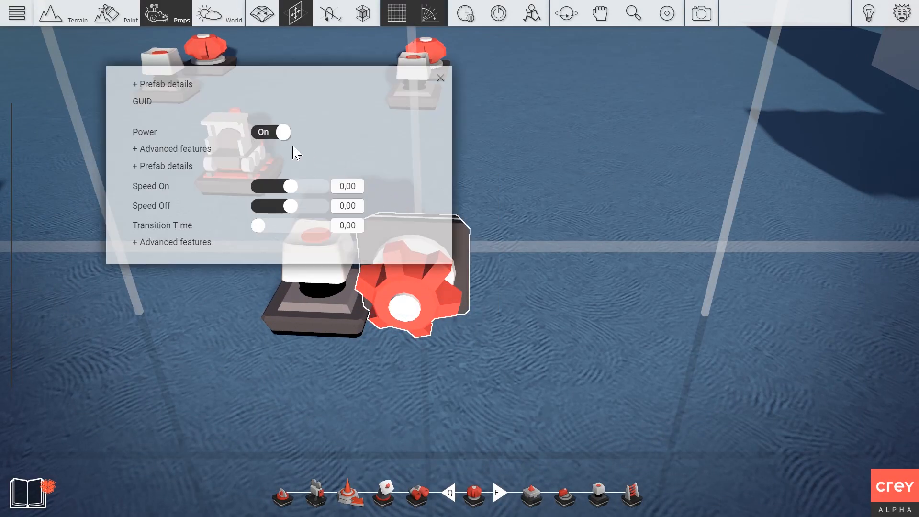
click(307, 187)
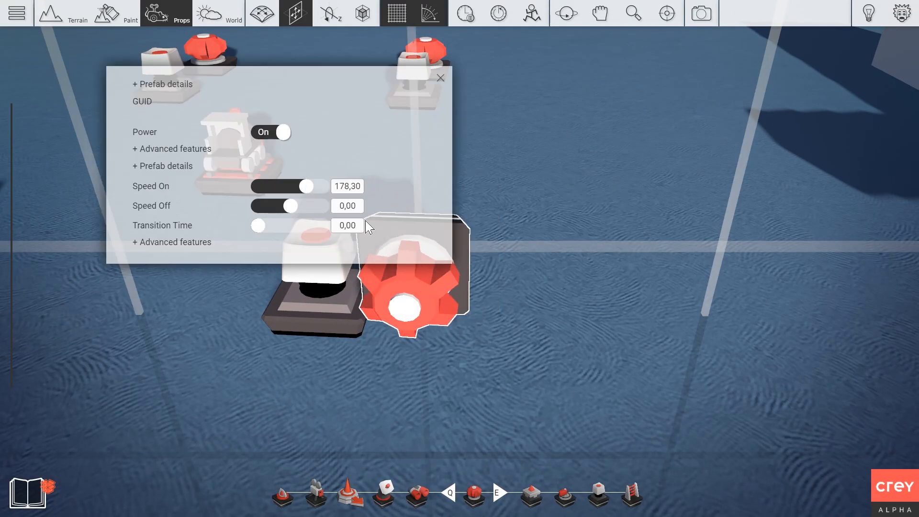
click(440, 78)
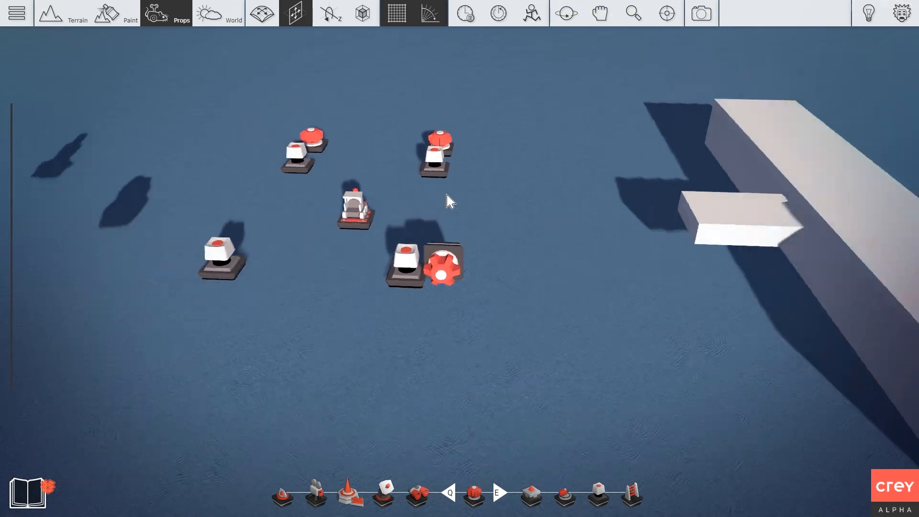
Power the red gear from the right button trigger and assign that button the Right key.
scroll(447, 201, down, 3)
click(432, 261)
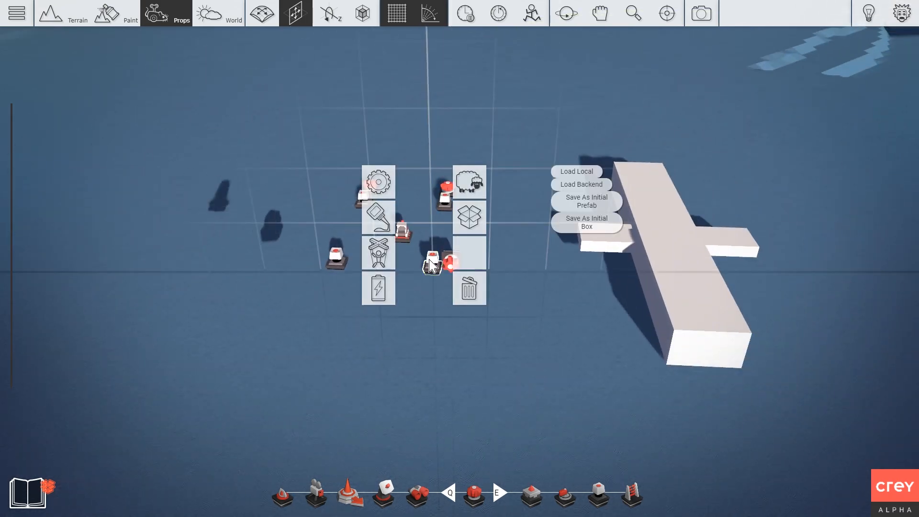
click(383, 293)
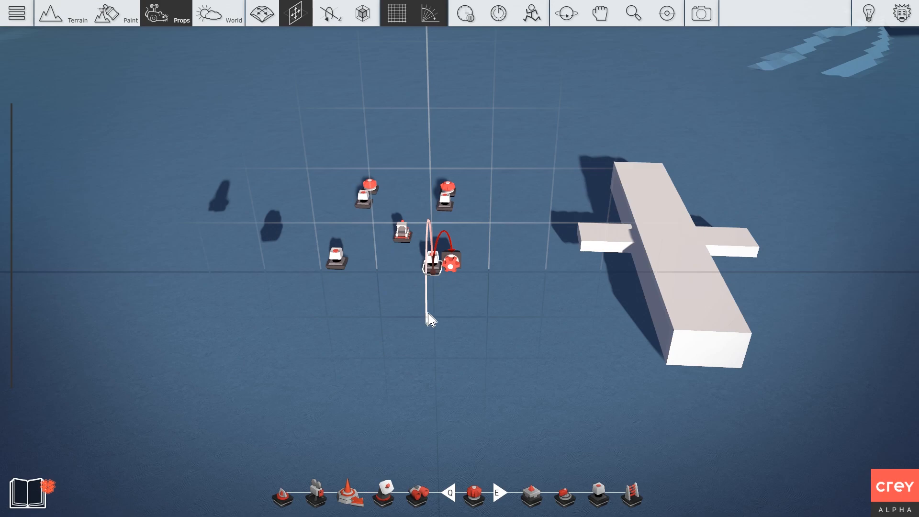
click(432, 261)
double_click(385, 201)
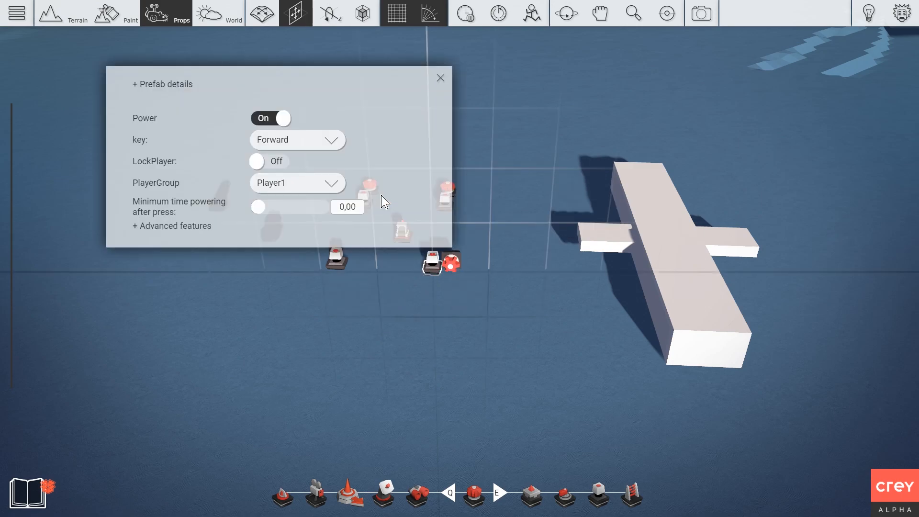
click(324, 146)
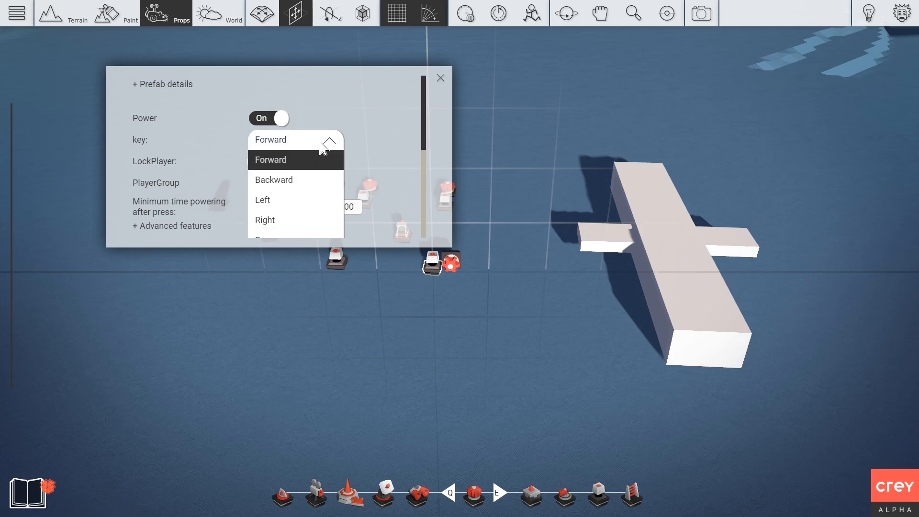
click(267, 220)
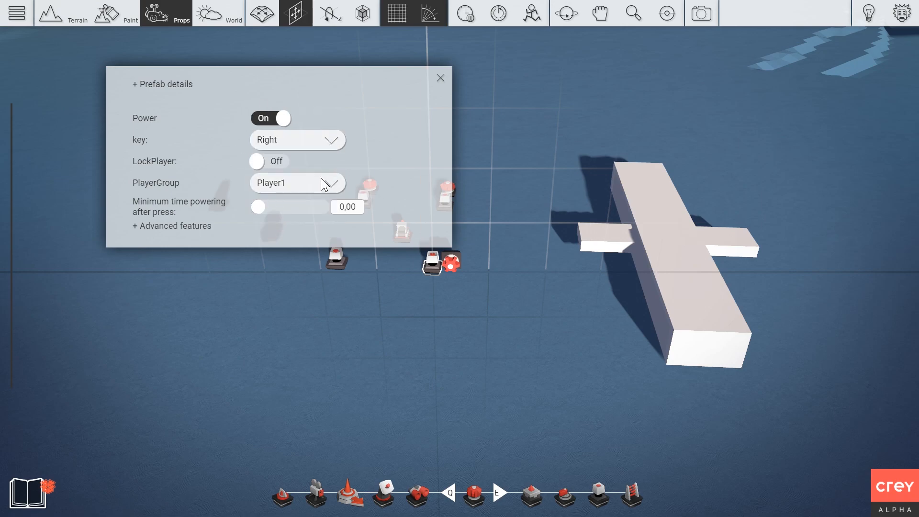
click(440, 78)
Assign the Left key to the other button trigger.
right_click(338, 262)
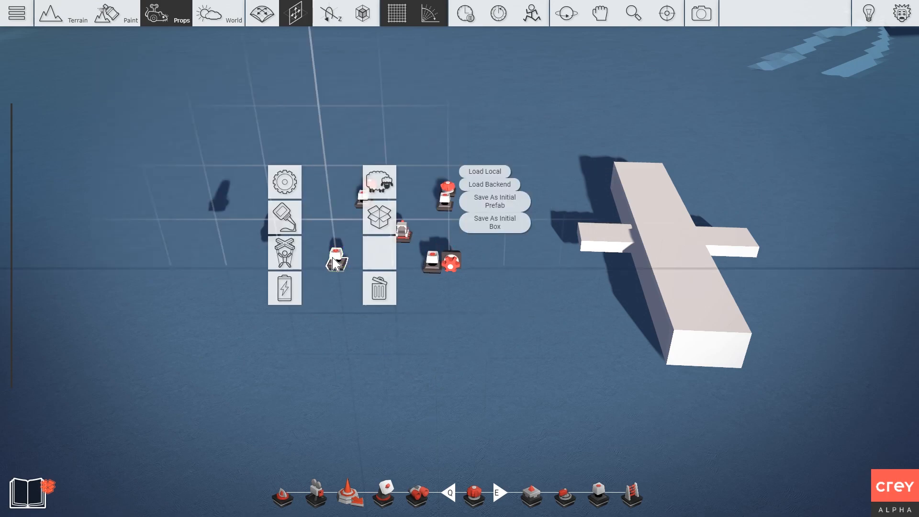
double_click(297, 193)
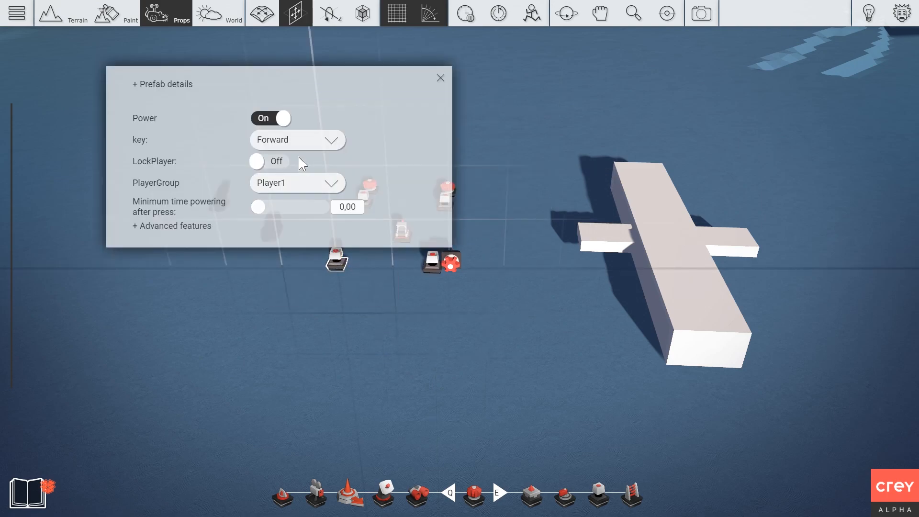
click(302, 141)
click(273, 201)
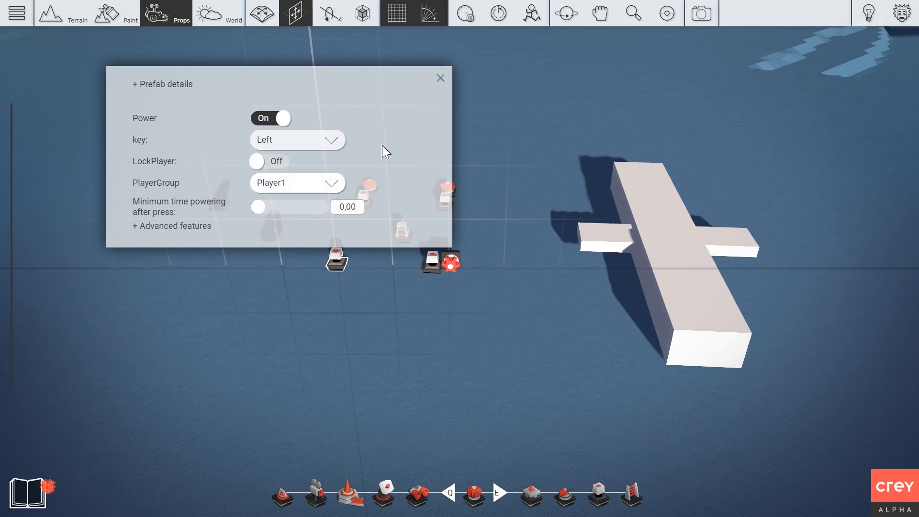
click(440, 78)
scroll(519, 236, up, 3)
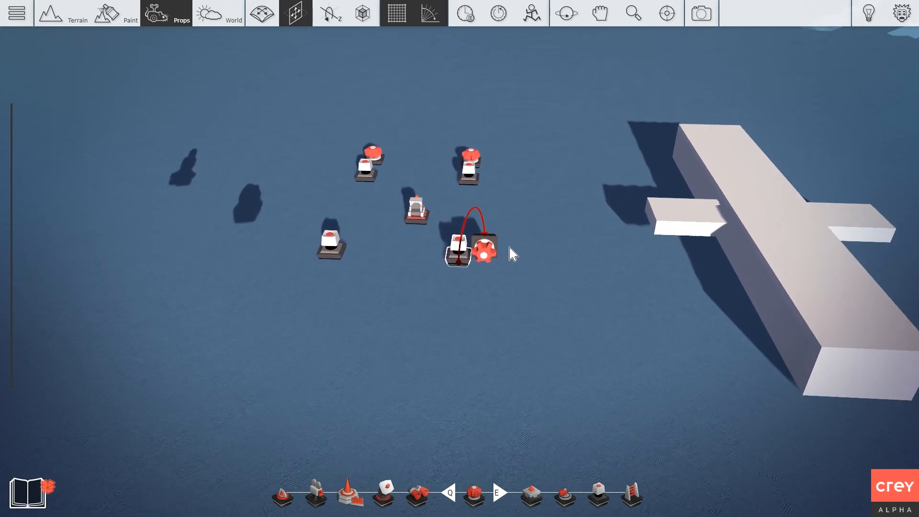
Place a copy of the rotator beside the left button.
key(1)
ctrl+drag(493, 252, 431, 279)
key(ctrl+z)
ctrl+drag(483, 255, 396, 245)
key(a)
key(2)
key(2)
key(2)
key(2)
key(2)
key(2)
key(2)
key(2)
scroll(412, 216, up, 3)
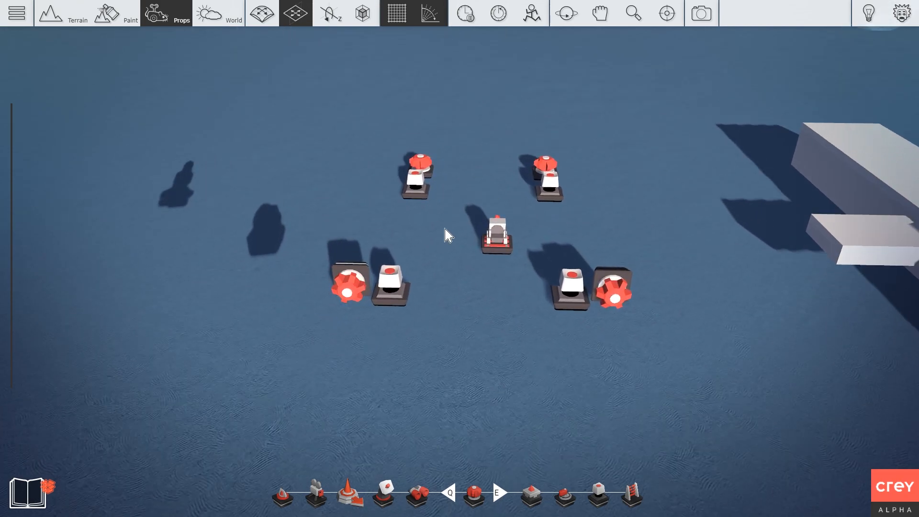
scroll(407, 244, down, 1)
Review both rotators' Speed On settings, changing one from 178,30 to -17.
right_click(353, 268)
double_click(308, 213)
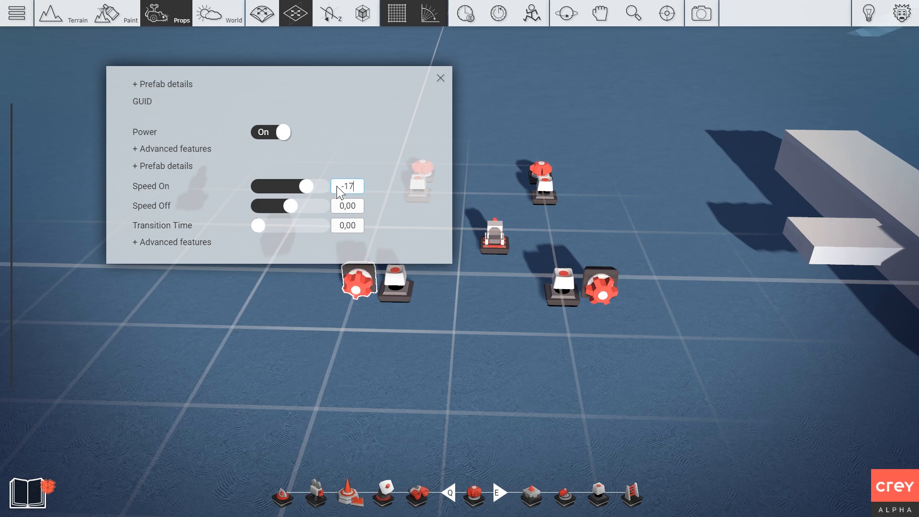
click(440, 77)
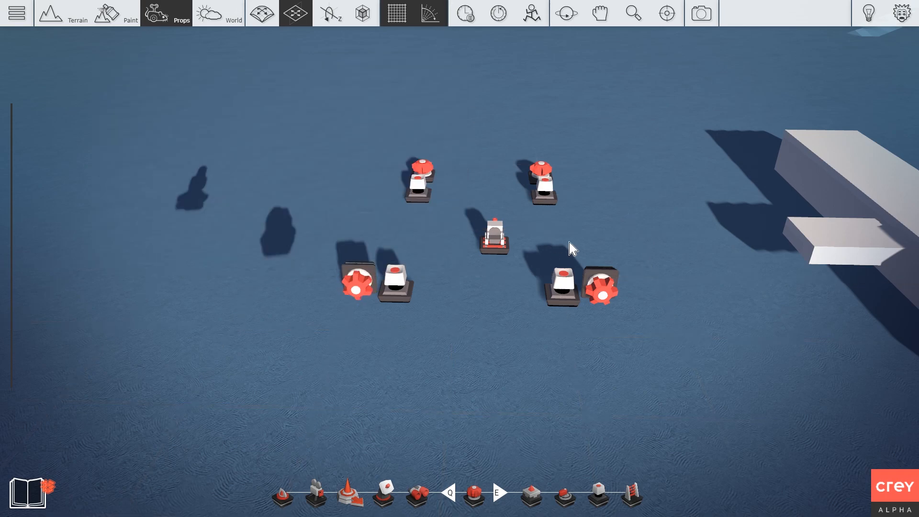
right_click(600, 286)
double_click(549, 208)
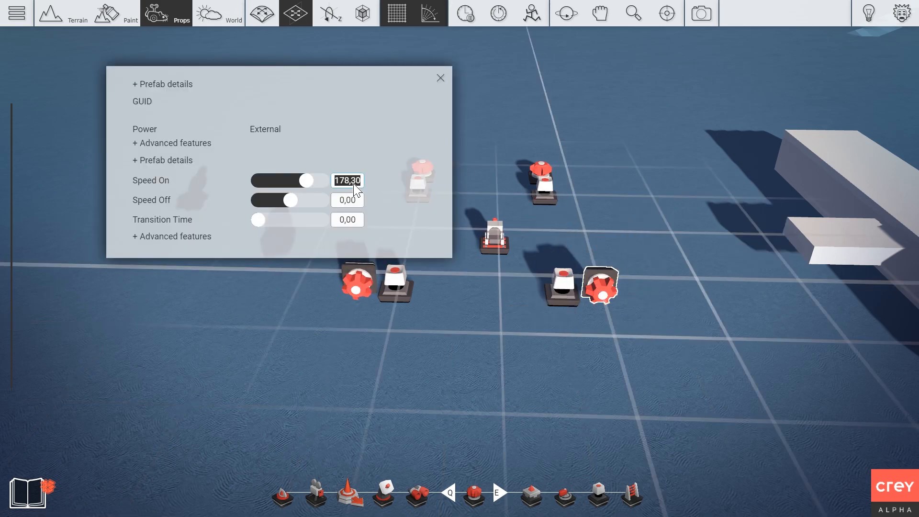
key(Escape)
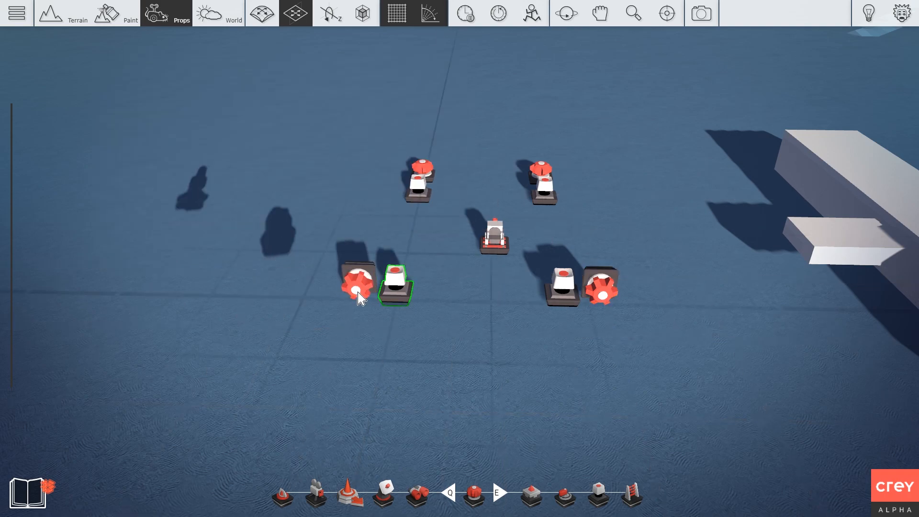
Wire power from the left button to the left rotator.
right_click(400, 287)
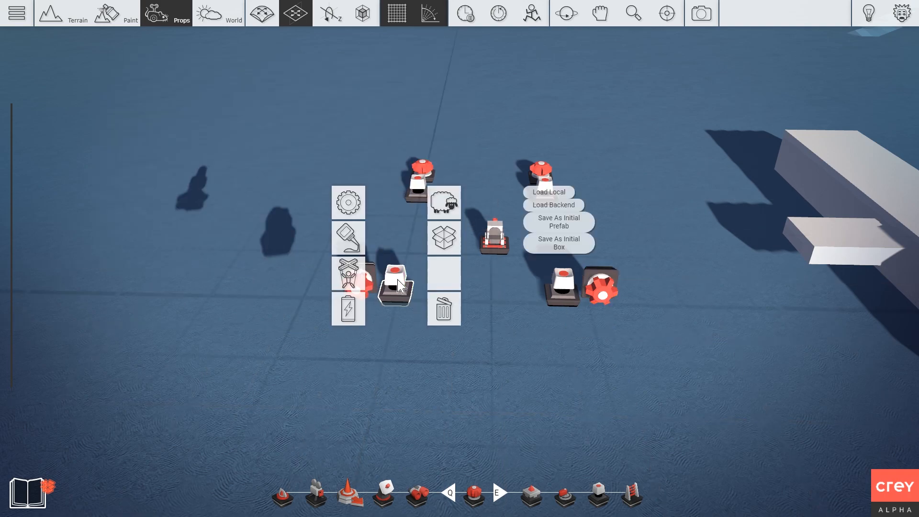
click(358, 314)
click(353, 281)
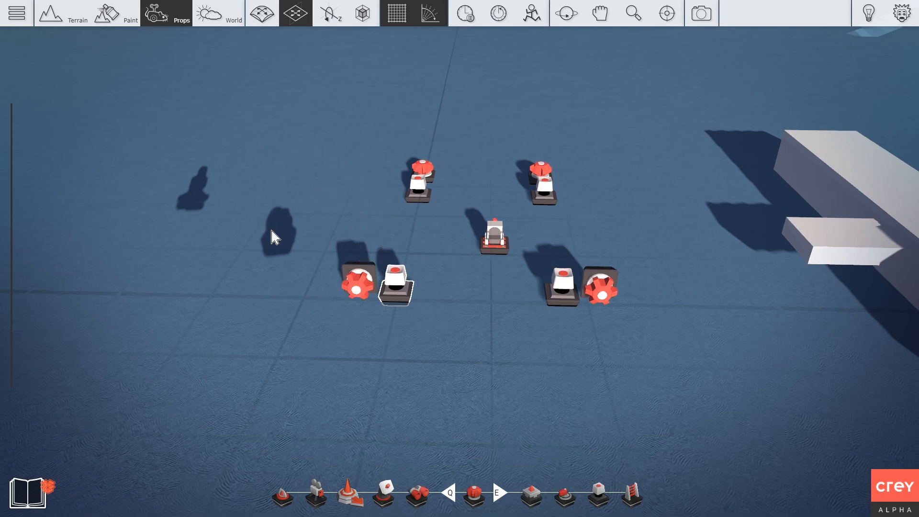
right_click(271, 231)
scroll(271, 231, down, 4)
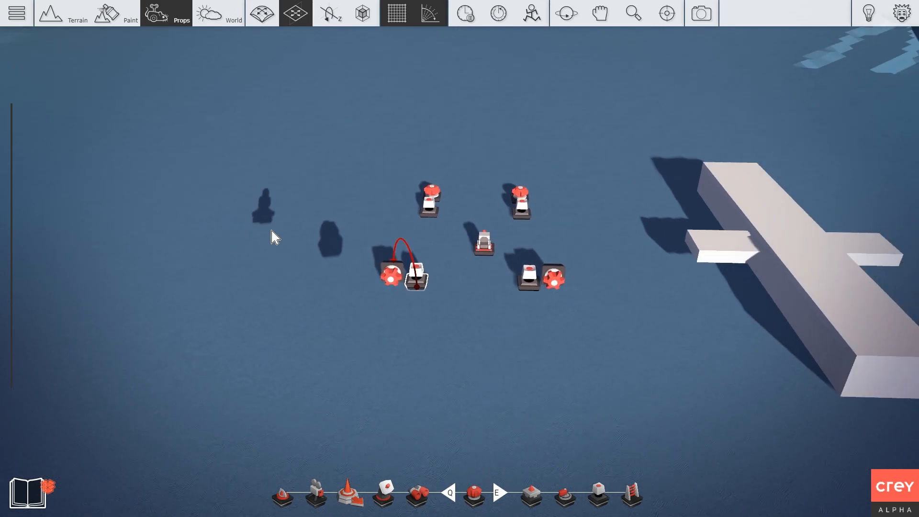
Link the lower-right rotator to the plane body with Target and Glue connections.
key(d)
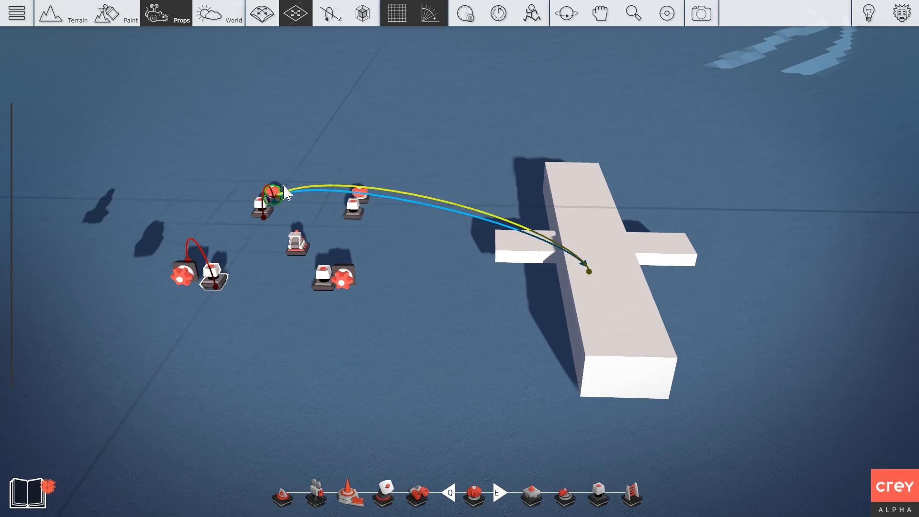
right_click(342, 274)
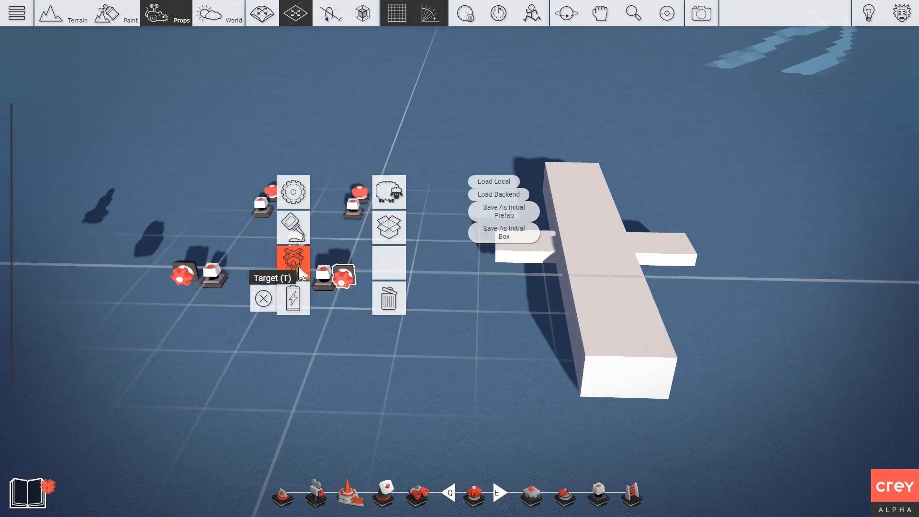
click(300, 274)
click(613, 259)
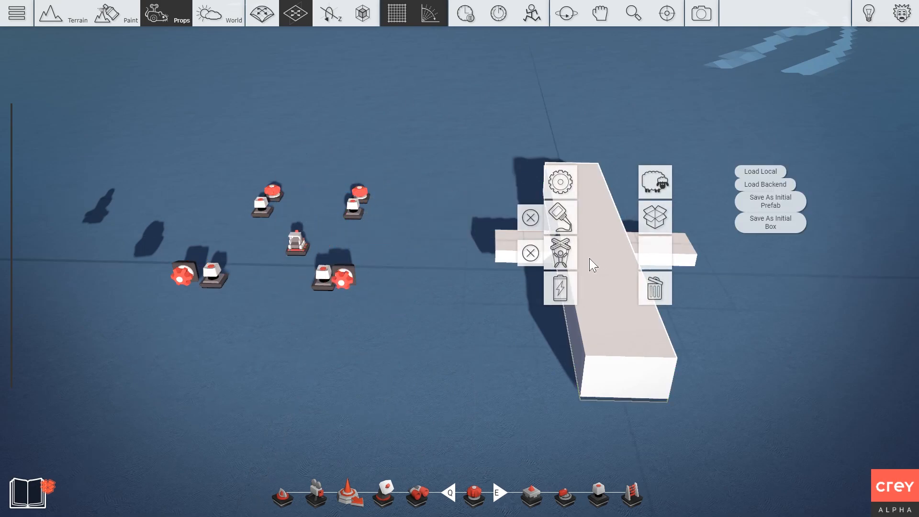
click(559, 218)
click(346, 279)
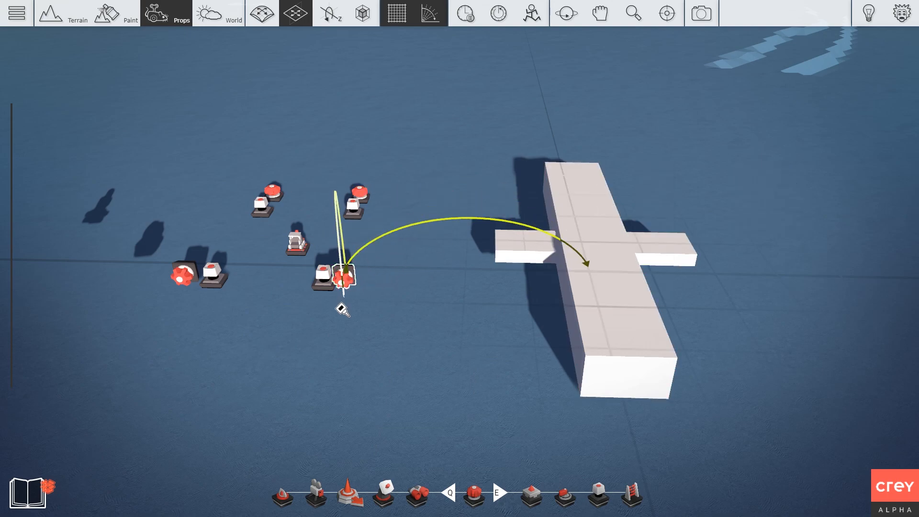
Target and glue the left rotator to the plane body as well.
right_click(183, 276)
click(163, 272)
click(587, 264)
click(192, 280)
right_click(191, 280)
click(160, 235)
click(578, 247)
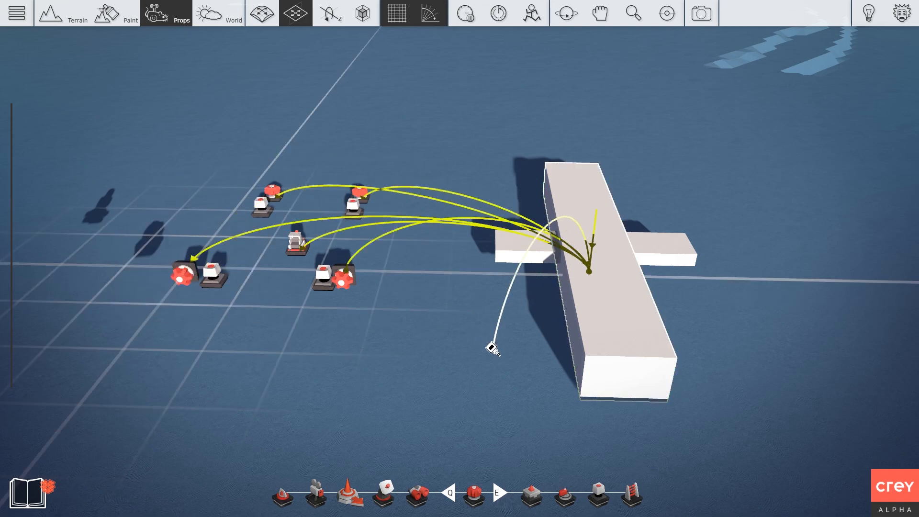
Play-test the level briefly, then return to editing with physics frozen.
click(465, 14)
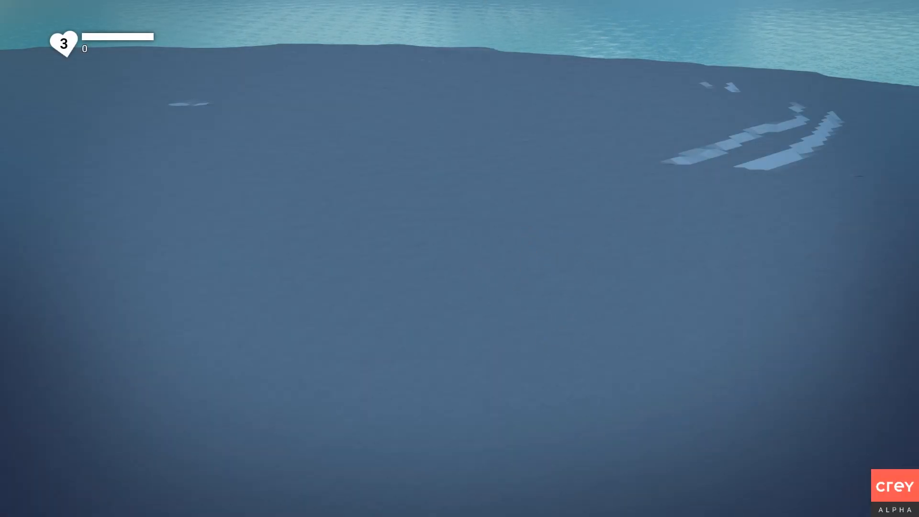
key(Escape)
right_drag(422, 262, 517, 271)
key(w)
key(d)
click(475, 17)
right_drag(455, 192, 268, 283)
key(d)
key(w)
Remove the existing target and glue connections from both rotators.
right_click(462, 293)
click(381, 290)
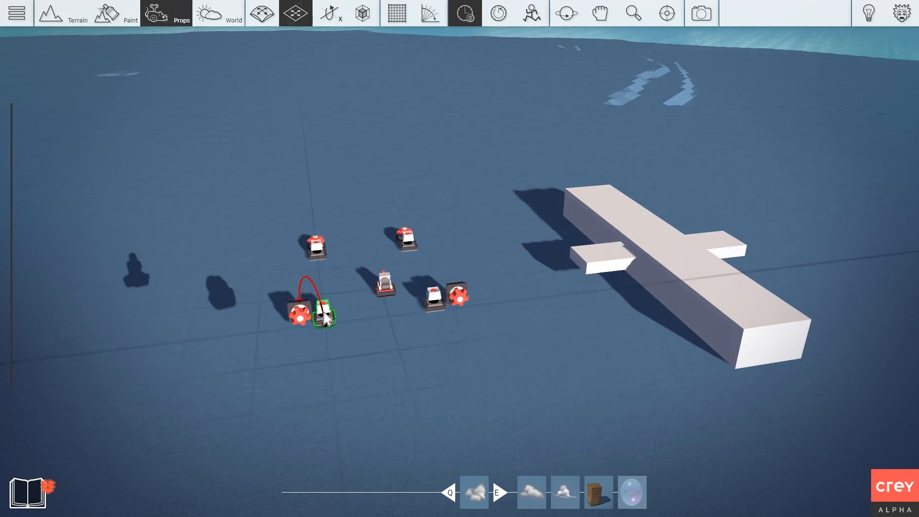
right_click(298, 312)
click(245, 309)
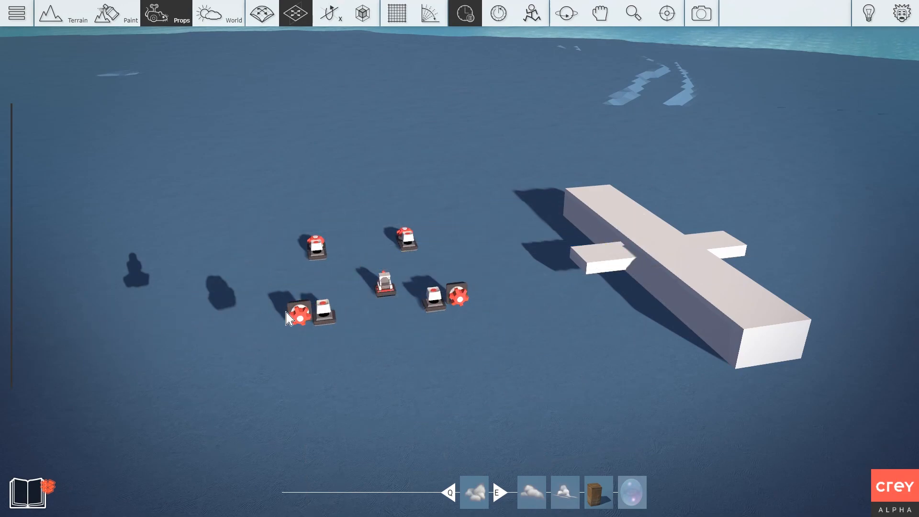
right_click(458, 299)
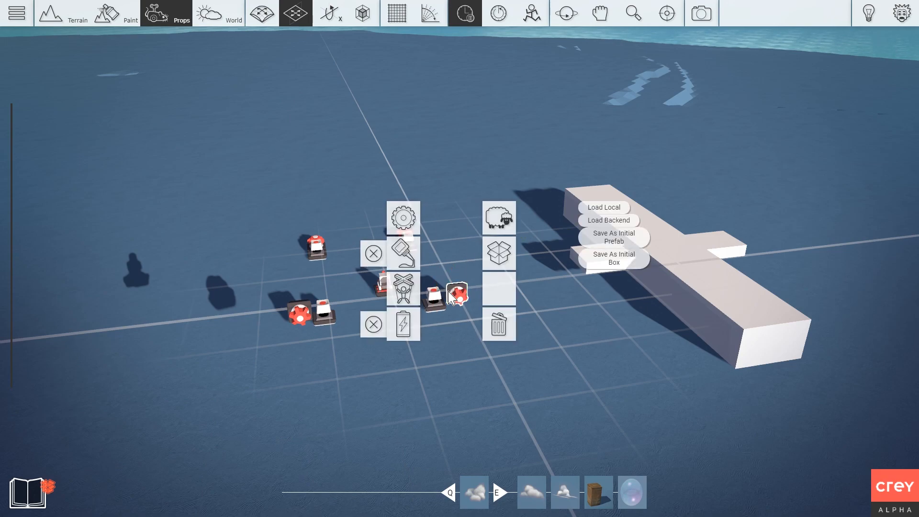
right_click(290, 310)
click(210, 279)
Set the plane body as the target of the right and left rotators.
key(d)
right_click(367, 301)
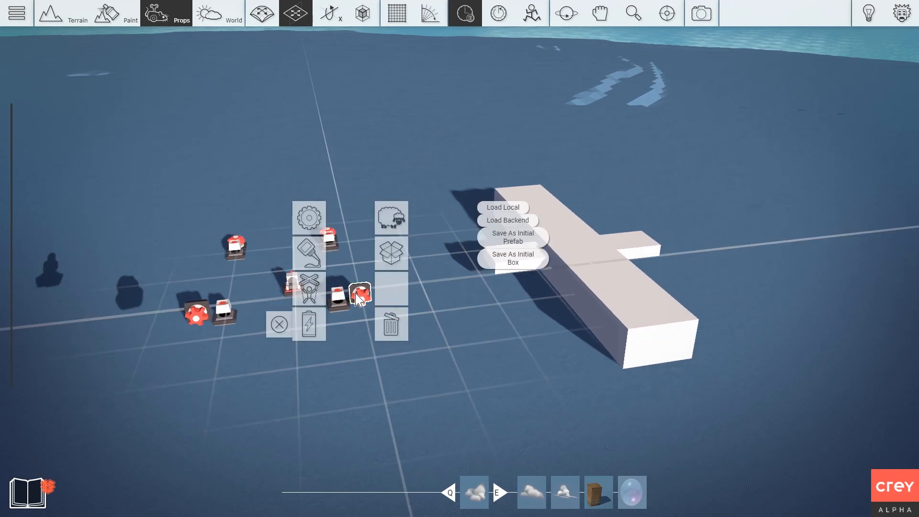
click(305, 292)
click(599, 267)
right_click(196, 312)
key(t)
right_drag(533, 331, 527, 299)
click(575, 295)
Glue both rotators to the plane body, then reset the scene and play-test again.
right_click(367, 324)
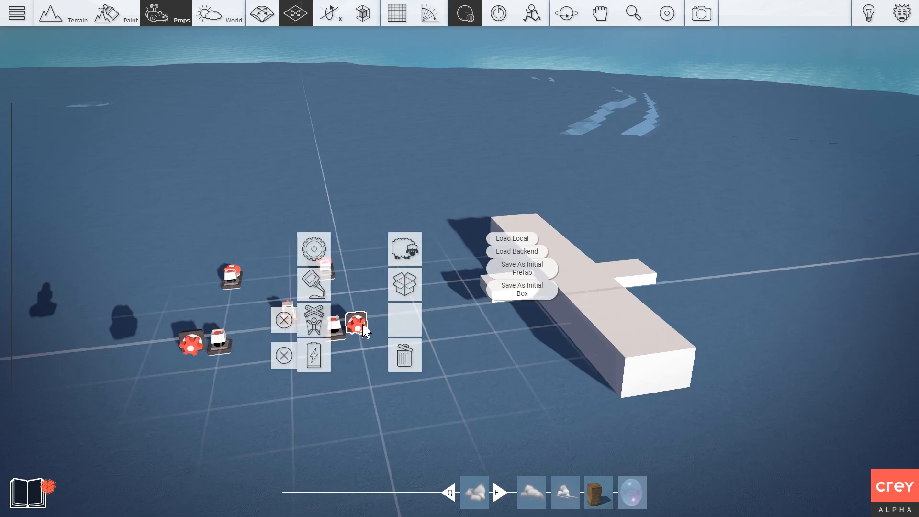
click(312, 283)
click(576, 319)
right_click(451, 359)
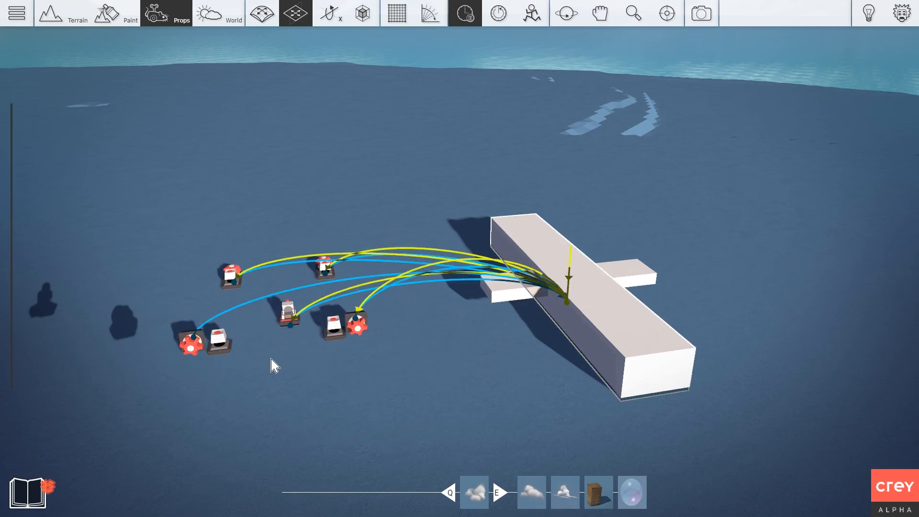
right_click(193, 342)
click(156, 309)
click(570, 347)
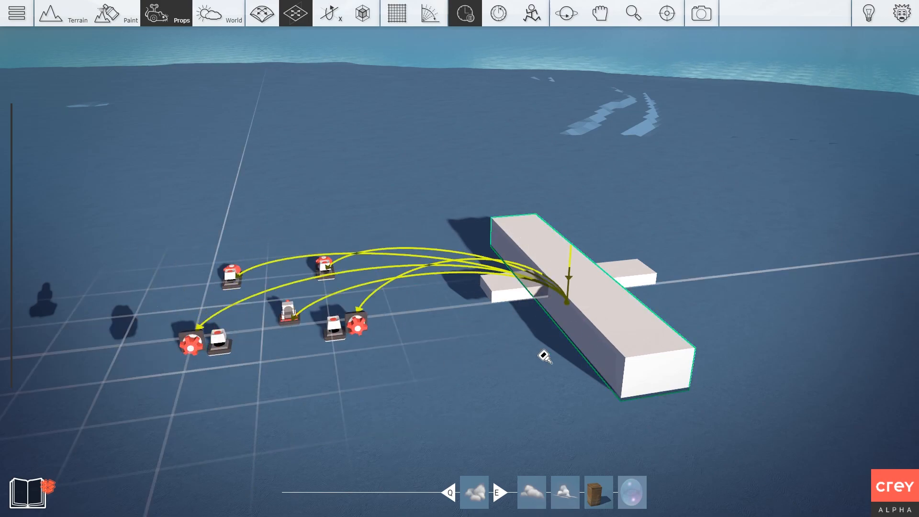
click(494, 15)
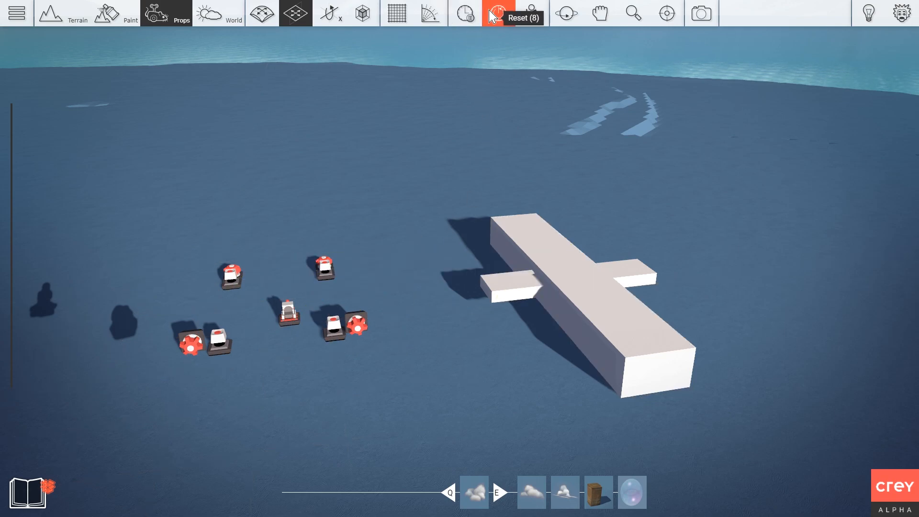
key(Tab)
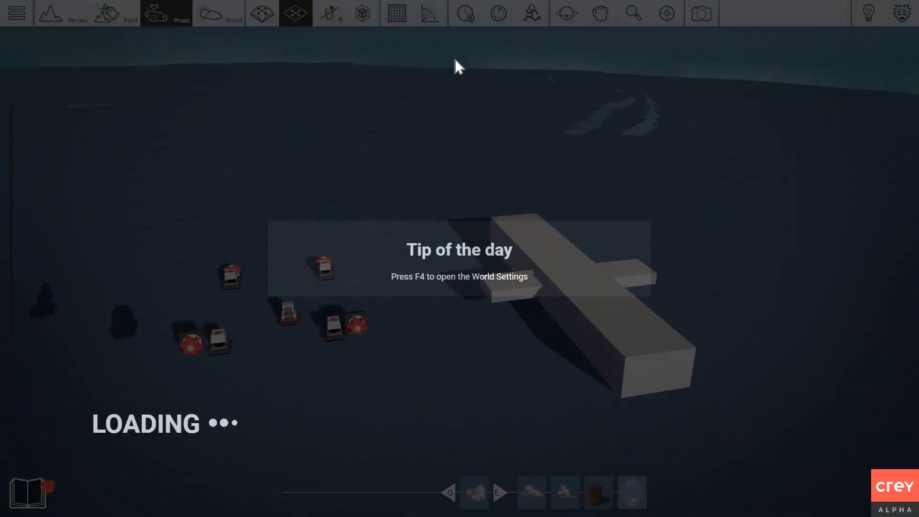
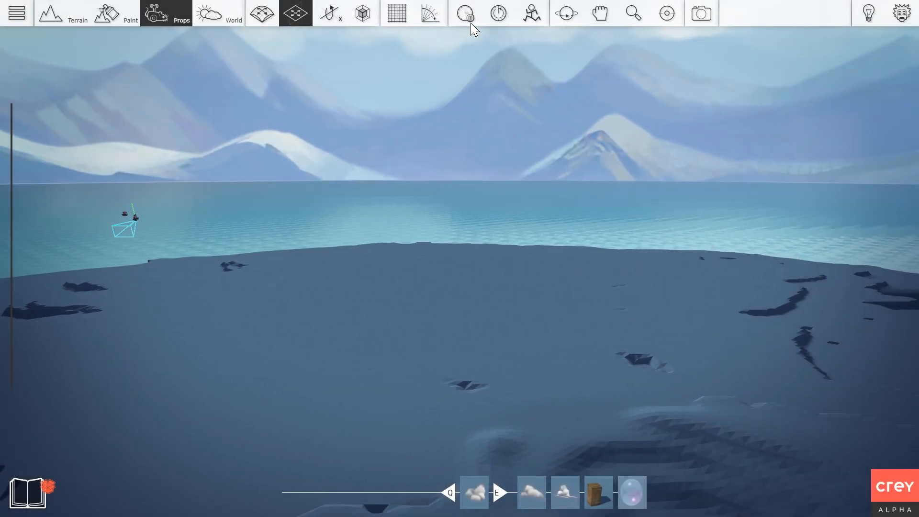
Fly the camera over to the white plane block and the red-and-white props beside it.
right_drag(515, 62, 533, 140)
key(w)
key(d)
key(w)
key(d)
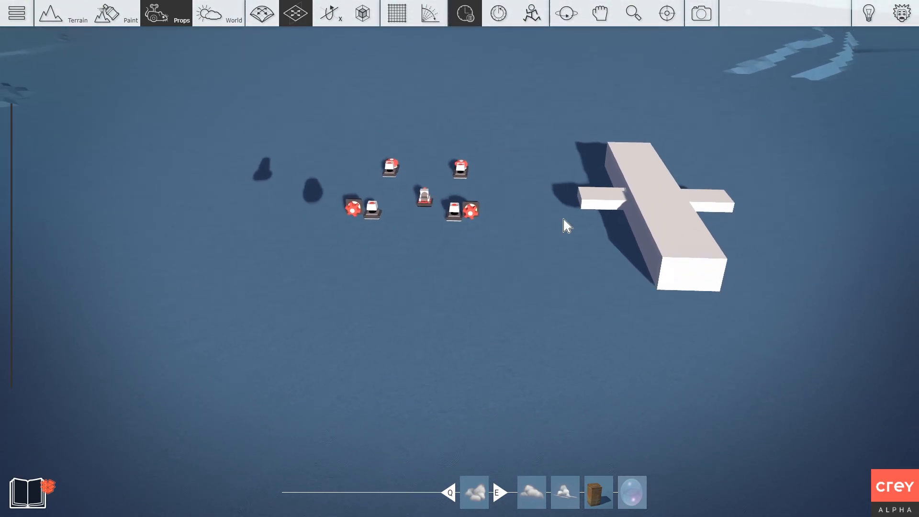
key(d)
Tilt the plane block slightly with the rotate tool, then pull the view back over the props.
key(r)
key(r)
mouse_move(599, 236)
mouse_down()
mouse_move(601, 306)
mouse_move(599, 243)
mouse_up()
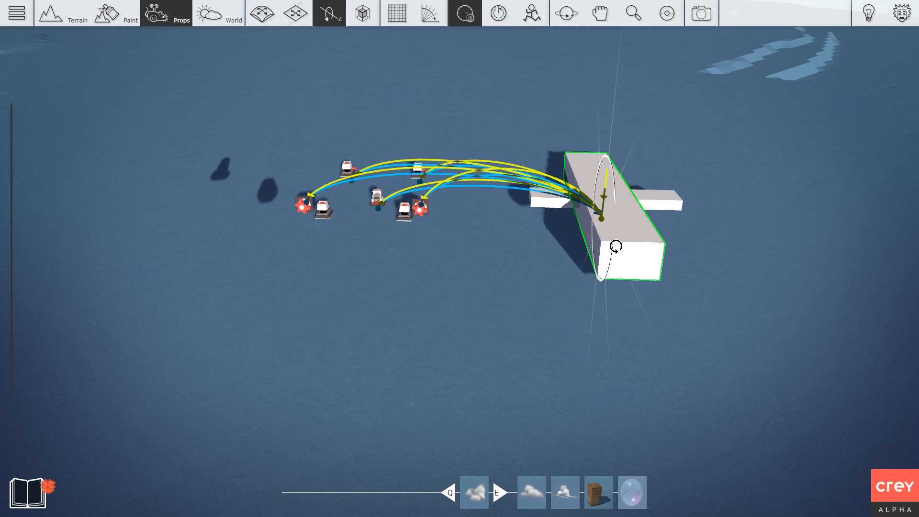
right_drag(302, 317, 312, 315)
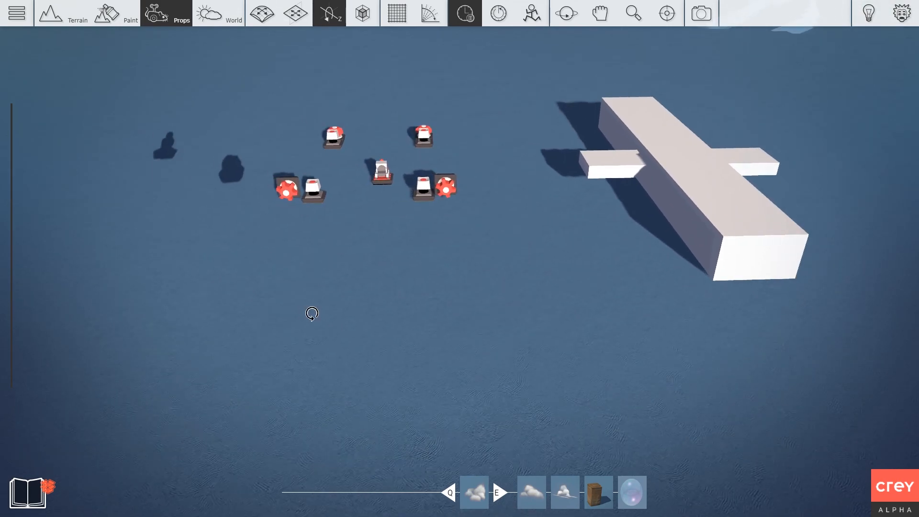
key(Tab)
Pick the button prop from the Gameplay category and place it below the left props.
click(174, 68)
click(181, 86)
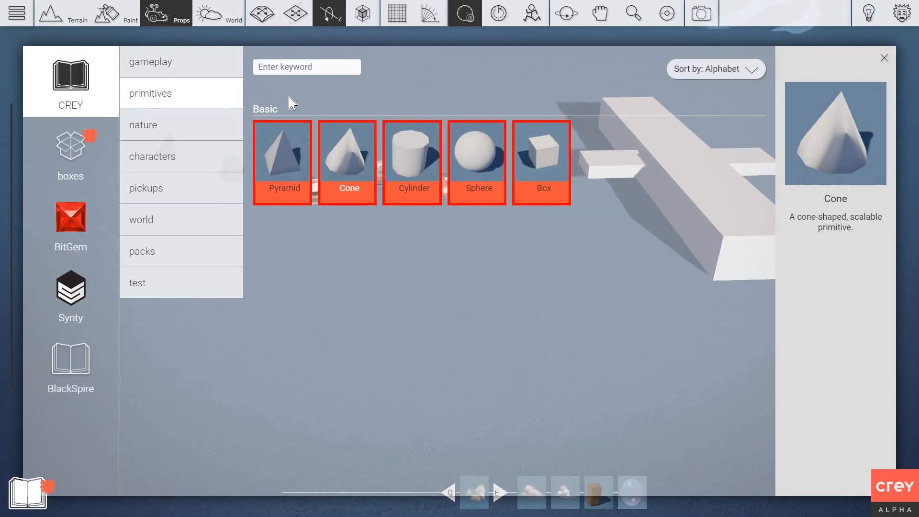
click(184, 66)
click(357, 287)
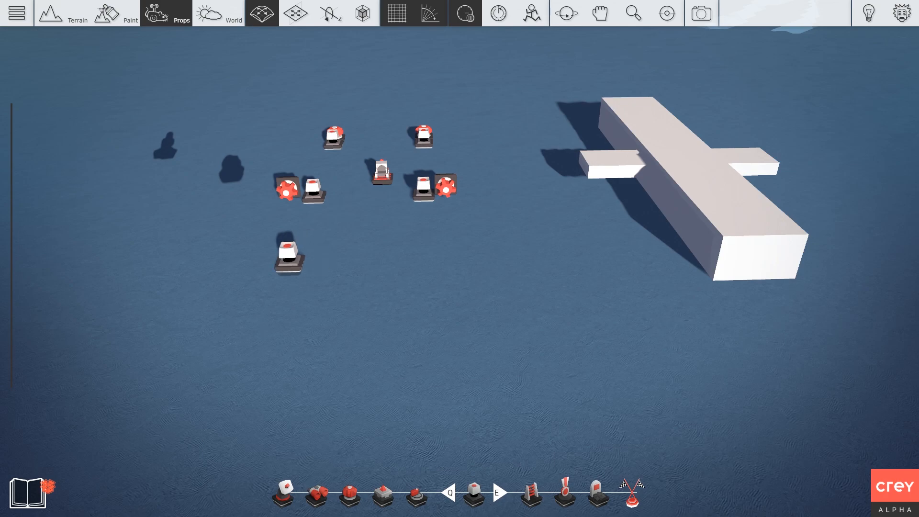
click(289, 258)
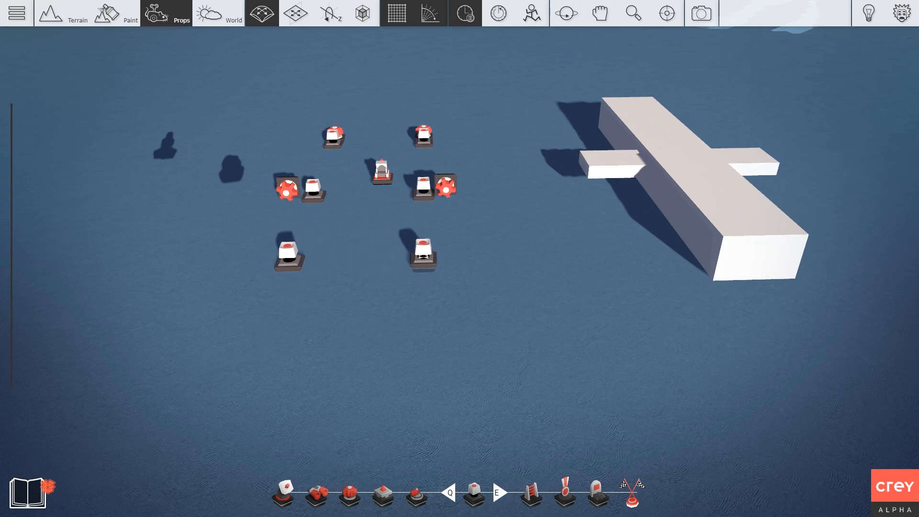
Switch to the red motor gear, turn it sideways, and place one beside the right new button.
click(446, 194)
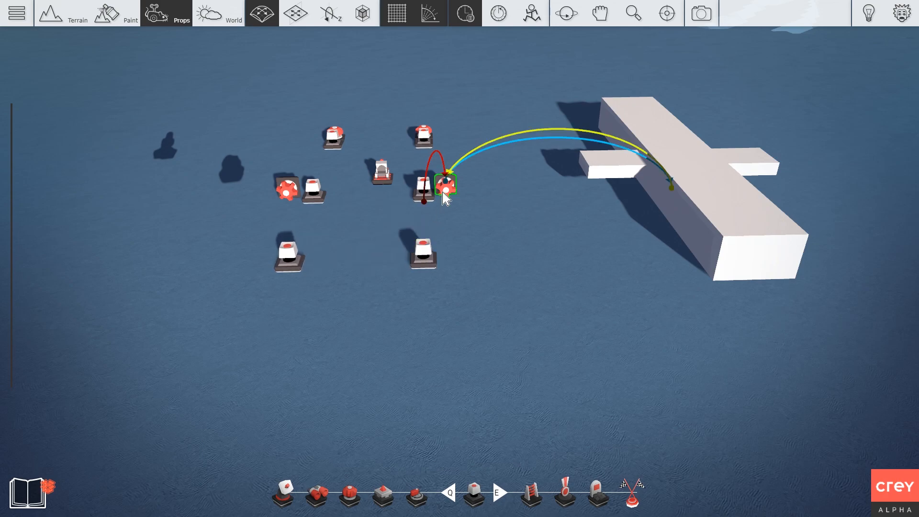
click(436, 367)
key(q)
key(q)
key(q)
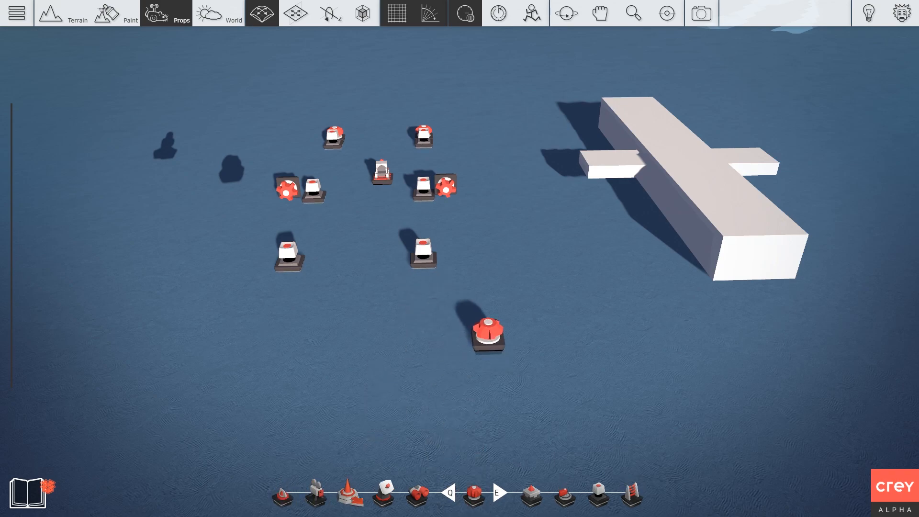
key(r)
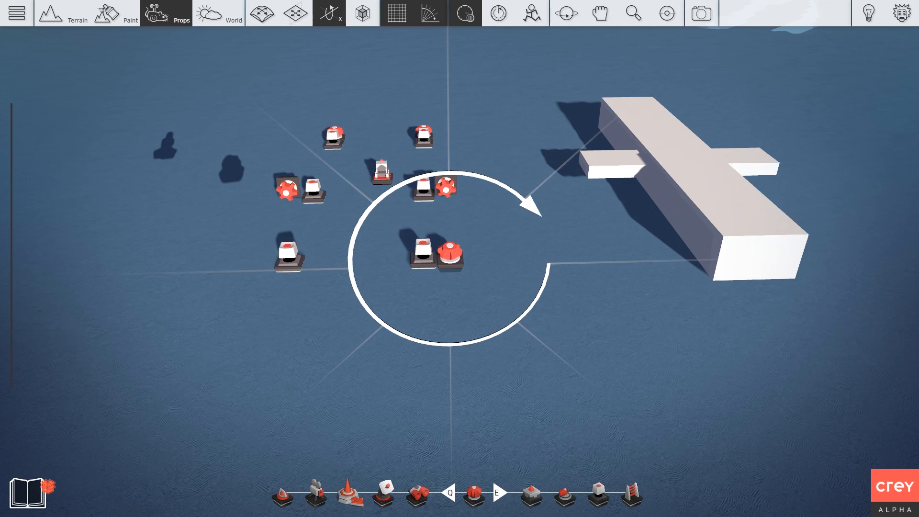
key(2)
key(2)
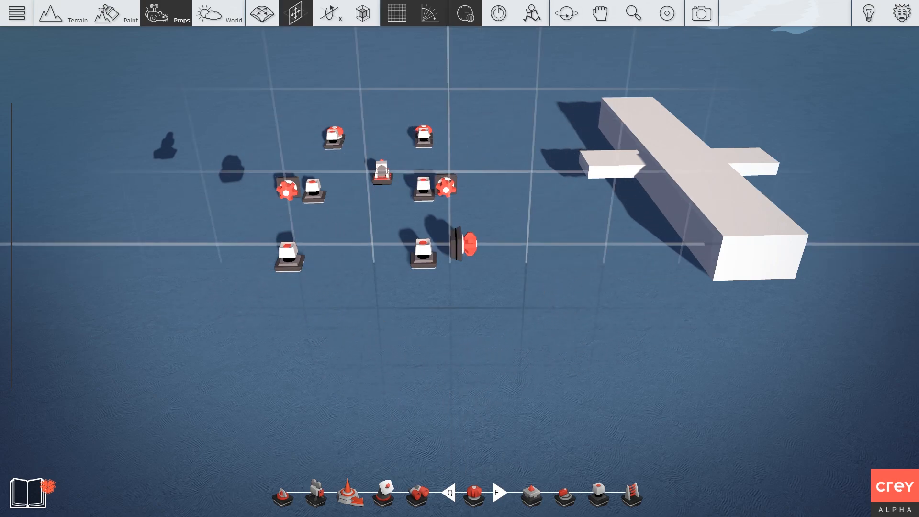
click(465, 245)
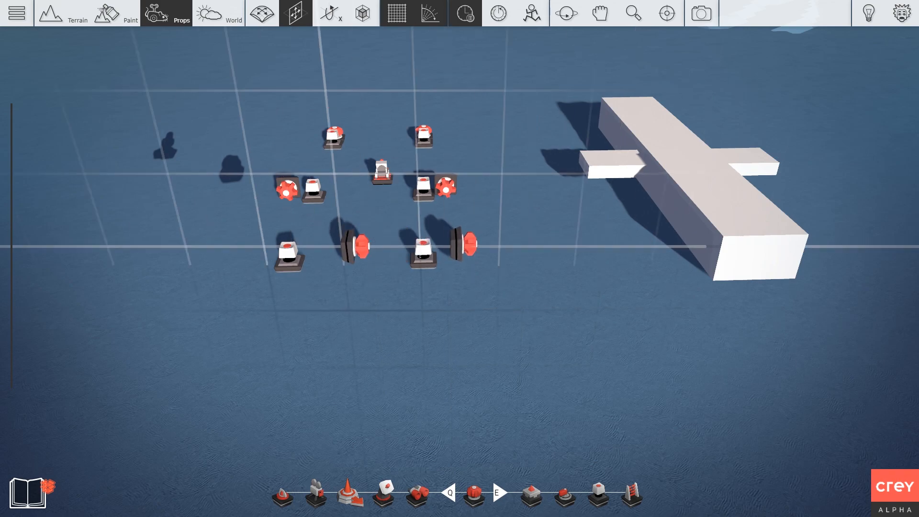
Place a second sideways gear beside the left new button and stop placing gears.
click(247, 249)
key(Escape)
middle_drag(308, 297, 362, 278)
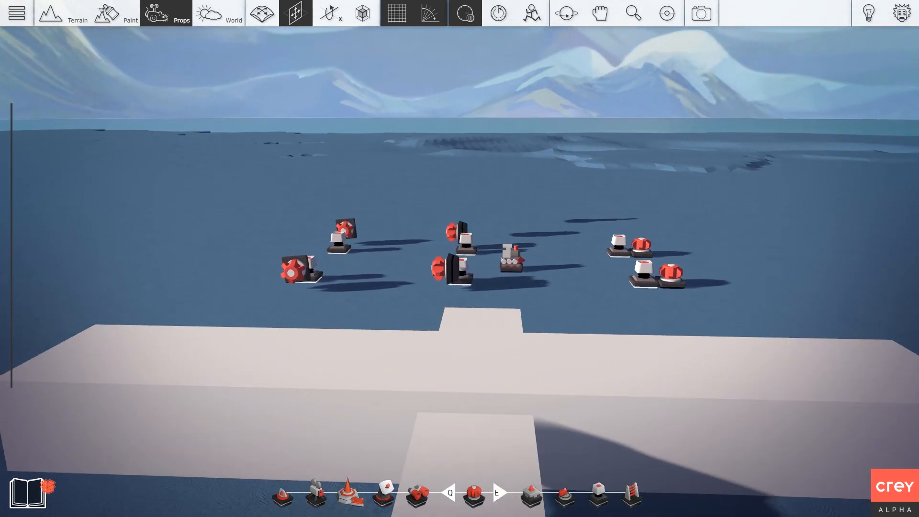
key(a)
Swing the plane block around on the rotation axes and return it to level.
key(3)
key(3)
drag(378, 352, 355, 420)
key(3)
drag(368, 383, 408, 329)
key(w)
Open the right sideways gear's settings to enter 45 as its Speed On.
key(w)
right_drag(409, 211, 460, 301)
key(space)
key(w)
key(2)
right_click(405, 298)
double_click(351, 244)
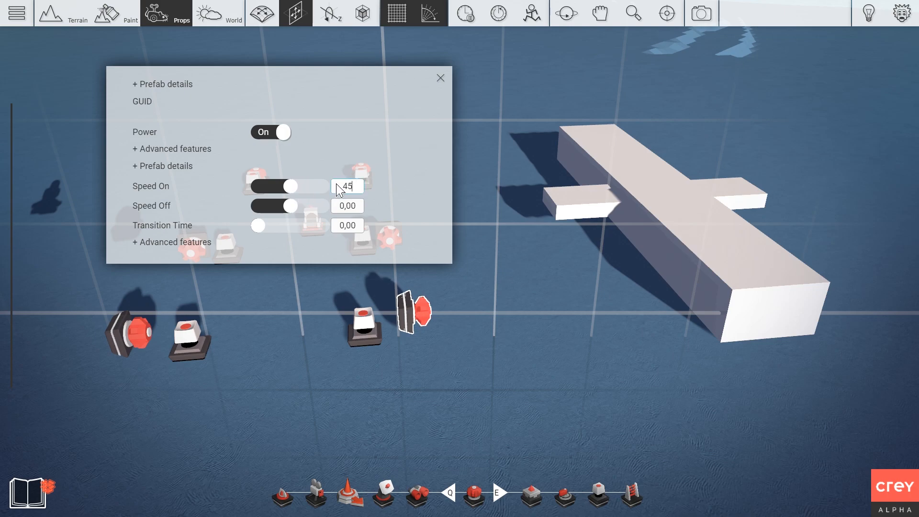
Set the left sideways gear's Speed On to -45.
click(440, 79)
right_click(136, 330)
click(157, 283)
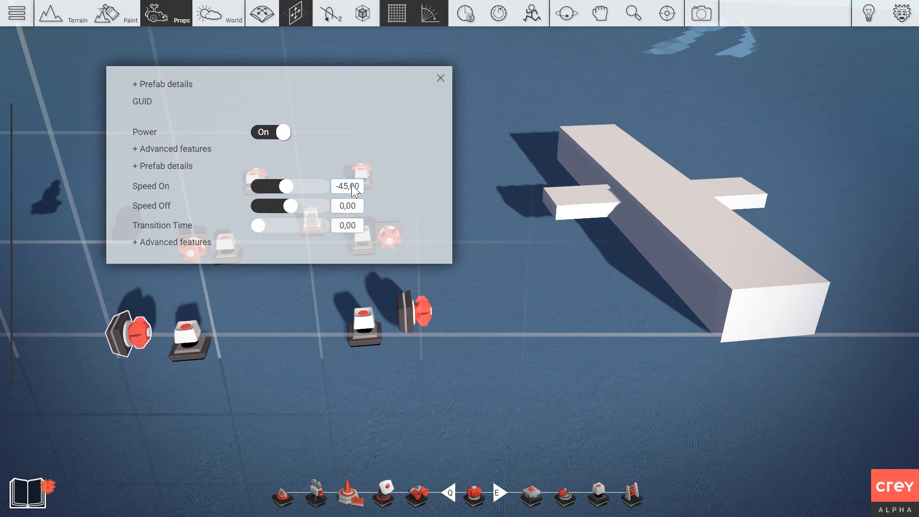
click(437, 80)
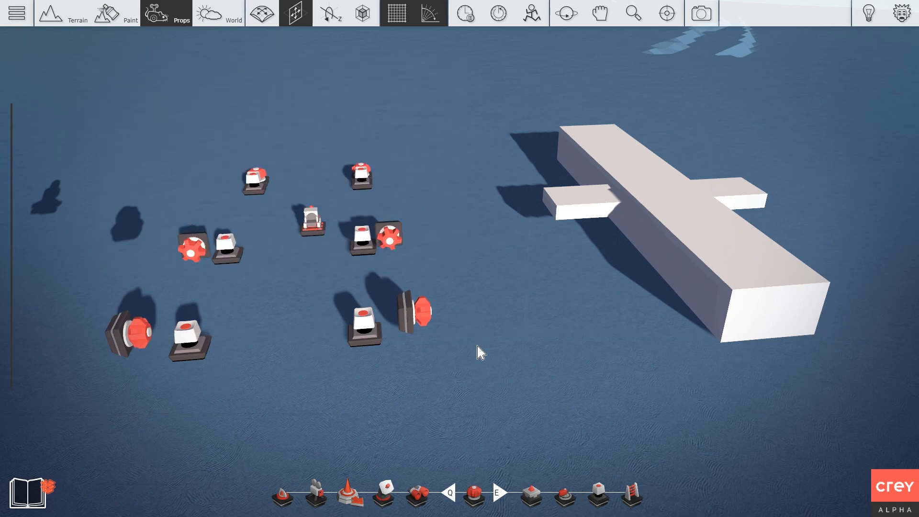
scroll(478, 346, down, 3)
scroll(477, 345, up, 2)
key(d)
Link each new button's Power to its neighbouring sideways gear.
click(331, 320)
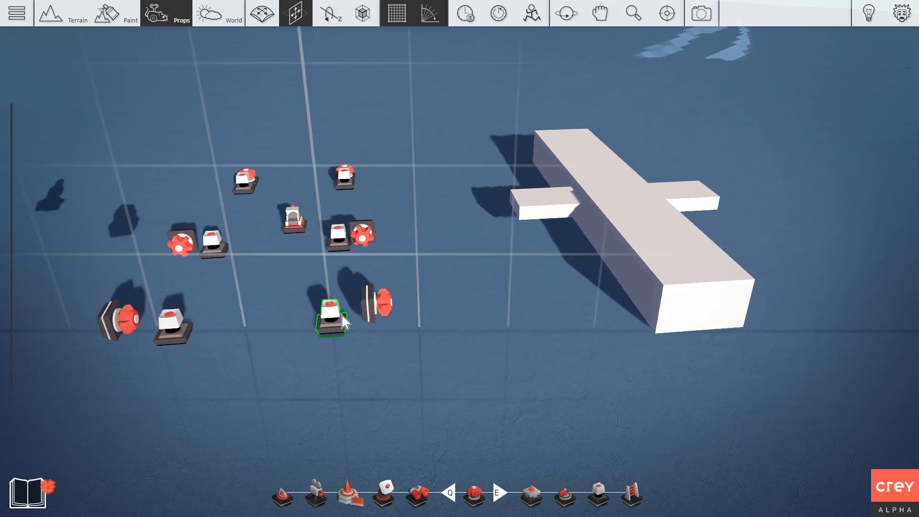
right_click(330, 320)
click(293, 350)
click(372, 303)
click(172, 330)
right_click(173, 331)
click(154, 354)
click(115, 318)
Keep Forward as the left button's input key.
right_click(185, 335)
click(160, 262)
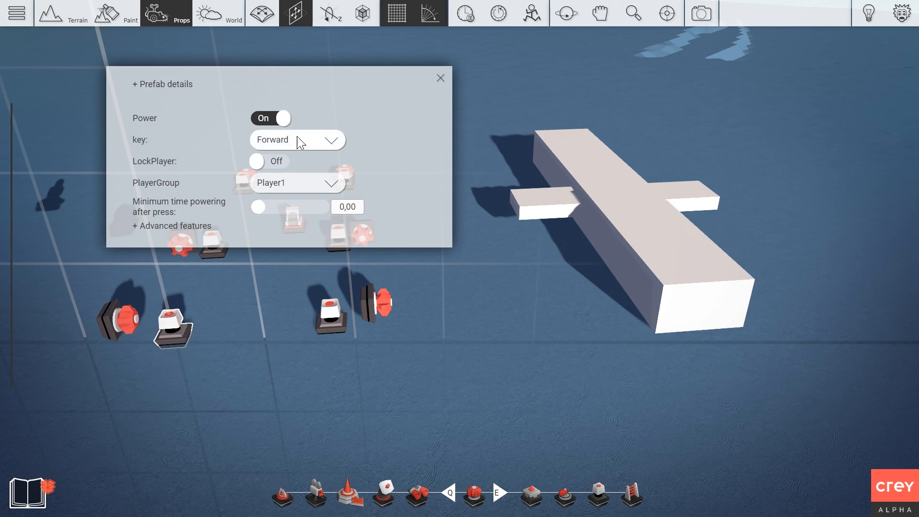
click(300, 142)
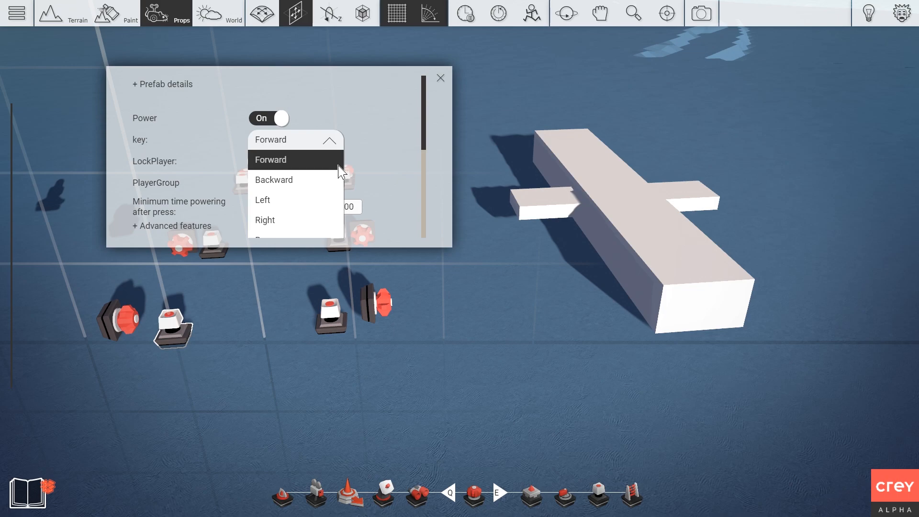
scroll(331, 172, down, 5)
scroll(300, 185, down, 1)
scroll(299, 180, up, 6)
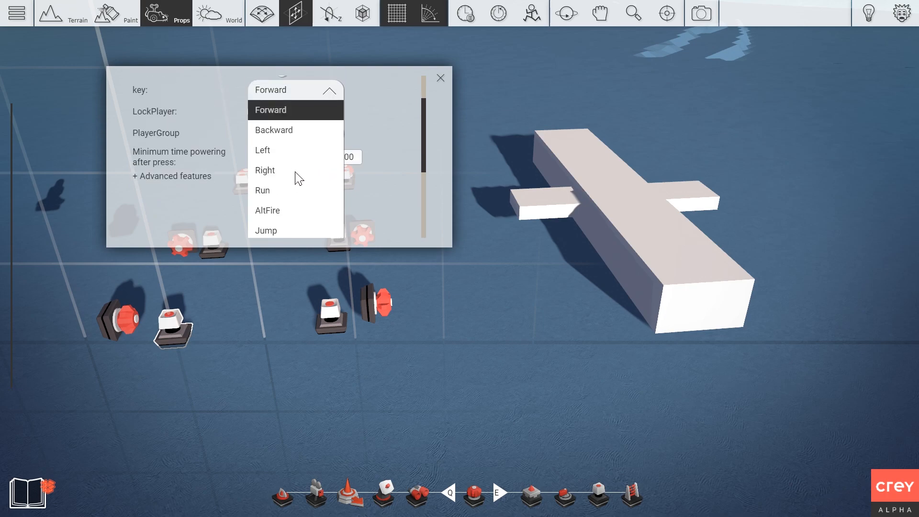
click(283, 115)
click(439, 78)
Bind the second button's input key to Backward.
click(331, 313)
double_click(293, 237)
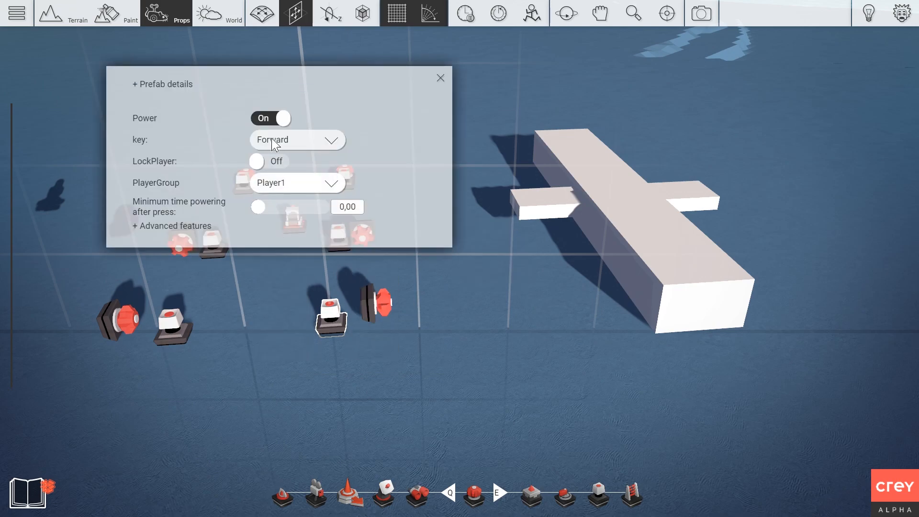
click(310, 142)
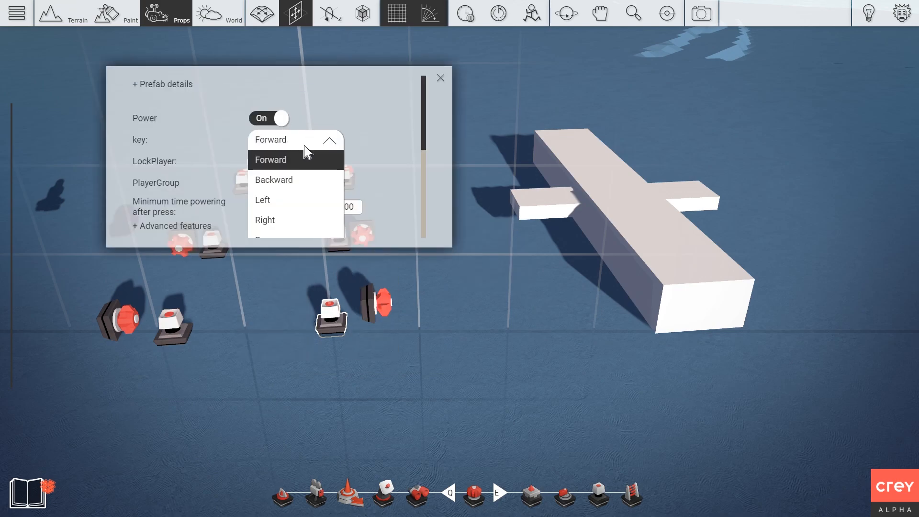
click(293, 181)
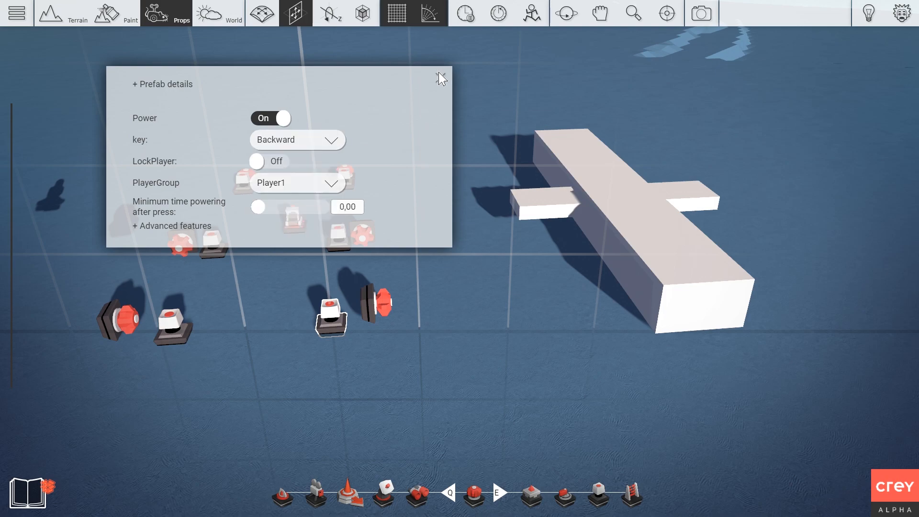
click(441, 78)
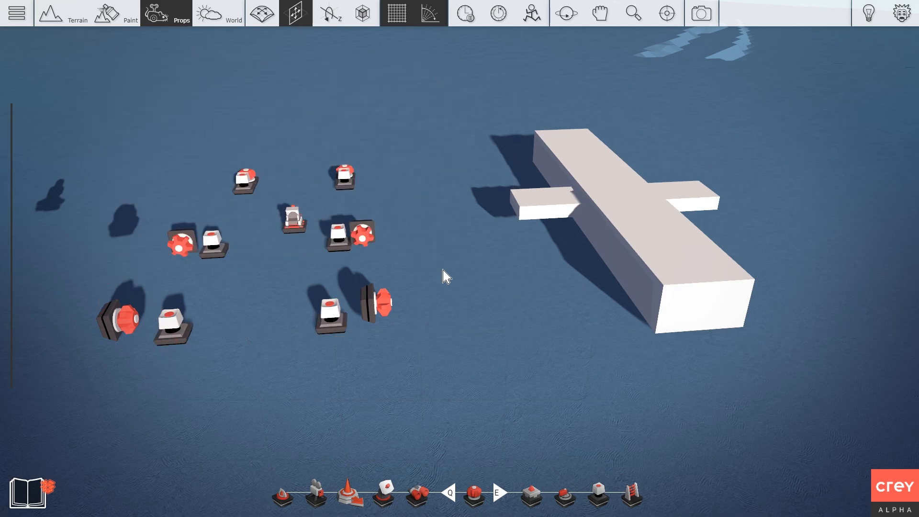
Set the plane as the right sideways gear's target and glue the gear to it.
click(382, 312)
click(383, 313)
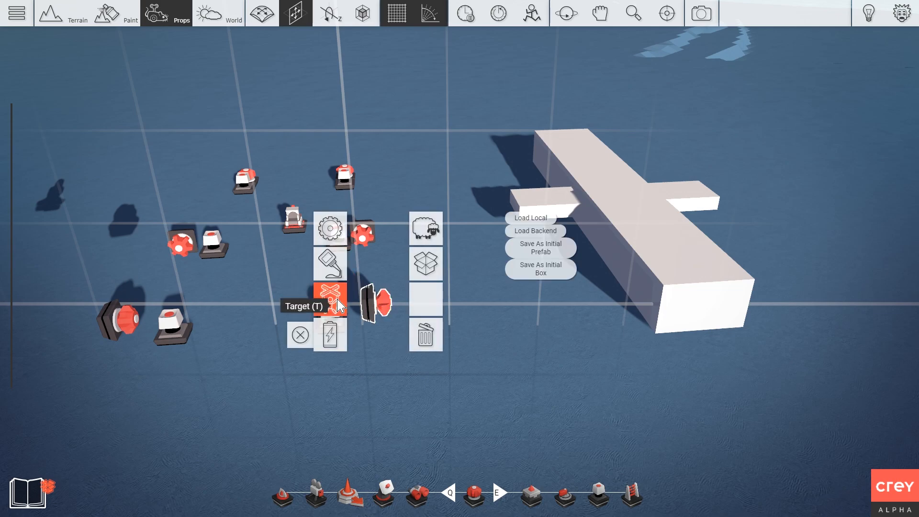
click(330, 294)
click(567, 255)
click(383, 310)
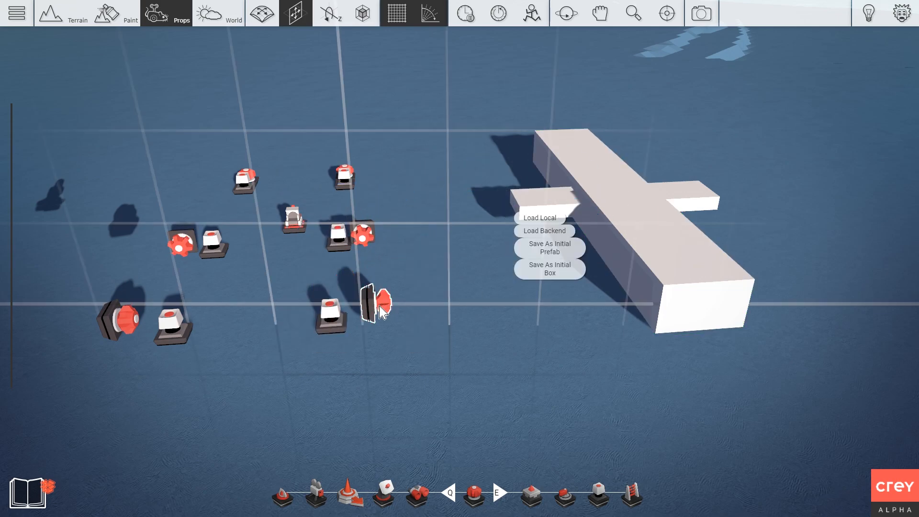
click(338, 263)
click(601, 273)
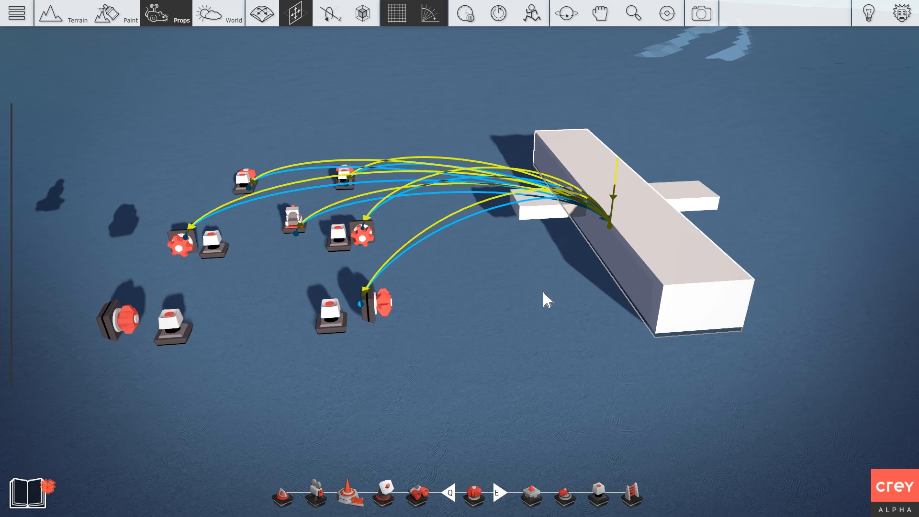
Set the plane as the left sideways gear's target and glue that gear to it.
click(122, 318)
click(122, 319)
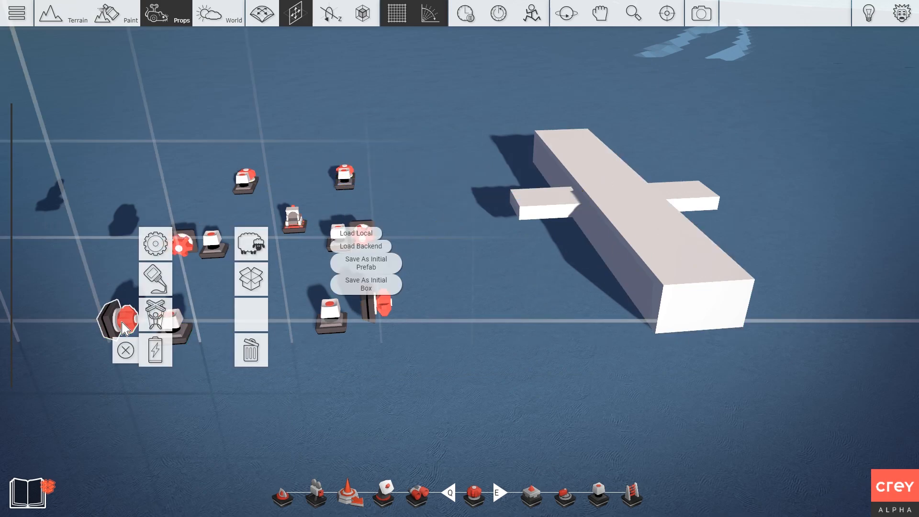
click(153, 322)
click(611, 258)
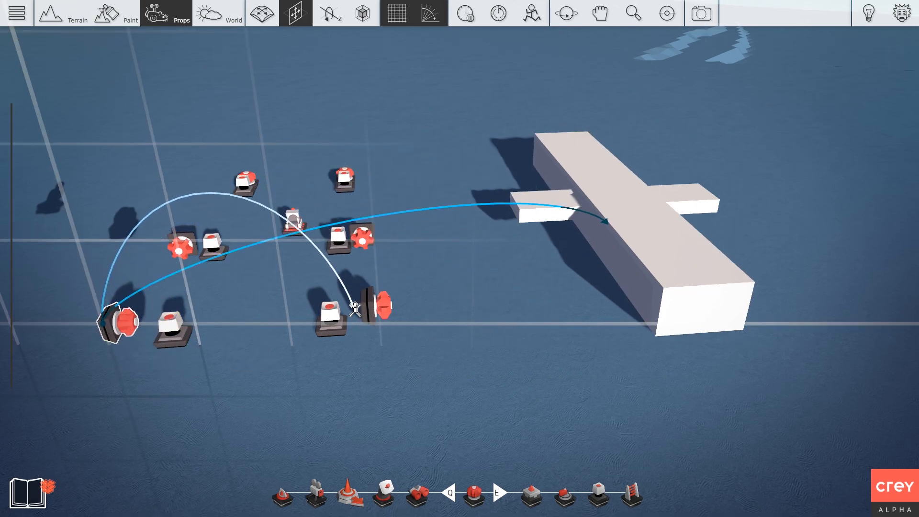
click(126, 335)
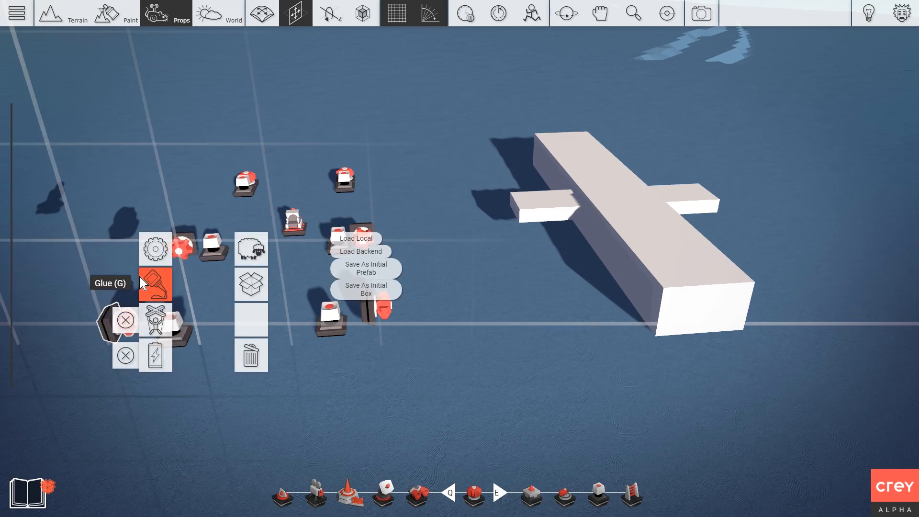
click(156, 284)
click(615, 263)
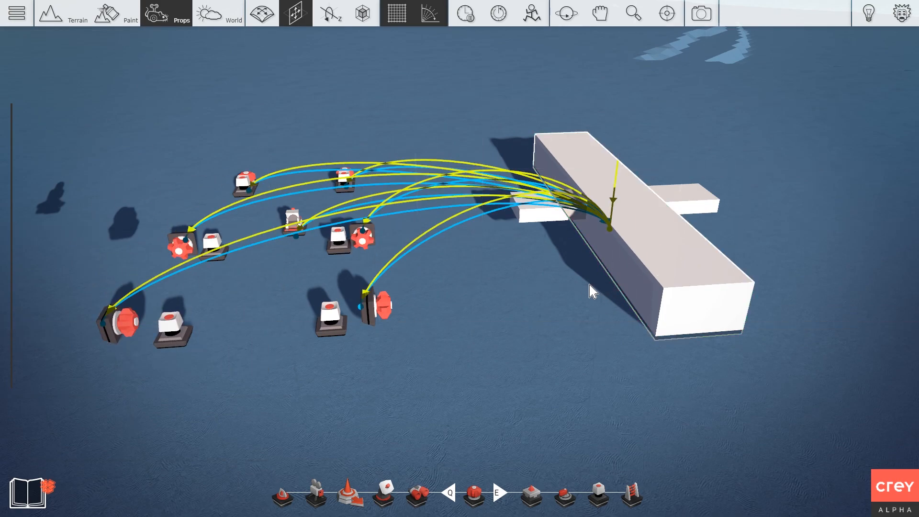
Run an F5 play-test, watching the plane block tip over, then exit with Escape.
key(F5)
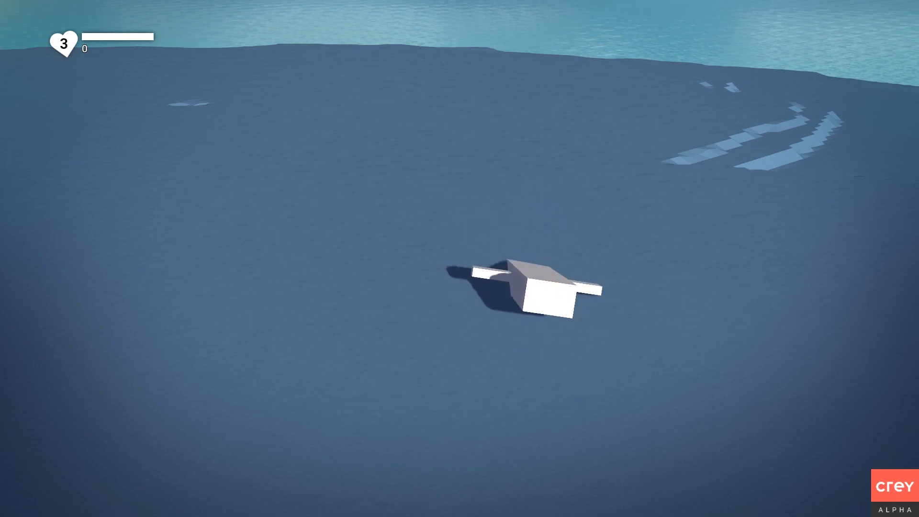
key(Escape)
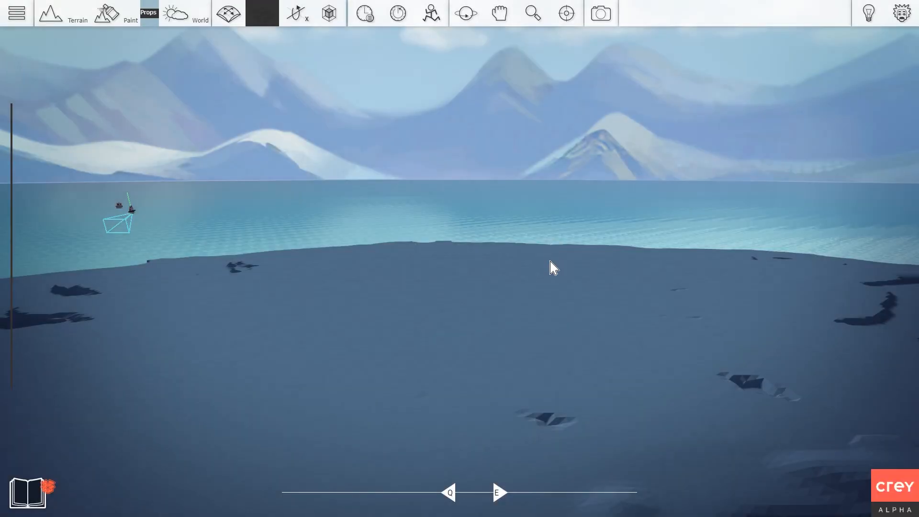
Set the lower-right key sensor's trigger key to Forward.
right_drag(550, 268, 550, 354)
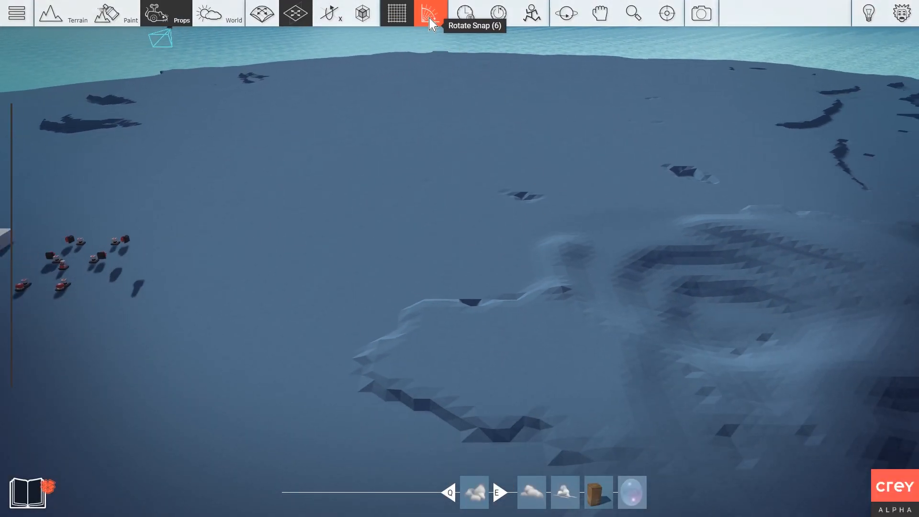
key(w)
right_drag(490, 99, 354, 103)
right_click(433, 327)
click(386, 244)
click(292, 139)
click(287, 158)
click(440, 77)
Set the lower-left key sensor's trigger key to Backward and start an F5 play-test.
right_click(311, 326)
click(266, 251)
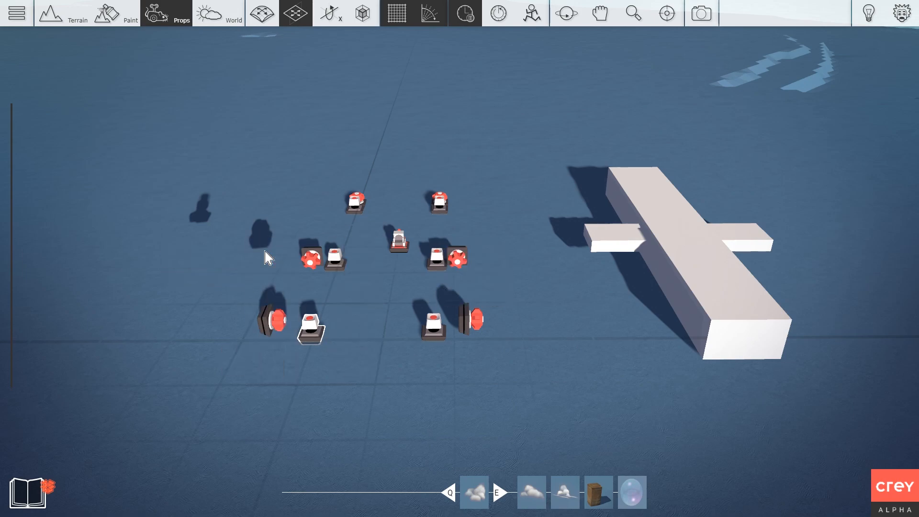
click(288, 139)
click(288, 180)
click(441, 78)
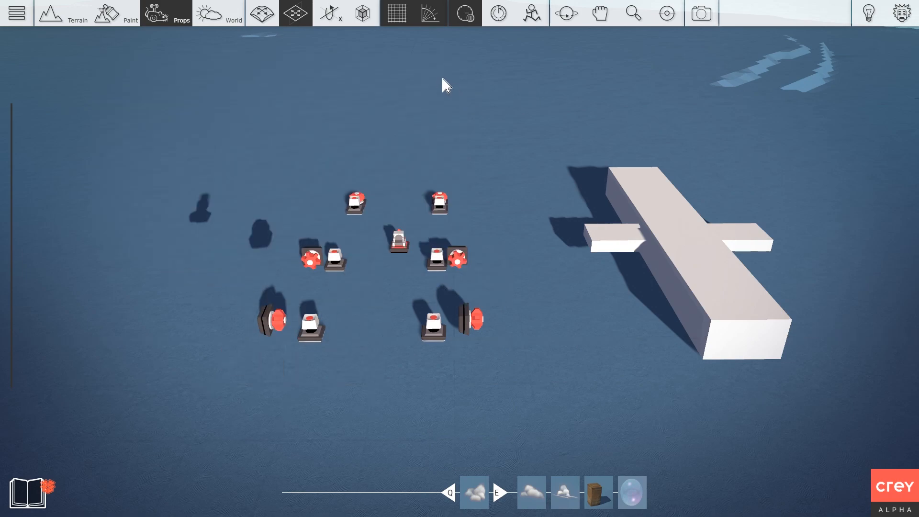
scroll(450, 123, down, 5)
middle_drag(450, 117, 415, 117)
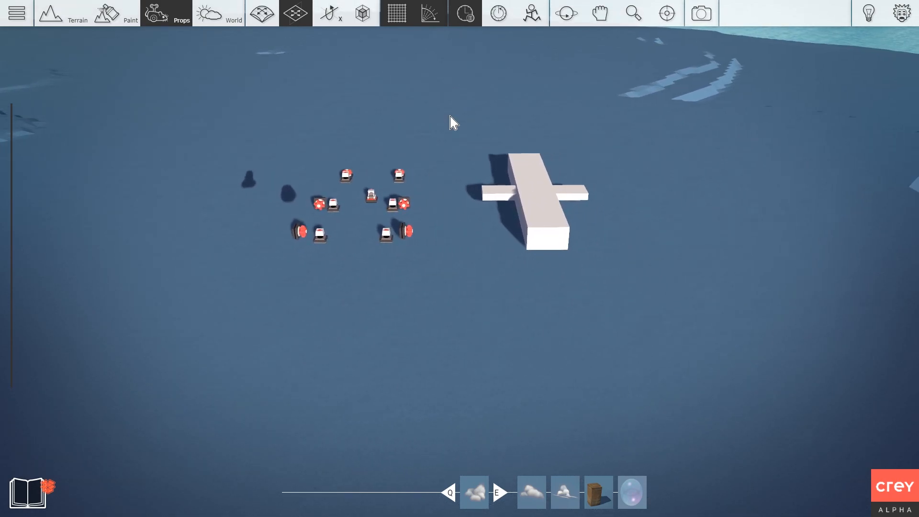
key(F5)
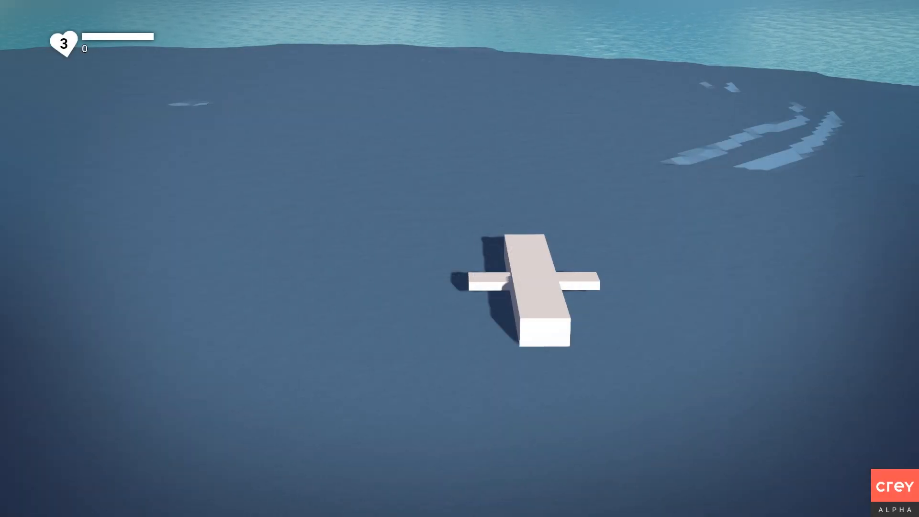
Pitch the aircraft with W/S and roll it with A/D during the play-test.
key(s)
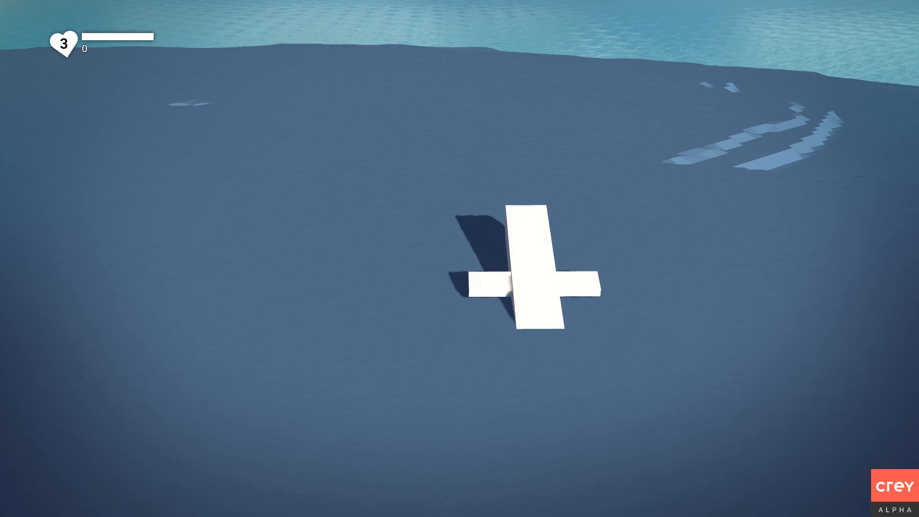
key(w)
key(w)
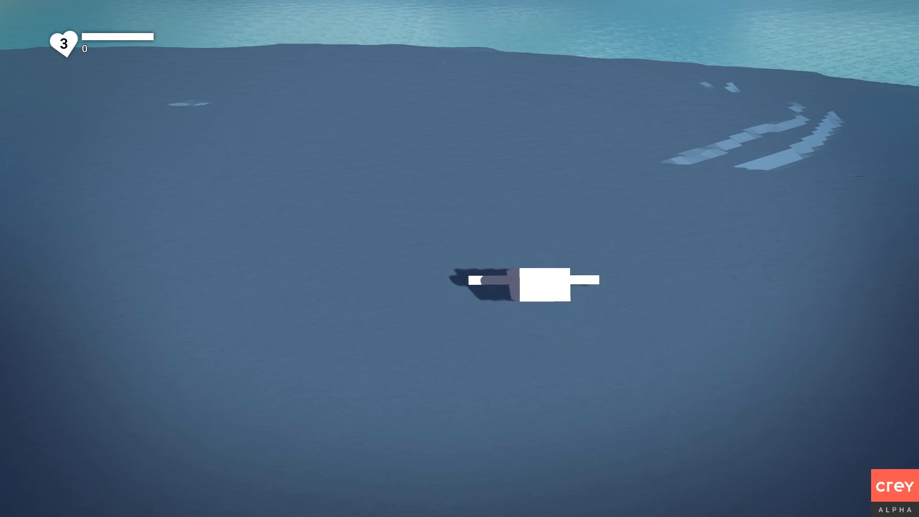
key(s)
key(s)
key(w)
key(d)
key(s)
key(w)
key(s)
key(a)
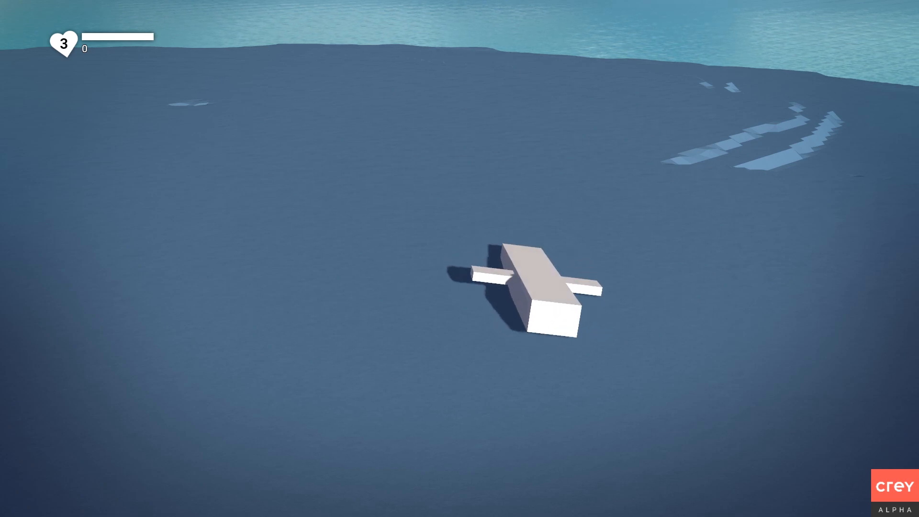
key(d)
Exit play mode and bring the editor camera back around to the aircraft.
key(Escape)
right_drag(445, 137, 748, 142)
key(w)
key(d)
right_drag(636, 127, 454, 138)
Pull the camera back, pick PlaneNoArrow from the Boxes collection, and adjust its height and rotation.
key(w)
key(d)
key(s)
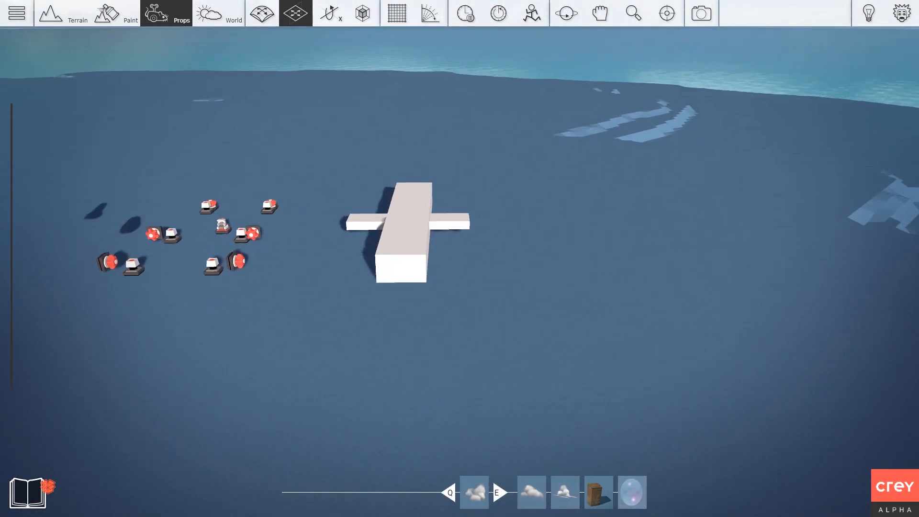
key(a)
key(s)
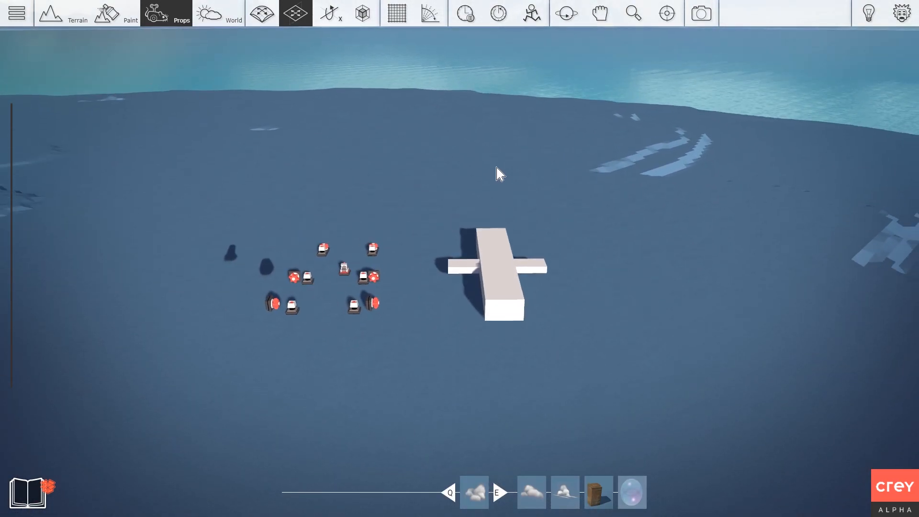
key(Tab)
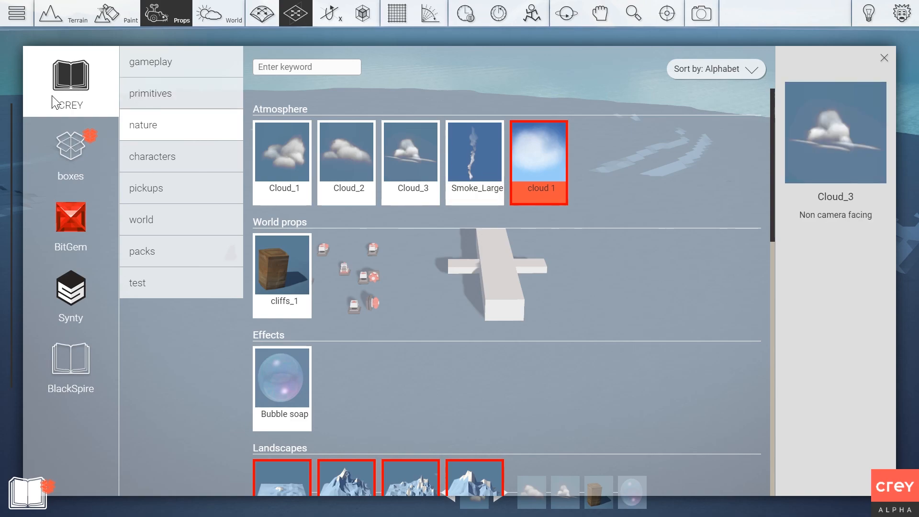
click(80, 145)
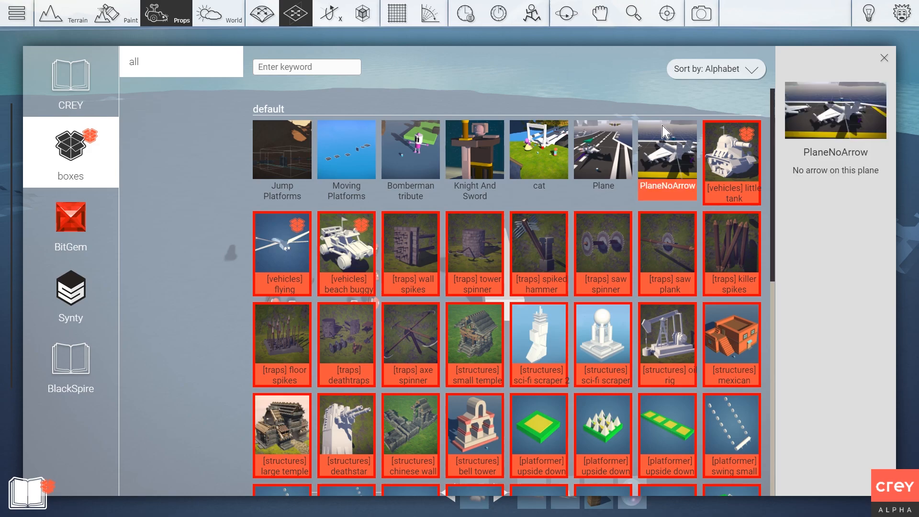
click(669, 161)
key(space)
key(r)
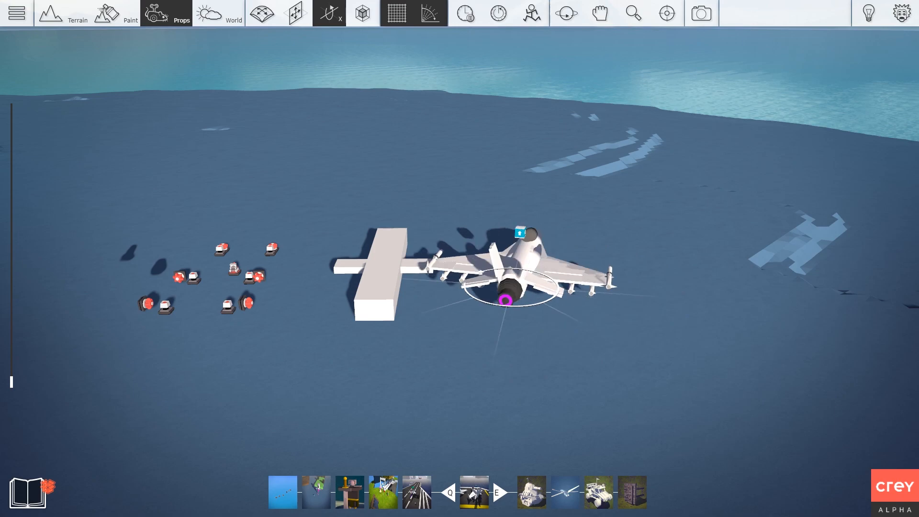
Set the PlaneNoArrow jet down on the ground beside the beam aircraft.
key(space)
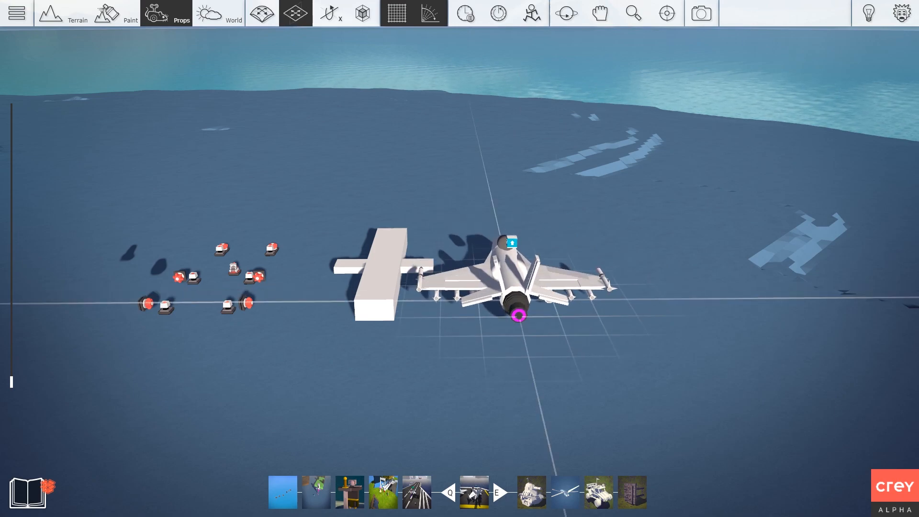
click(549, 286)
scroll(408, 216, up, 4)
mouse_move(409, 216)
right_down()
mouse_move(268, 191)
mouse_move(459, 196)
mouse_move(608, 218)
mouse_move(670, 206)
mouse_move(570, 194)
mouse_move(450, 215)
mouse_move(383, 210)
mouse_move(402, 215)
right_up()
Unpack the jet with Boxing > Open box to reveal its component boxes.
click(437, 247)
right_click(436, 247)
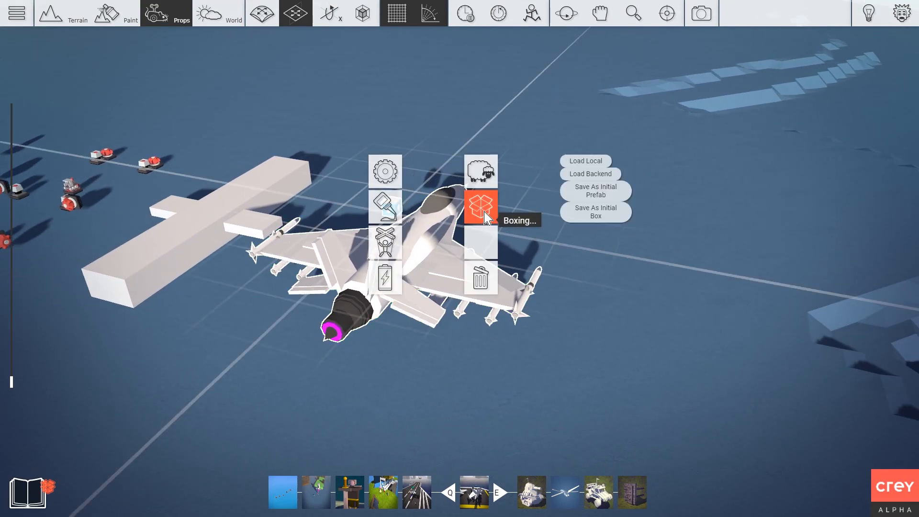
click(483, 210)
click(468, 206)
click(422, 162)
right_drag(367, 138, 403, 184)
scroll(389, 202, up, 3)
Close the wing part's box again and bring up the whole jet's box options.
right_click(443, 257)
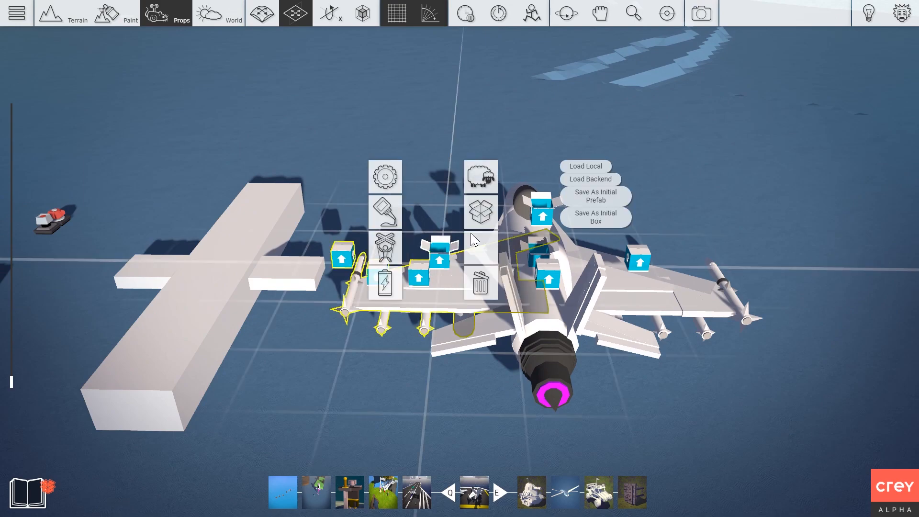
click(497, 215)
key(d)
click(493, 213)
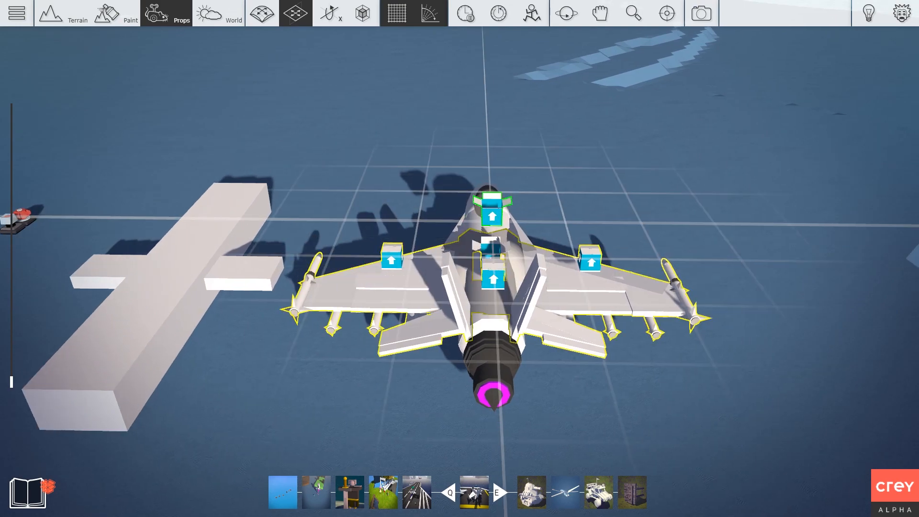
right_drag(493, 213, 445, 207)
right_click(446, 213)
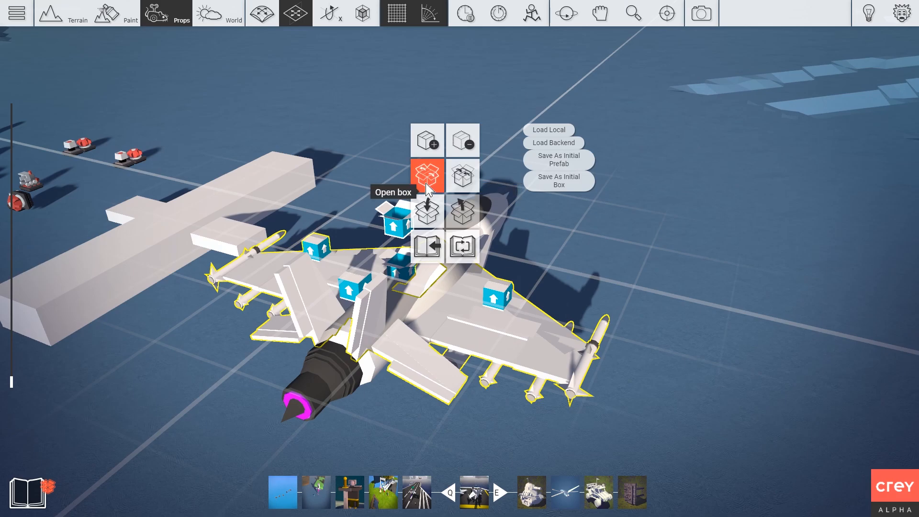
Open the jet's box and then the inner wing box to expose its parts.
click(427, 187)
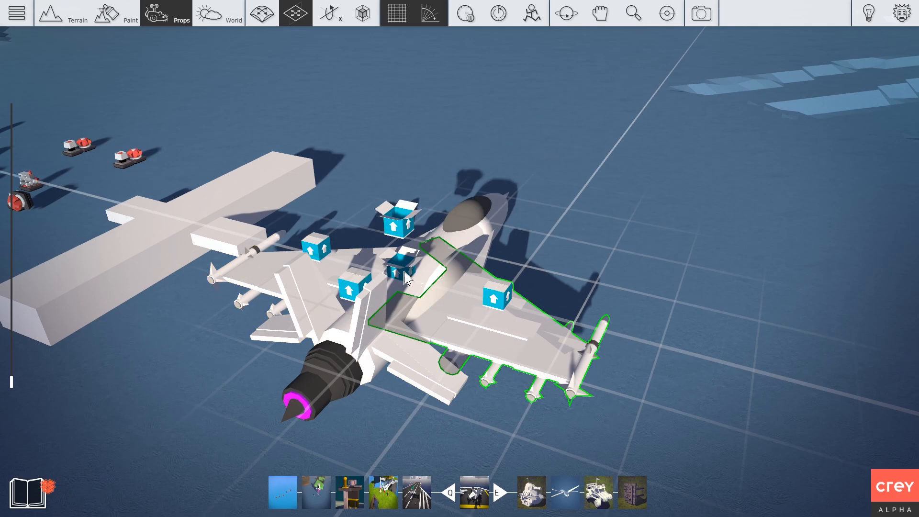
right_click(499, 302)
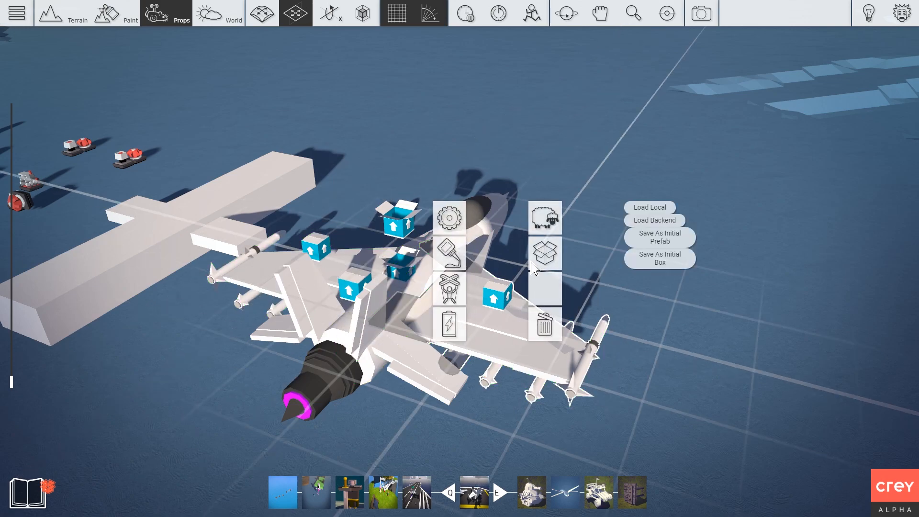
click(672, 286)
middle_drag(663, 286, 577, 198)
key(w)
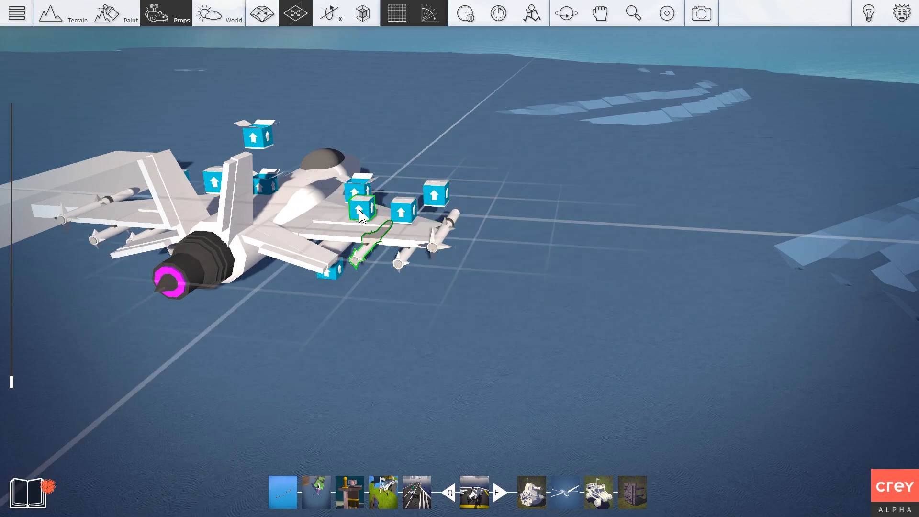
Try duplicating a missile, discard the copy, and orbit around the jet.
key(ctrl+v)
drag(543, 243, 440, 332)
key(Delete)
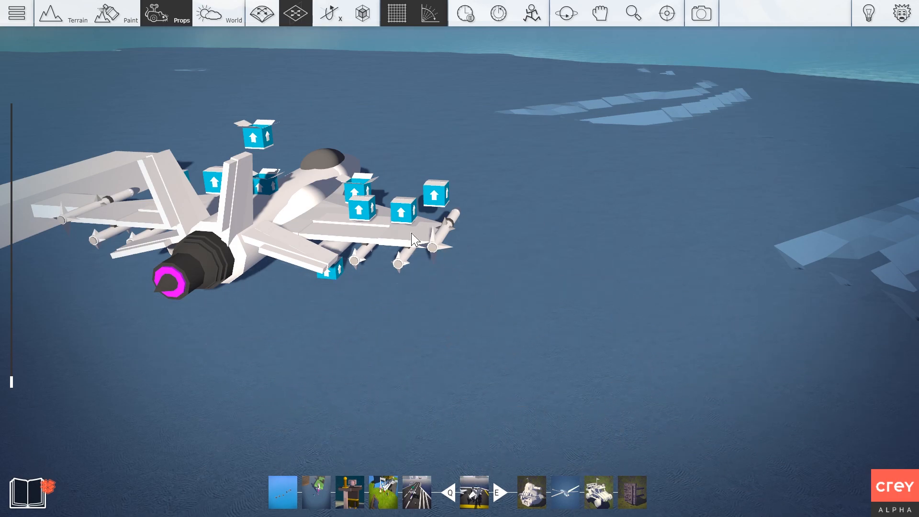
right_drag(400, 282, 352, 283)
scroll(351, 307, up, 2)
right_drag(304, 237, 293, 227)
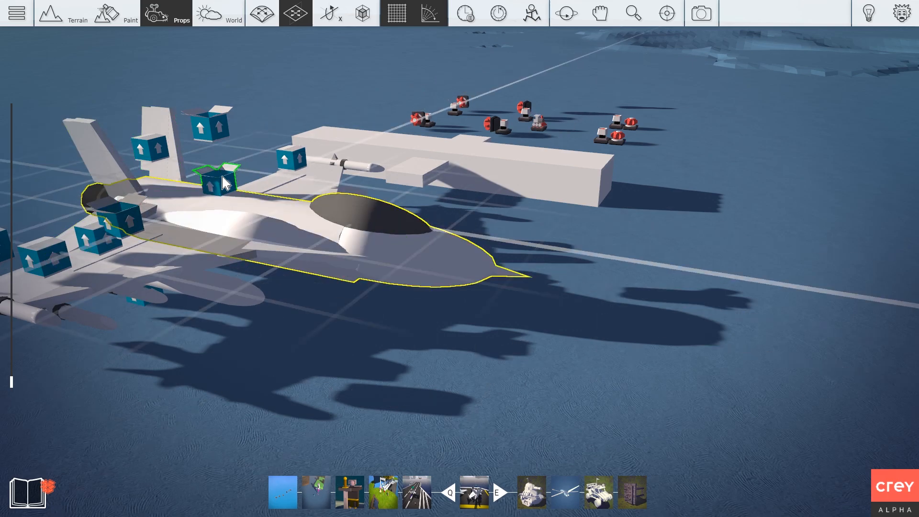
Place a Cylinder primitive from the CREY basic shapes on its side at the jet's nose.
key(Tab)
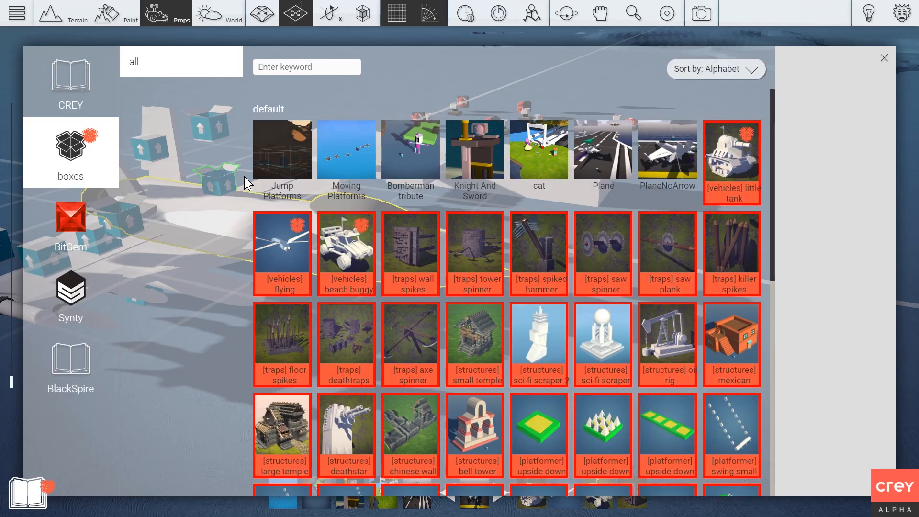
click(96, 99)
click(146, 103)
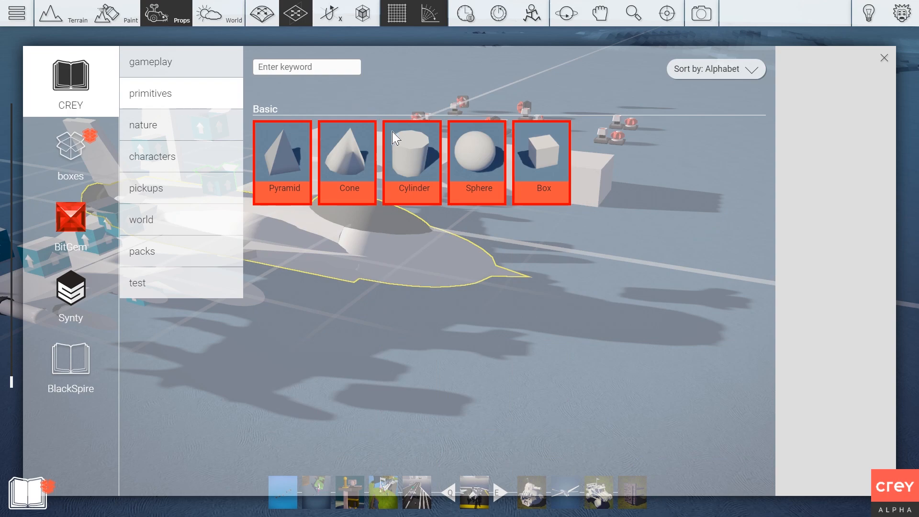
click(409, 151)
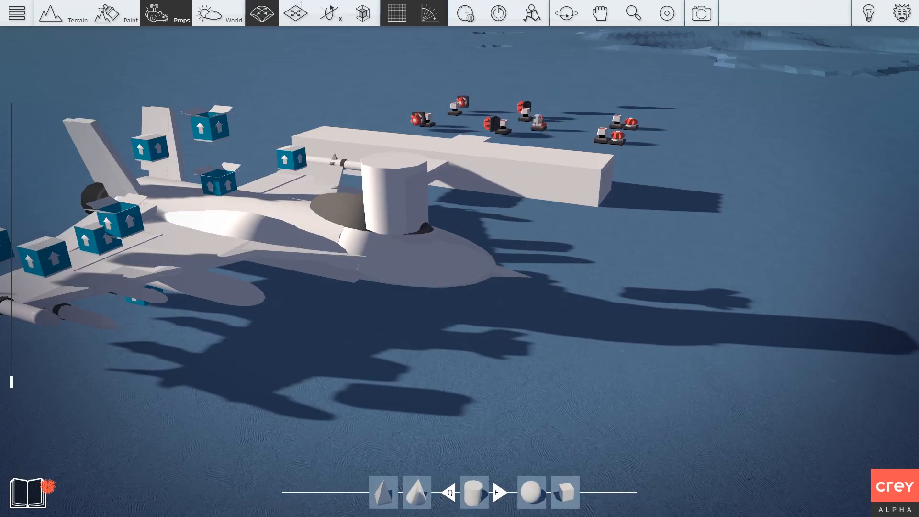
key(r)
key(r)
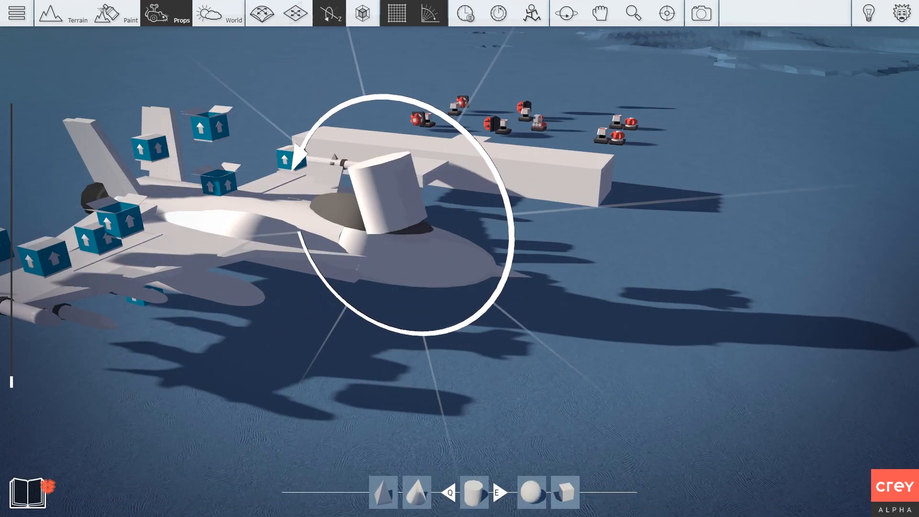
key(t)
key(t)
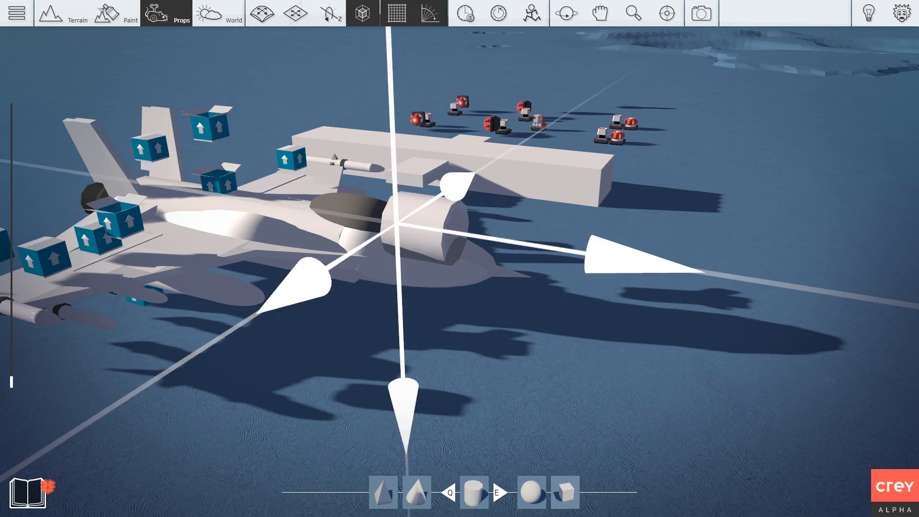
scroll(396, 223, down, 5)
key(g)
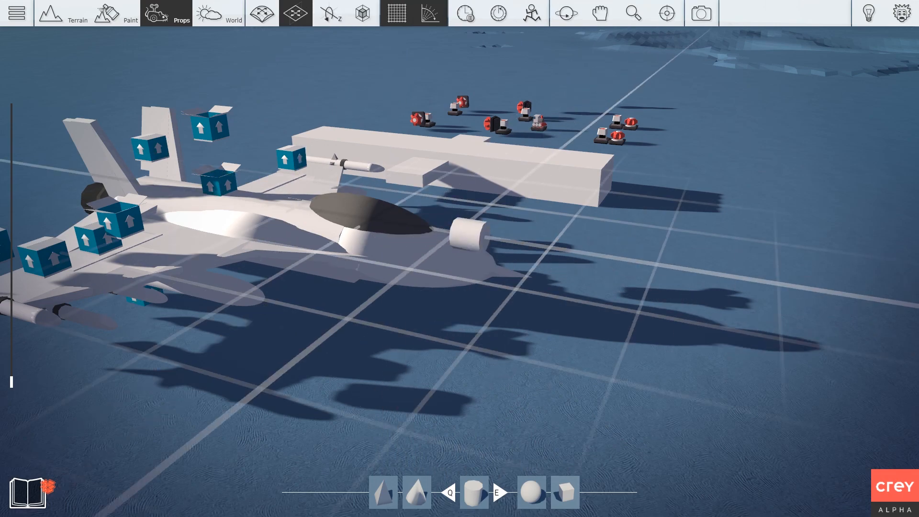
key(g)
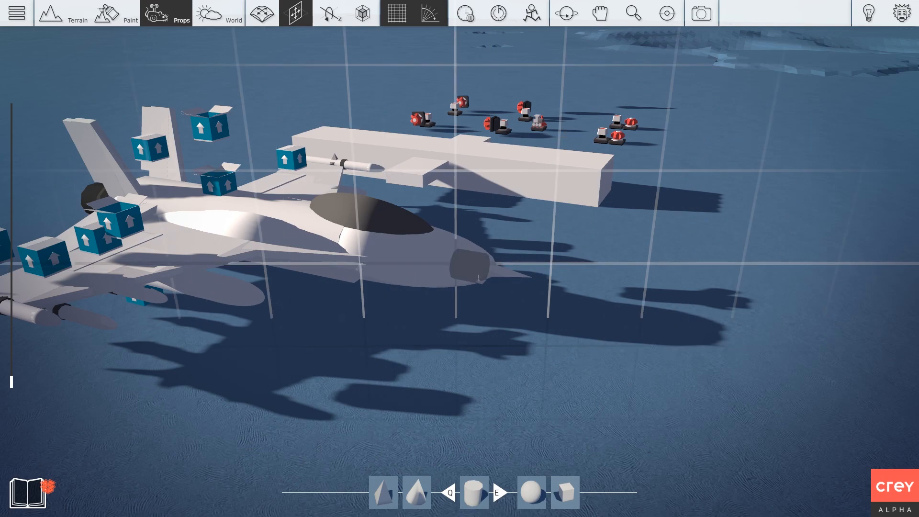
key(t)
key(t)
key(t)
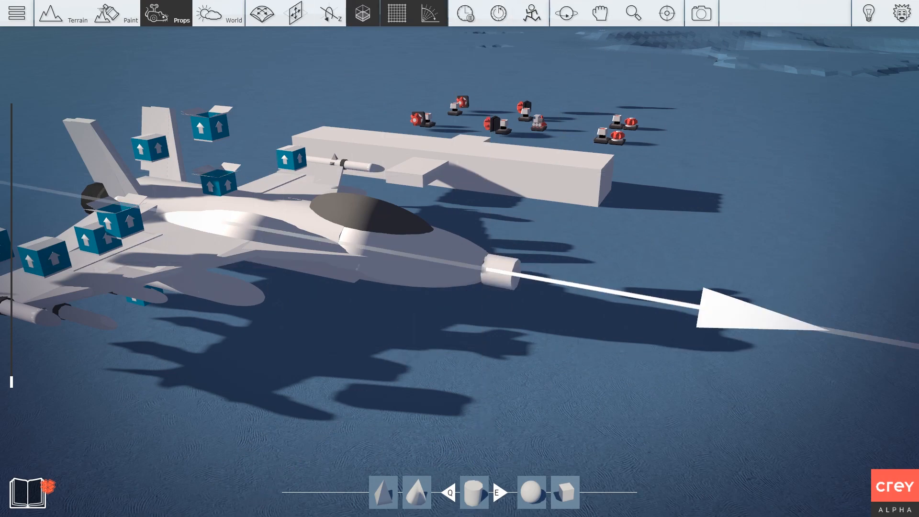
click(627, 296)
Discard the extra cylinder copy and scale the nose cylinder thinner.
key(g)
key(d)
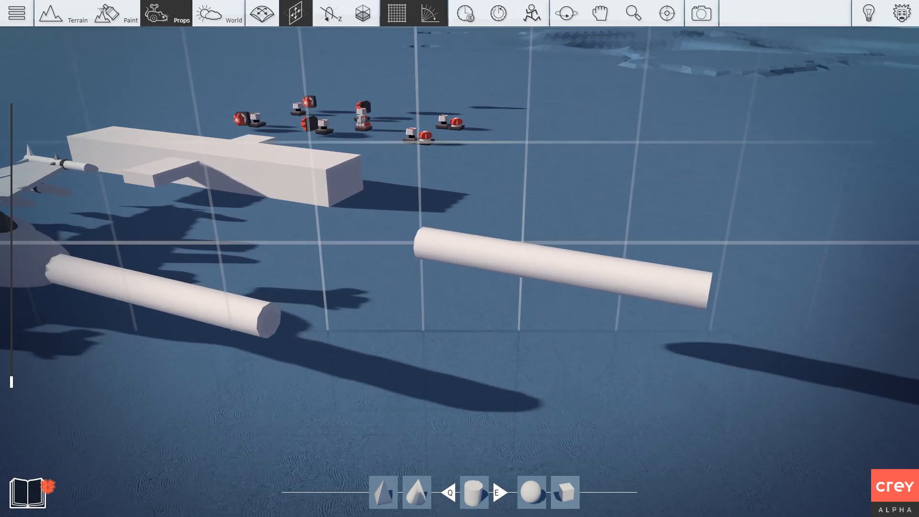
key(Escape)
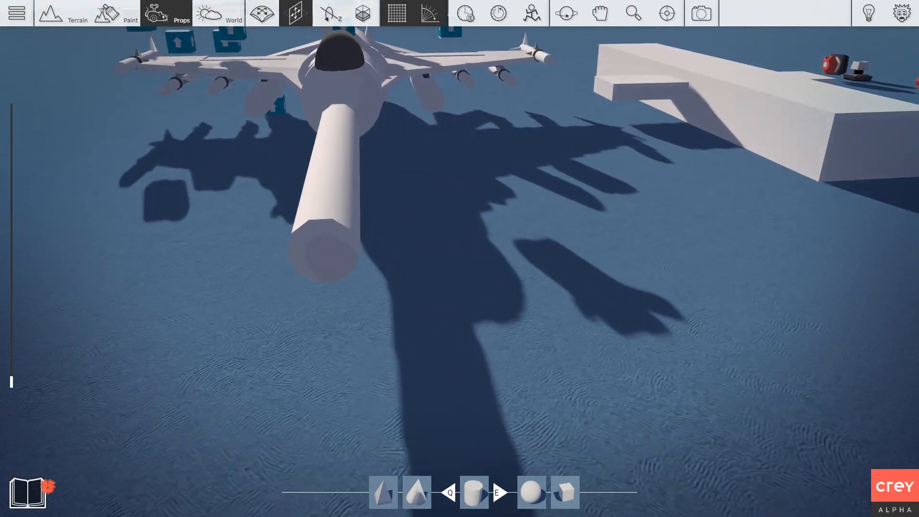
key(t)
key(t)
drag(332, 196, 332, 216)
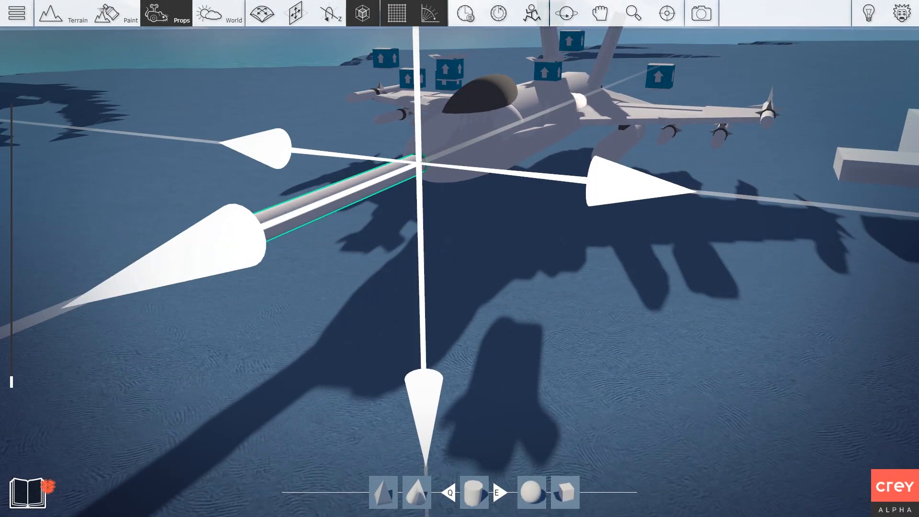
key(g)
key(g)
key(g)
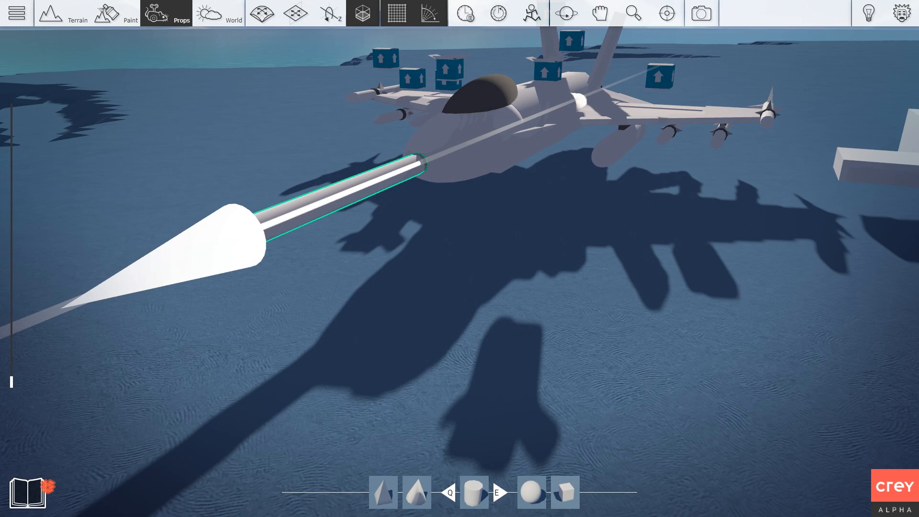
right_drag(332, 197, 507, 211)
right_drag(343, 225, 429, 268)
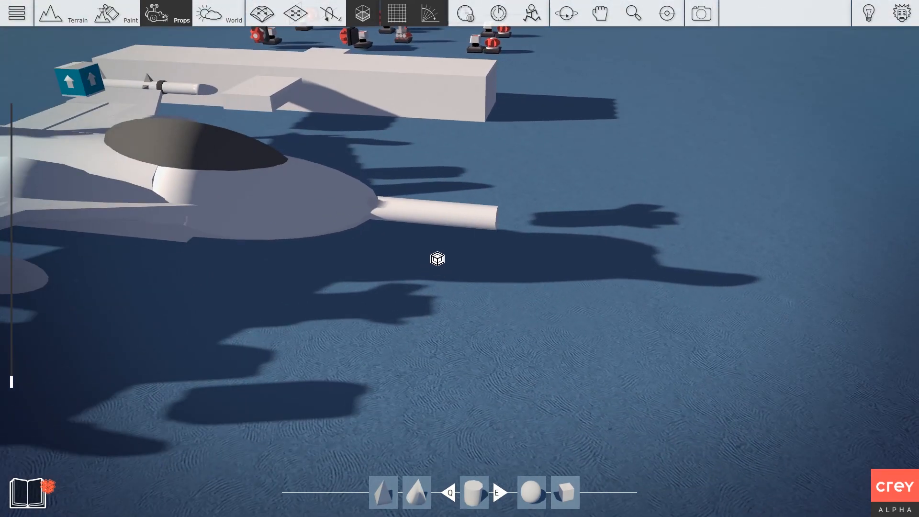
Resize the nose cylinder thinner and shorter and push it into the jet's nose.
key(e)
key(q)
key(Escape)
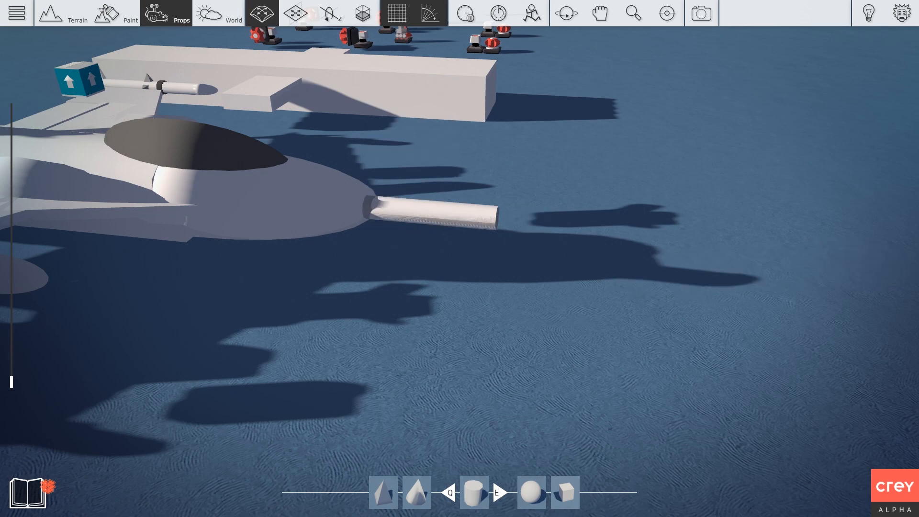
key(g)
drag(431, 213, 449, 215)
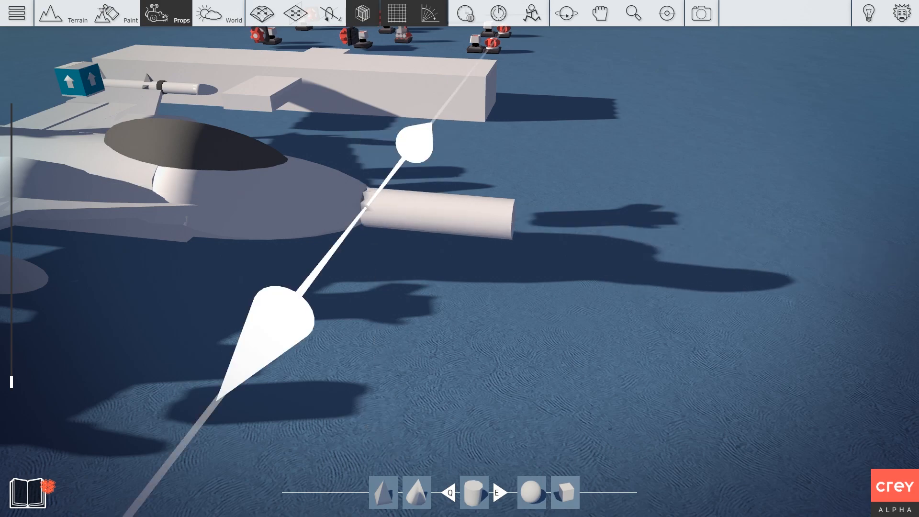
mouse_move(514, 219)
mouse_down()
mouse_move(497, 217)
mouse_move(520, 220)
mouse_up()
key(2)
drag(393, 209, 367, 206)
right_drag(412, 249, 601, 263)
scroll(519, 265, down, 2)
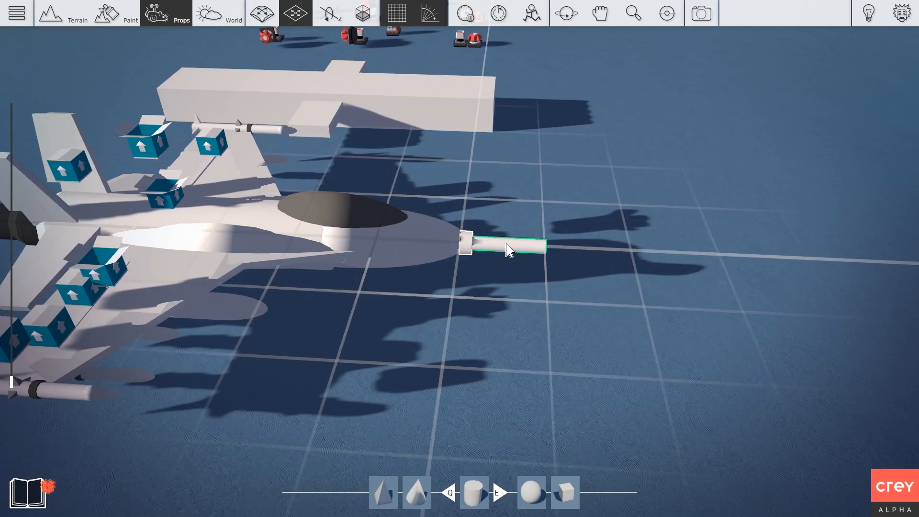
Add the nose cylinder into the jet's box and close the box.
drag(511, 252, 170, 196)
right_click(169, 194)
click(253, 151)
click(269, 152)
Cancel an accidental fuselage copy and bring the view back to the jet.
drag(171, 204, 506, 318)
key(r)
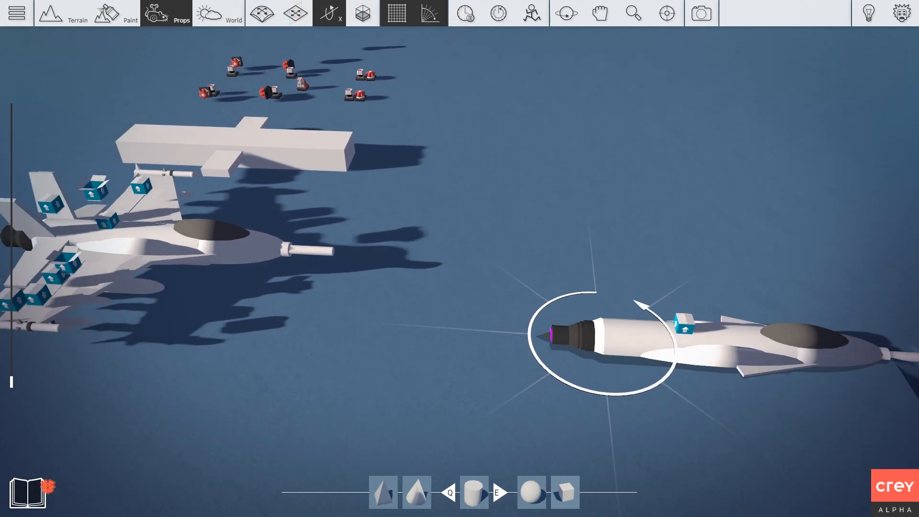
key(r)
key(Delete)
key(a)
key(w)
right_drag(427, 330, 432, 333)
Open the jet's box, delete the nose cylinder and nose block, and close it again.
key(s)
click(552, 330)
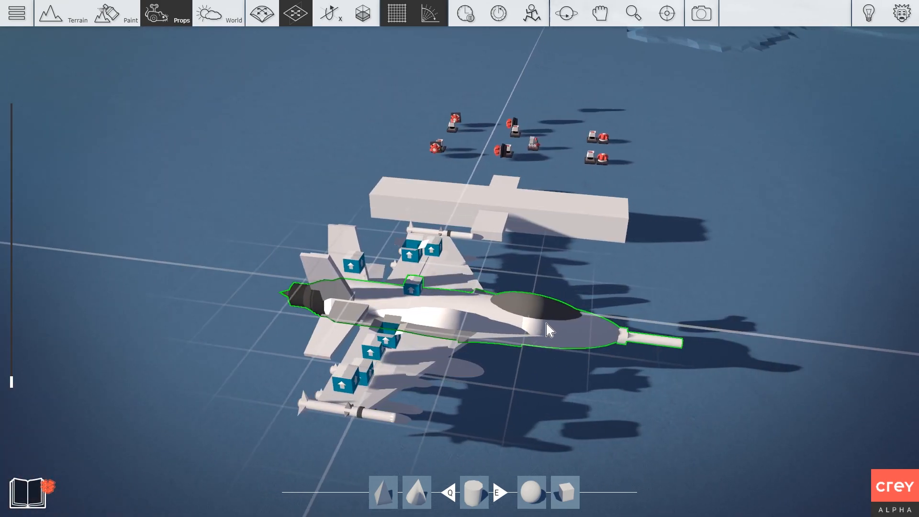
right_click(651, 337)
click(690, 303)
click(685, 298)
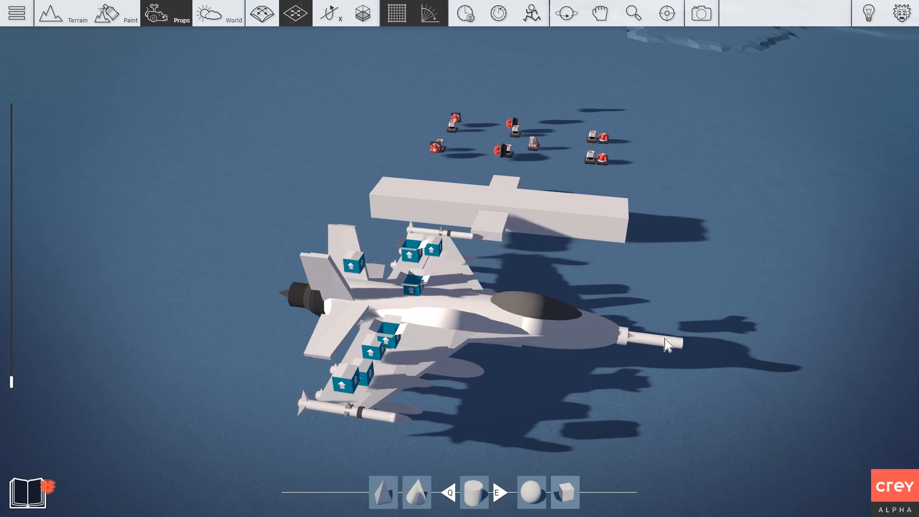
key(Delete)
key(Delete)
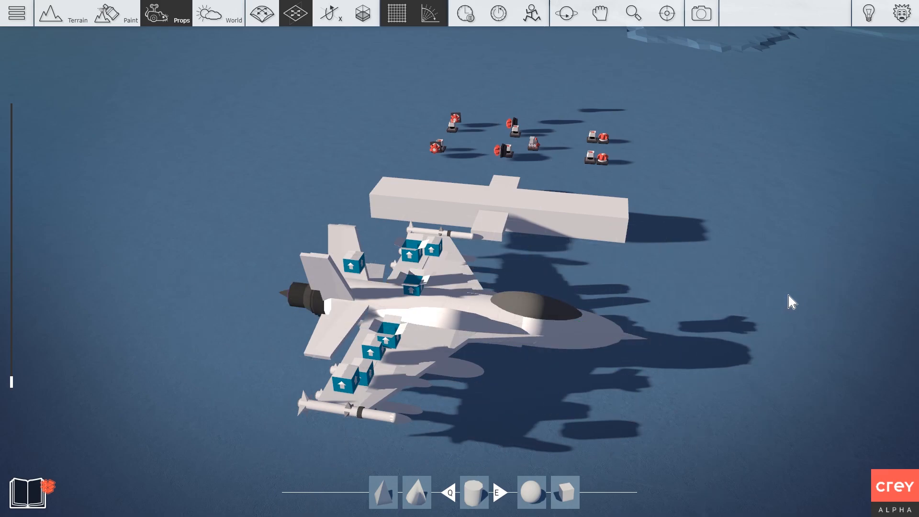
right_drag(488, 261, 536, 182)
right_click(460, 143)
click(503, 102)
click(509, 109)
Move the jet beside the white cross block and make its long bar narrower and shorter.
scroll(356, 162, down, 4)
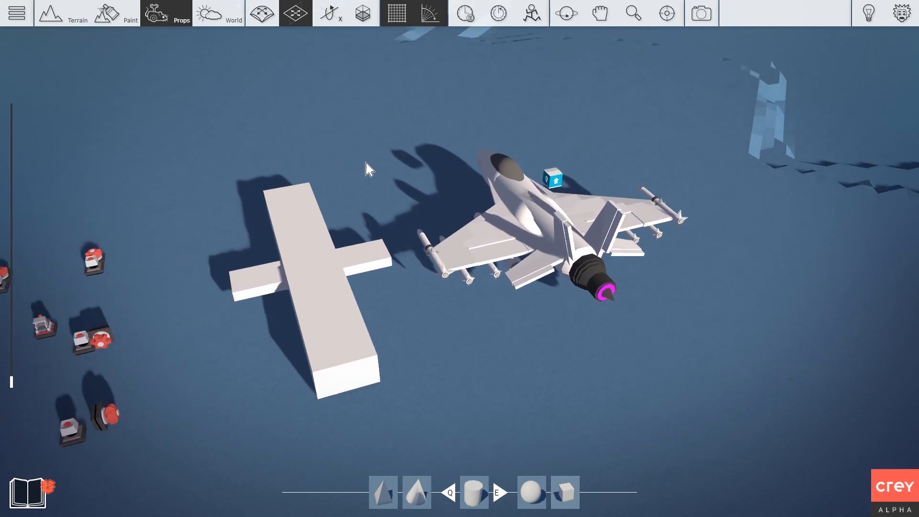
drag(535, 222, 554, 216)
click(355, 292)
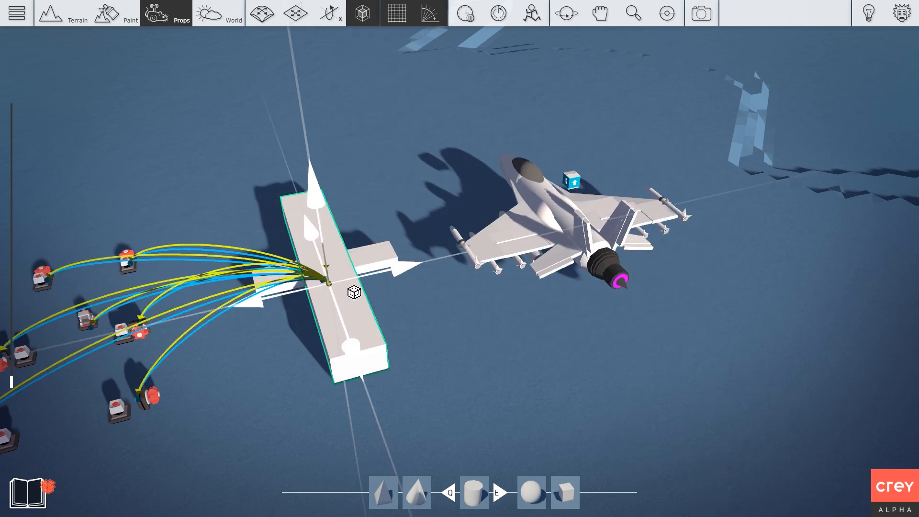
drag(355, 292, 341, 295)
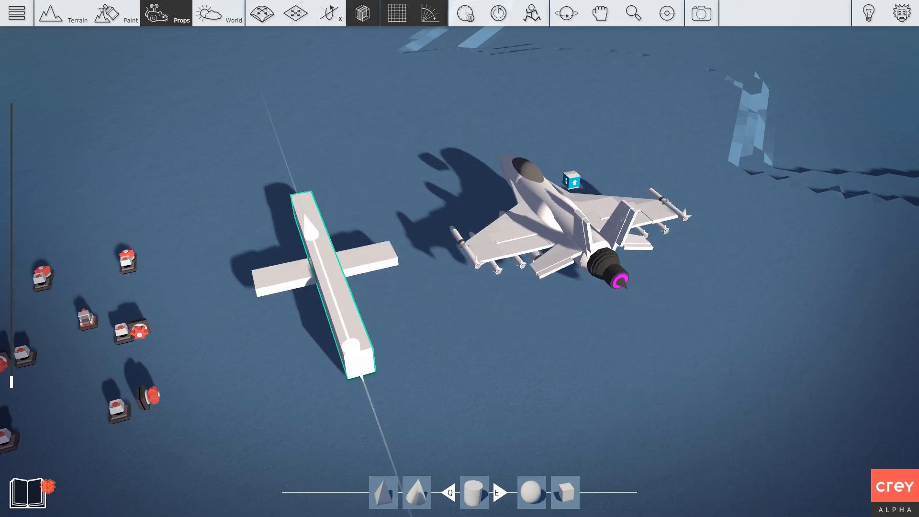
drag(355, 358, 341, 317)
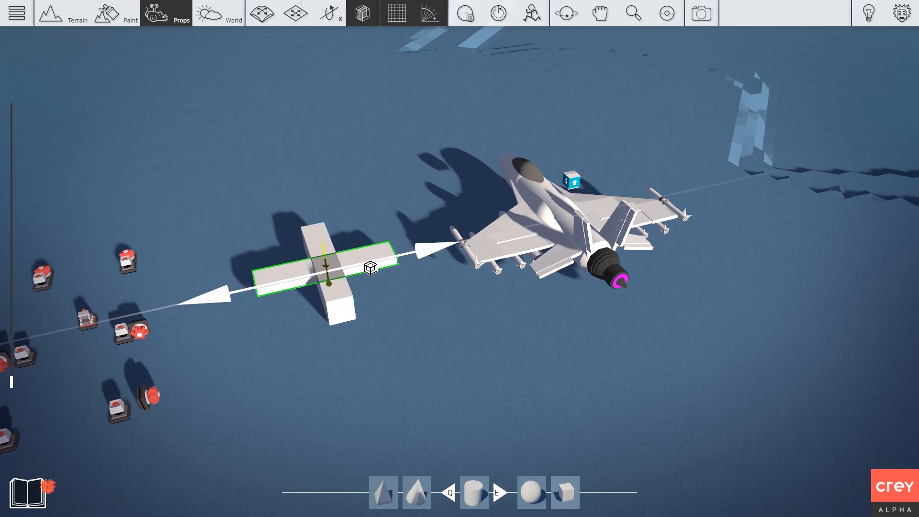
Delete the crossbar piece from the cross block.
key(Delete)
right_drag(387, 324, 427, 237)
key(q)
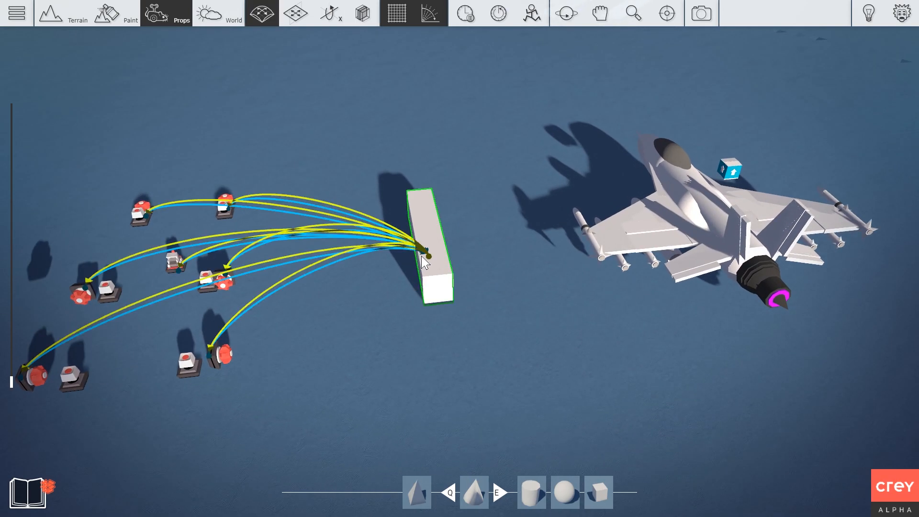
Switch Invisible on in the long block's settings.
click(408, 237)
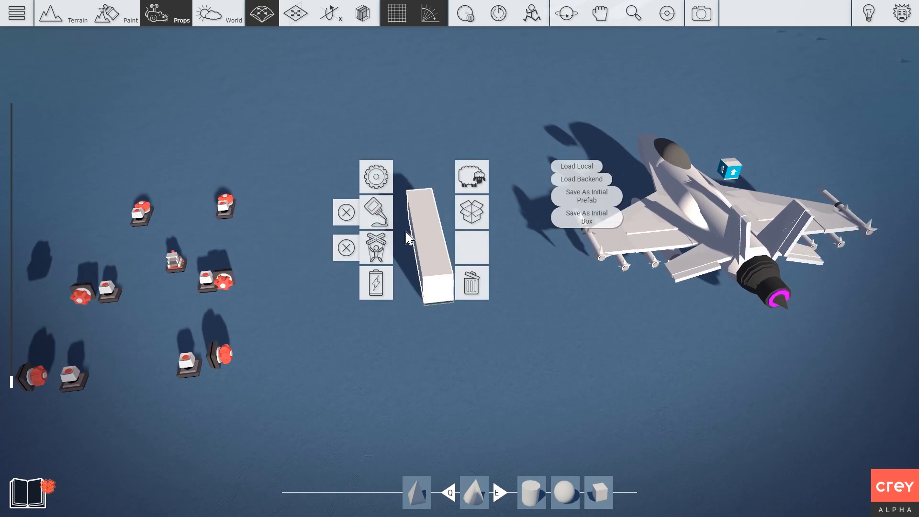
double_click(385, 182)
click(268, 224)
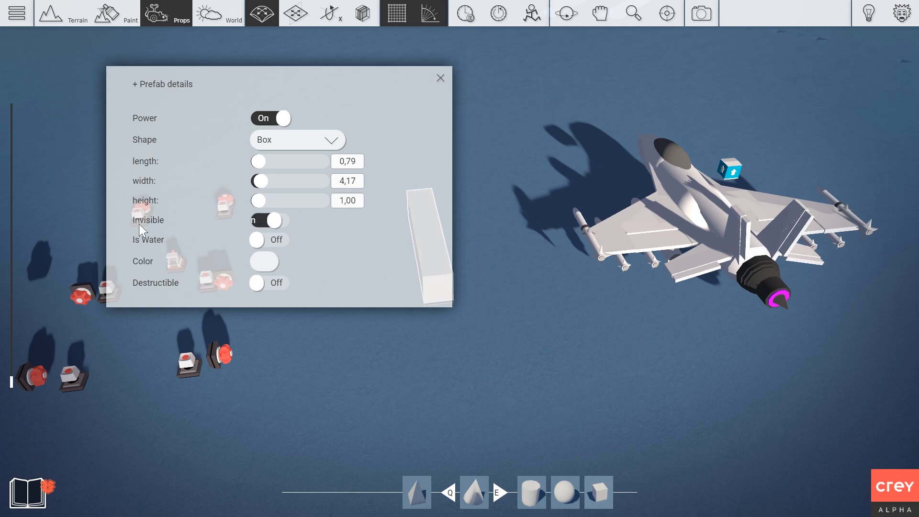
click(439, 78)
key(w)
right_drag(480, 157, 615, 256)
key(s)
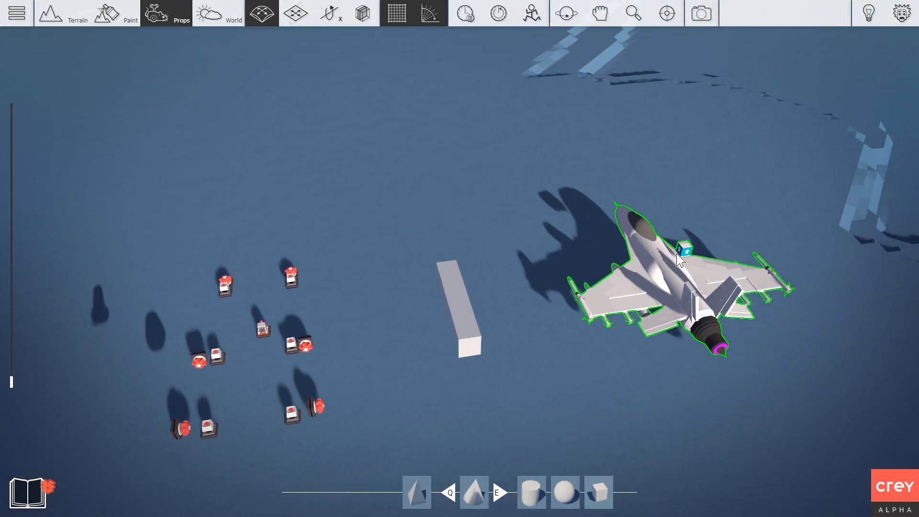
Move the fighter jet on top of the invisible block.
click(680, 263)
drag(680, 263, 460, 296)
right_drag(467, 282, 472, 167)
key(w)
middle_drag(578, 461, 480, 403)
right_drag(480, 402, 165, 407)
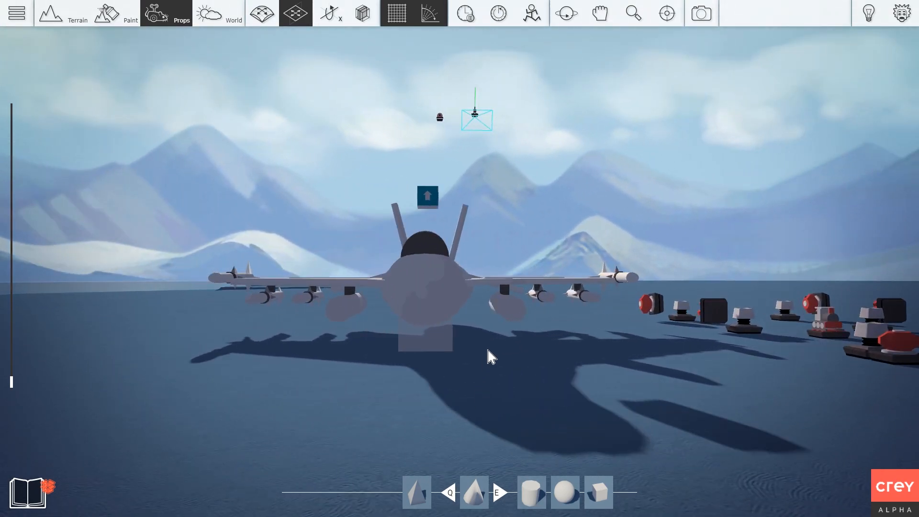
Glue the jet to the hidden block.
click(443, 283)
click(391, 247)
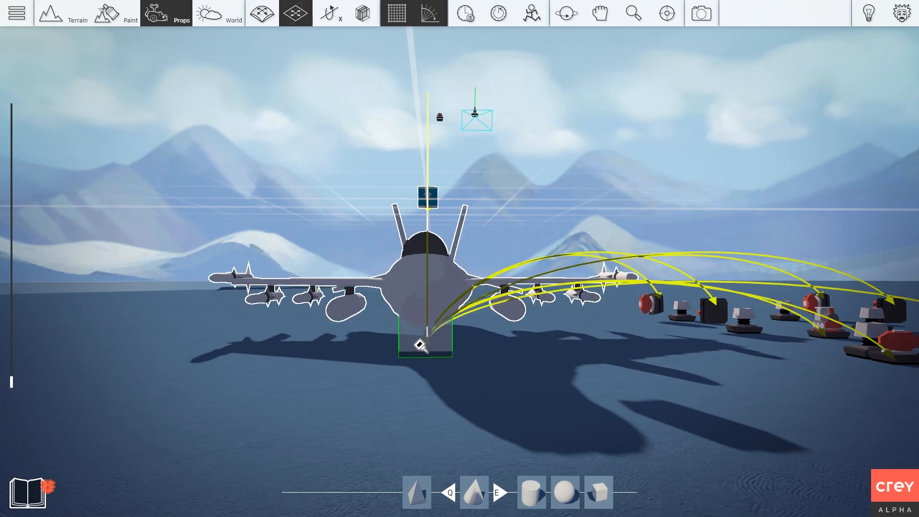
right_drag(338, 381, 337, 382)
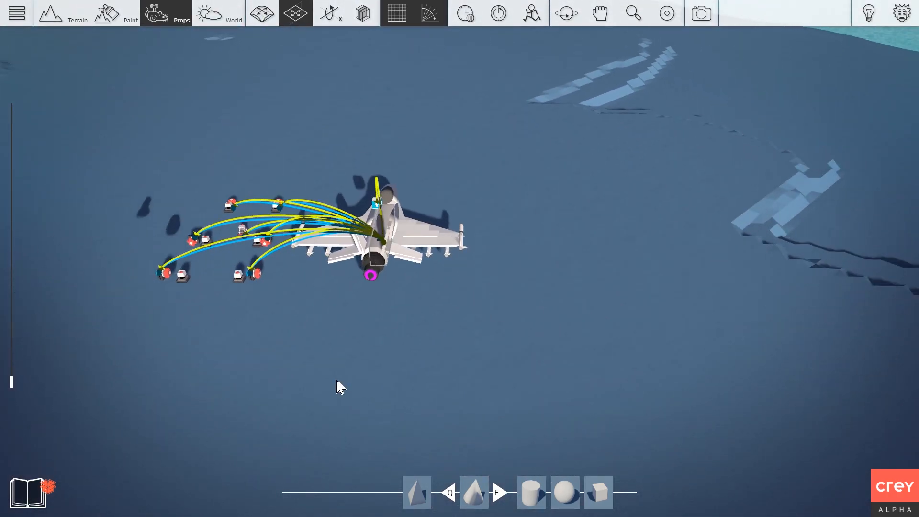
Play-test the jet over the lake, then return to the editor and view the jet.
key(Tab)
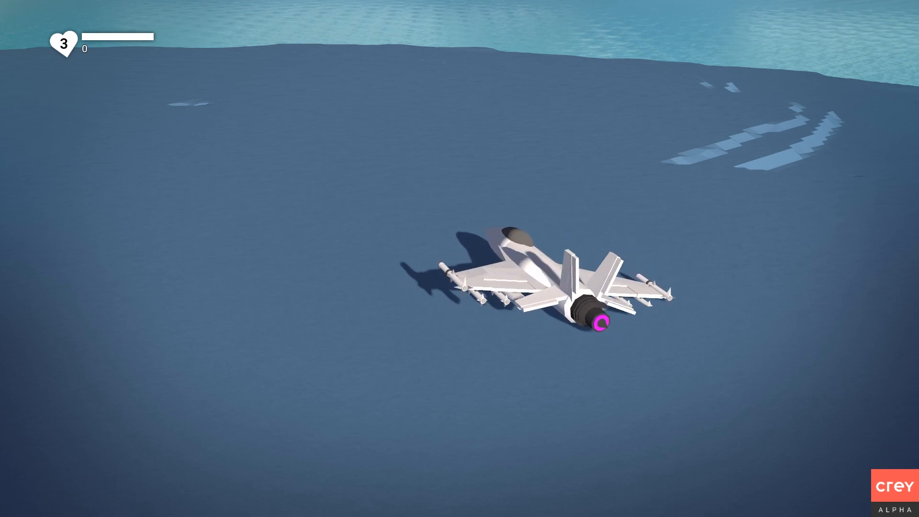
key(Escape)
right_drag(262, 328, 158, 378)
right_drag(460, 259, 268, 209)
Inspect one motor prop's settings and close them unchanged.
key(w)
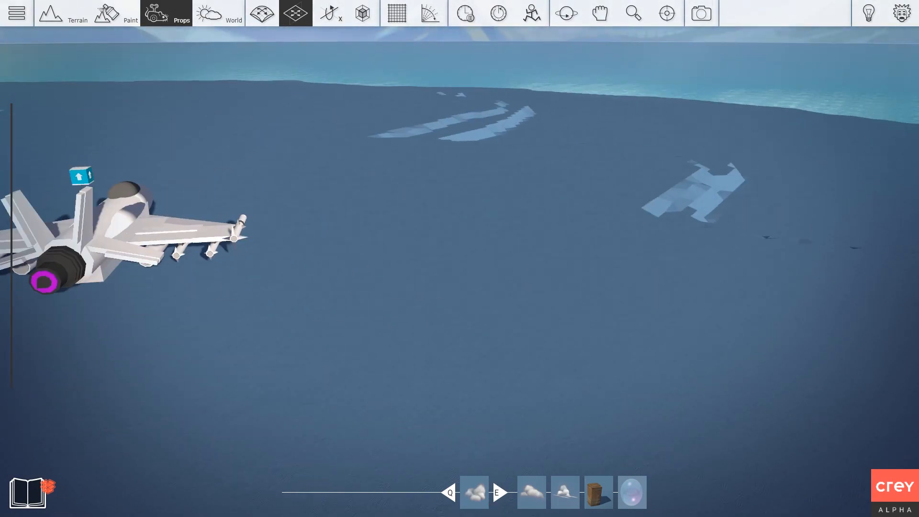
right_drag(532, 312, 394, 297)
key(w)
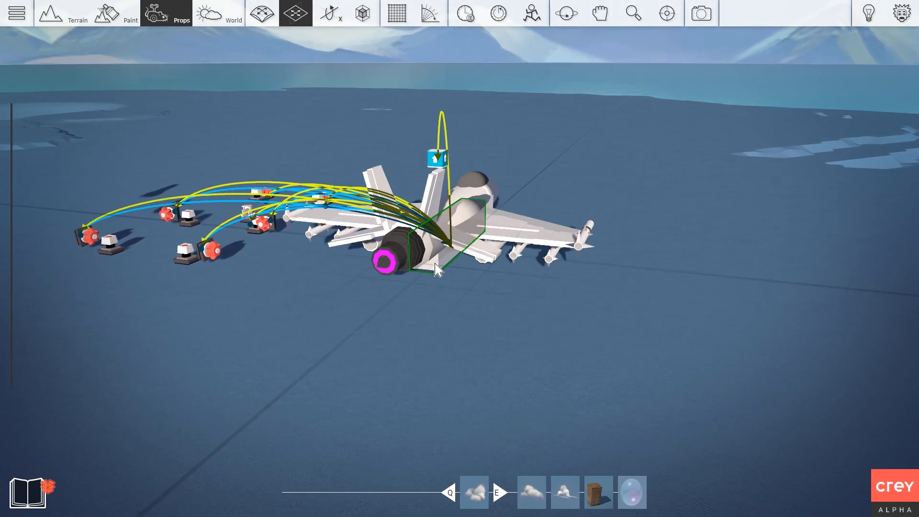
right_click(246, 210)
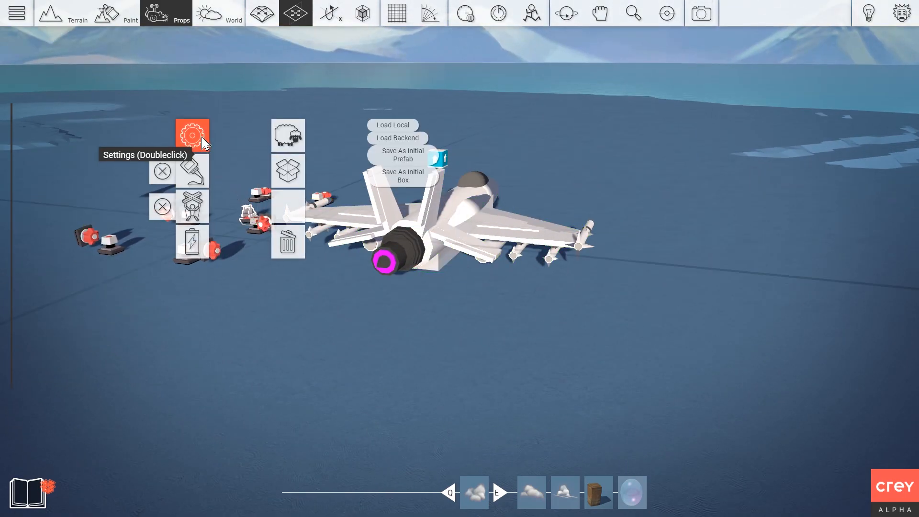
click(193, 136)
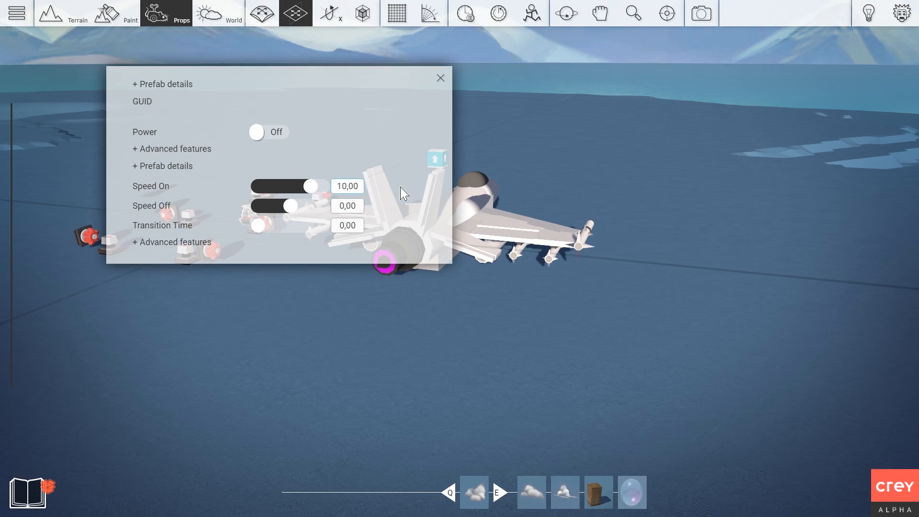
click(439, 76)
right_drag(252, 203, 268, 160)
key(s)
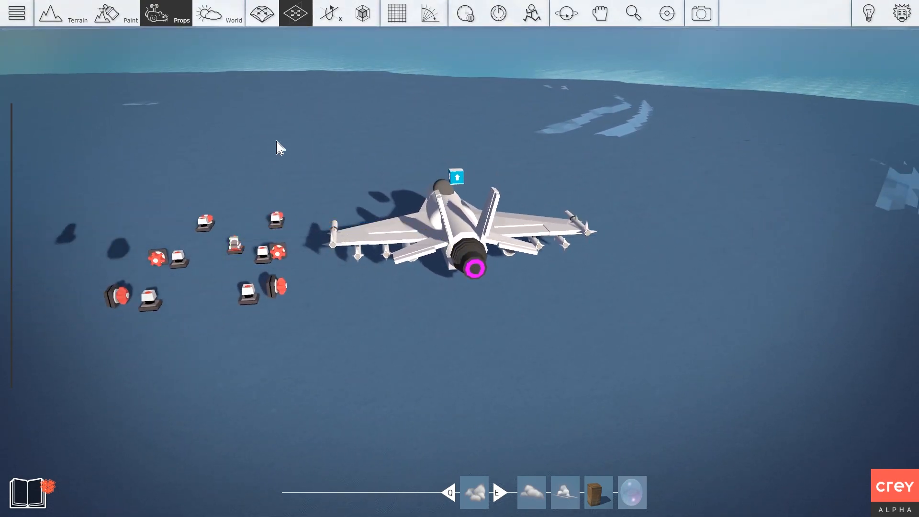
Switch another motor's Power to On and start a play-test.
double_click(234, 246)
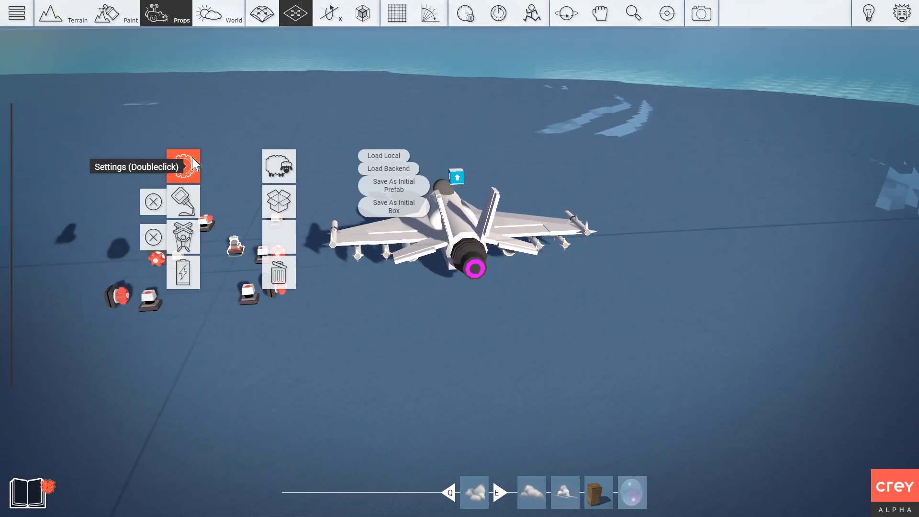
click(277, 135)
click(441, 77)
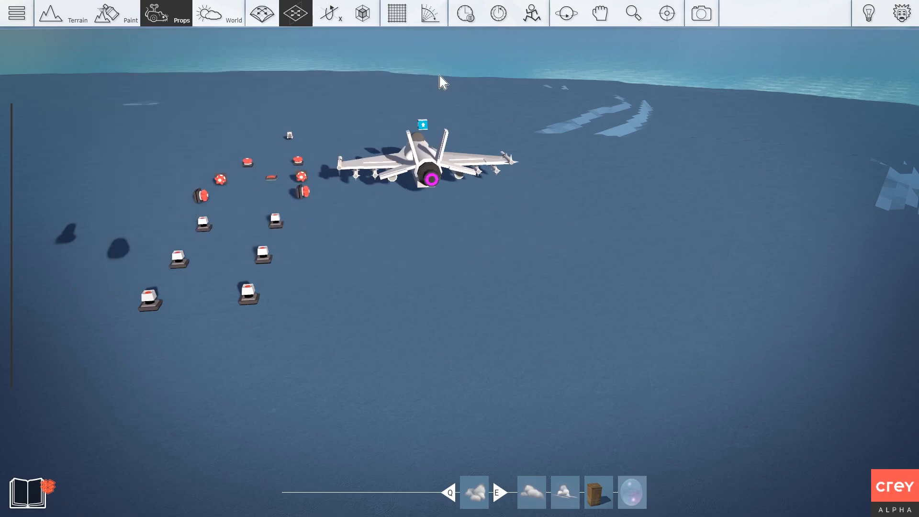
key(Tab)
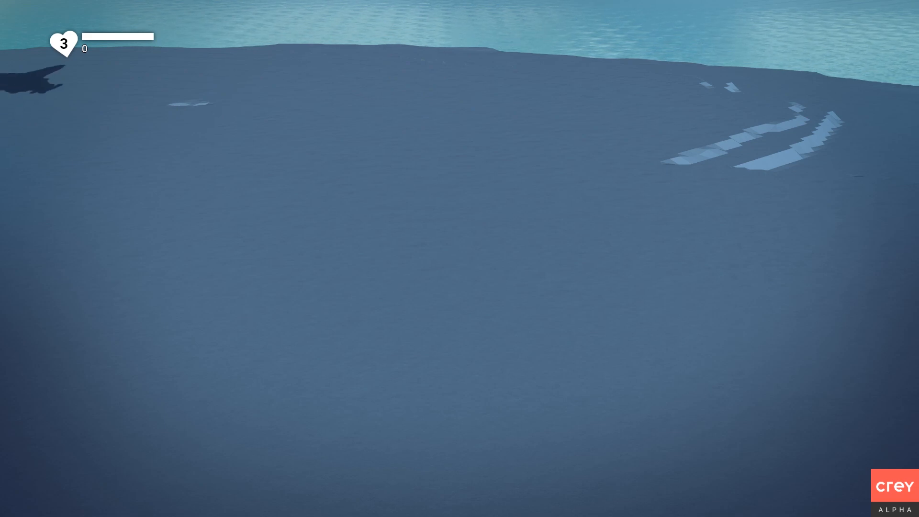
Exit play mode and bring the jet and camera prop into view.
key(Escape)
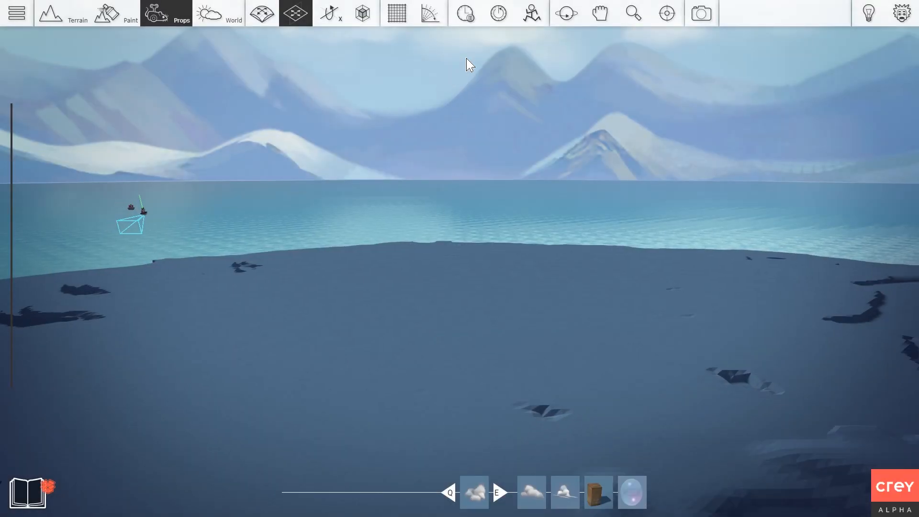
key(w)
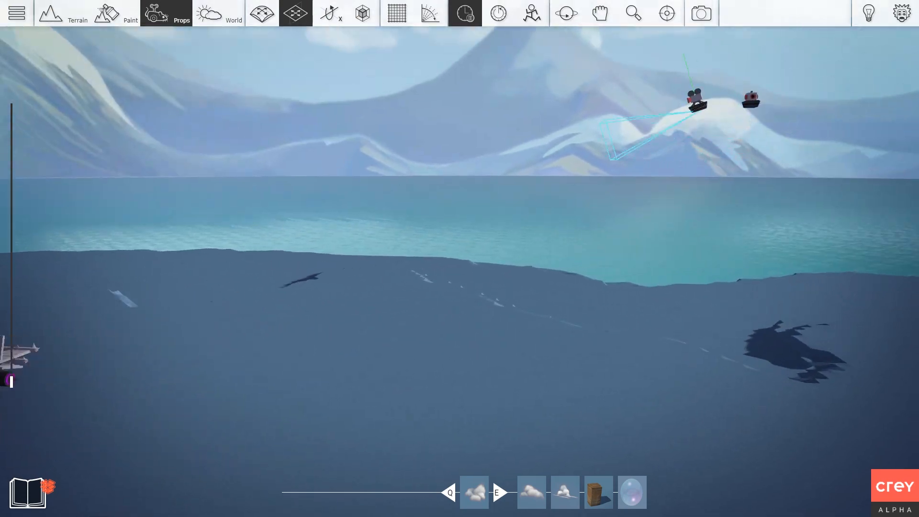
right_drag(479, 202, 287, 259)
key(s)
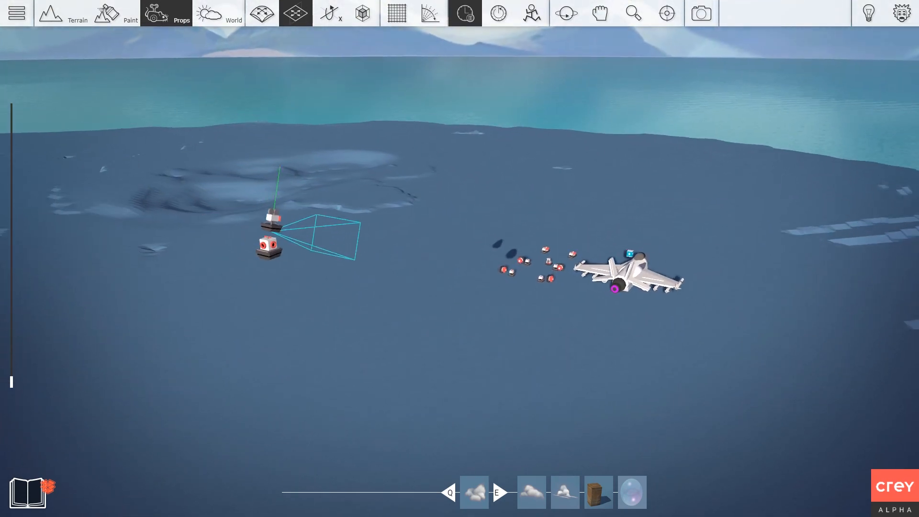
key(d)
Link the camera prop's logic to the fighter jet.
click(243, 232)
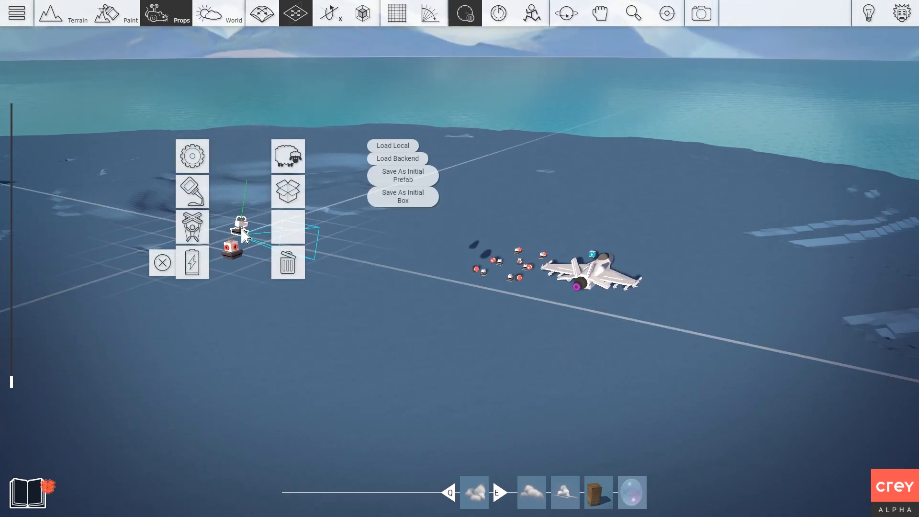
click(196, 194)
key(w)
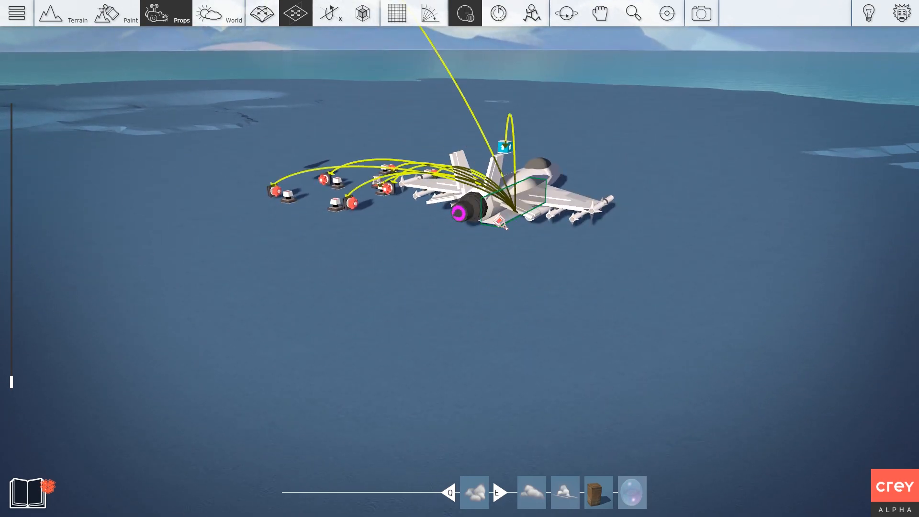
key(s)
click(503, 279)
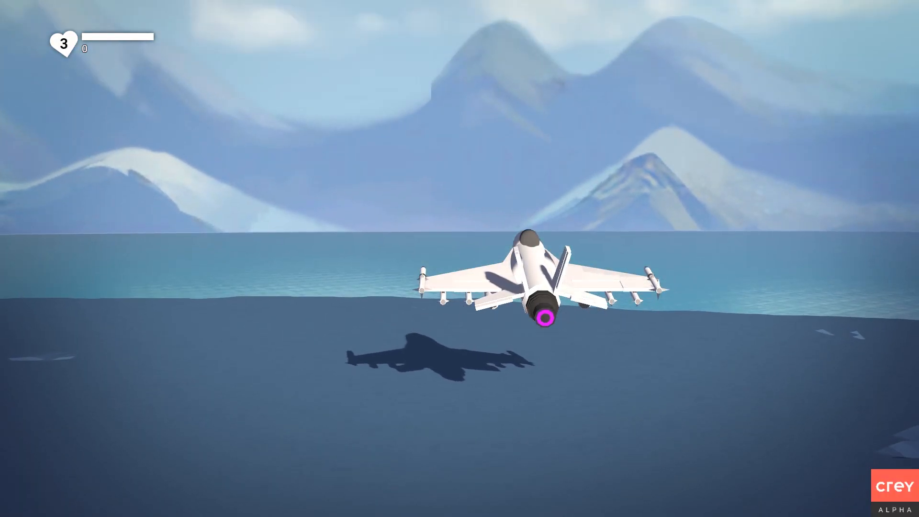
Roll the jet alternately left and right with A and D, then exit play mode.
key(a)
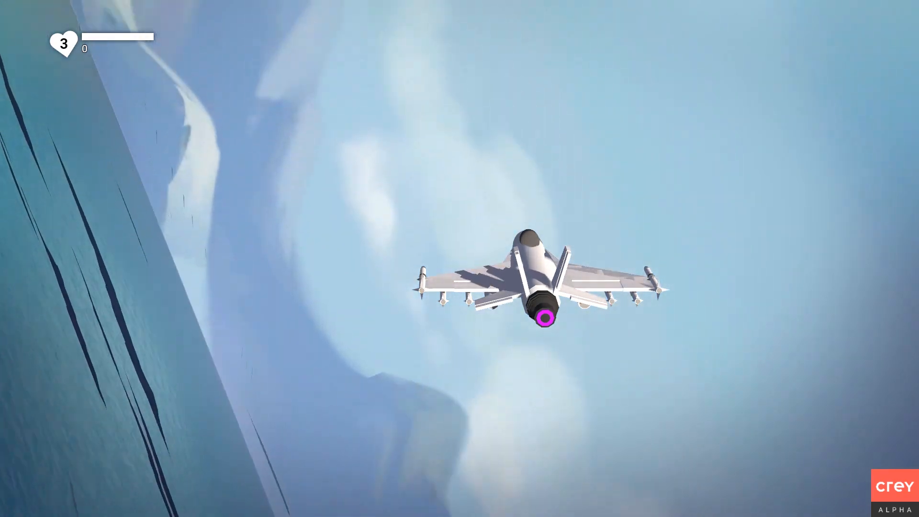
key(d)
key(a)
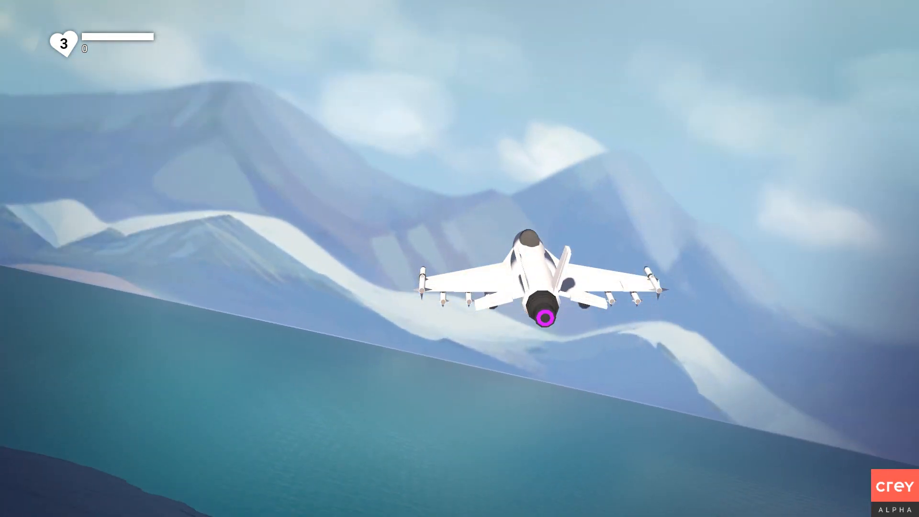
key(d)
key(a)
key(d)
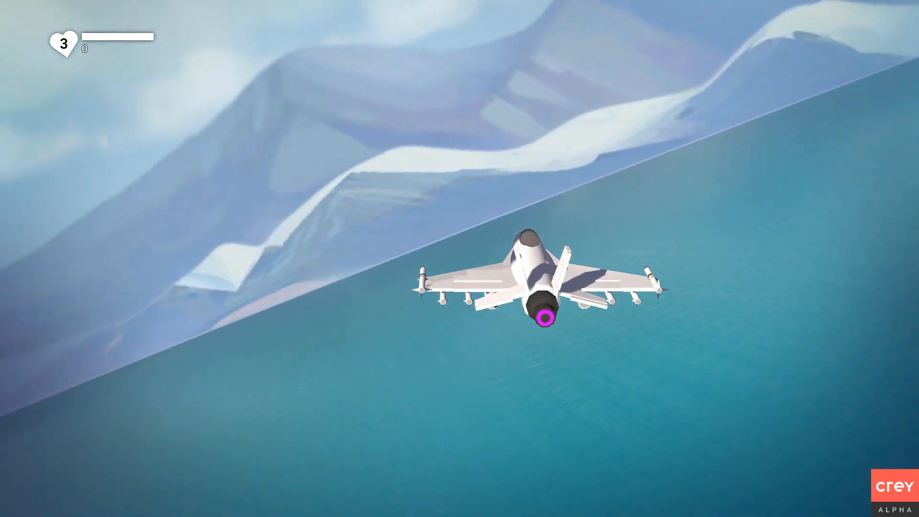
key(d)
key(a)
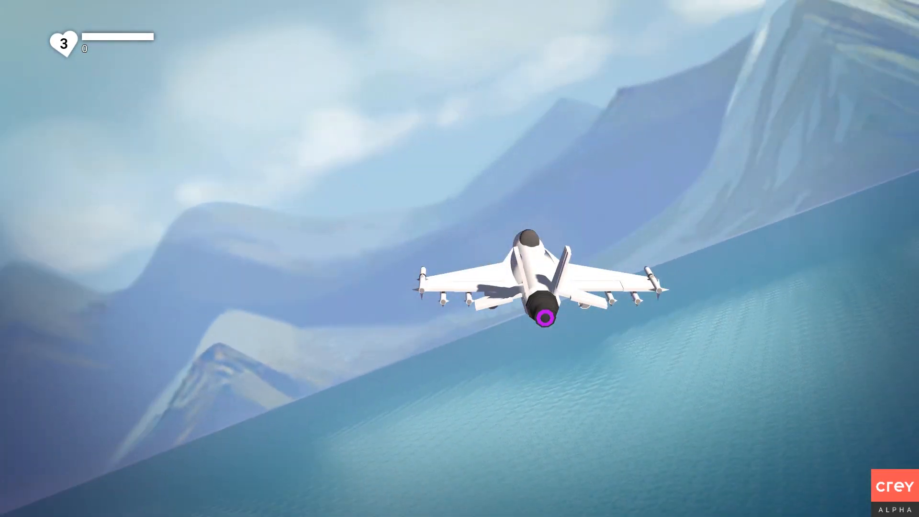
key(a)
key(d)
key(a)
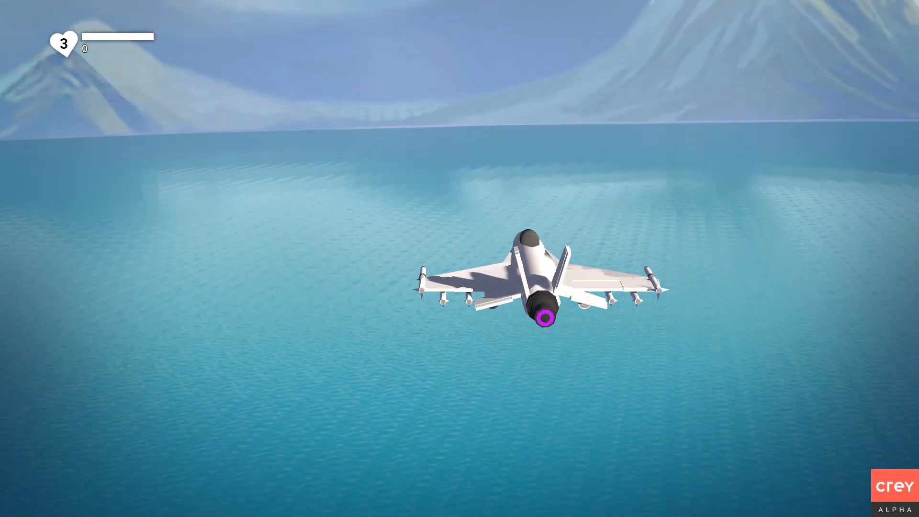
key(Escape)
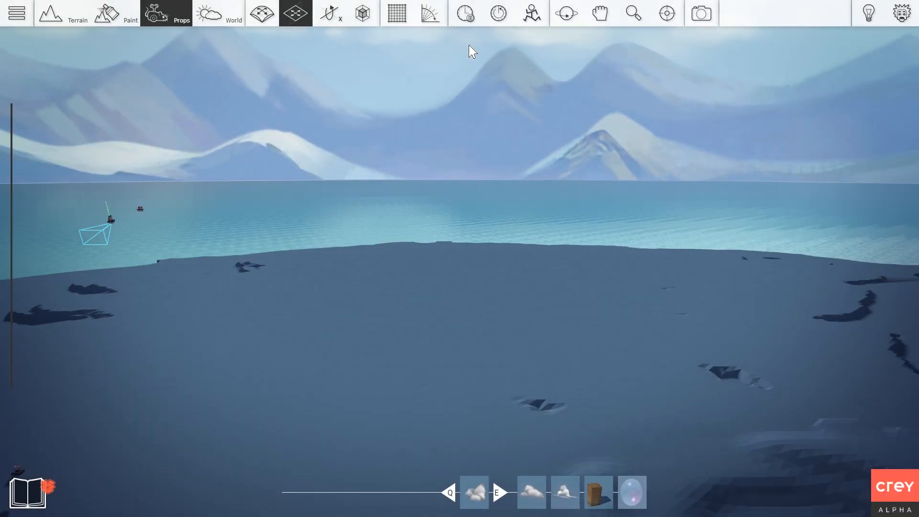
Reset the jet and props, run Camera Test Start on the camera prop, then play-test again.
click(471, 19)
click(490, 21)
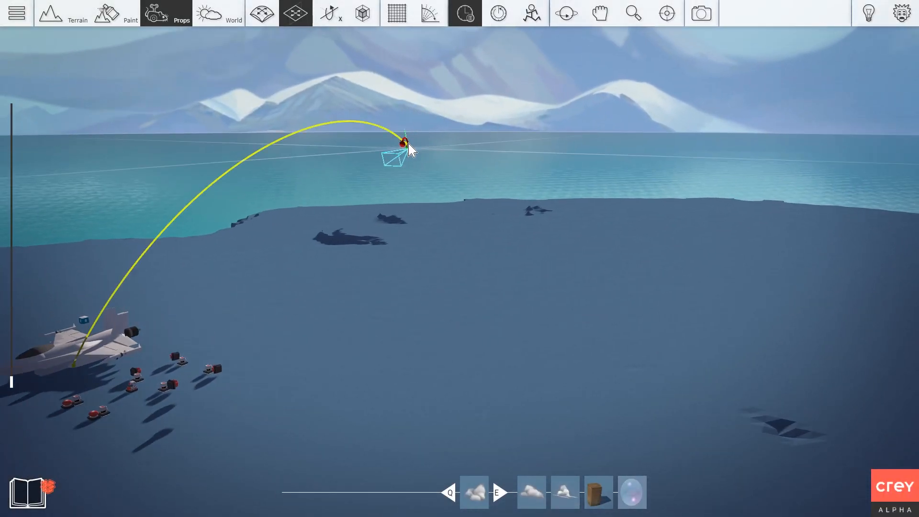
double_click(363, 79)
click(290, 150)
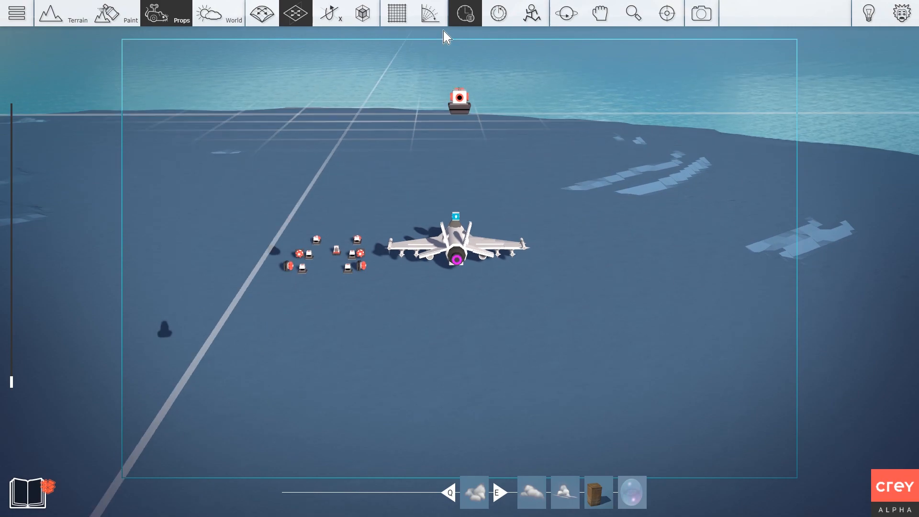
key(Escape)
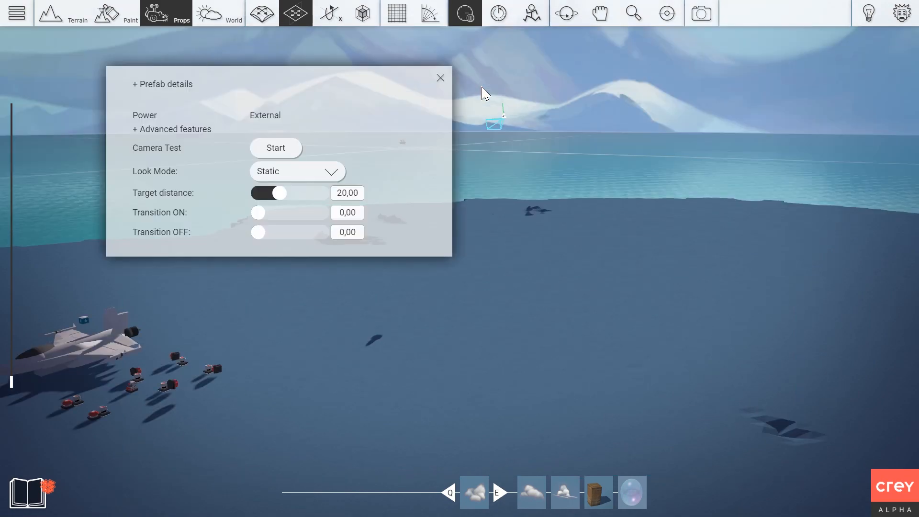
key(Escape)
key(Tab)
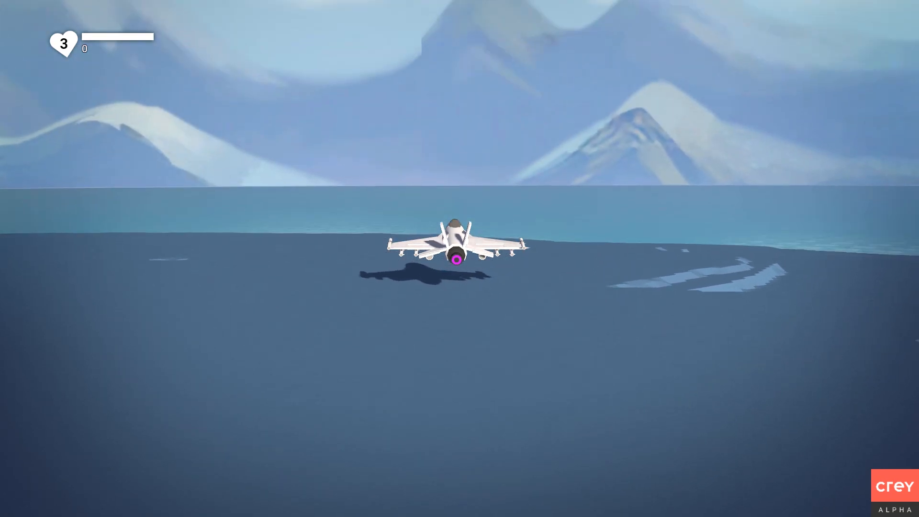
Roll the jet left and right over the lake, ending eased slightly right.
key(a)
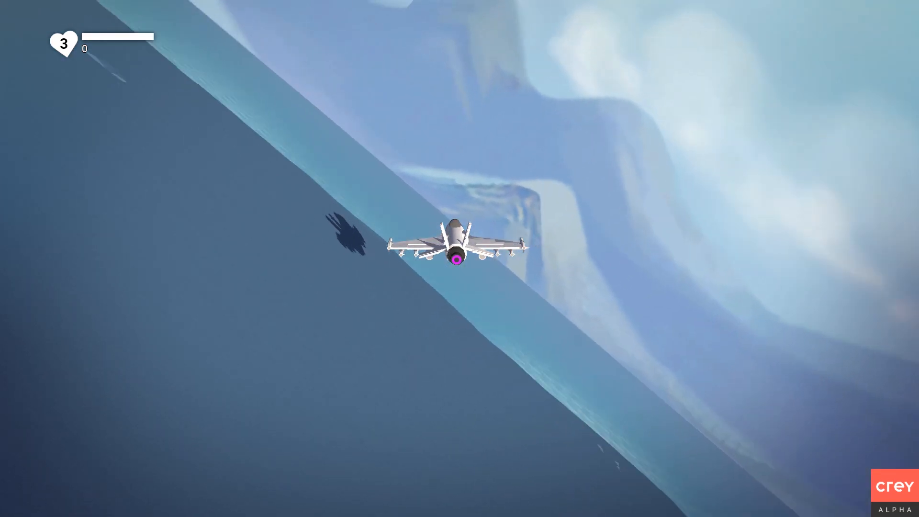
key(d)
key(a)
key(d)
key(a)
key(d)
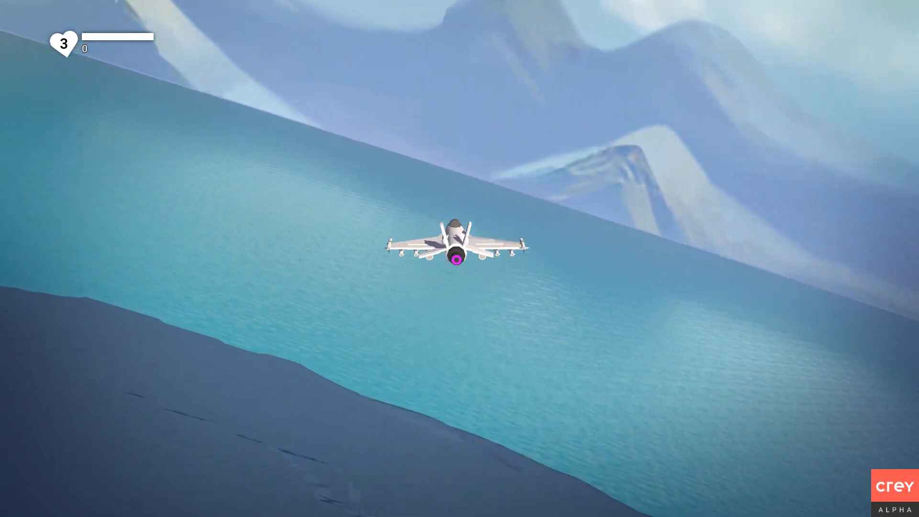
Pitch the jet's nose up and down while rolling it through alternating banks.
key(s)
key(w)
key(d)
key(a)
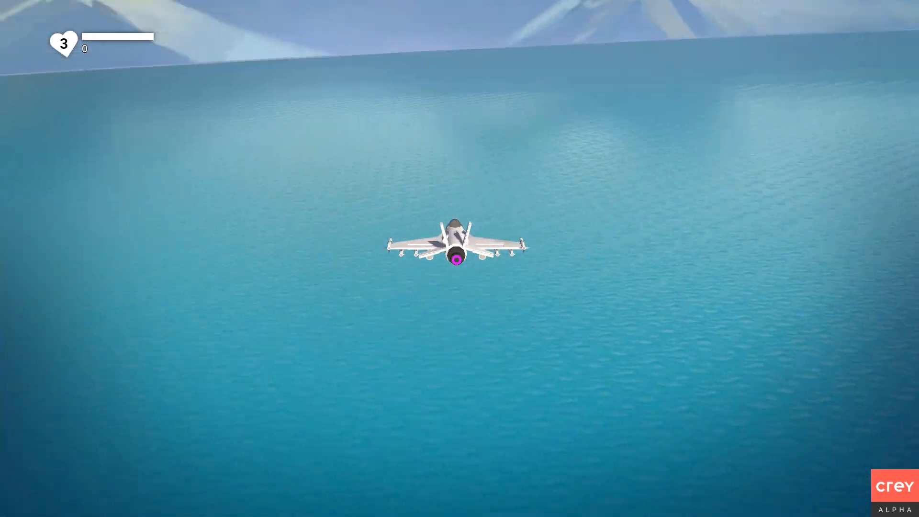
key(s)
key(d)
key(a)
key(w)
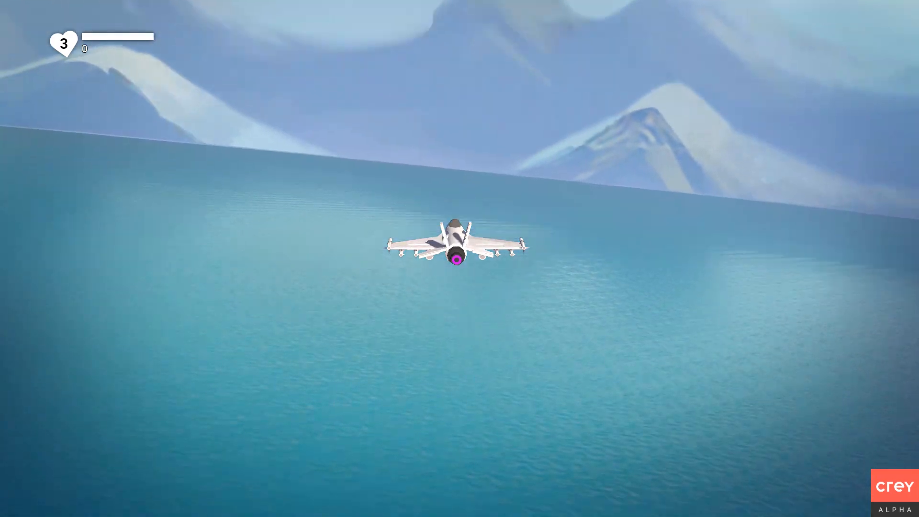
key(d)
key(a)
key(d)
key(a)
Stop the play-test and orbit the editor camera back to the jet.
key(s)
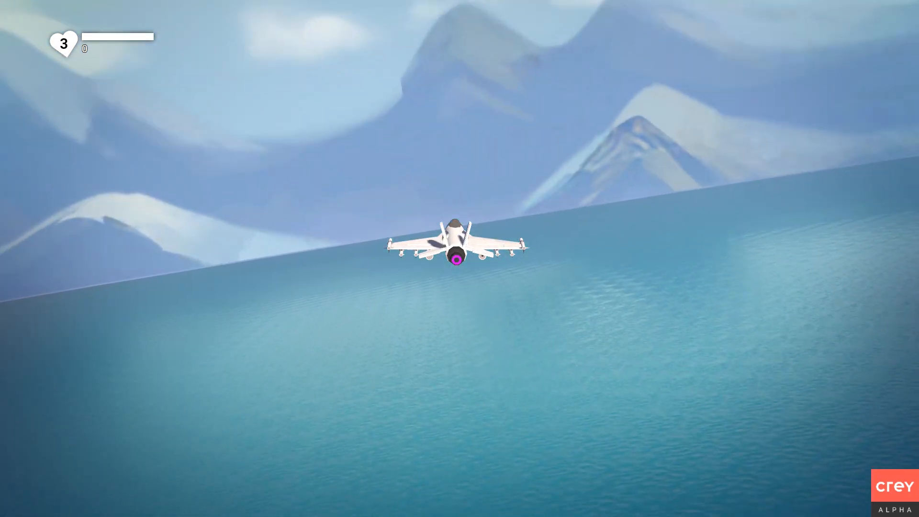
key(9)
right_drag(493, 77, 421, 102)
scroll(422, 101, down, 2)
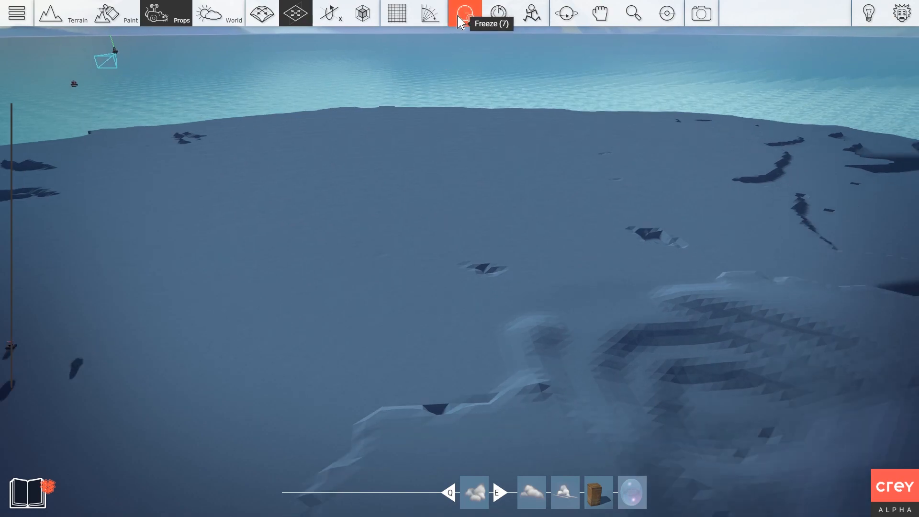
right_drag(517, 166, 301, 216)
Inspect the middle motor prop's settings, then close them unchanged.
scroll(527, 176, up, 5)
scroll(527, 177, down, 1)
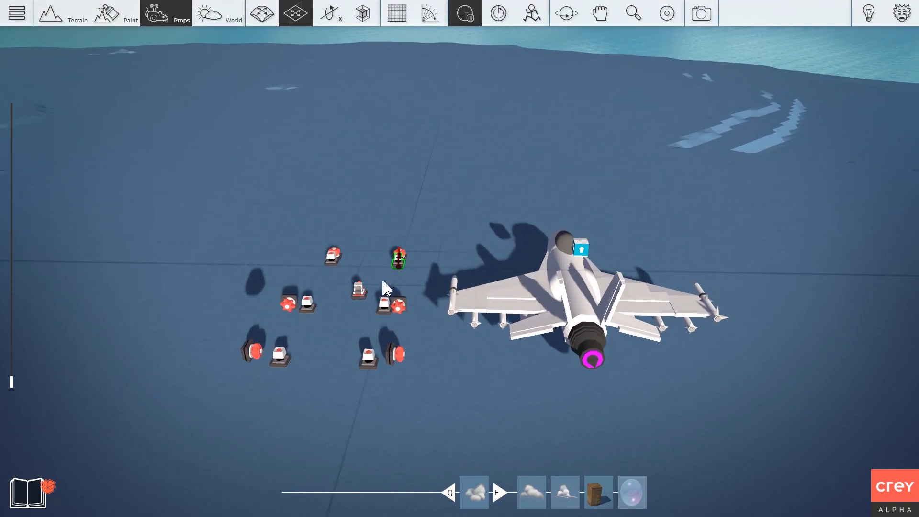
right_click(367, 287)
click(313, 216)
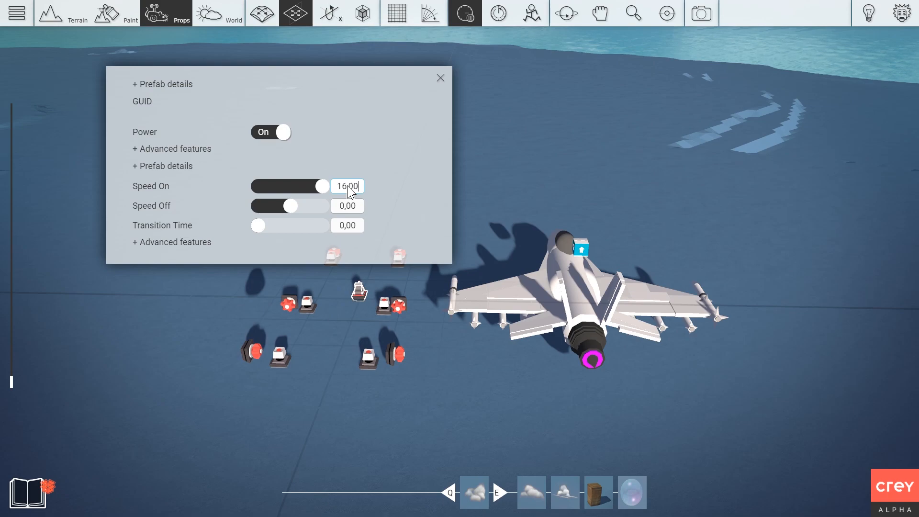
click(440, 78)
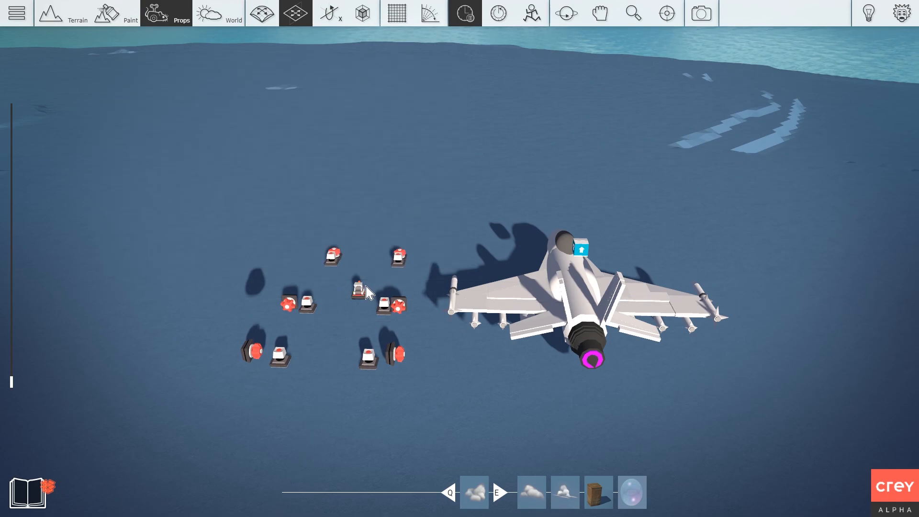
Raise another motor prop's Speed On from 10 to 150.
right_click(358, 298)
click(304, 216)
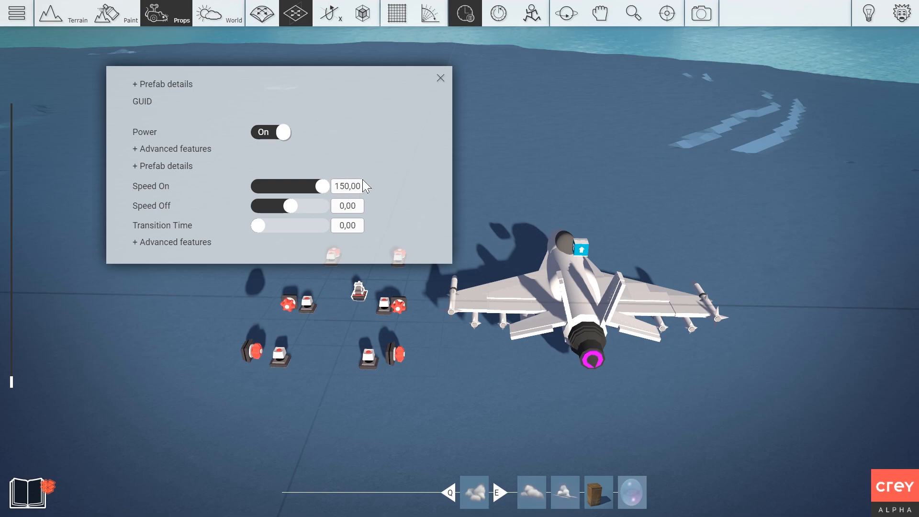
click(441, 77)
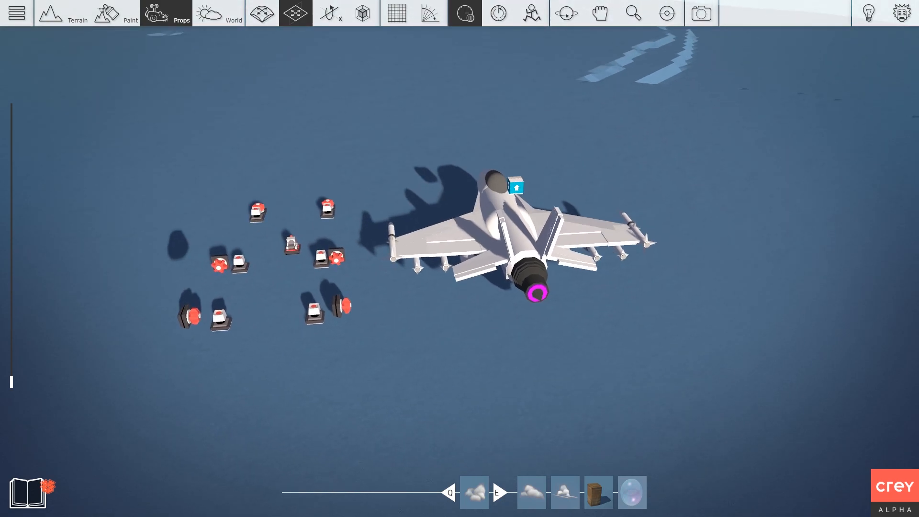
scroll(430, 92, up, 1)
middle_drag(430, 92, 420, 137)
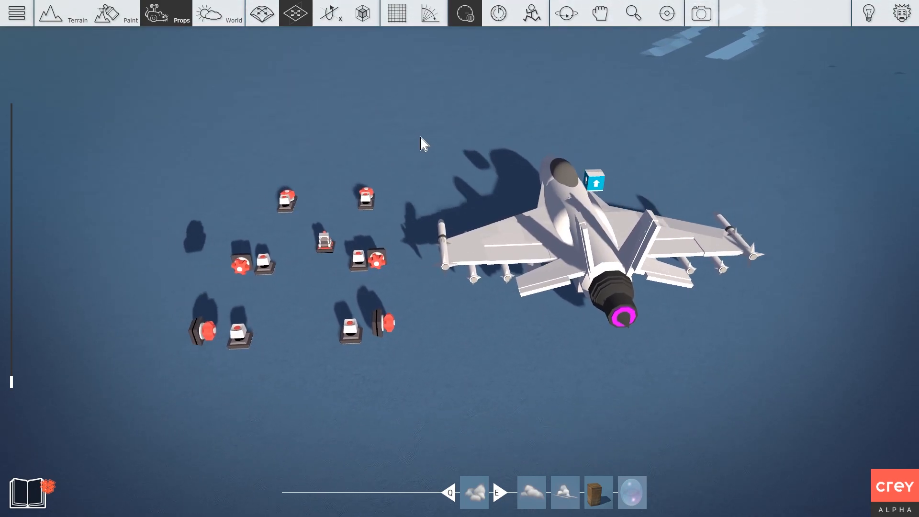
Set the motor near the jet to Speed On 25 with a 0.5 transition time, then play-test.
click(372, 195)
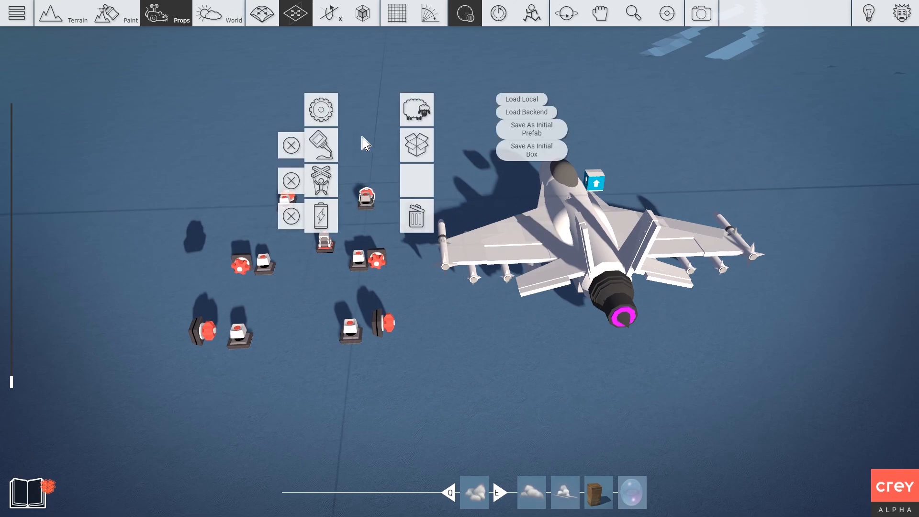
double_click(329, 115)
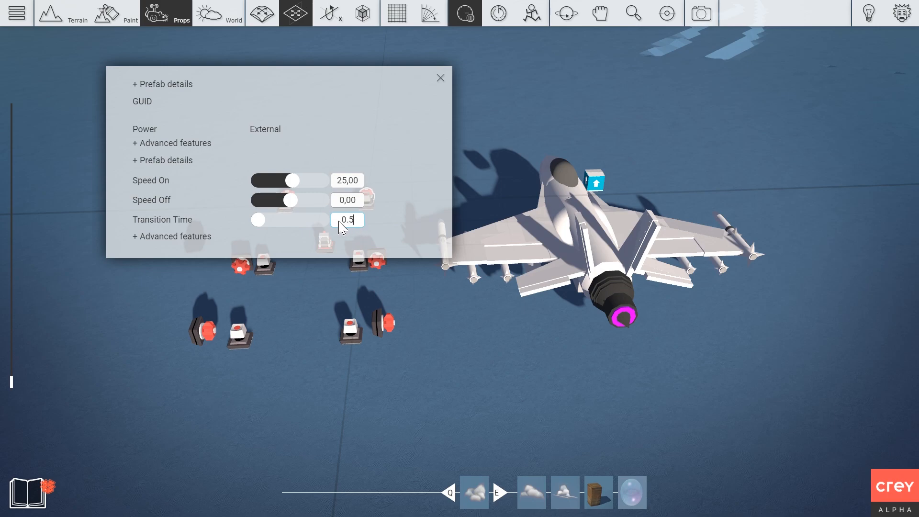
click(440, 79)
key(p)
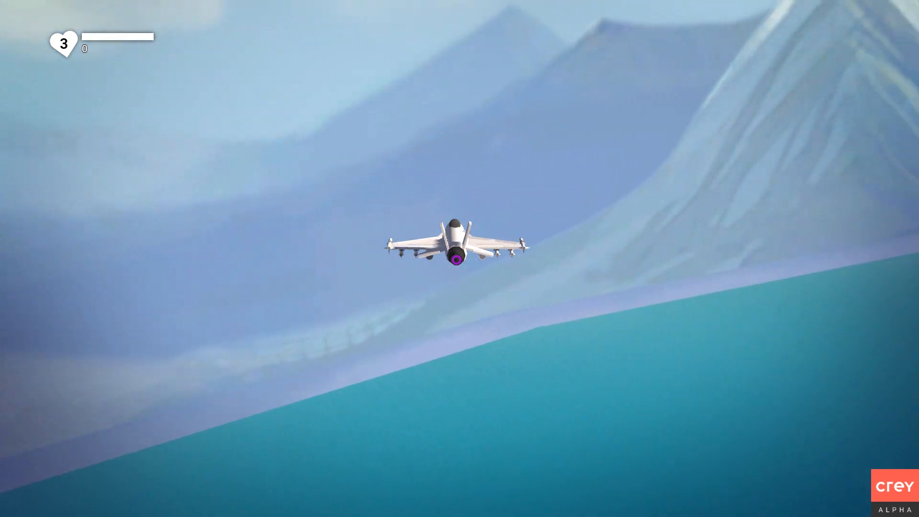
Roll and pitch the jet briefly, then leave play mode and reset the scene.
key(d)
key(a)
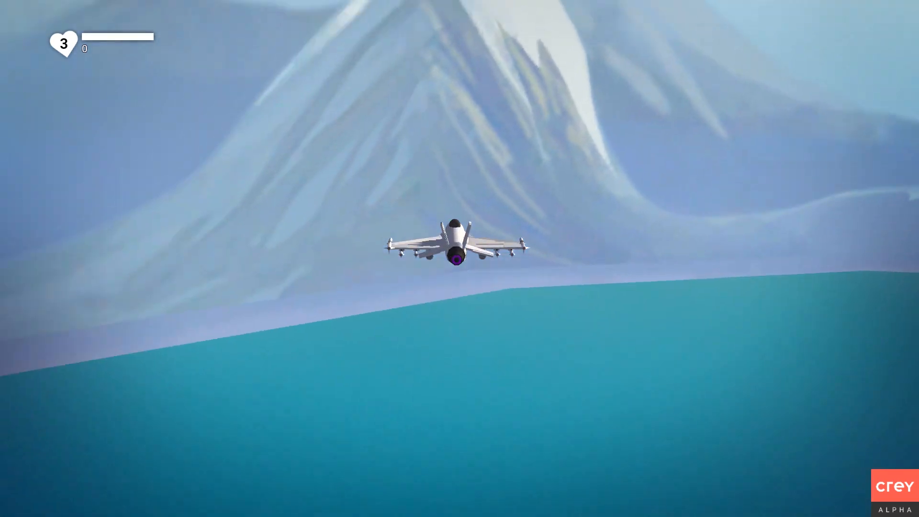
key(Escape)
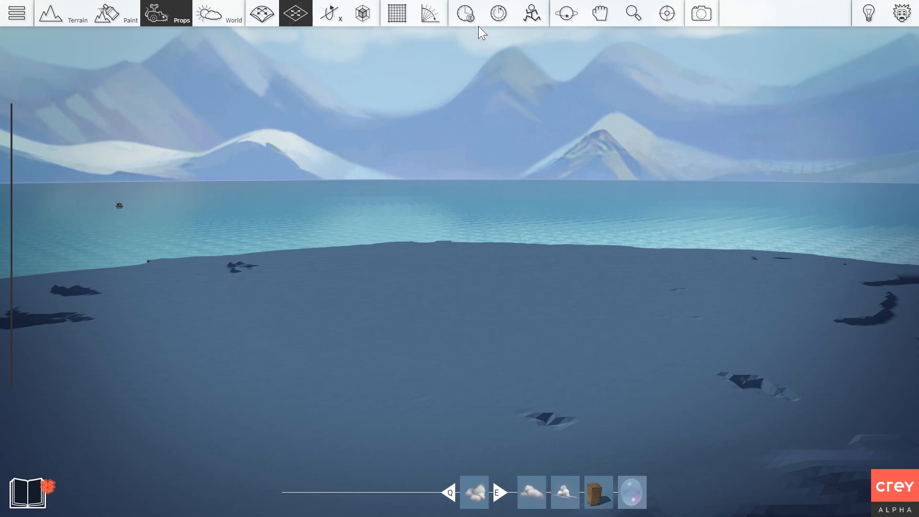
click(499, 18)
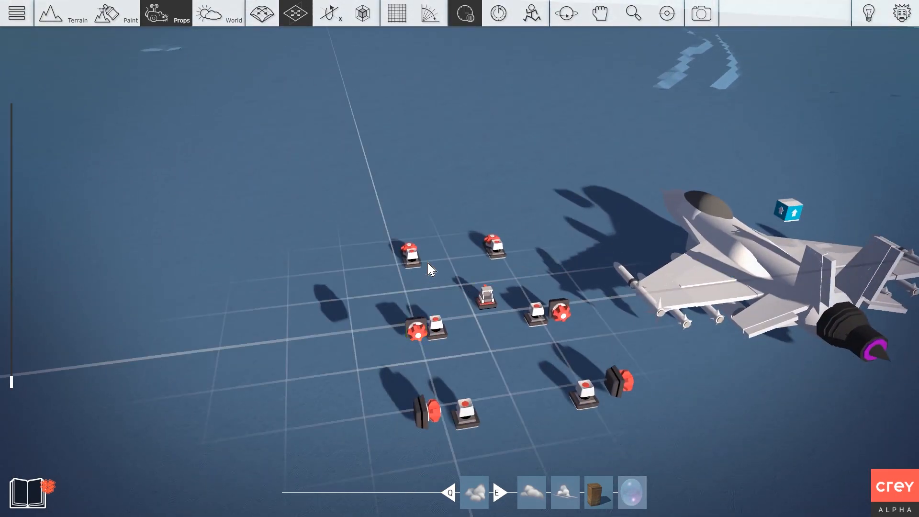
Set new Speed On values with 0.5 transition time on the upper-left and next motors.
right_click(408, 252)
double_click(366, 170)
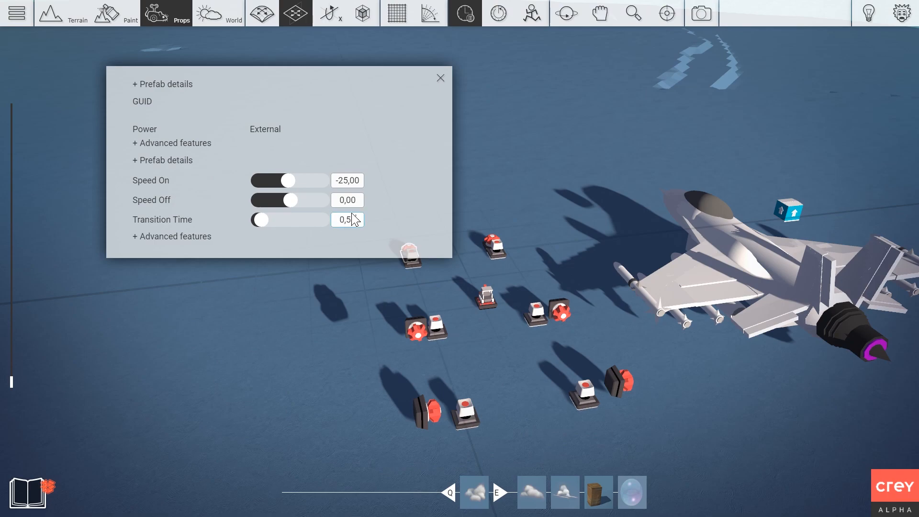
click(441, 77)
right_click(416, 328)
double_click(353, 236)
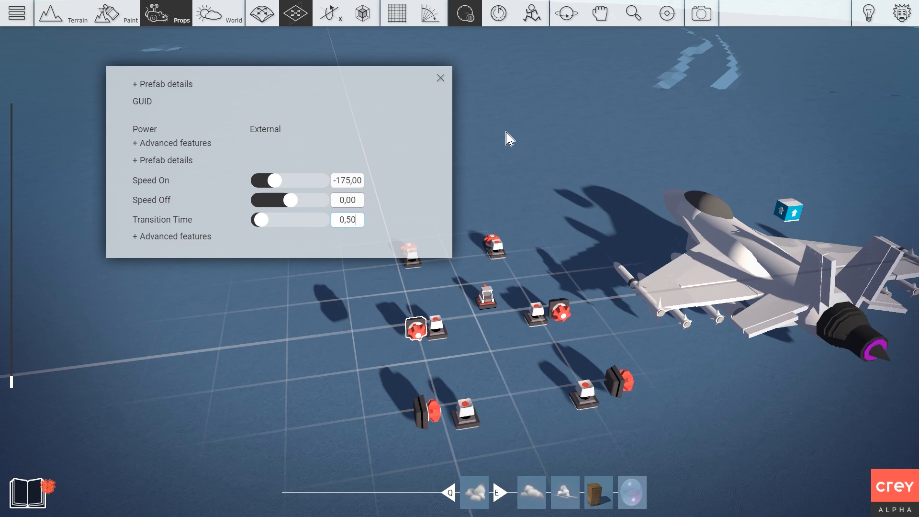
click(440, 78)
Set Speed On values with 0.5 transition time on the right, lower-left and right-hand motors.
right_click(559, 310)
double_click(514, 224)
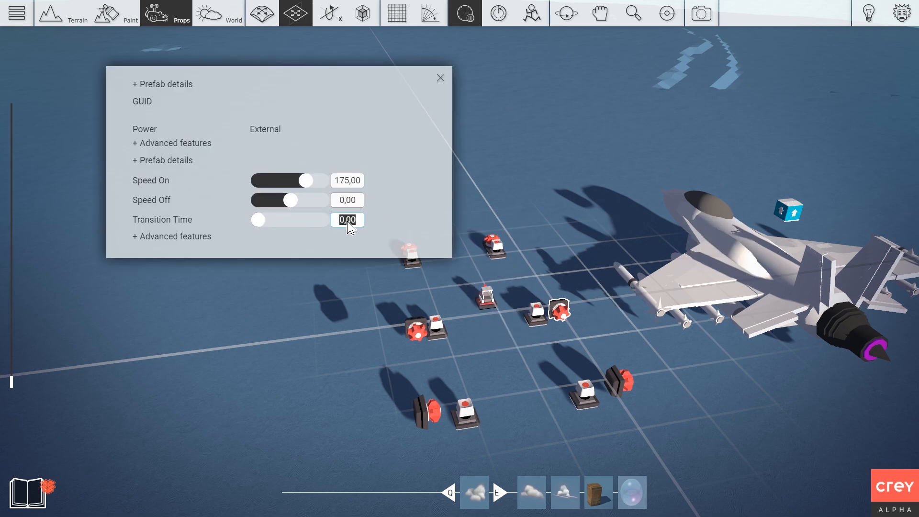
click(441, 78)
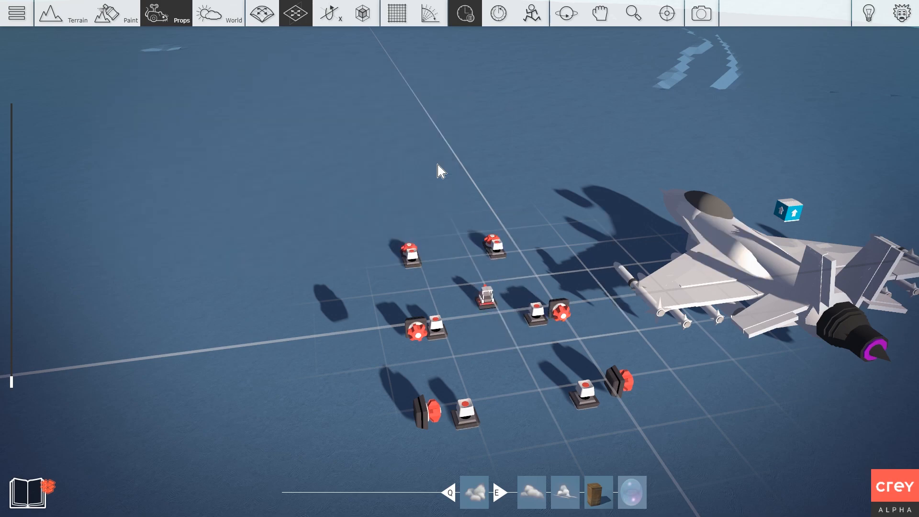
right_click(424, 411)
click(380, 322)
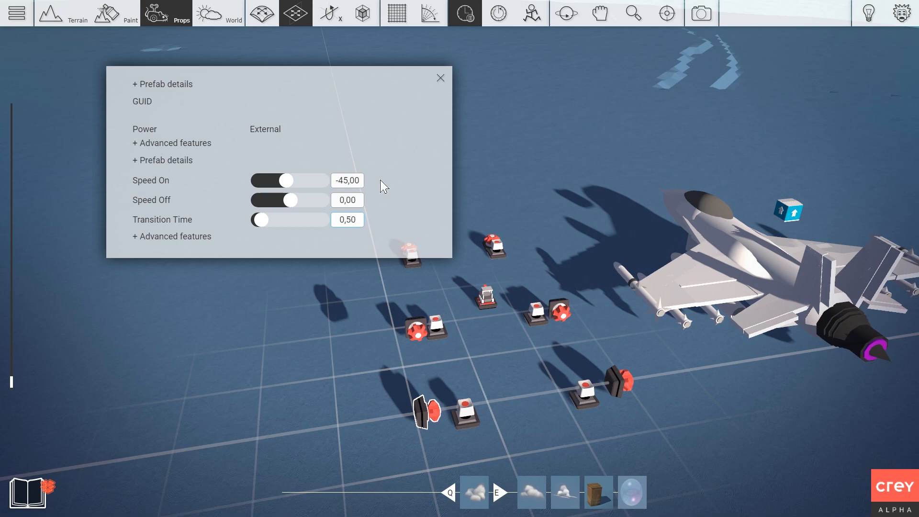
click(440, 77)
right_click(616, 380)
click(575, 293)
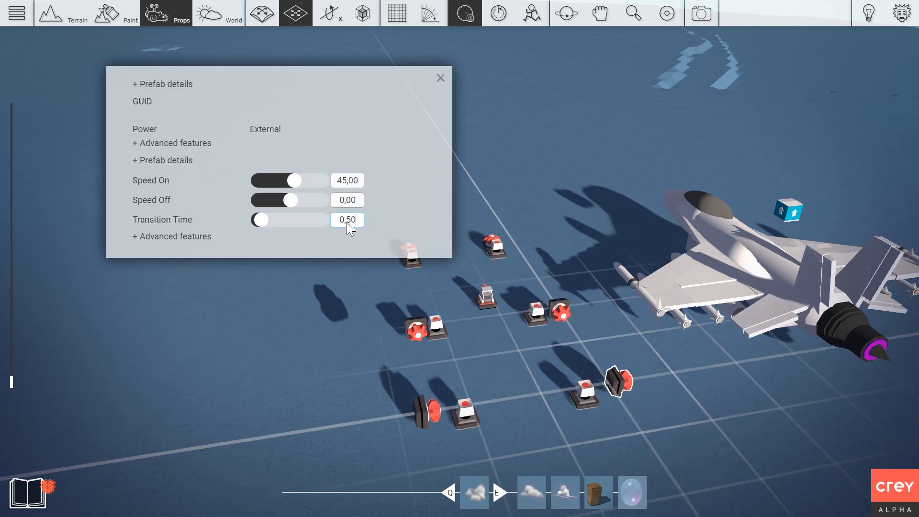
click(440, 77)
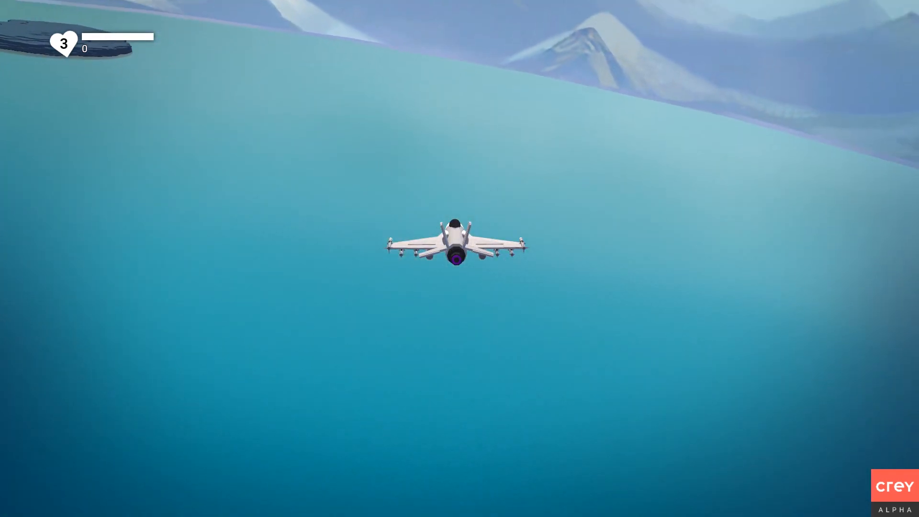
End the lake flight with Escape and return to the editor.
key(Escape)
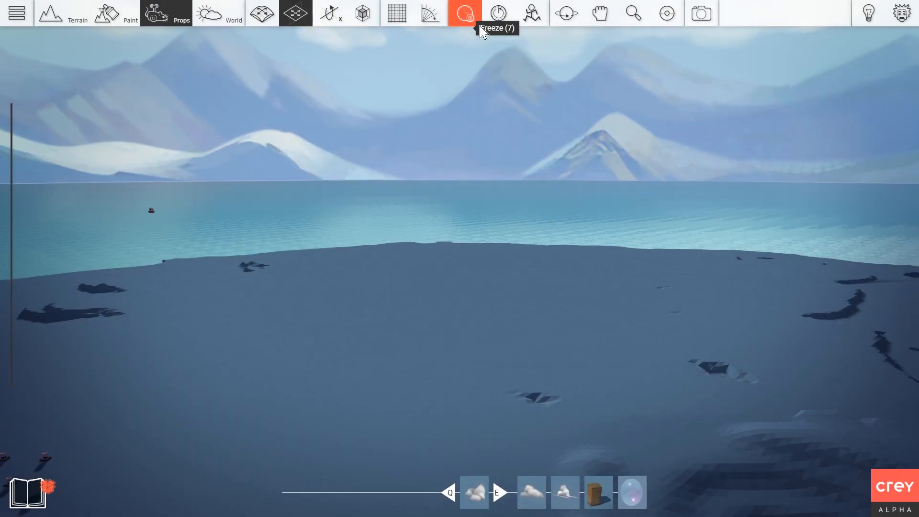
Fly the editor camera across the level up close to the jet.
right_drag(428, 29, 378, 55)
key(w)
key(s)
key(d)
right_drag(622, 196, 562, 212)
key(w)
key(d)
key(s)
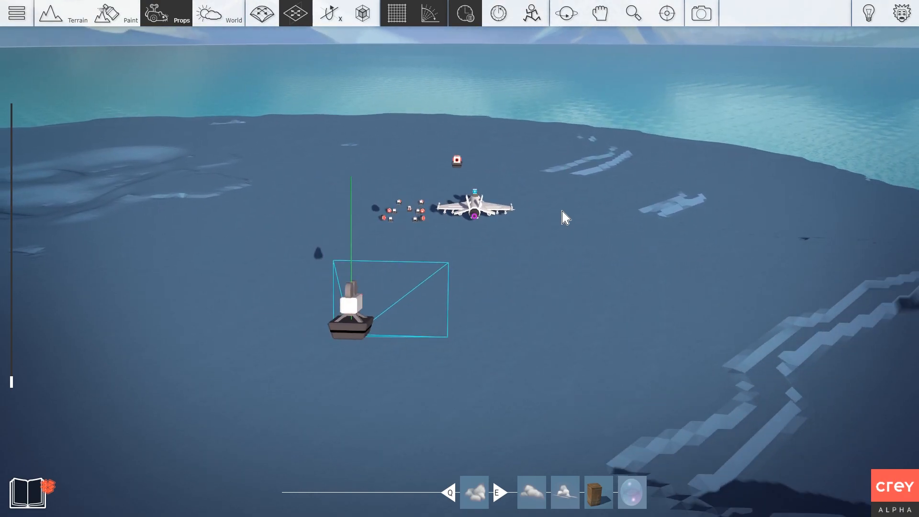
key(w)
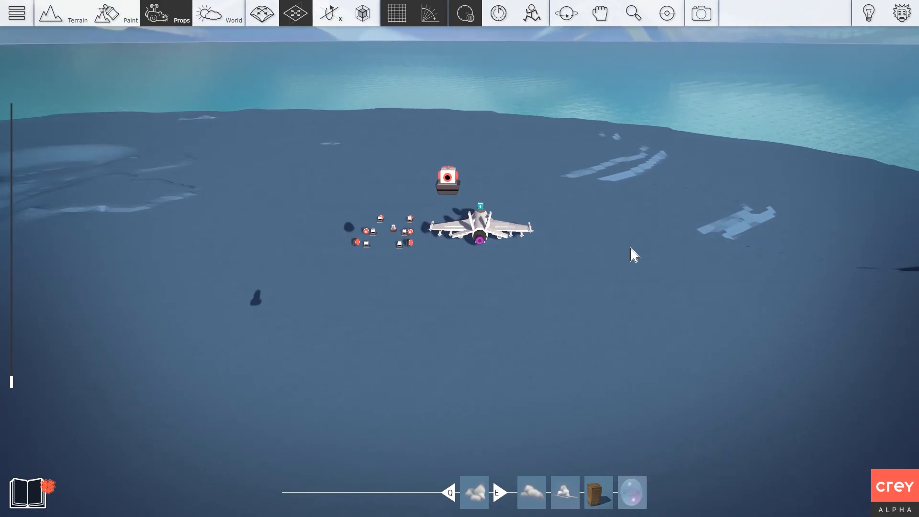
key(s)
key(w)
key(space)
key(s)
key(w)
right_drag(579, 209, 601, 223)
key(w)
Unpack the jet prefab from the left wing via Boxing > Open box.
right_click(479, 245)
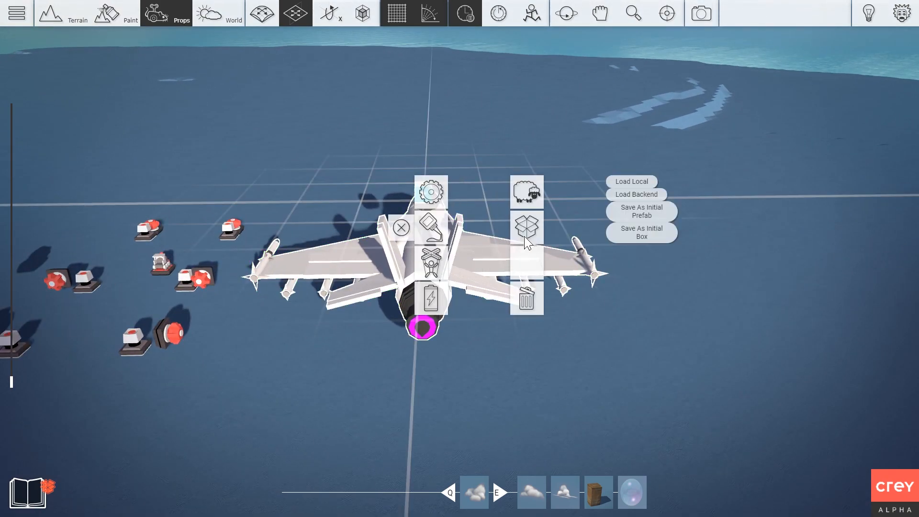
click(520, 241)
right_click(341, 216)
click(393, 200)
click(382, 204)
Rotate the left wing's inner flap with the rotate tool.
key(w)
key(a)
right_drag(306, 271, 446, 259)
key(d)
key(z)
drag(488, 248, 509, 214)
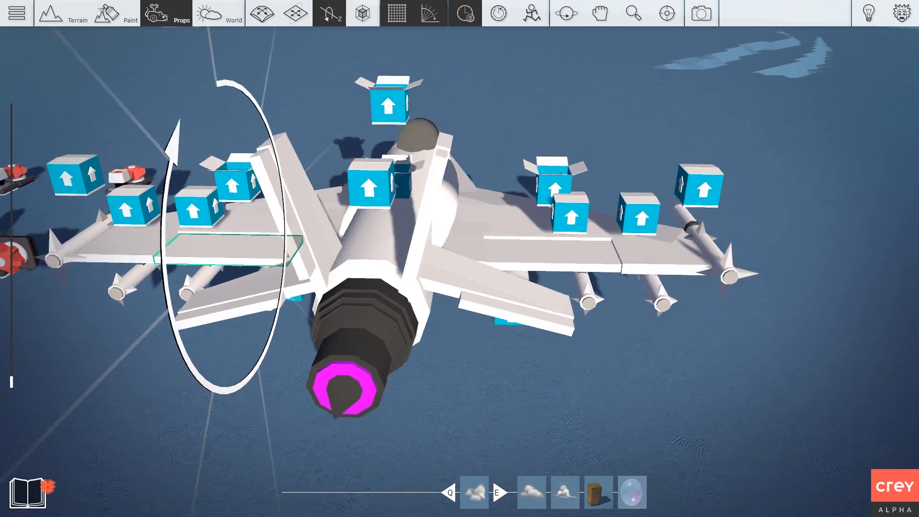
Select the right-wing flap and rotate the tail fins on a different axis.
click(504, 252)
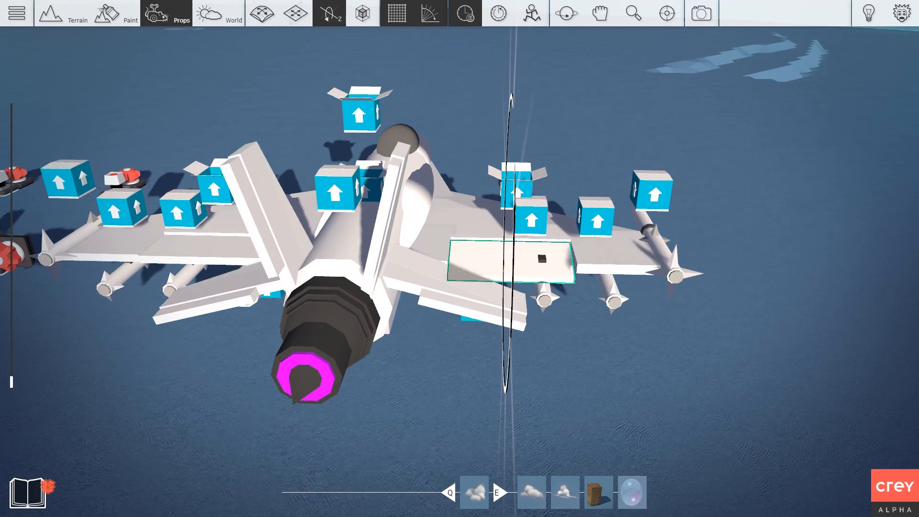
key(3)
key(3)
mouse_move(382, 220)
mouse_down()
mouse_move(374, 211)
mouse_move(392, 223)
mouse_up()
key(2)
right_click(387, 224)
click(434, 150)
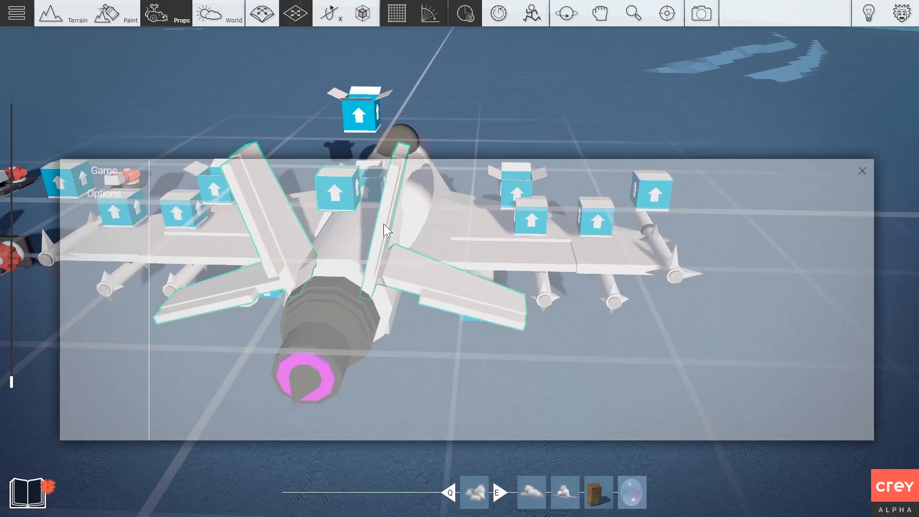
key(Escape)
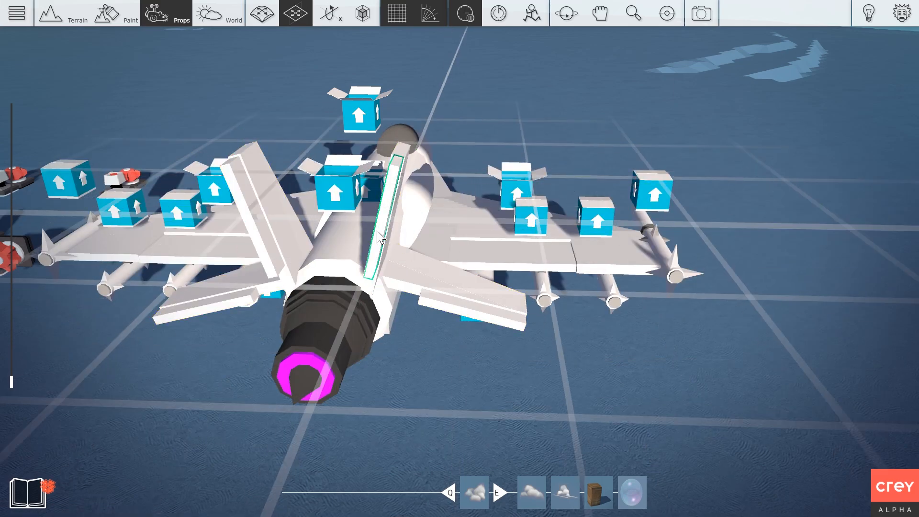
key(3)
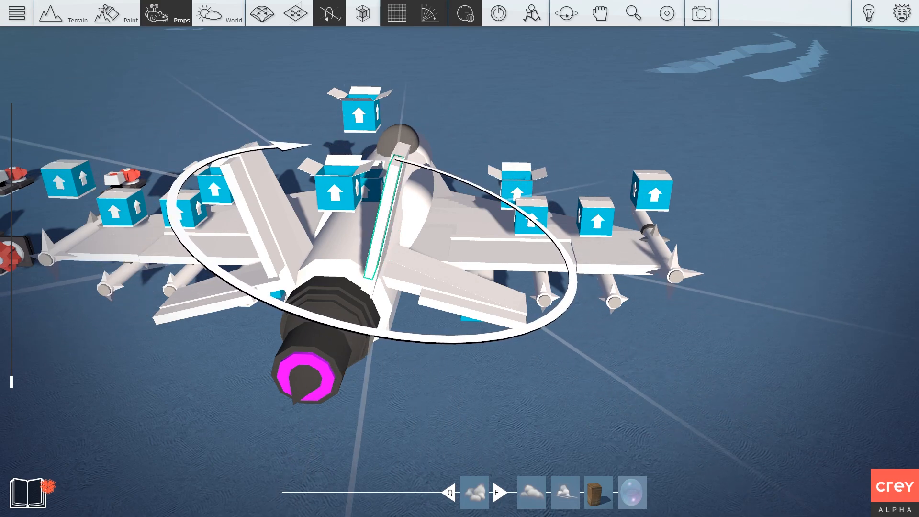
Orbit and zoom around the jet to bring its props and the red box into view.
scroll(514, 325, down, 3)
right_drag(516, 340, 505, 324)
scroll(455, 346, down, 2)
scroll(438, 349, down, 3)
right_drag(541, 285, 493, 311)
scroll(460, 268, up, 3)
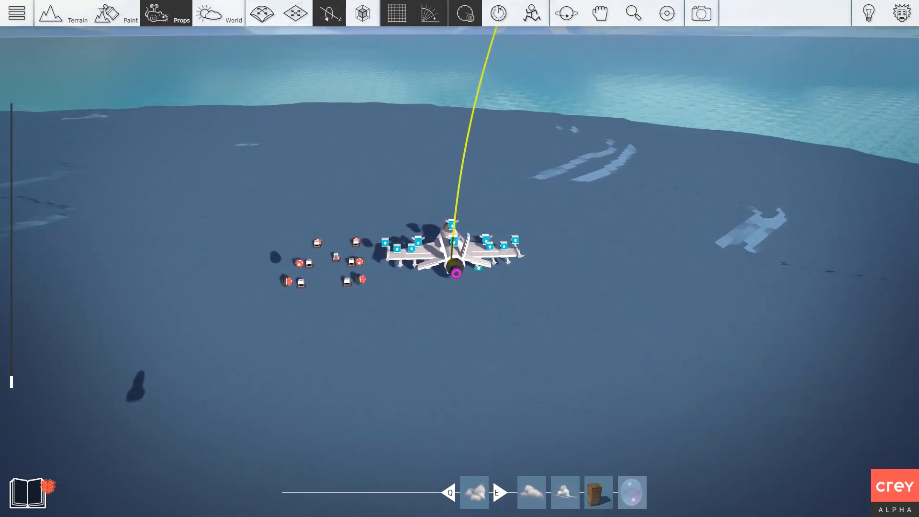
right_drag(561, 333, 206, 301)
scroll(538, 306, up, 4)
scroll(515, 306, up, 3)
scroll(206, 301, down, 3)
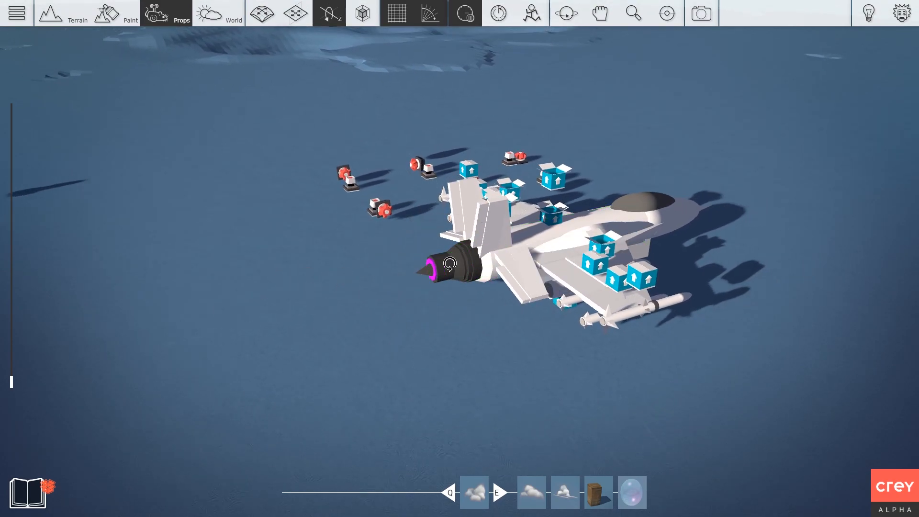
Orbit to a left-rear view of the jet, then tilt up toward the lake and mountains.
middle_drag(359, 286, 124, 312)
right_drag(124, 311, 335, 309)
middle_drag(191, 311, 378, 313)
right_drag(378, 314, 426, 309)
middle_drag(426, 309, 367, 287)
scroll(367, 297, down, 2)
right_drag(366, 297, 450, 329)
scroll(450, 325, up, 2)
scroll(459, 335, down, 2)
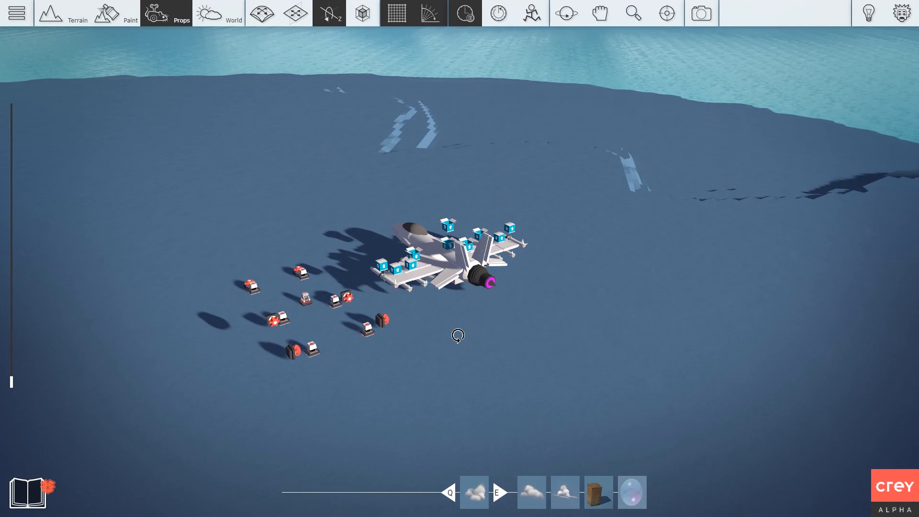
right_drag(457, 338, 433, 331)
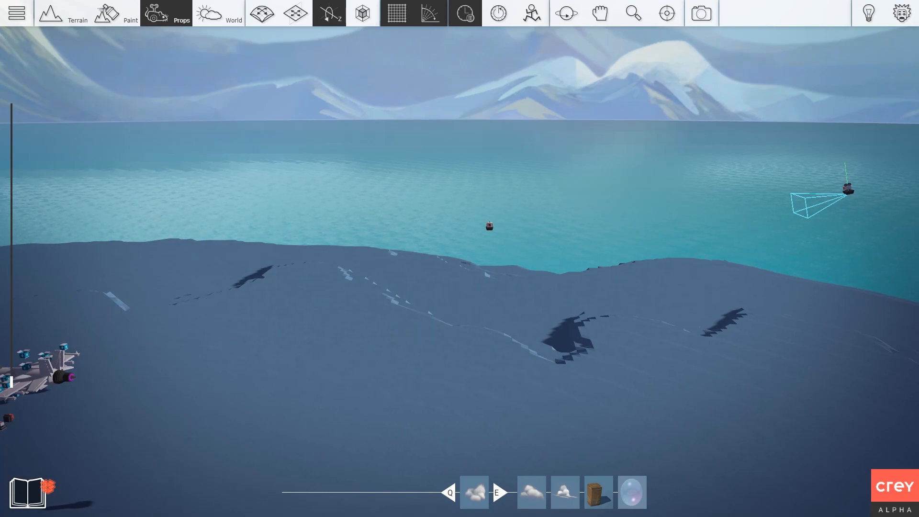
Start a play-test and bank the jet right, left, then level low over the water.
right_drag(181, 387, 196, 386)
scroll(195, 386, up, 2)
key(Tab)
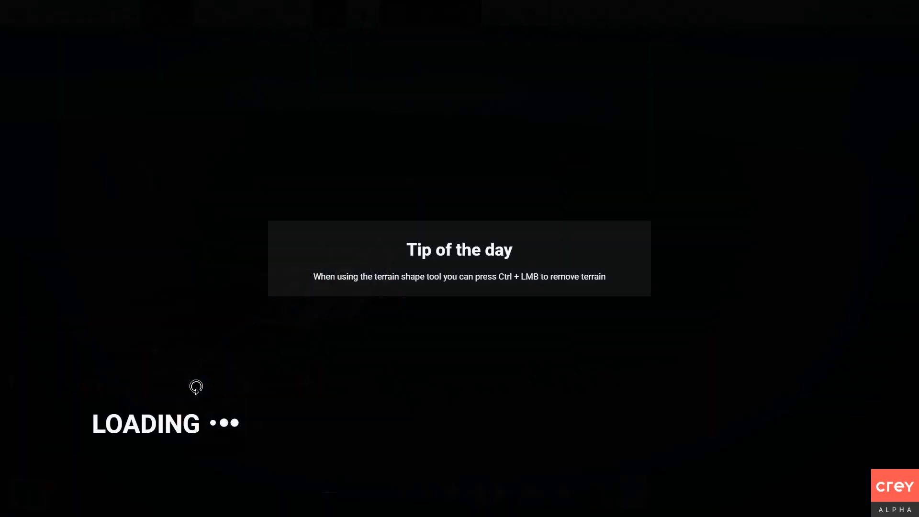
key(d)
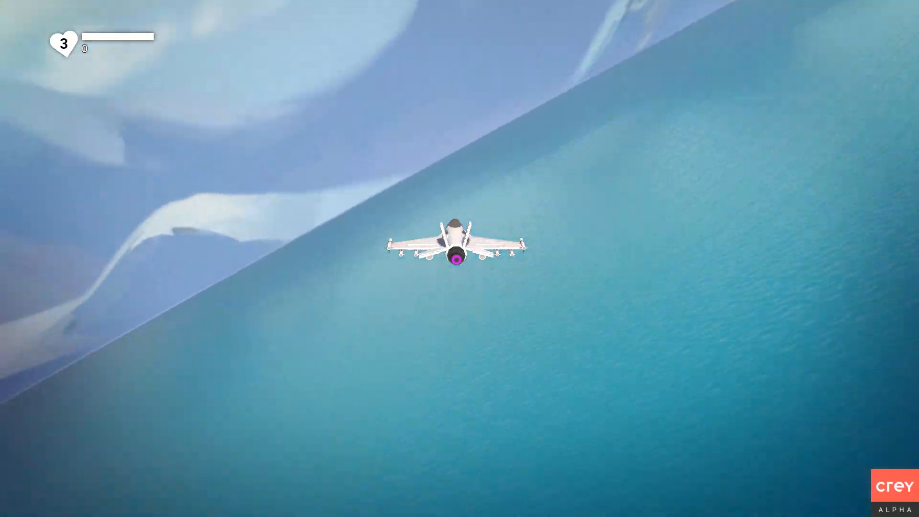
key(d)
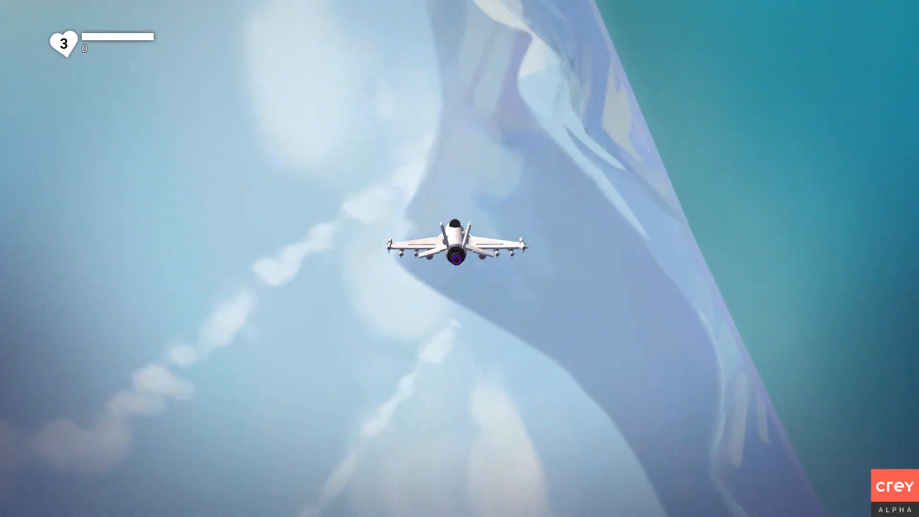
key(a)
key(d)
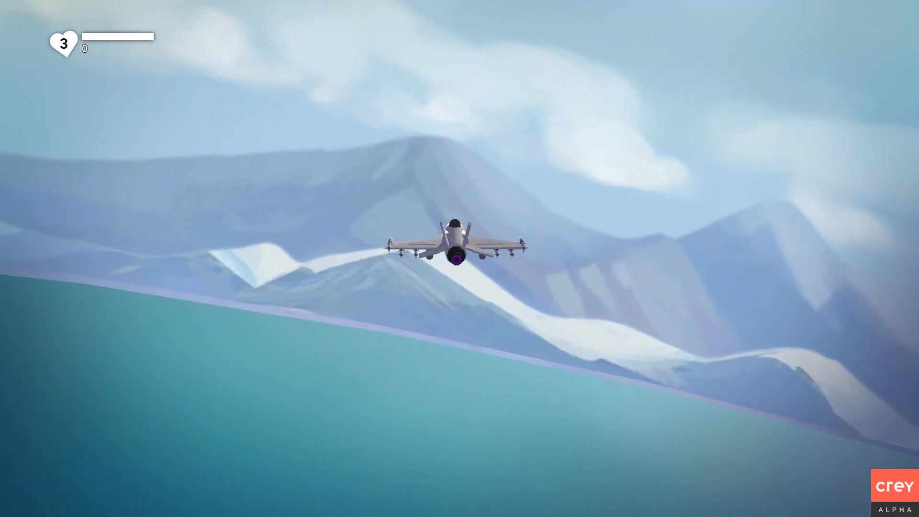
key(w)
key(d)
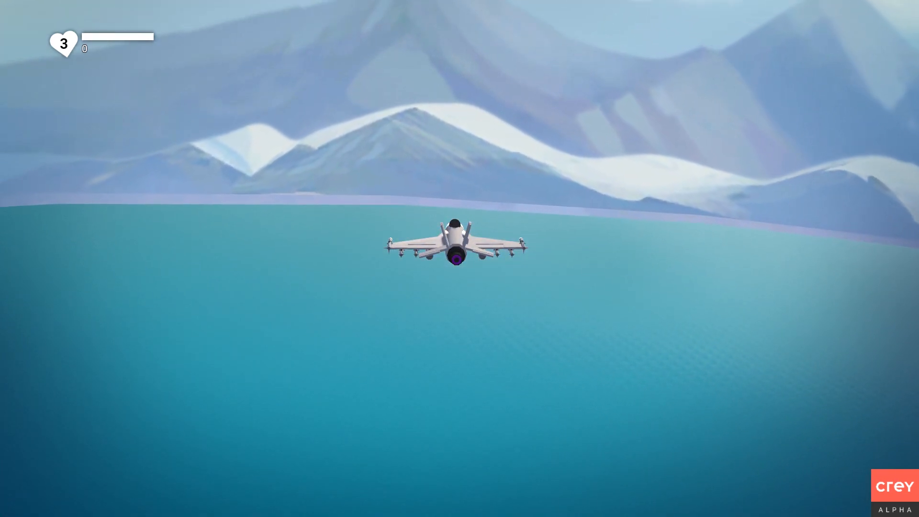